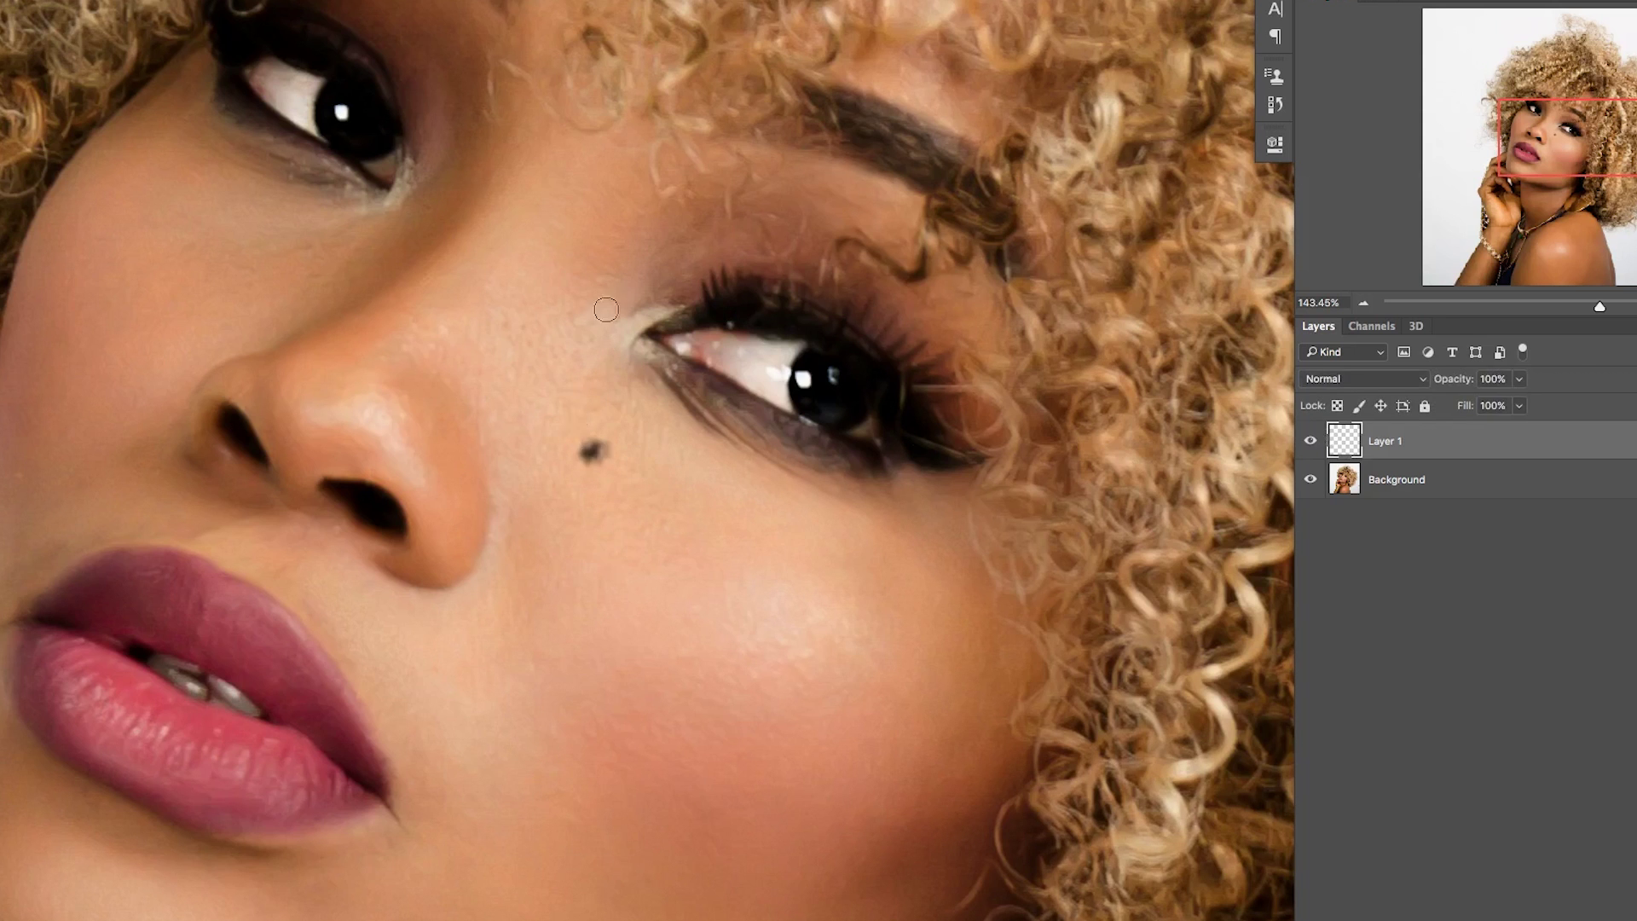
Fill the square selection around the freckle on Layer 2 with white.
{"action": "left_click", "coordinate": [190, 7]}
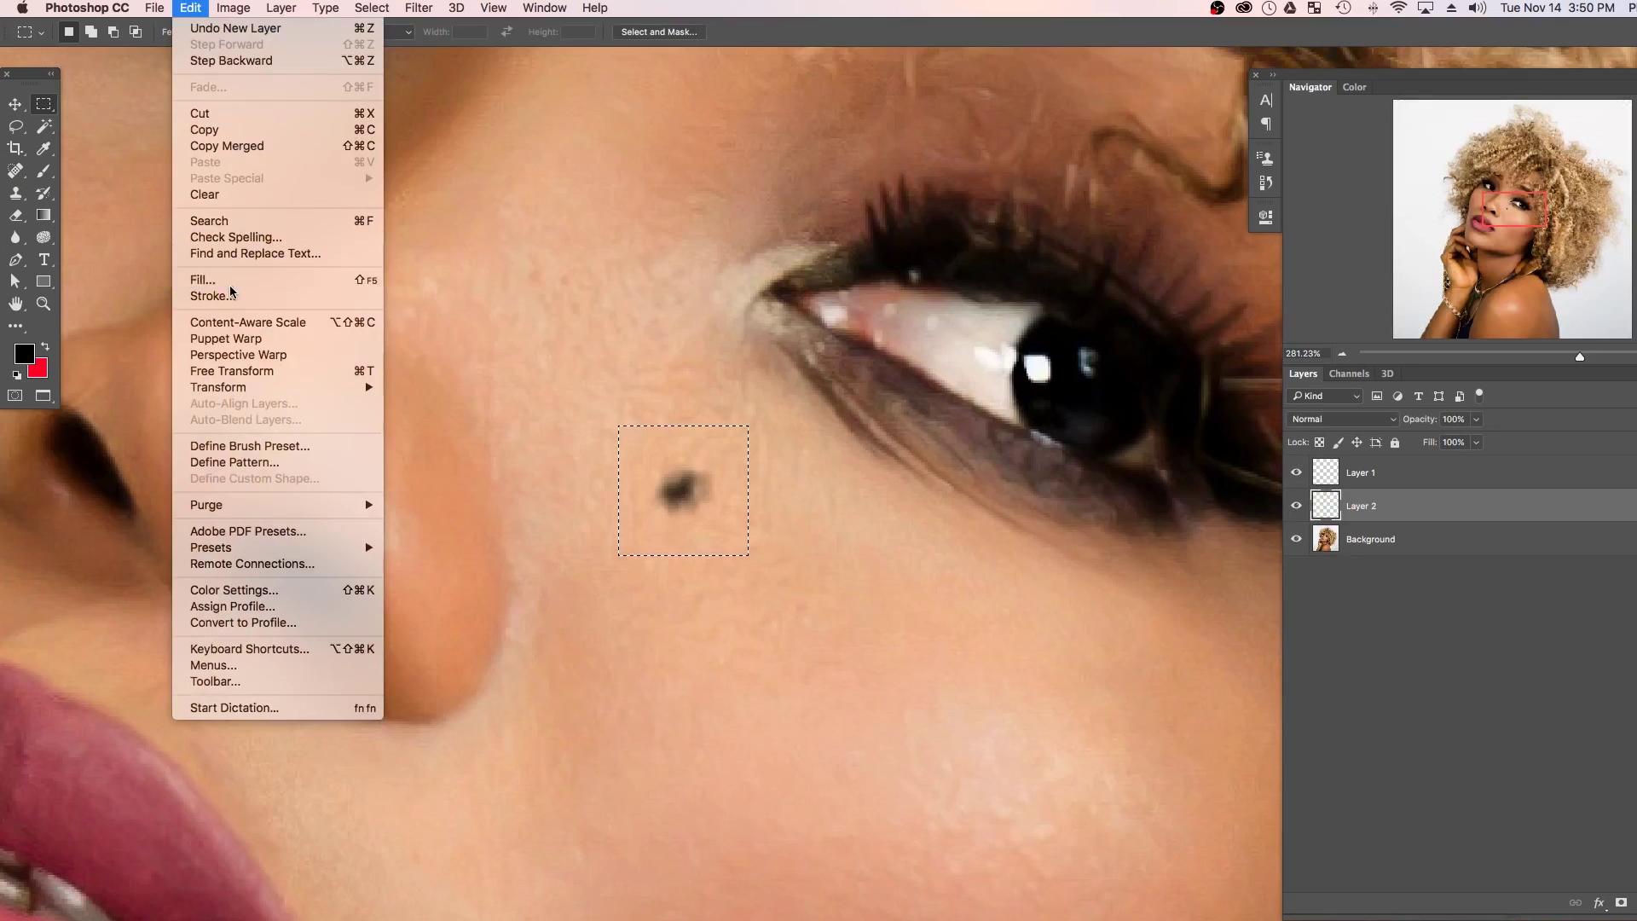
{"action": "left_click", "coordinate": [202, 280]}
{"action": "left_click", "coordinate": [446, 183]}
{"action": "left_click", "coordinate": [446, 182]}
{"action": "left_click", "coordinate": [560, 187]}
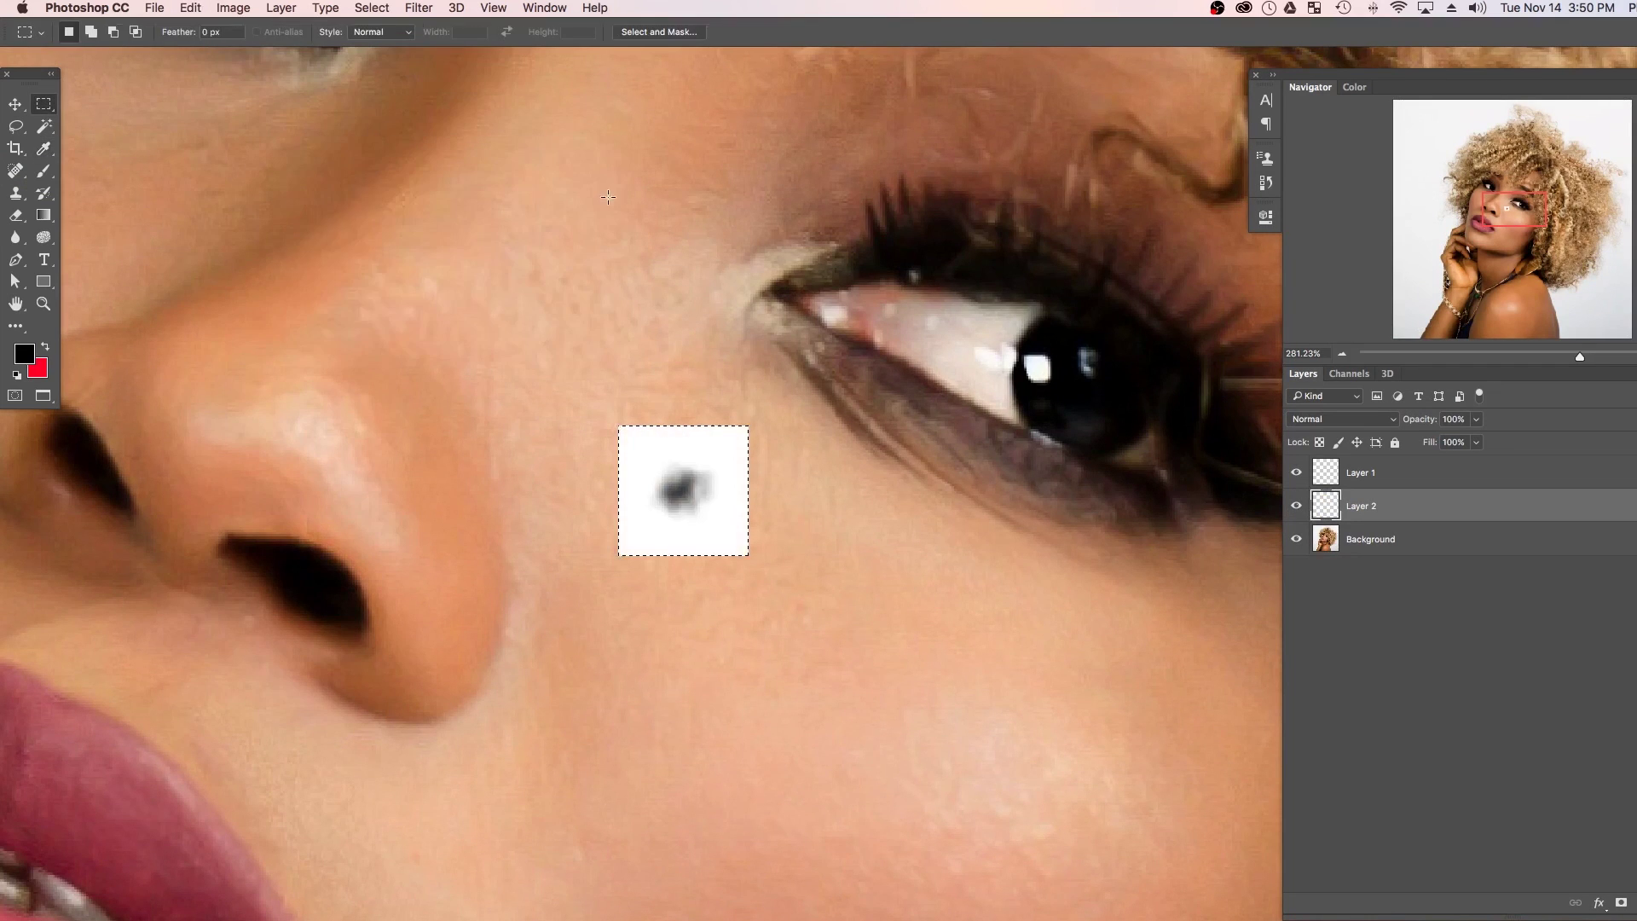
Define the selected freckle on white as a brush preset named mole.
{"action": "left_click", "coordinate": [190, 8]}
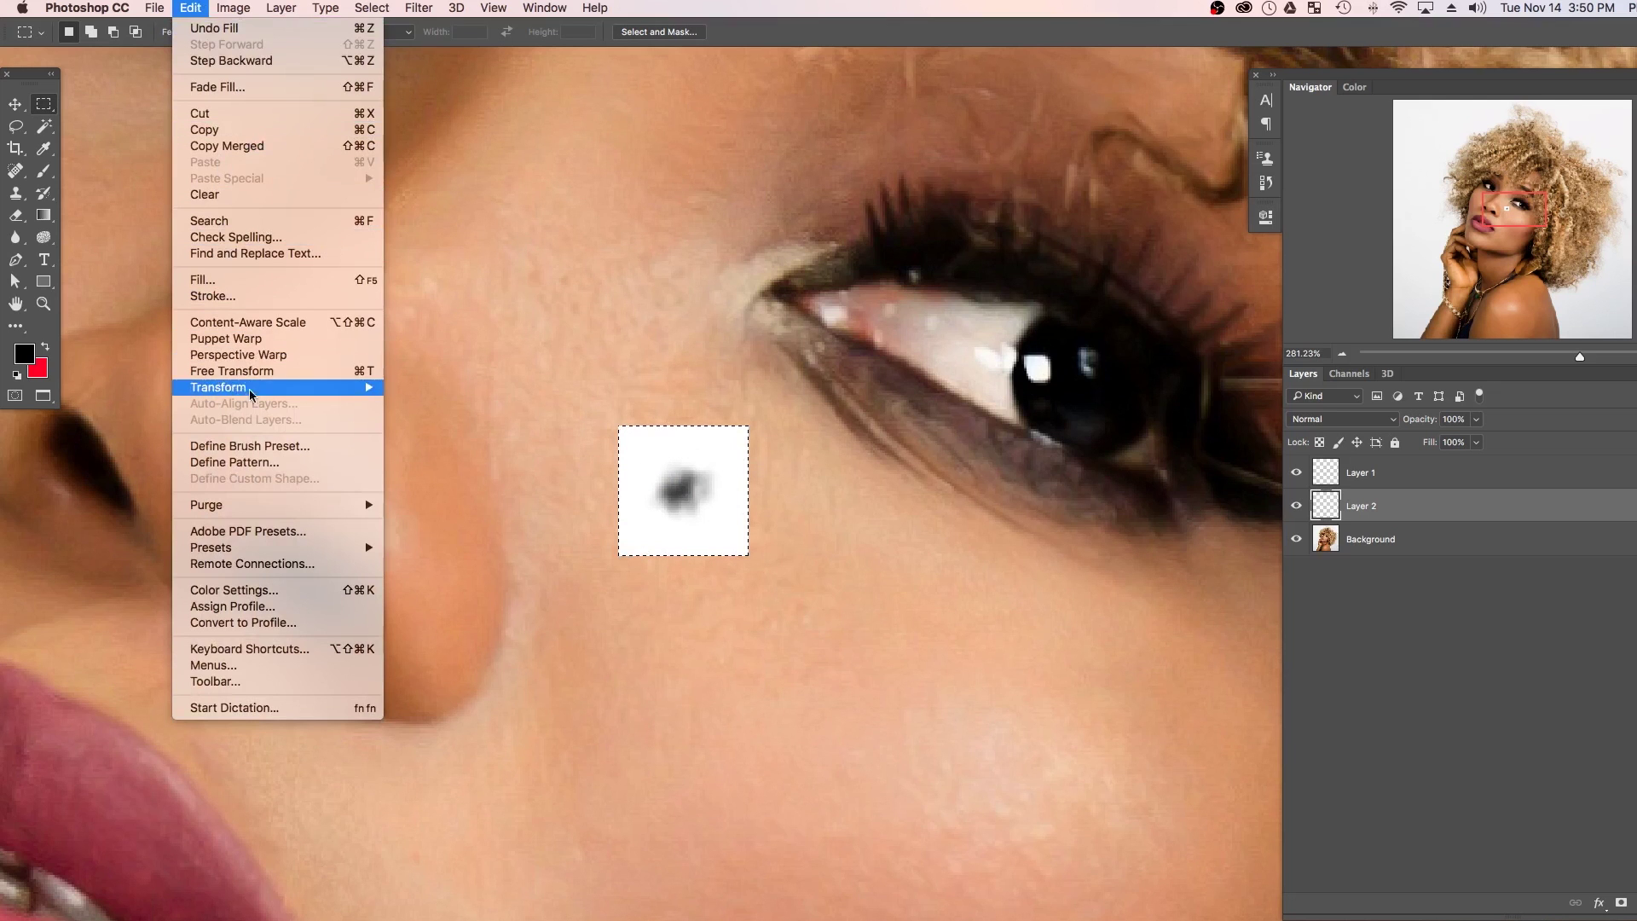
{"action": "left_click", "coordinate": [297, 444]}
{"action": "type", "text": "mole"}
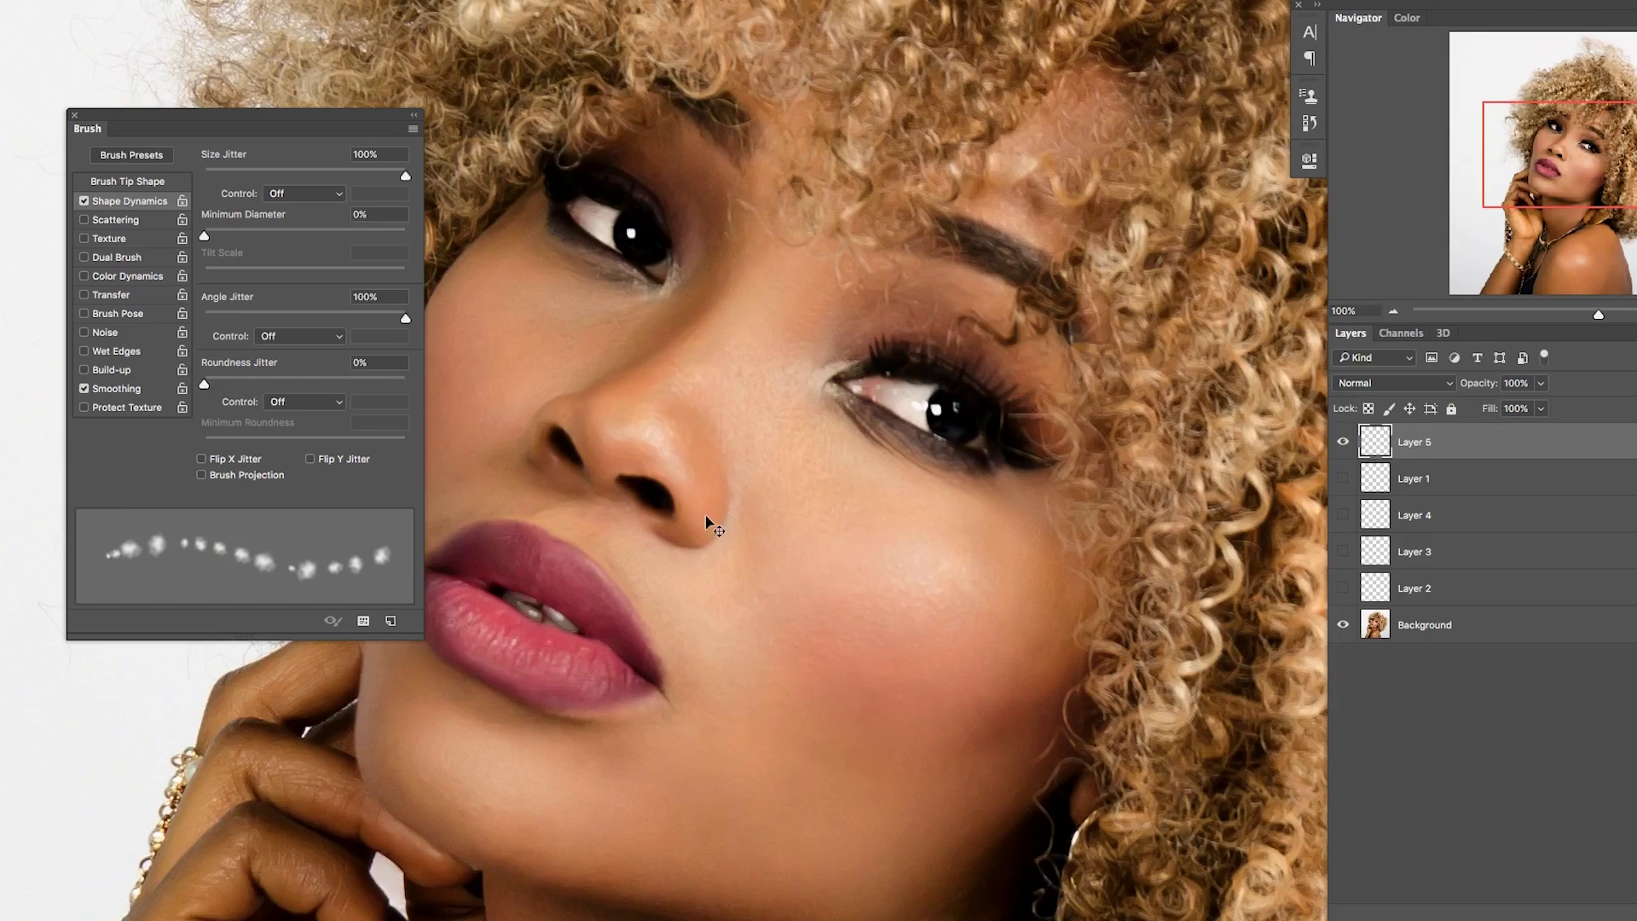
Enable Scattering for the freckle brush, raise the scatter amount, and paint freckles across the cheek.
{"action": "left_click", "coordinate": [117, 218]}
{"action": "left_click_drag", "start_coordinate": [206, 171], "coordinate": [316, 179]}
{"action": "left_click", "coordinate": [268, 154]}
{"action": "mouse_move", "coordinate": [807, 568]}
{"action": "left_mouse_down"}
{"action": "mouse_move", "coordinate": [887, 665]}
{"action": "mouse_move", "coordinate": [640, 700]}
{"action": "left_mouse_up"}
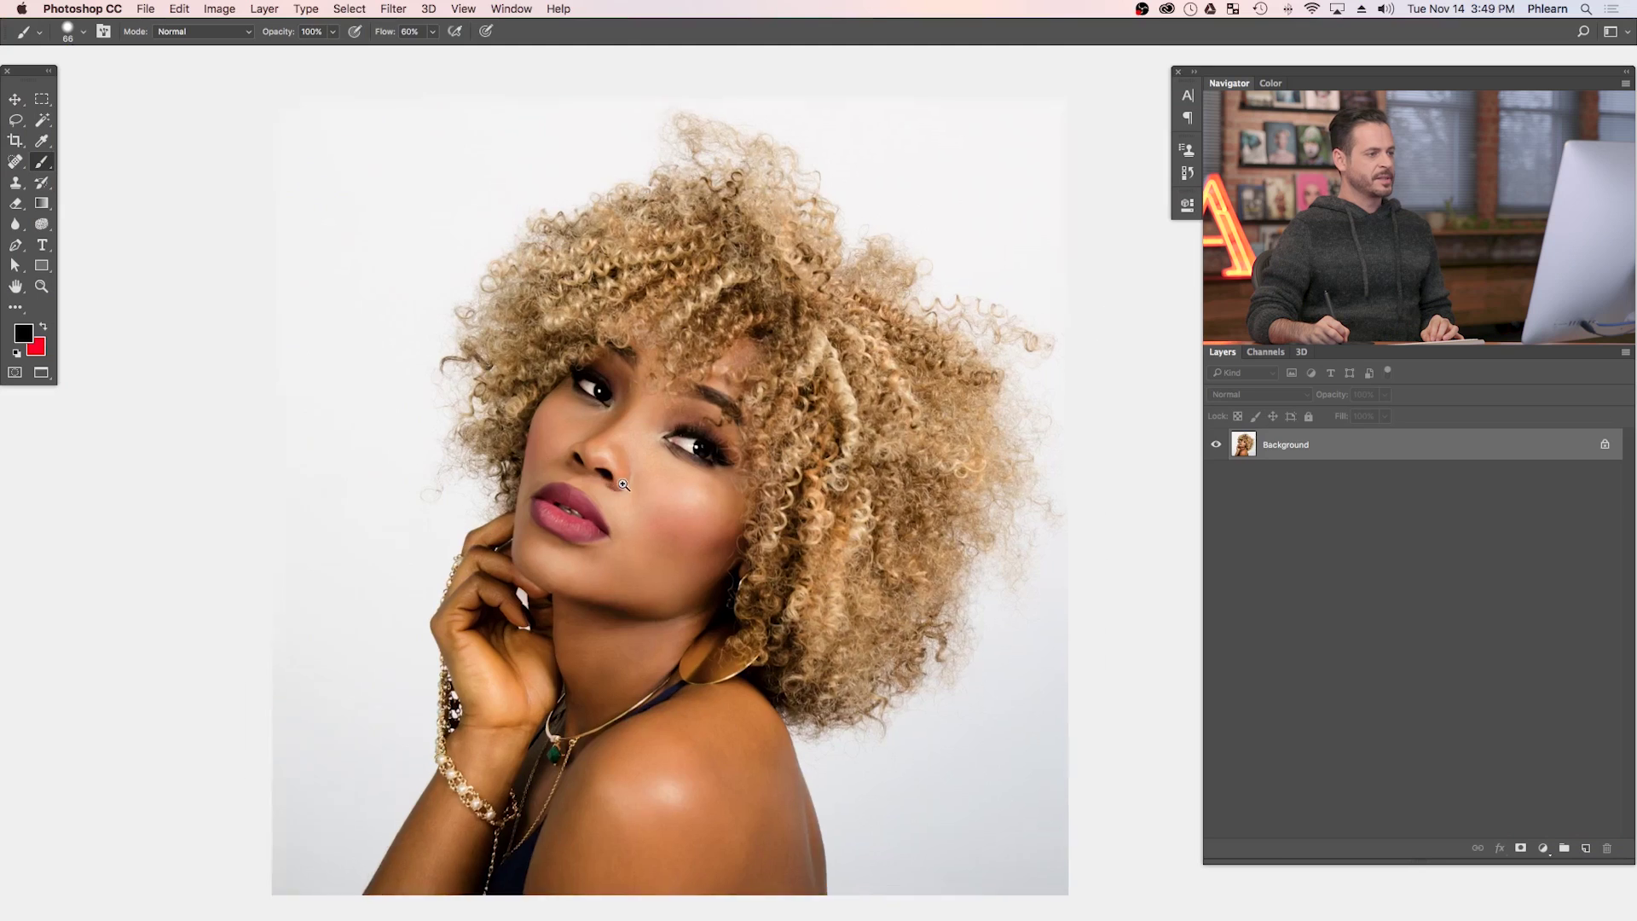
Add a new layer above the Background and paint a small black freckle on the cheek below the eye's inner corner.
{"action": "scroll", "coordinate": [623, 484], "scroll_direction": "up", "scroll_amount": 3}
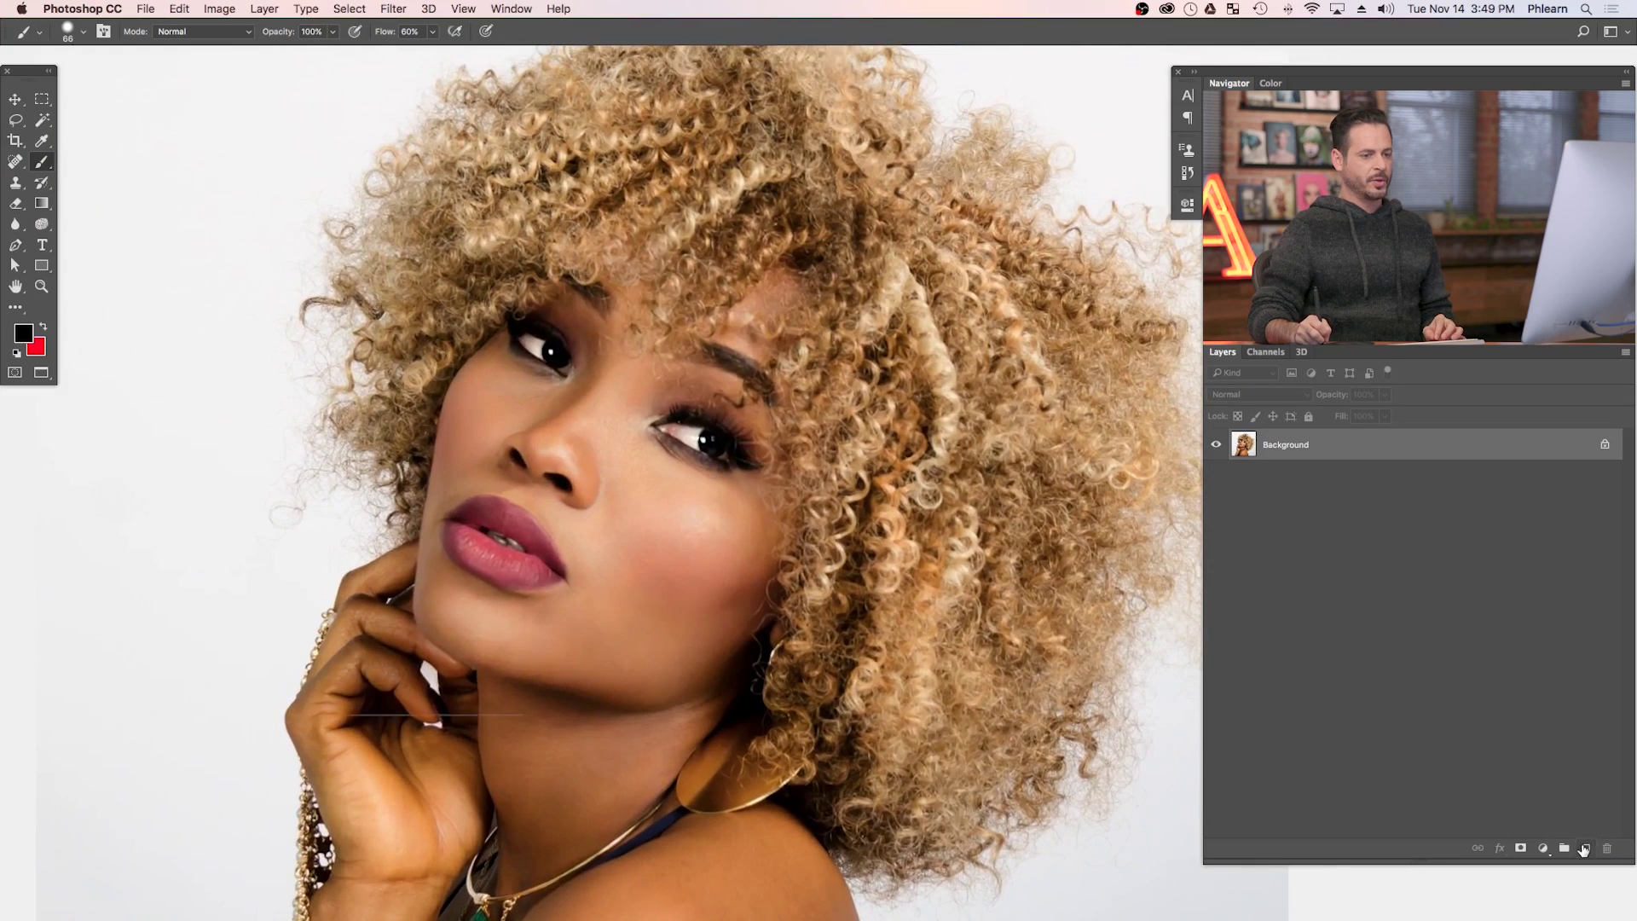
{"action": "left_click", "coordinate": [1583, 848]}
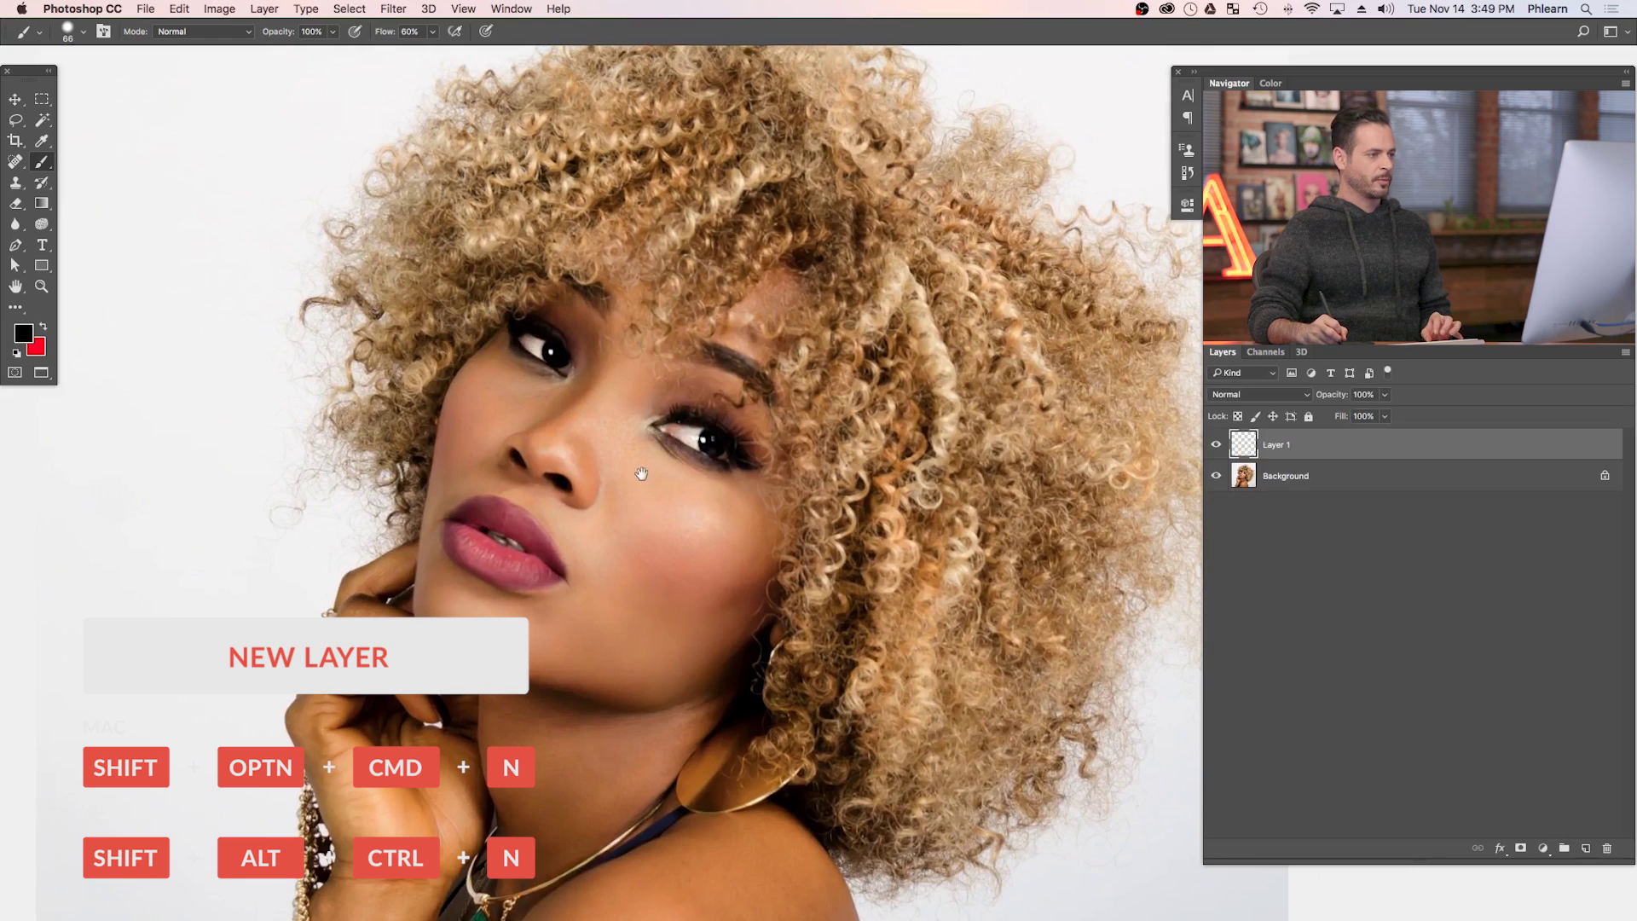
{"action": "scroll", "coordinate": [639, 464], "scroll_direction": "up", "scroll_amount": 3}
{"action": "left_click_drag", "start_coordinate": [643, 460], "coordinate": [618, 468]}
{"action": "scroll", "coordinate": [641, 470], "scroll_direction": "up", "scroll_amount": 2}
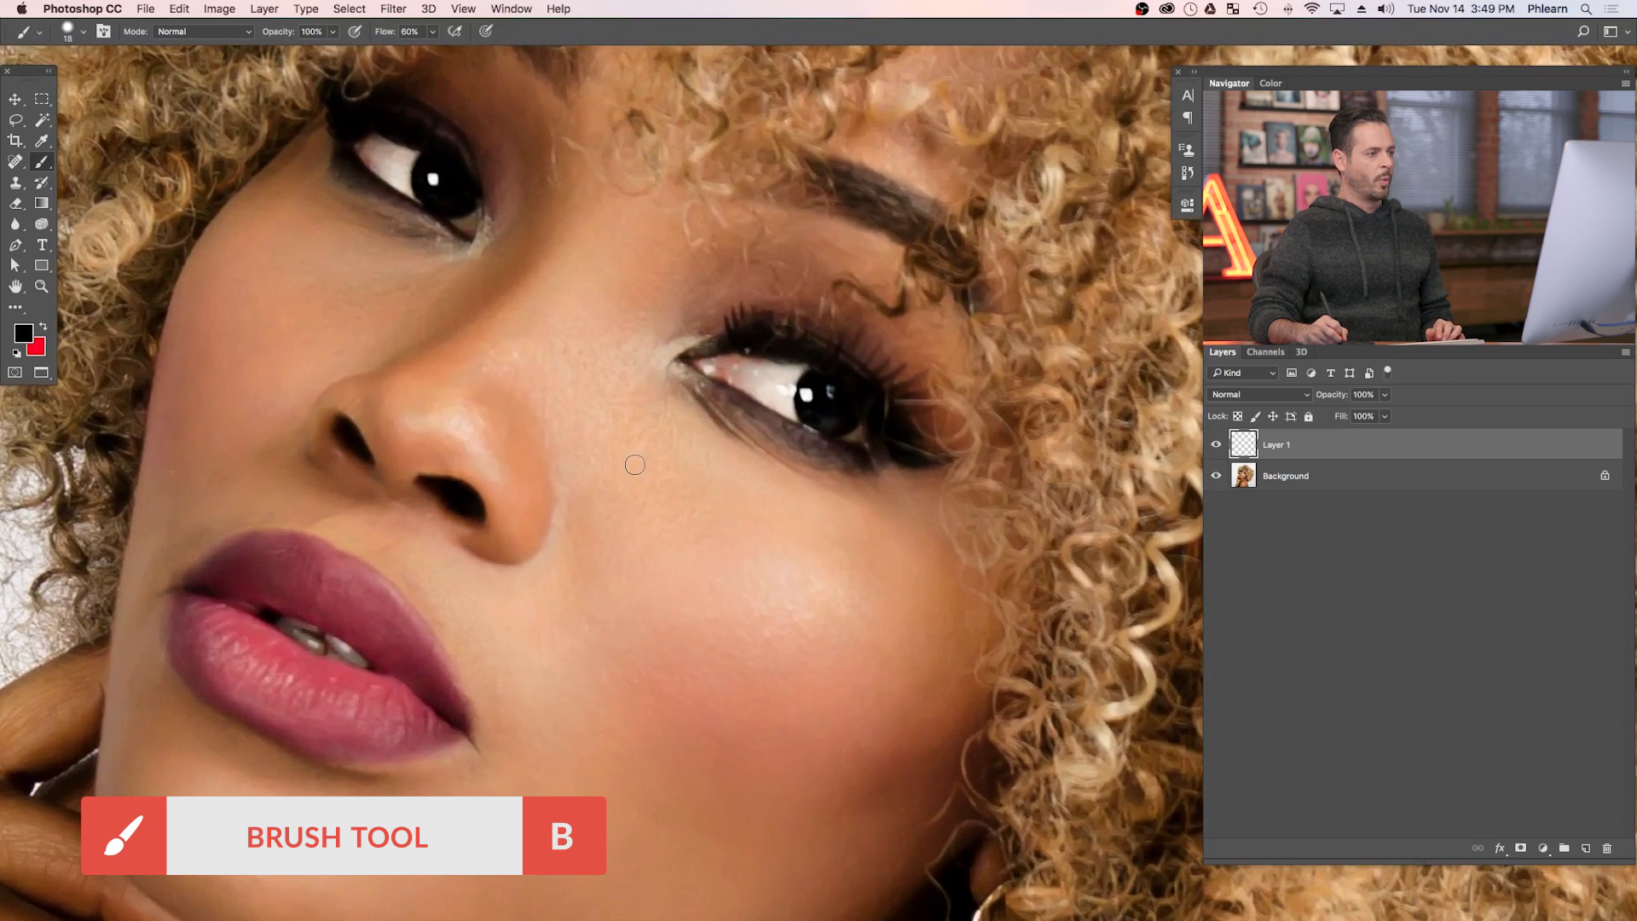
{"action": "left_click", "coordinate": [635, 453]}
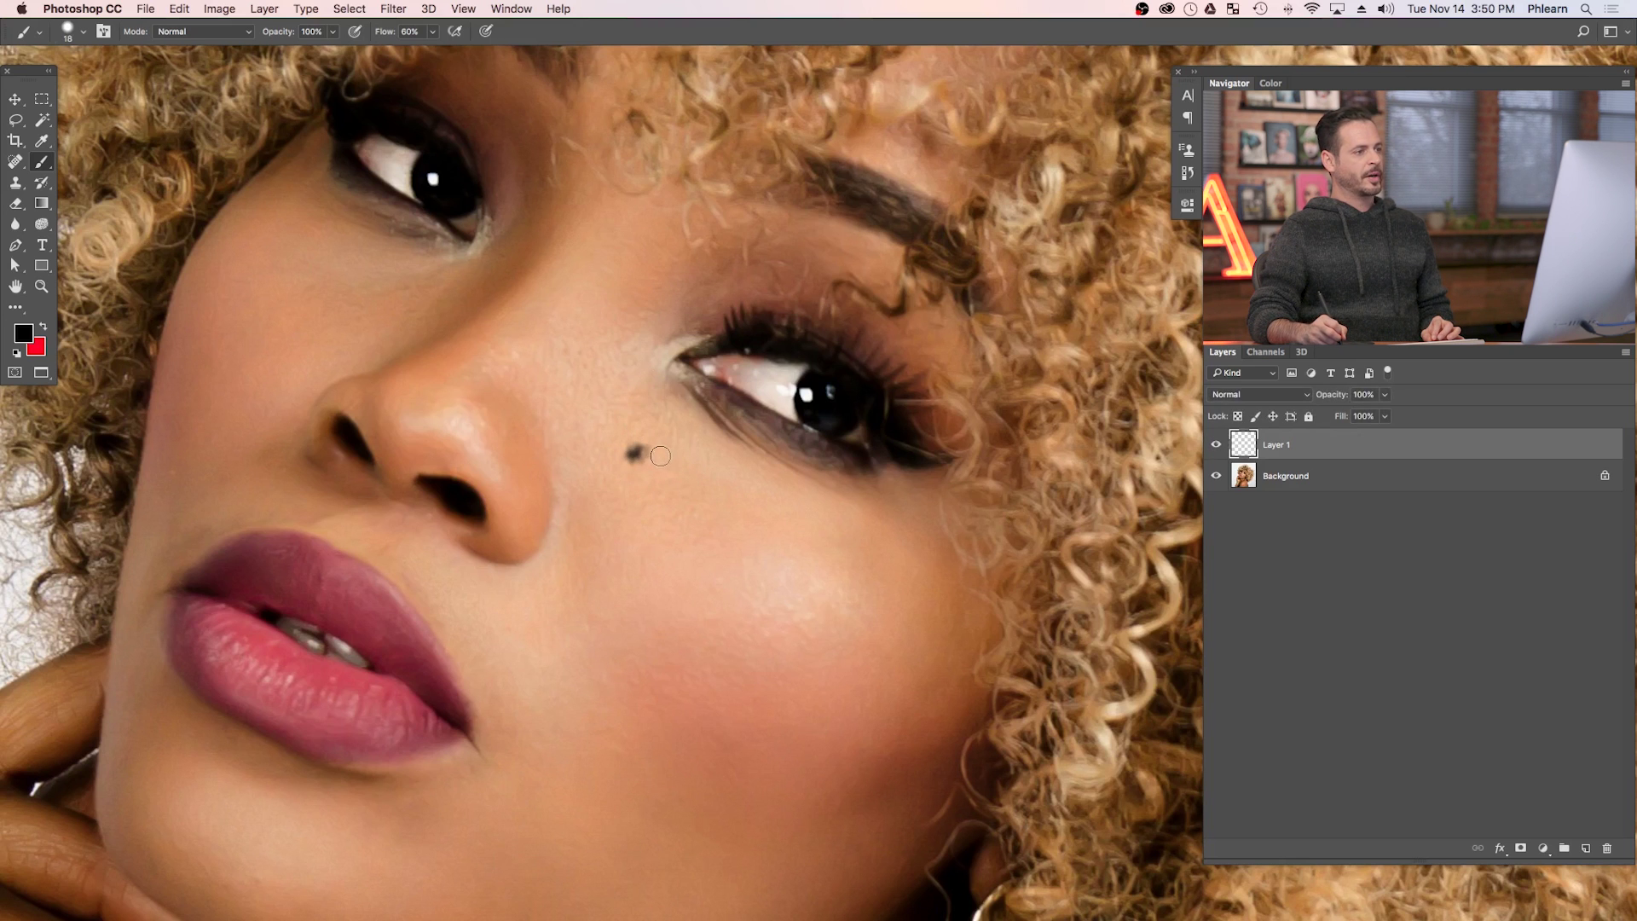
Toggle Layer 1's visibility to compare the cheek with and without the painted freckle.
{"action": "left_click", "coordinate": [635, 445], "text": "super"}
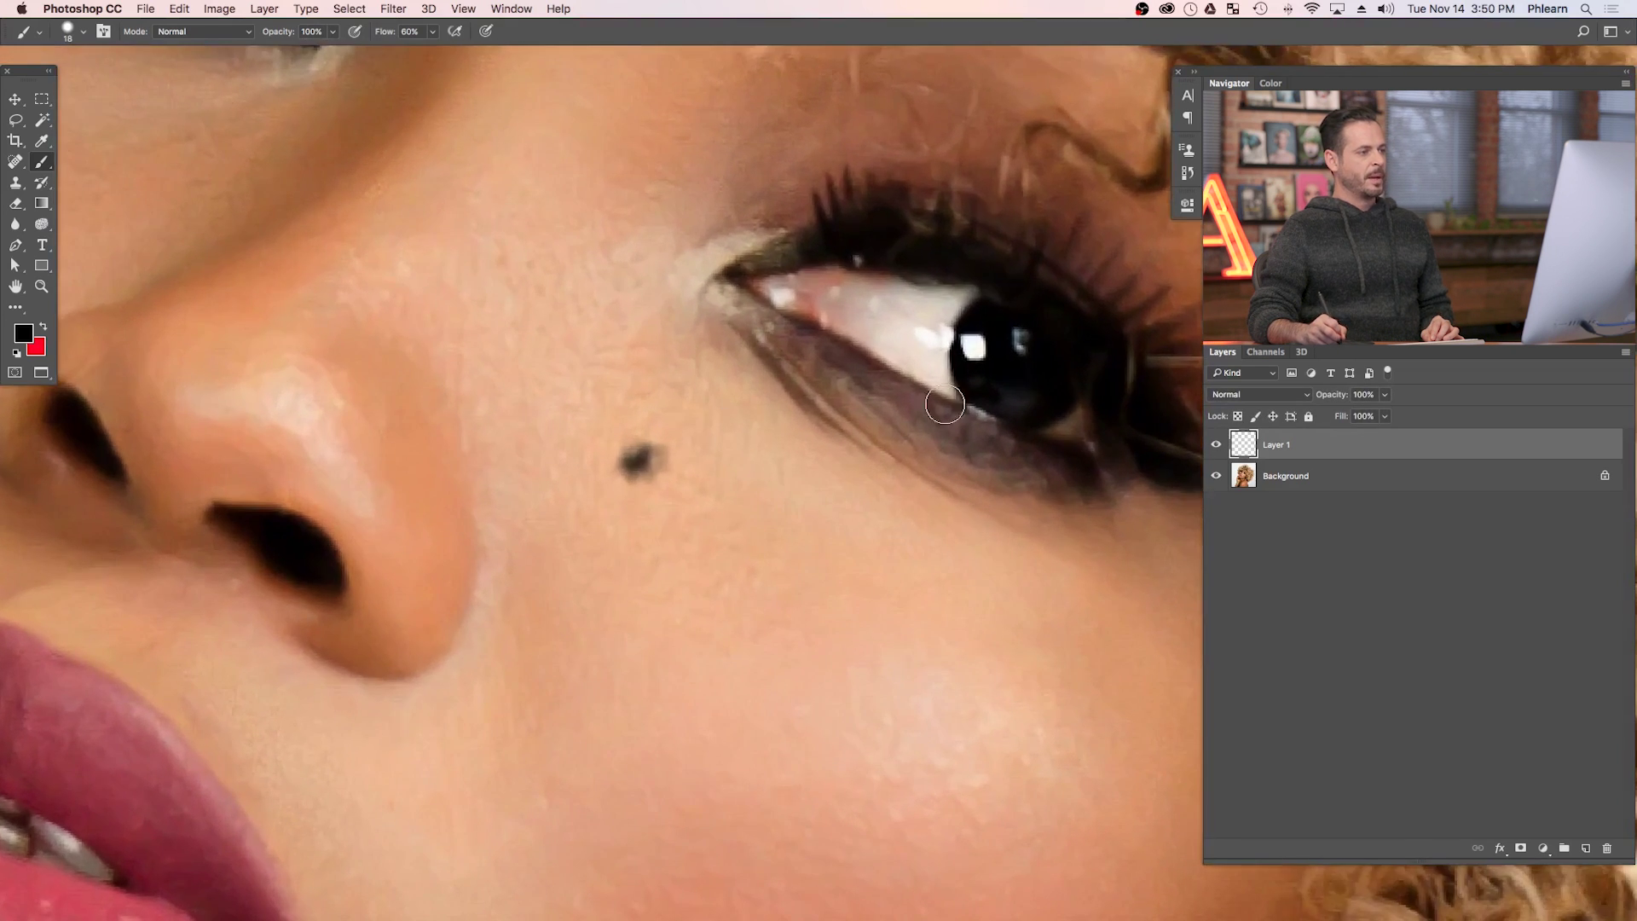
{"action": "left_click", "coordinate": [1216, 444]}
{"action": "left_click", "coordinate": [1216, 444]}
{"action": "left_click", "coordinate": [1216, 444]}
{"action": "left_click", "coordinate": [1216, 445]}
{"action": "left_click", "coordinate": [1216, 444]}
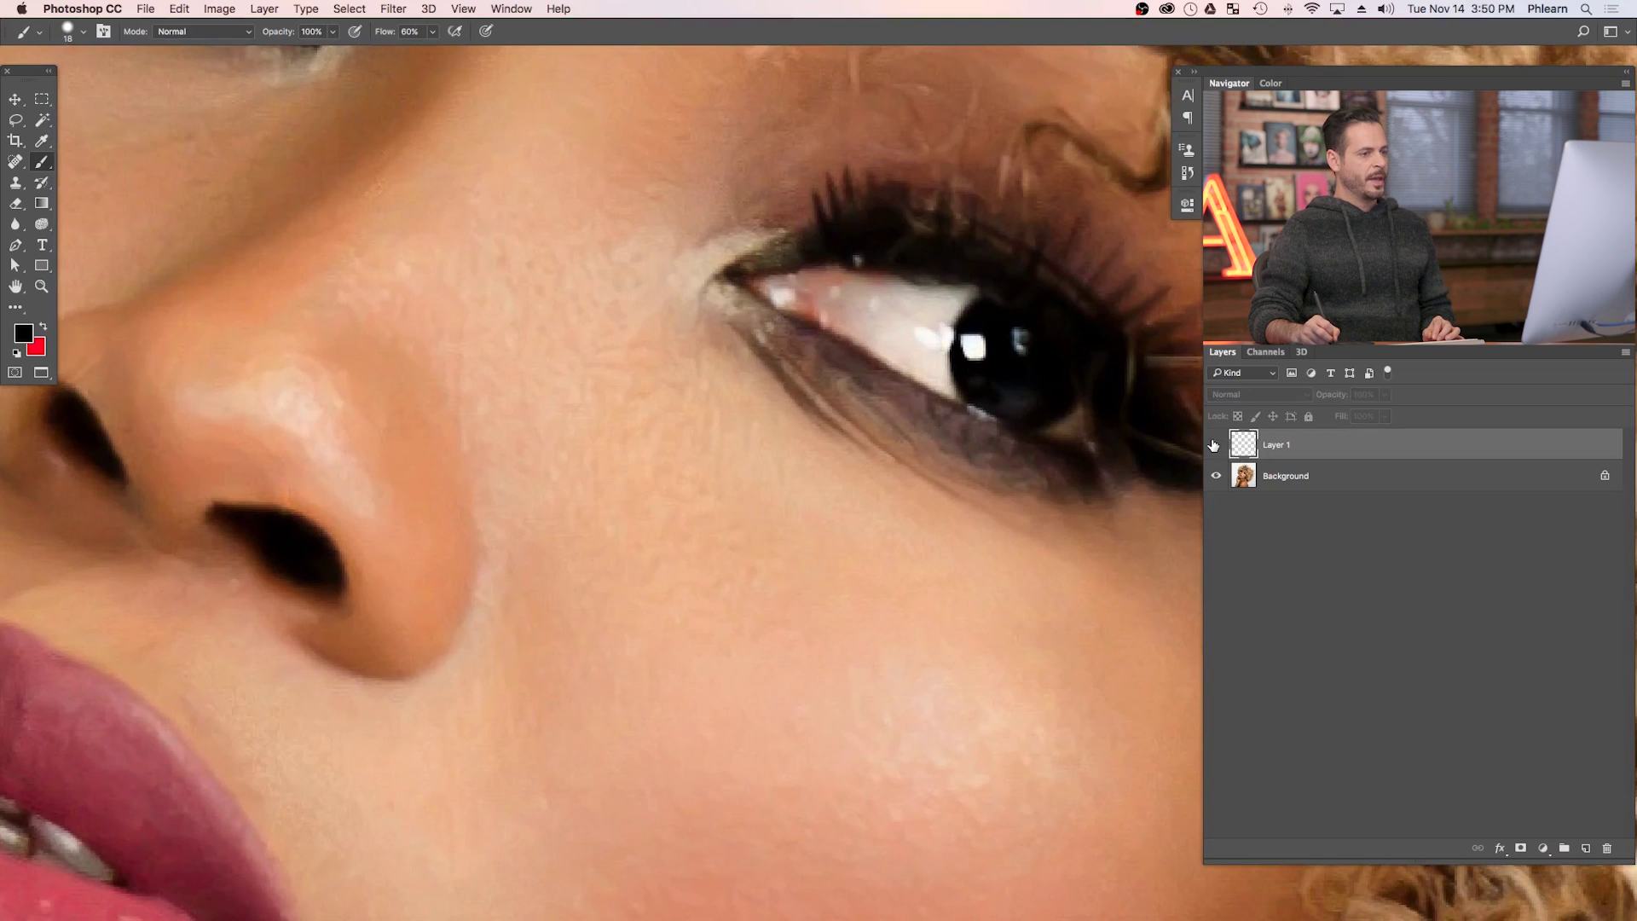
{"action": "left_click", "coordinate": [1215, 445]}
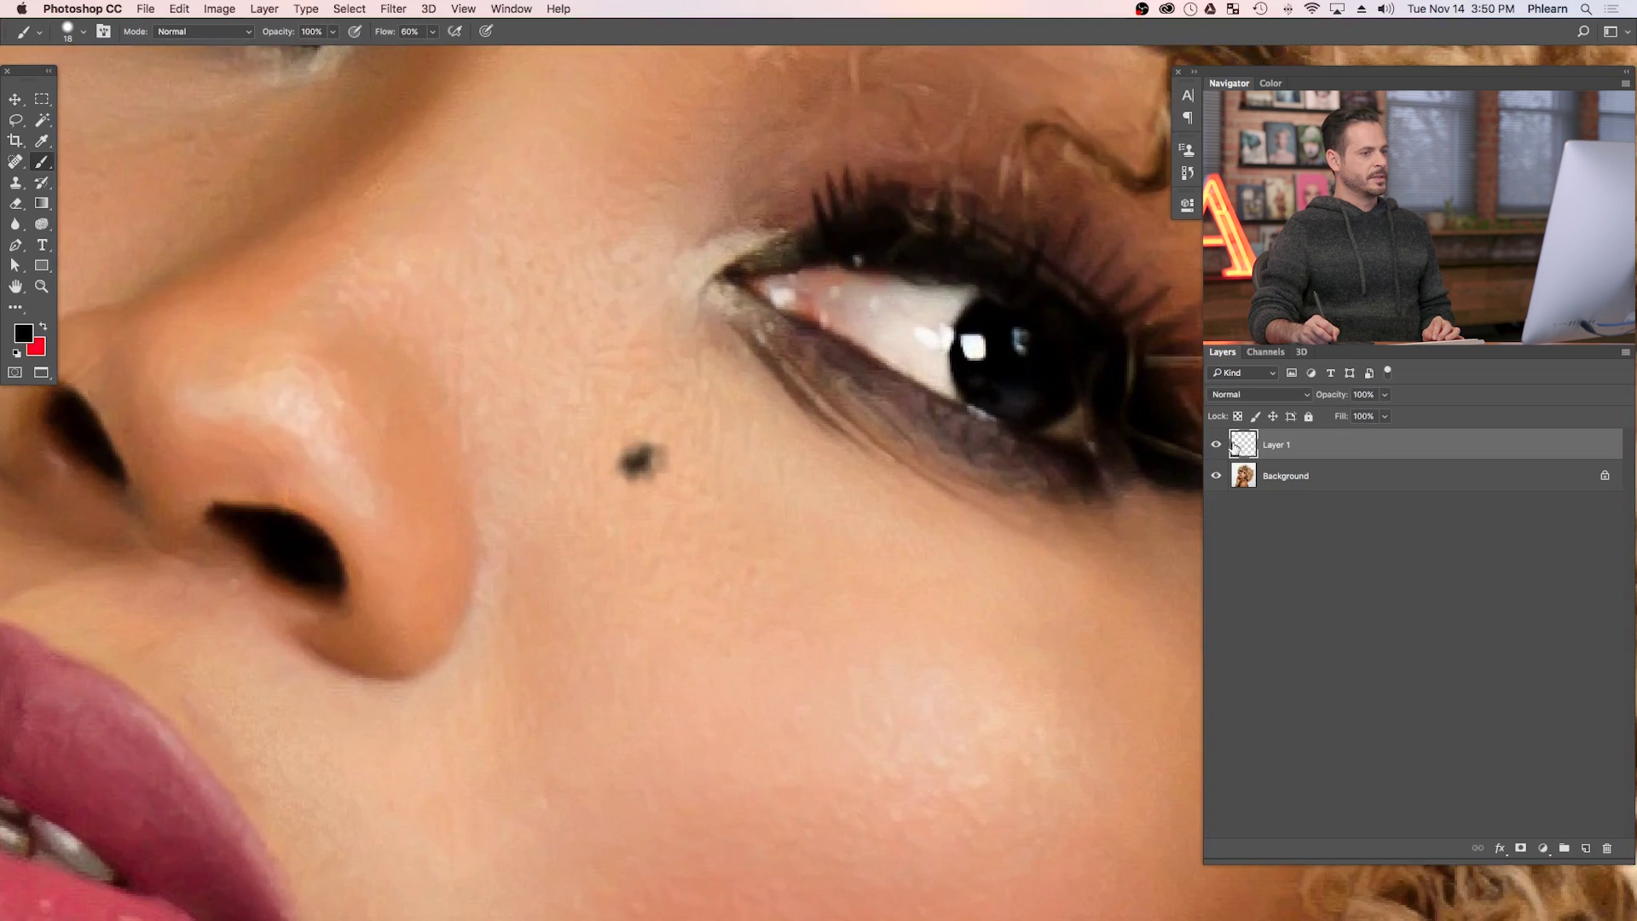
Draw a square Rectangular Marquee selection around the painted freckle.
{"action": "left_click", "coordinate": [40, 102]}
{"action": "left_click_drag", "start_coordinate": [41, 103], "coordinate": [109, 99]}
{"action": "left_click_drag", "start_coordinate": [587, 408], "coordinate": [722, 520]}
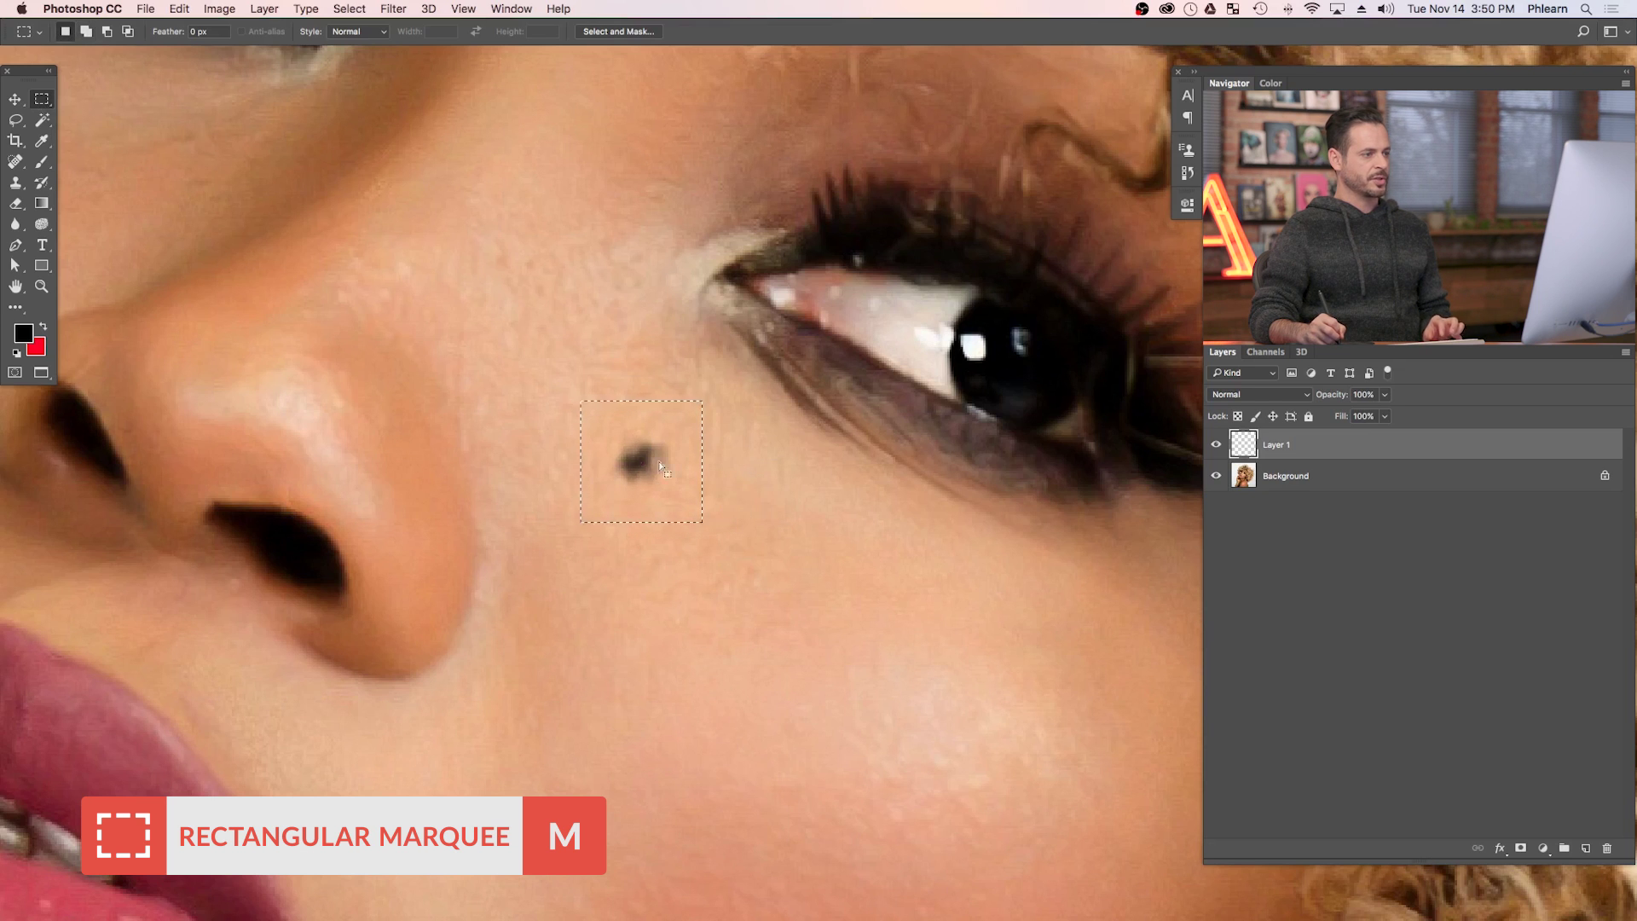
Add a new empty layer between the Background and Layer 1, keeping both of them visible.
{"action": "left_click", "coordinate": [1299, 479]}
{"action": "left_click", "coordinate": [1217, 444]}
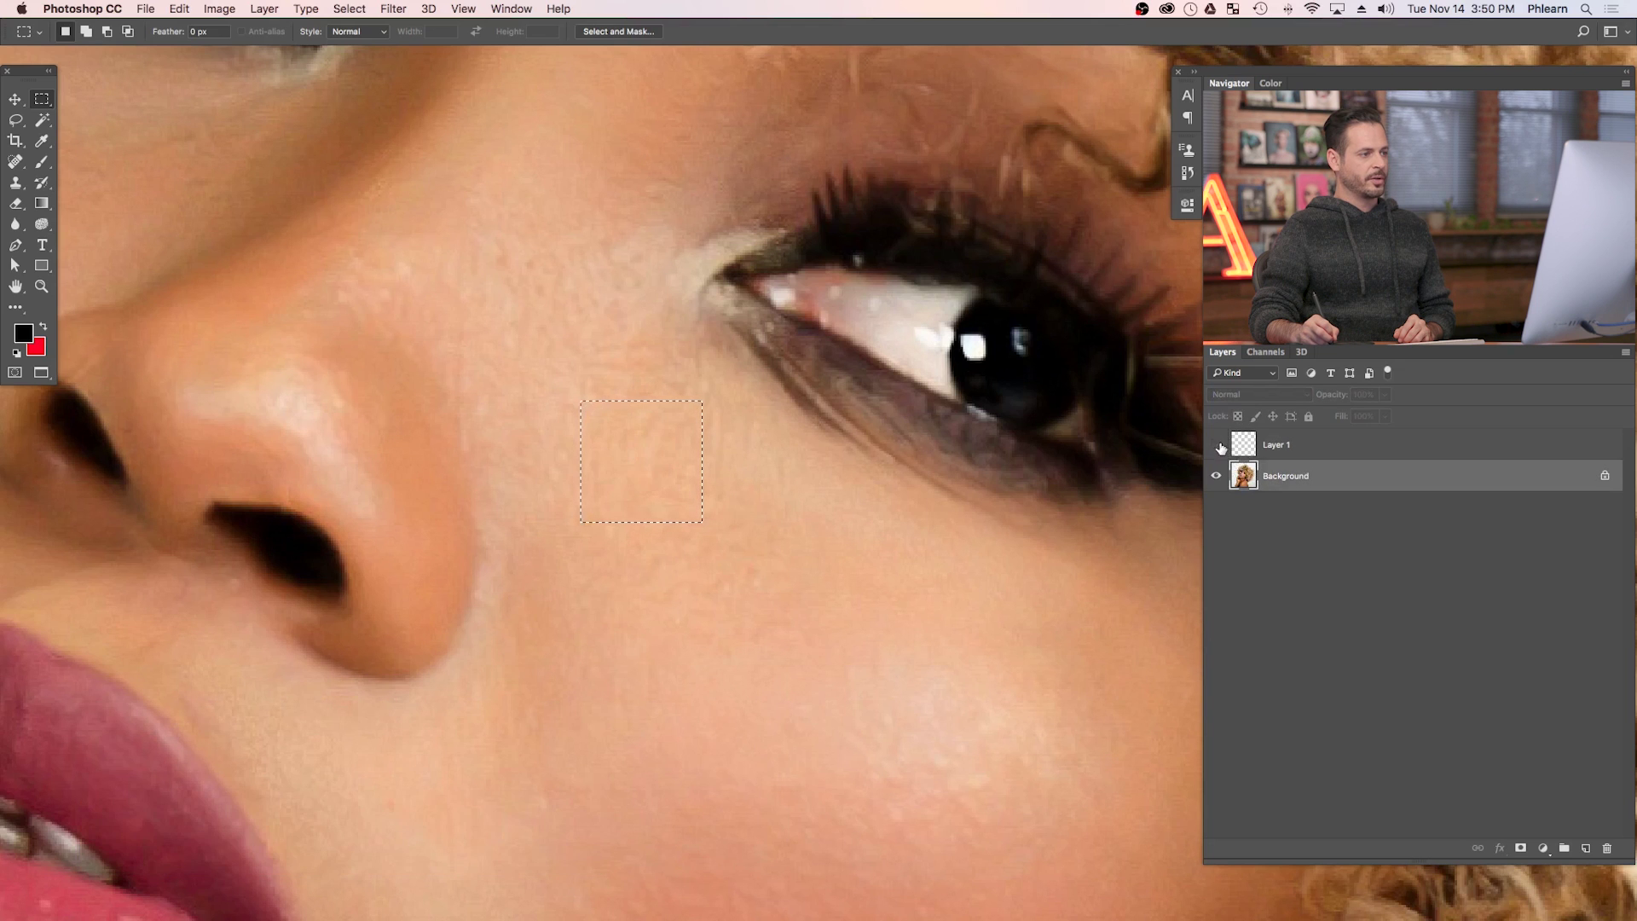
{"action": "left_click", "coordinate": [1217, 476]}
{"action": "left_click", "coordinate": [1217, 476]}
{"action": "left_click", "coordinate": [1583, 847]}
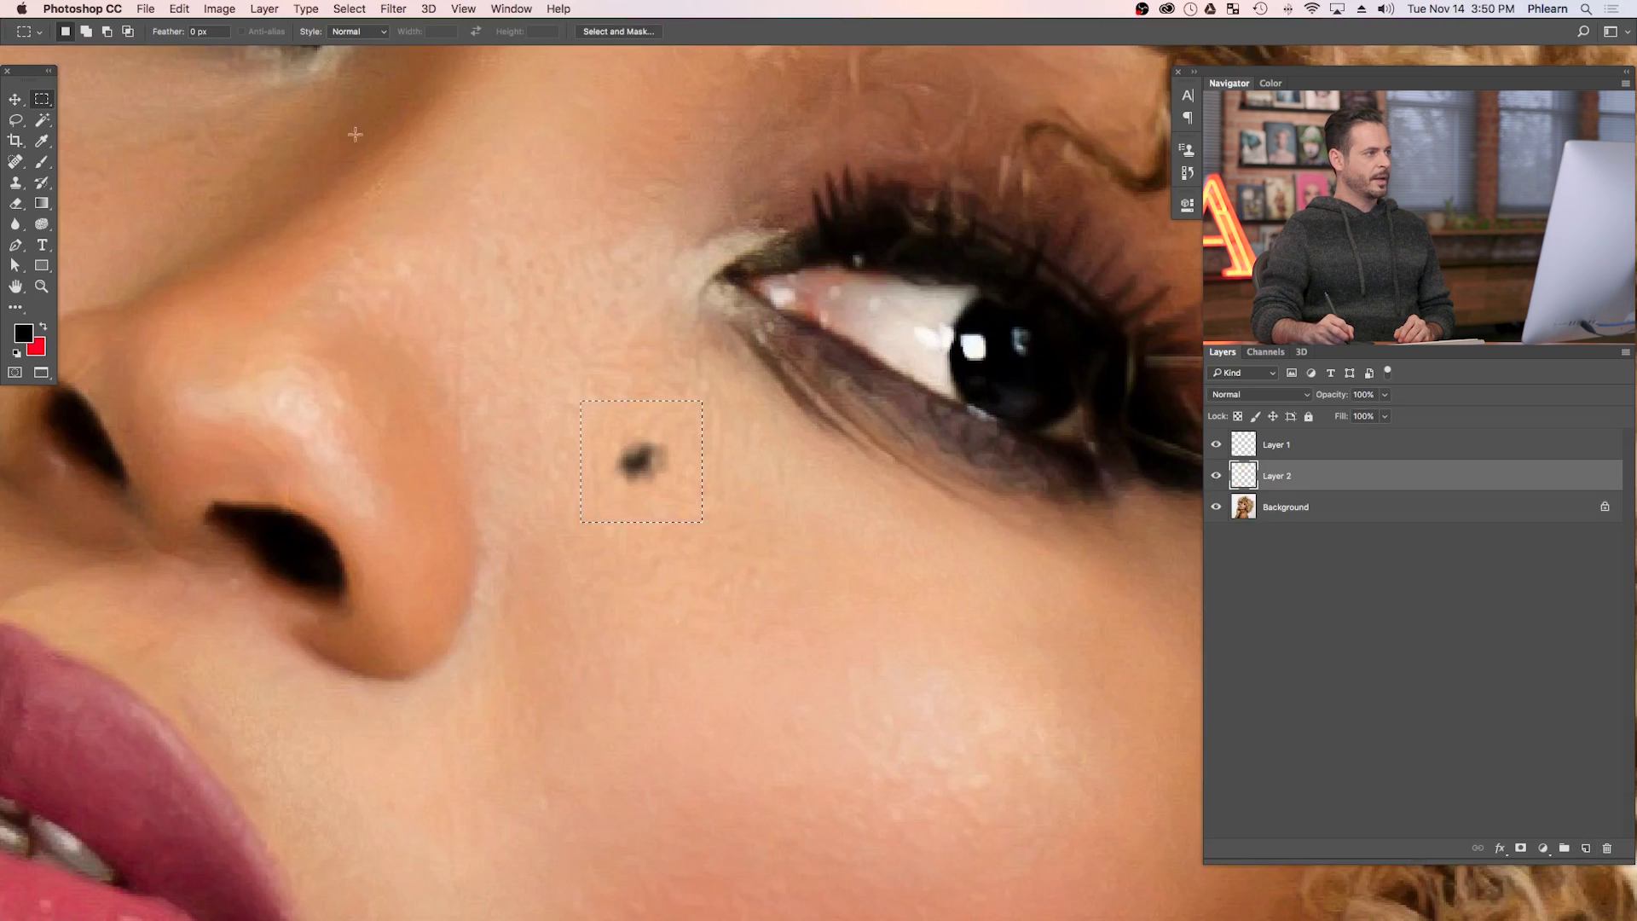
Fill the square selection on Layer 2 with White at 100% opacity in Normal mode behind the freckle.
{"action": "left_click", "coordinate": [189, 10]}
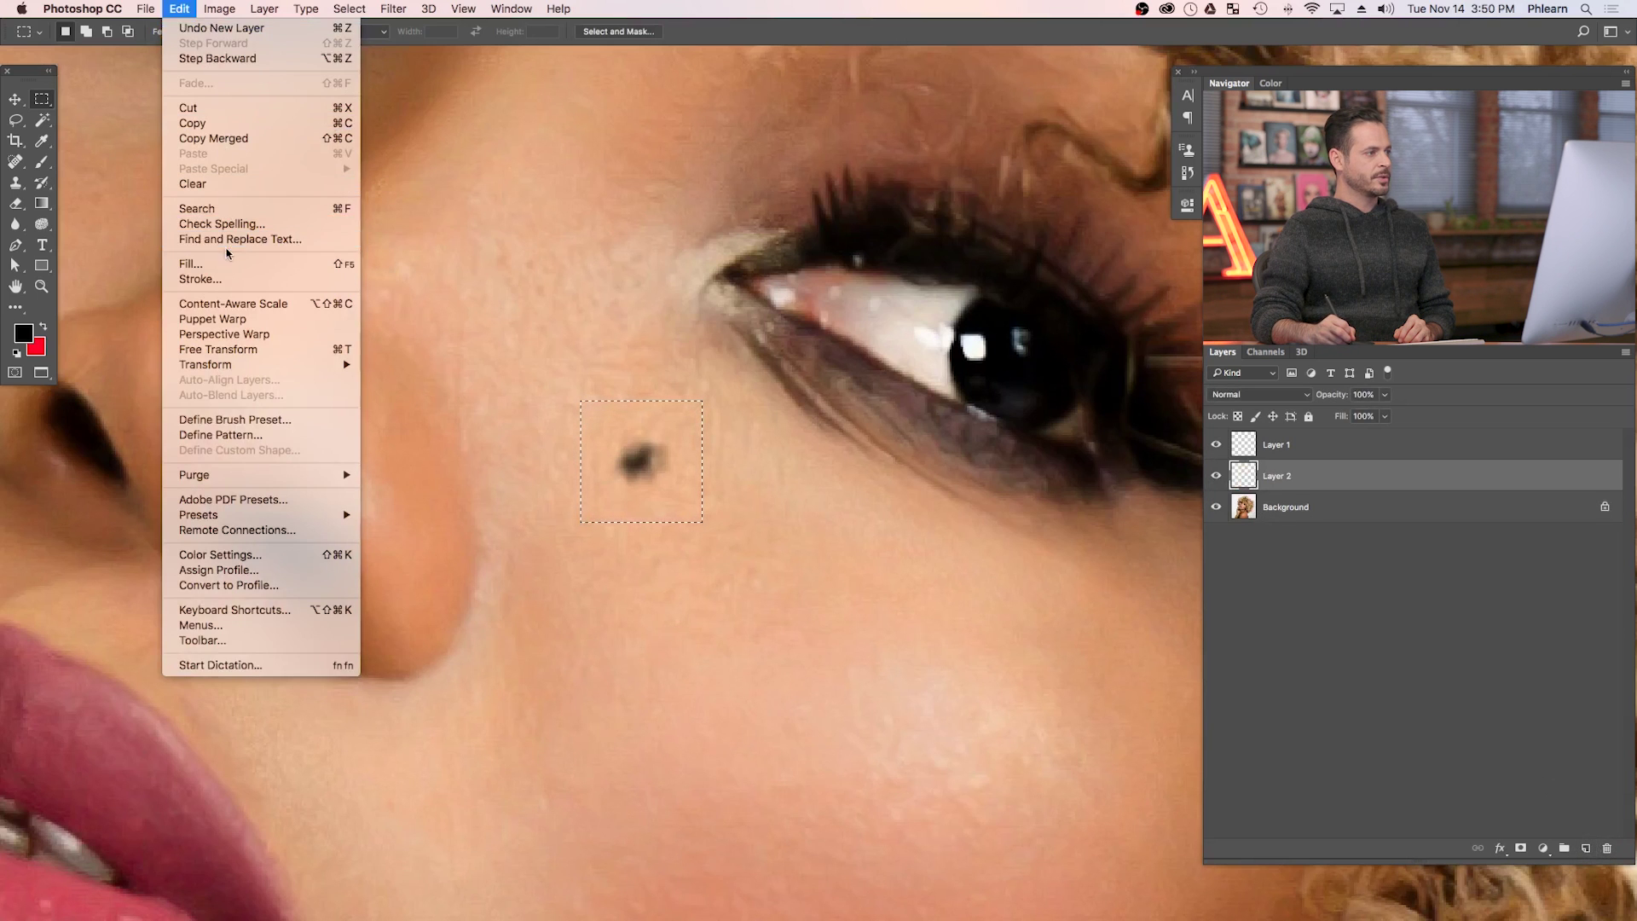
{"action": "left_click", "coordinate": [198, 264]}
{"action": "left_click", "coordinate": [409, 176]}
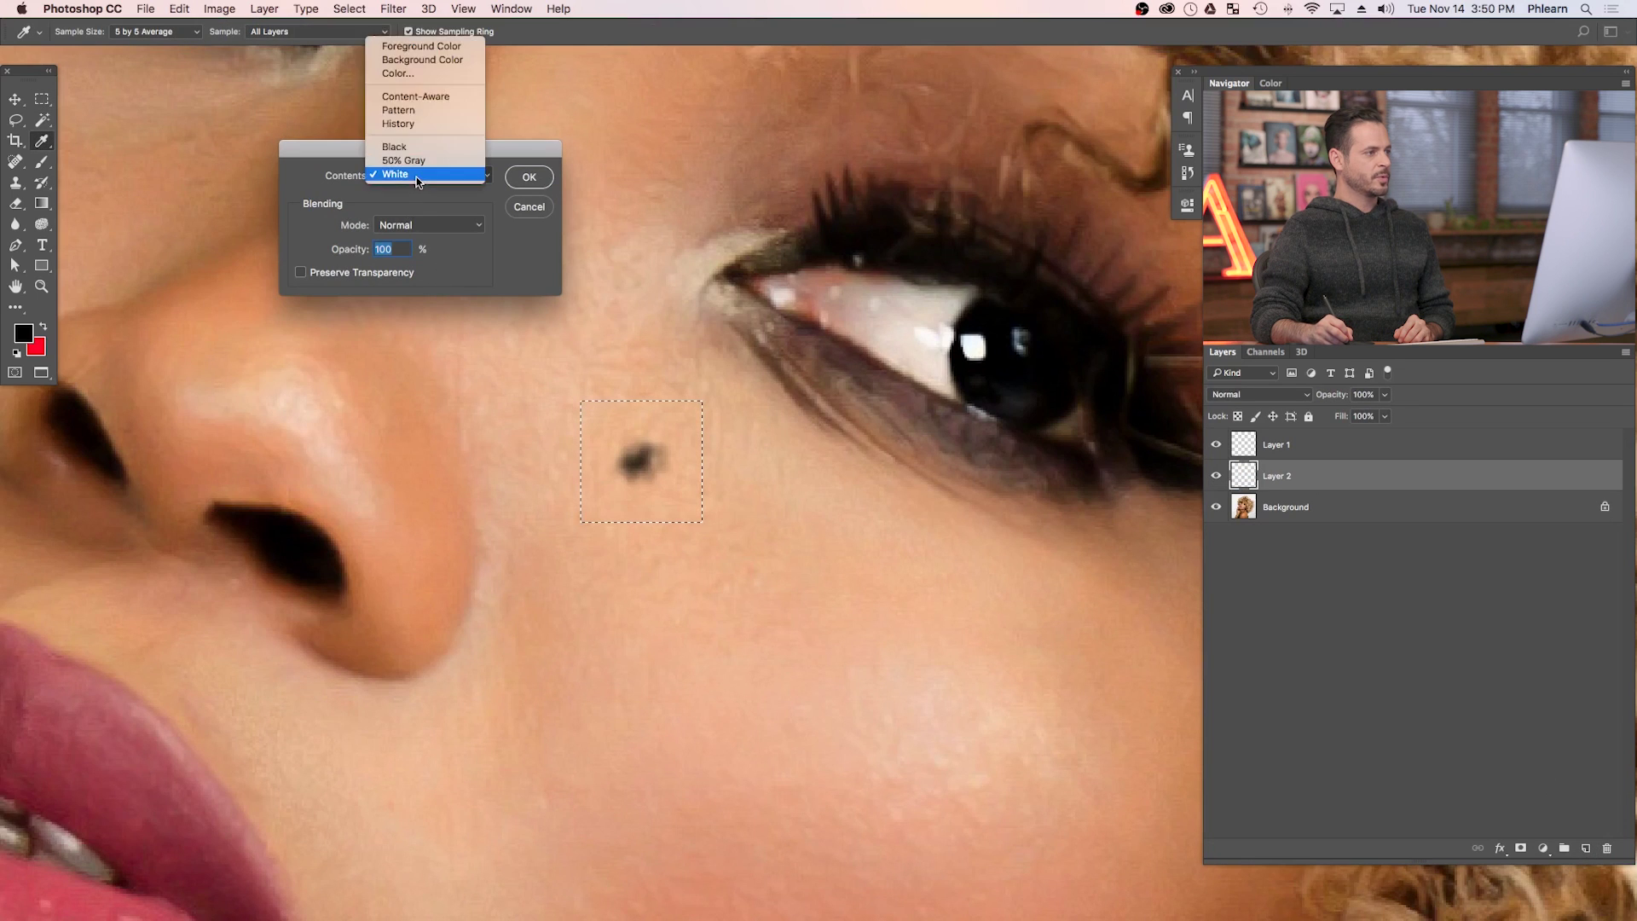
{"action": "left_click", "coordinate": [473, 174]}
{"action": "left_click", "coordinate": [531, 179]}
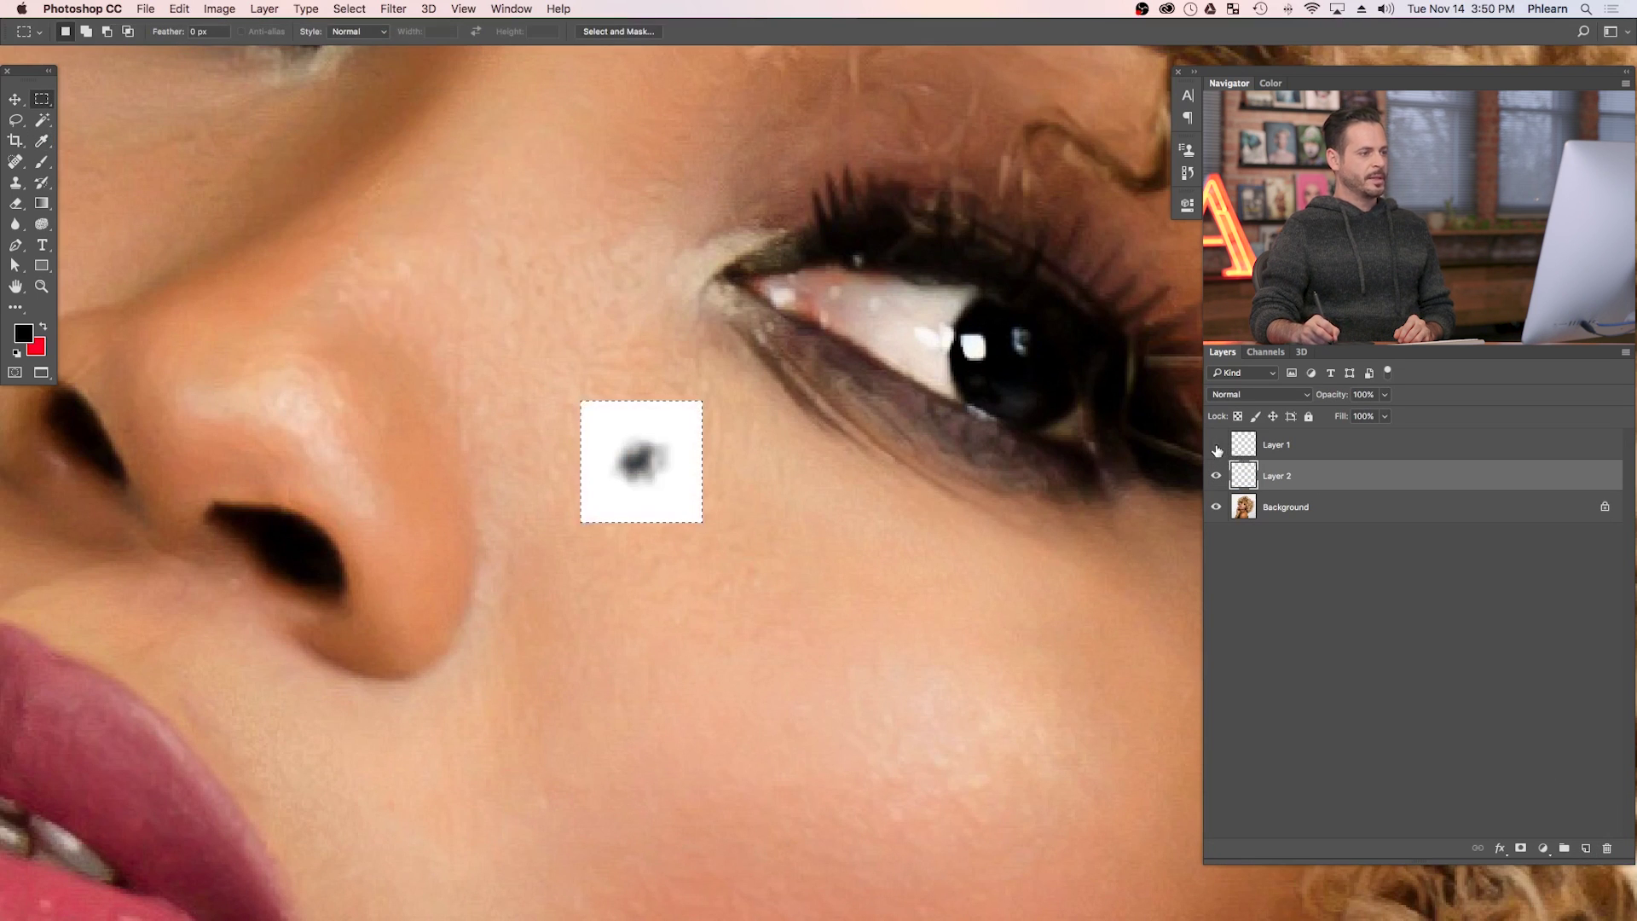
{"action": "left_click", "coordinate": [1216, 476]}
{"action": "left_click", "coordinate": [1215, 476]}
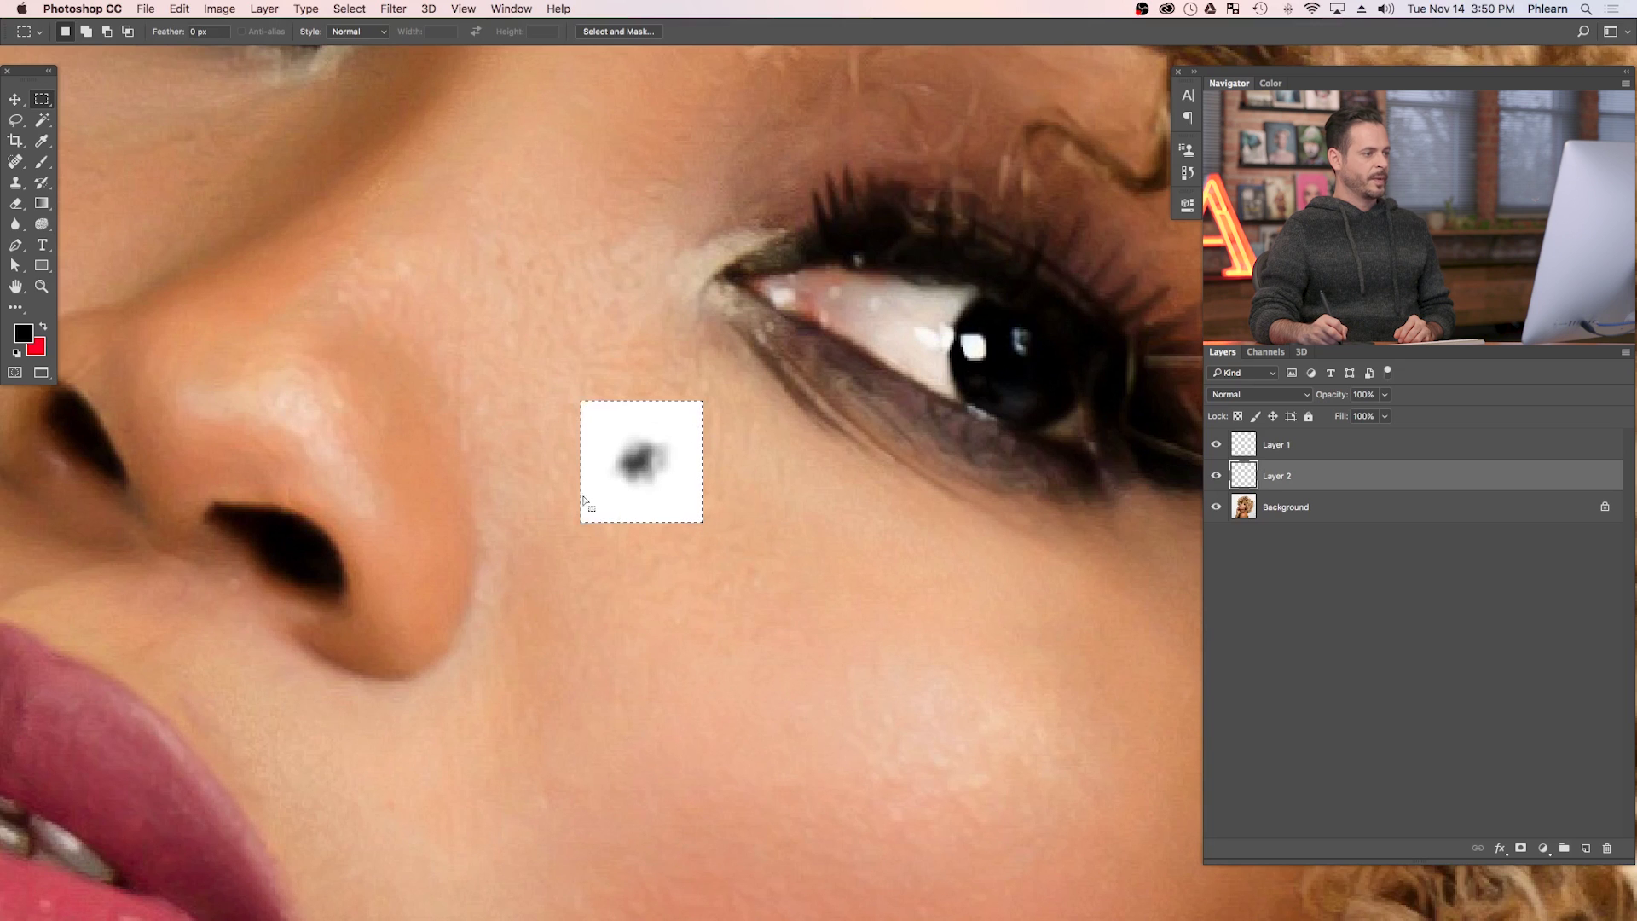
Define the selected freckle on its white background as a brush preset named "Frekle 1".
{"action": "left_click", "coordinate": [181, 8]}
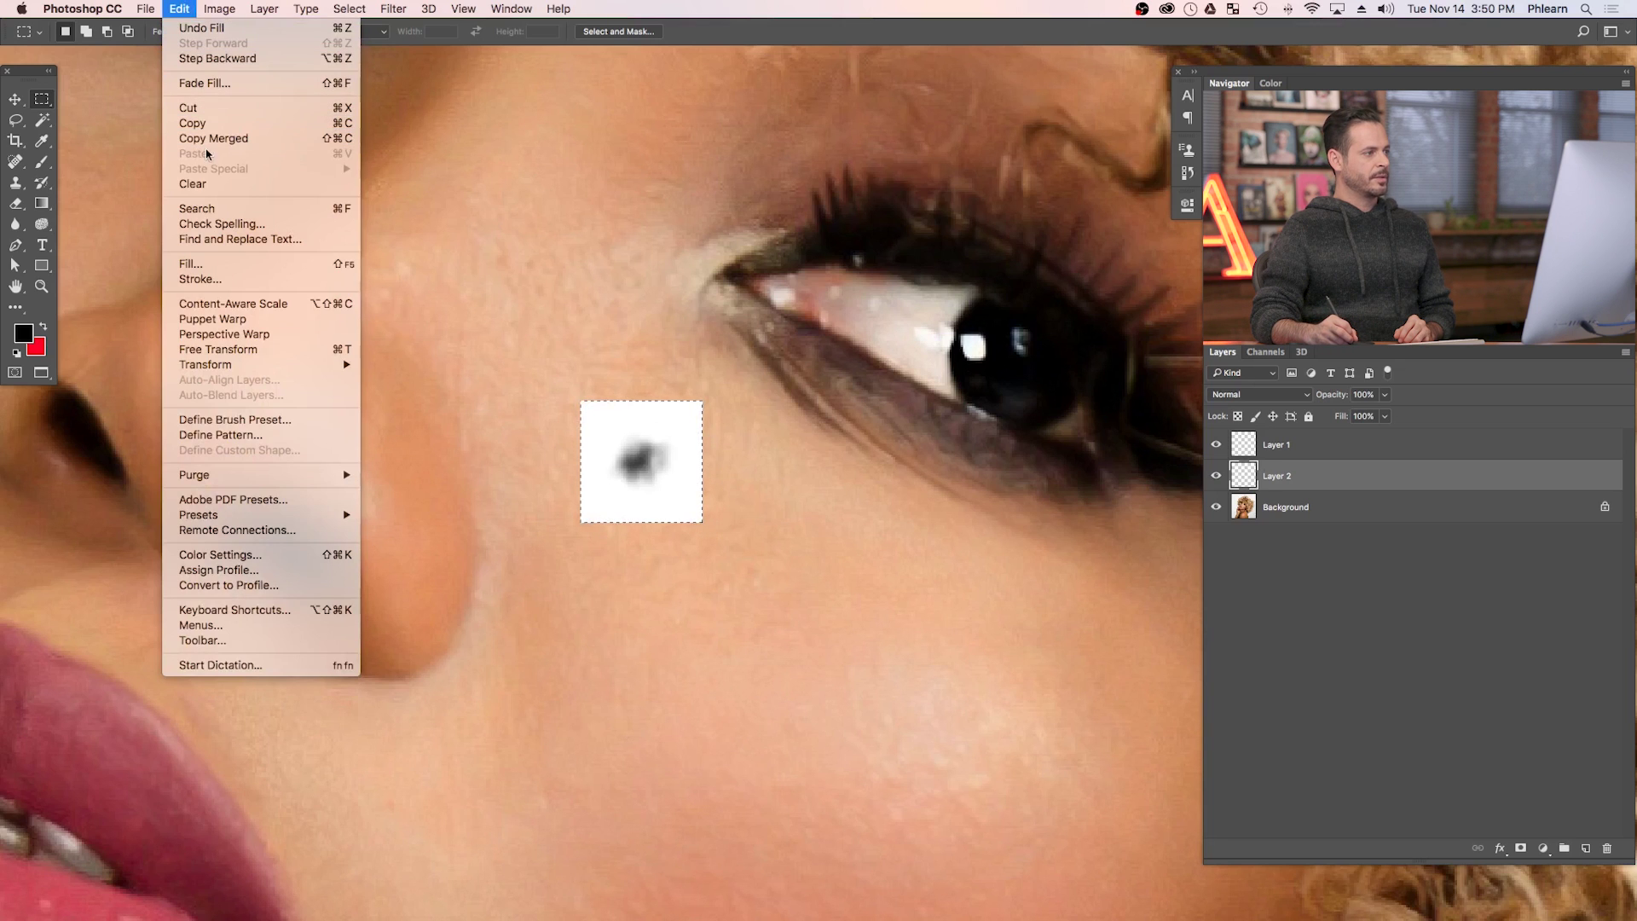
{"action": "left_click", "coordinate": [236, 420]}
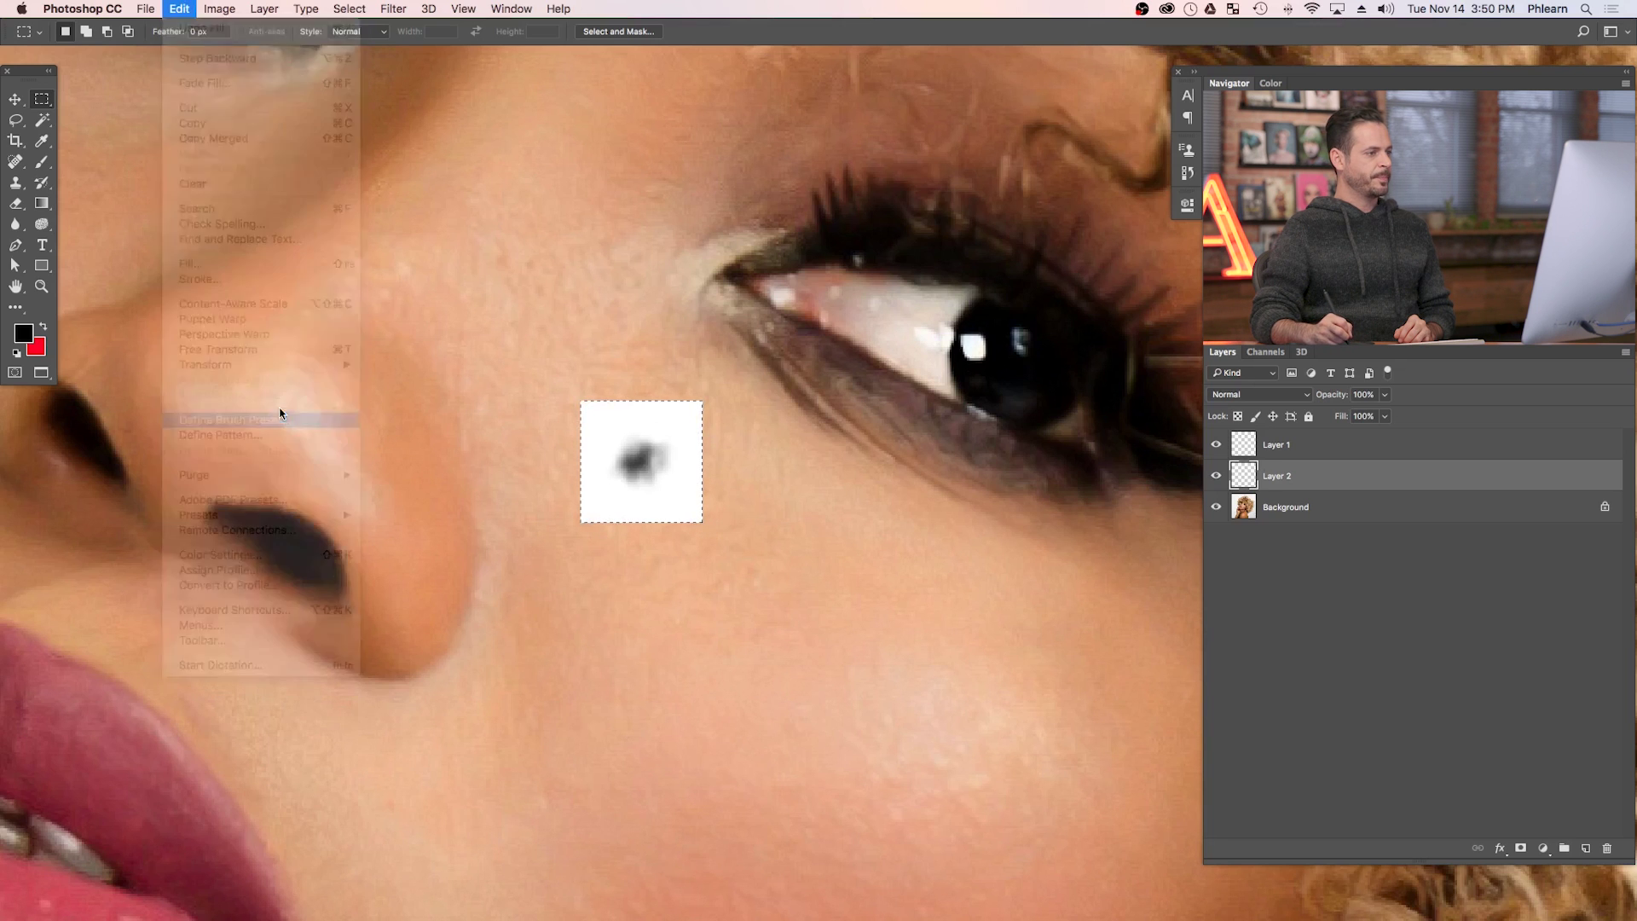
{"action": "type", "text": "Frekle 1"}
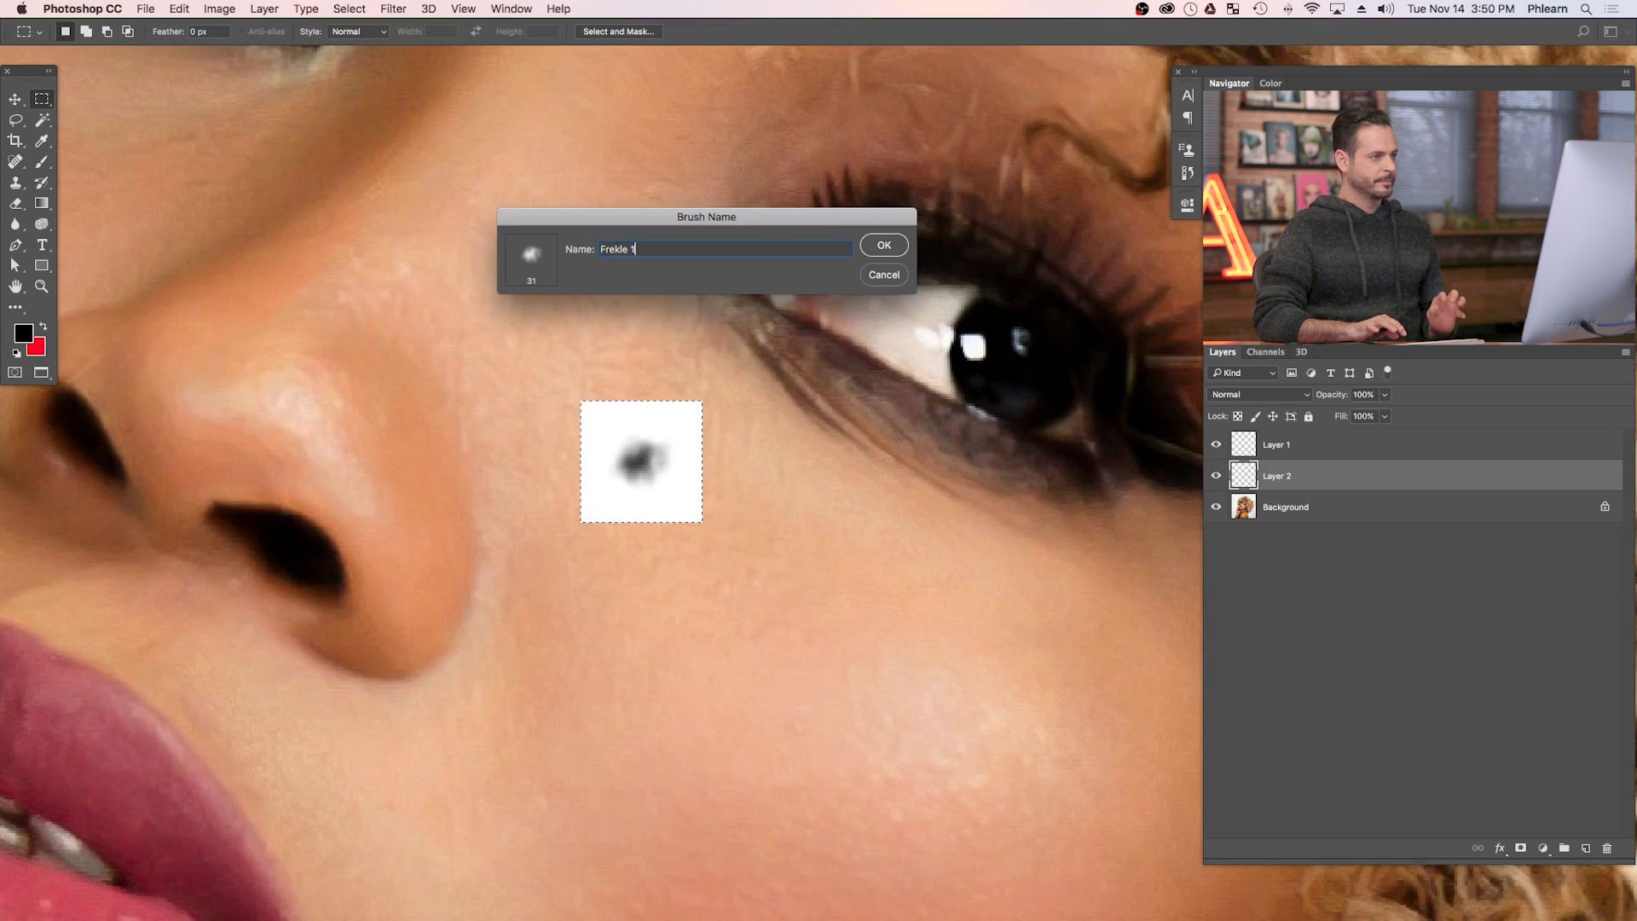
{"action": "key", "text": "Return"}
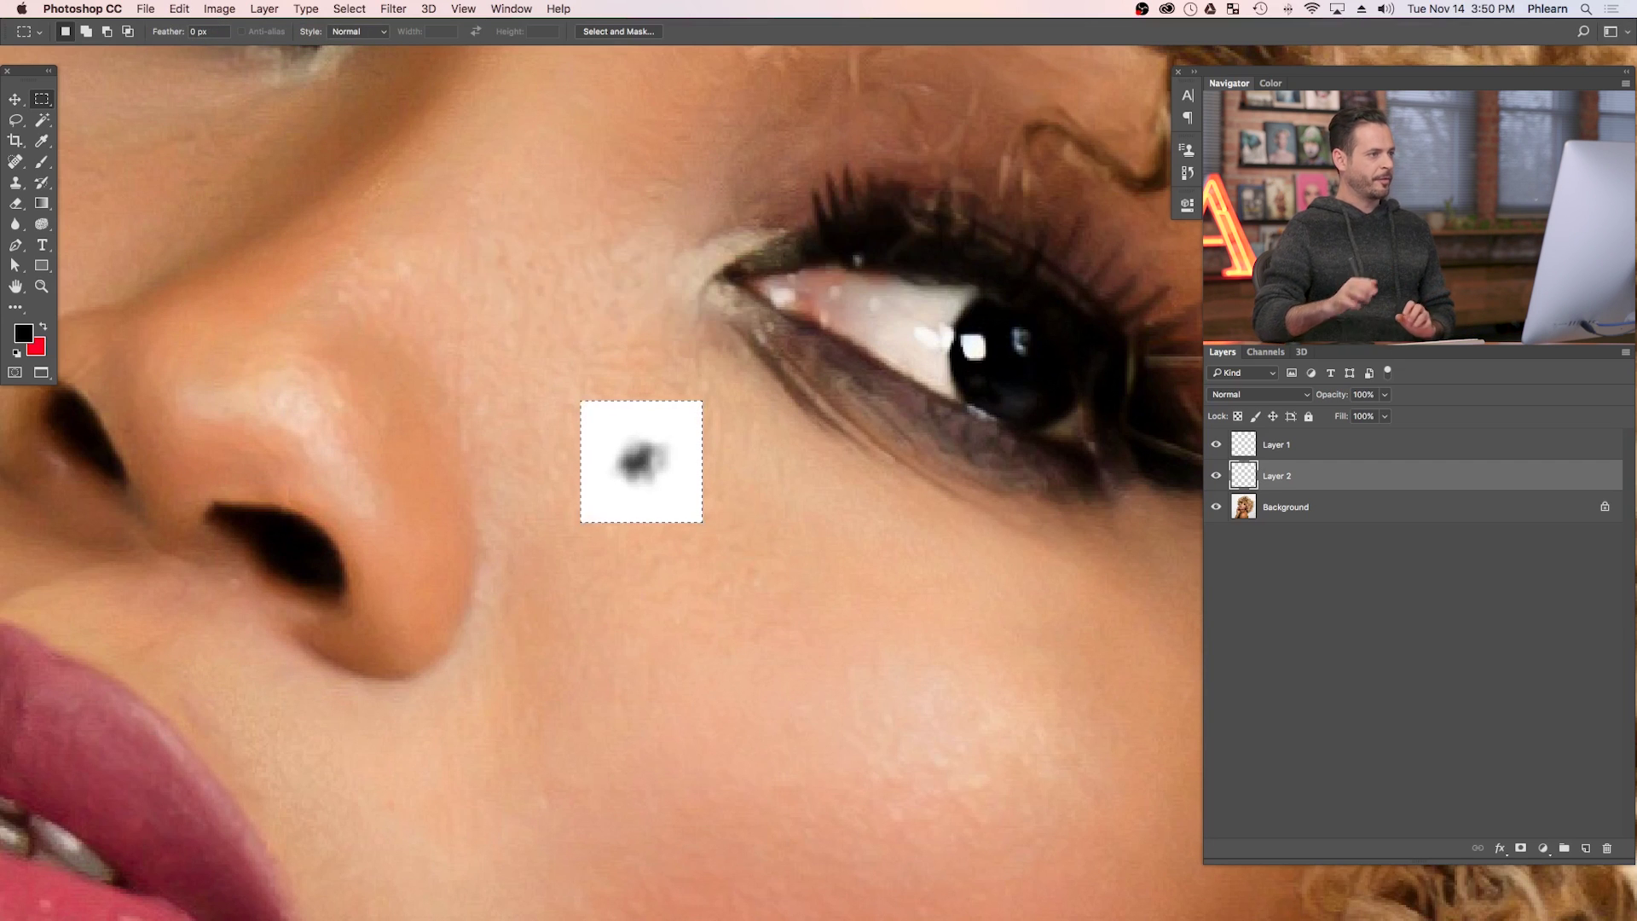
With Layer 1 hidden, paint a smaller freckle inside the white square on a new layer, using a soft round brush of about 9 px.
{"action": "left_click", "coordinate": [1218, 446]}
{"action": "left_click", "coordinate": [1585, 840]}
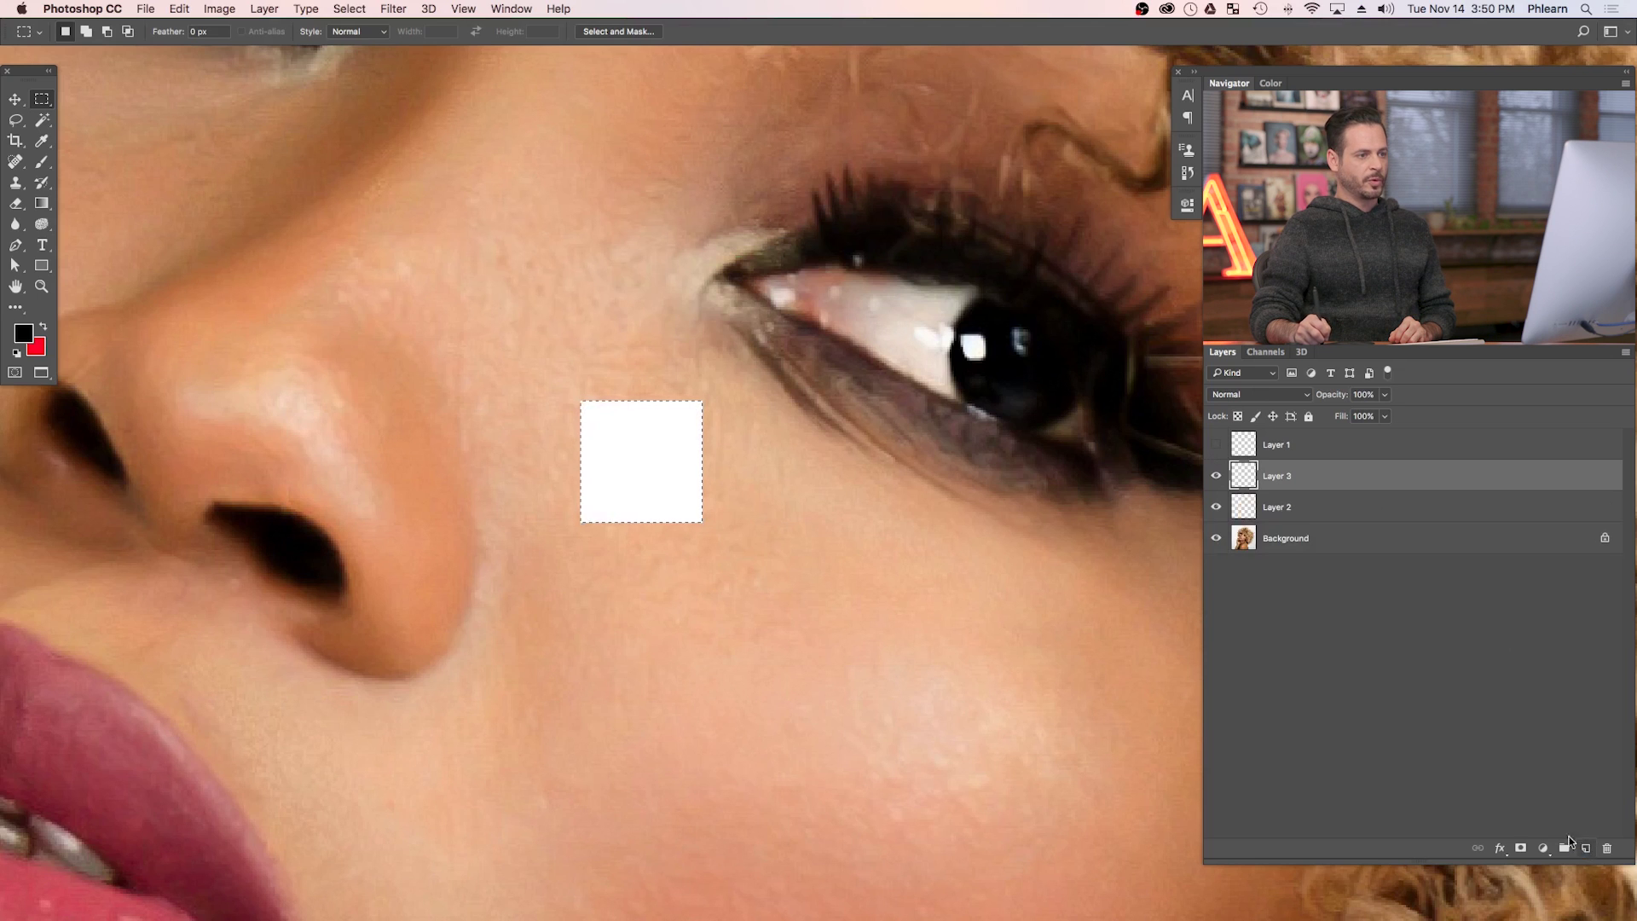
{"action": "key", "text": "b"}
{"action": "right_click", "coordinate": [639, 461]}
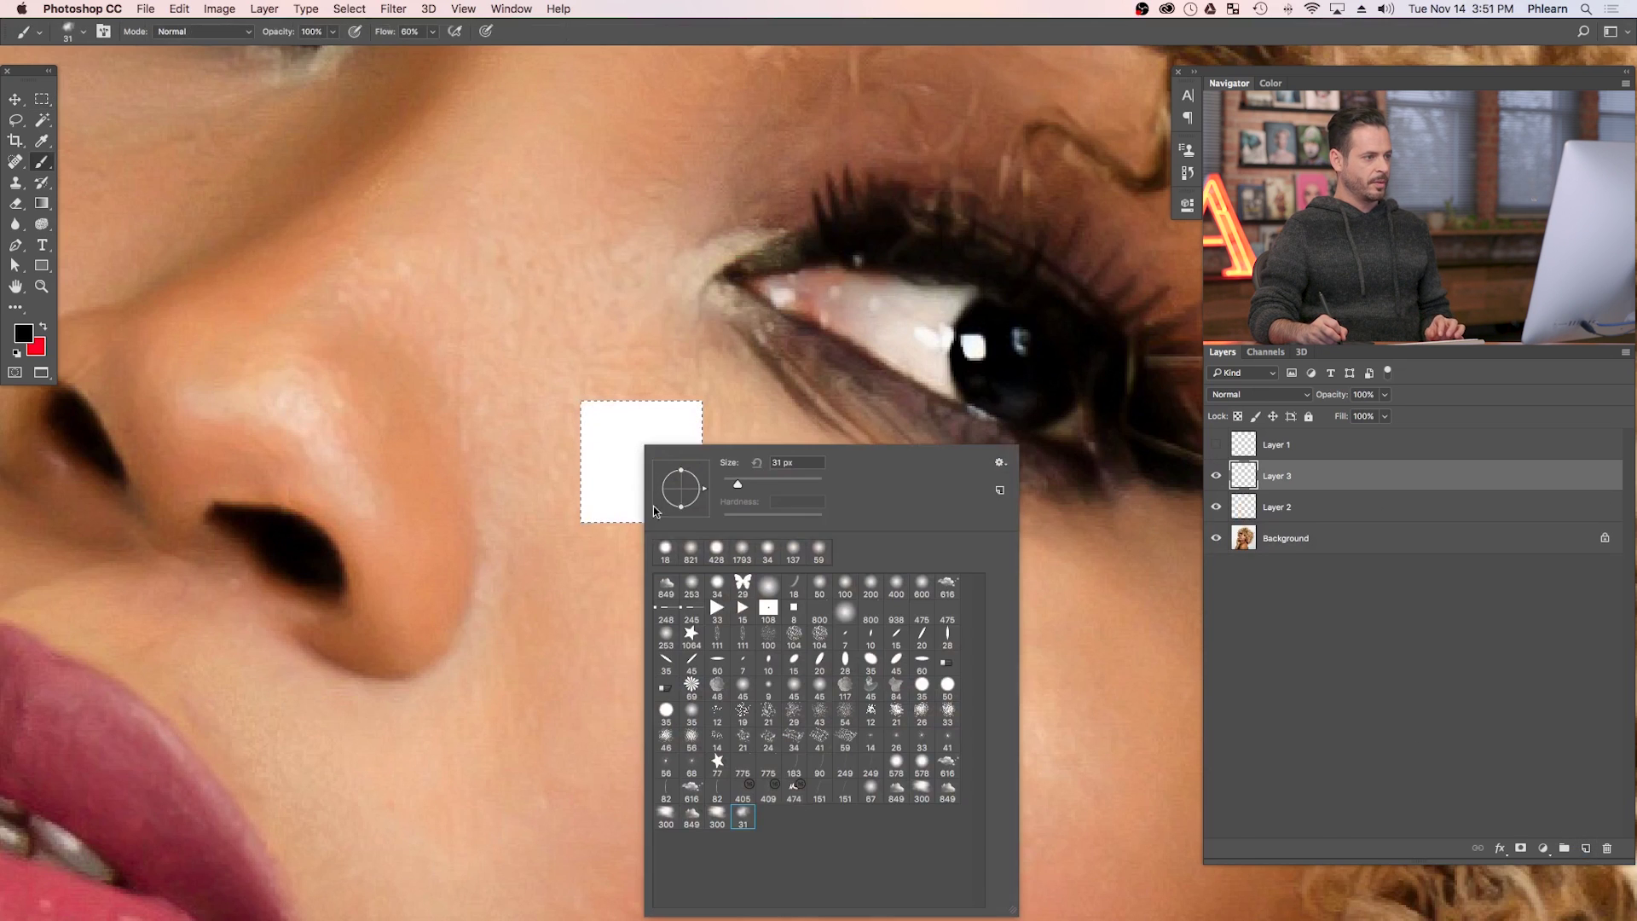
{"action": "double_click", "coordinate": [691, 581]}
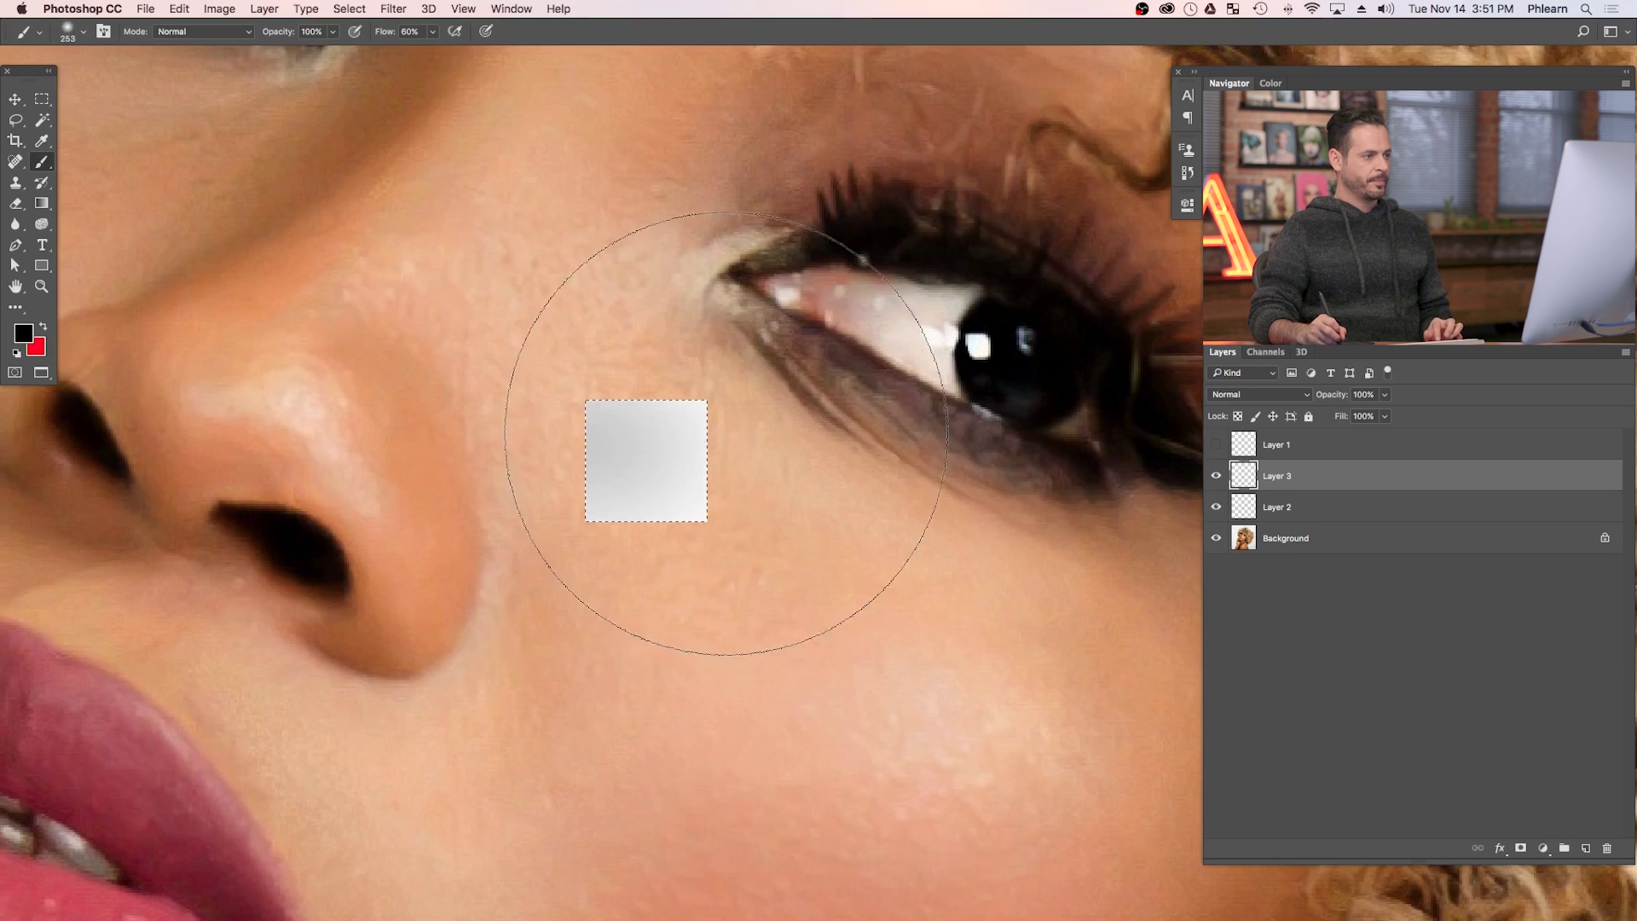
{"action": "key", "text": "ctrl+z"}
{"action": "left_click_drag", "start_coordinate": [657, 446], "coordinate": [596, 458]}
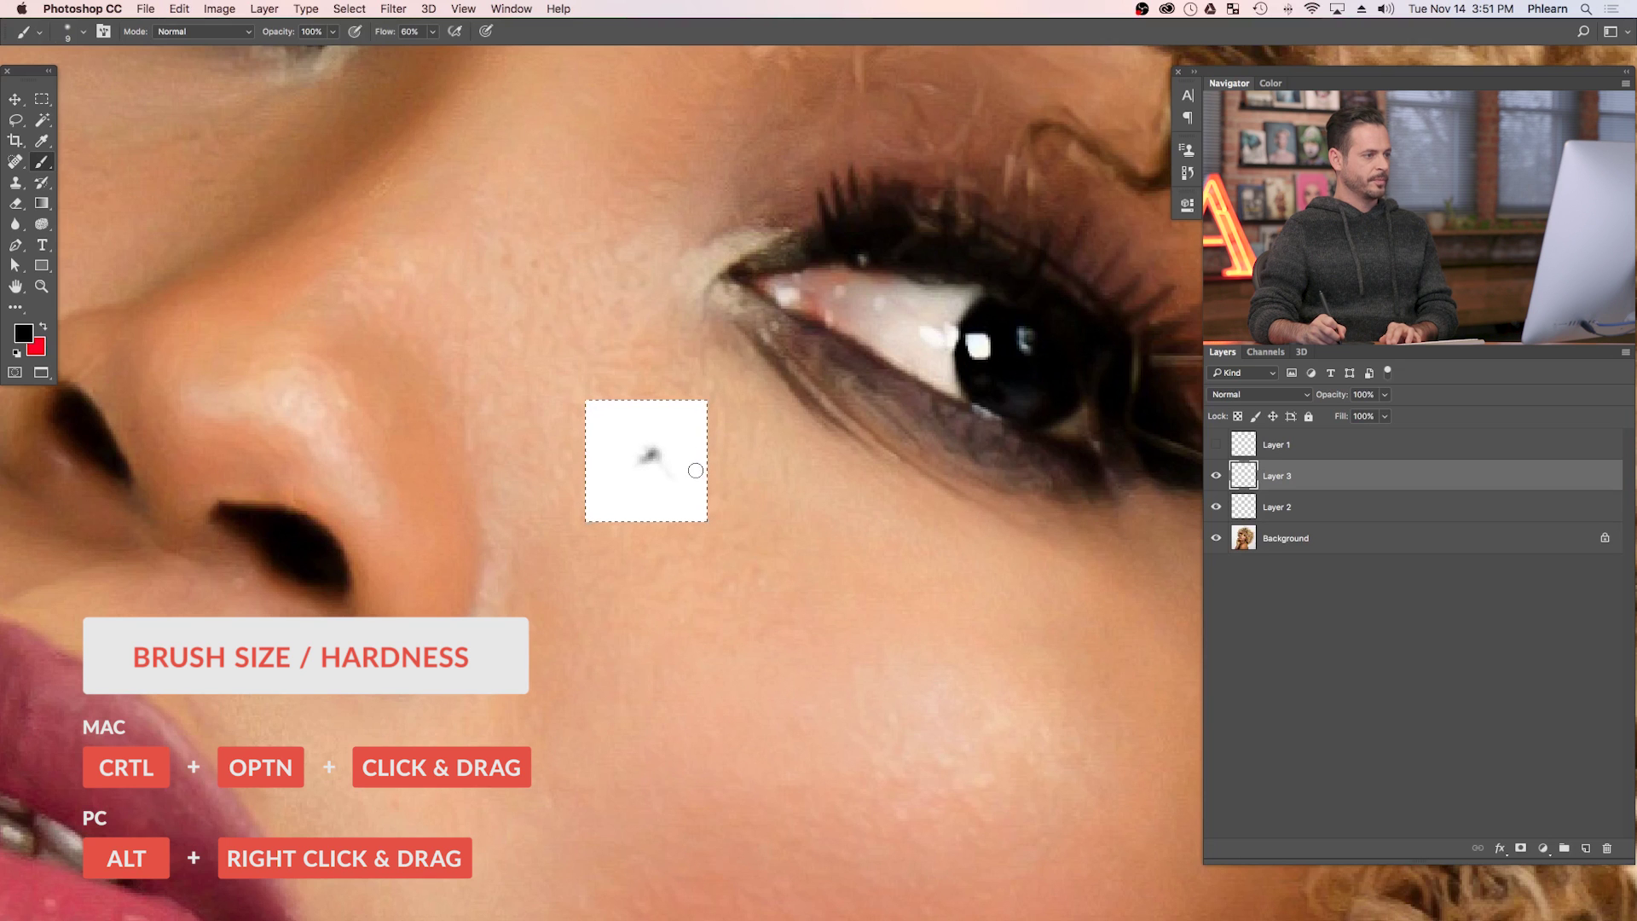
Clean up the stray marks around the small freckle on Layer 3 with a soft eraser reduced to about 15 px.
{"action": "key", "text": "e"}
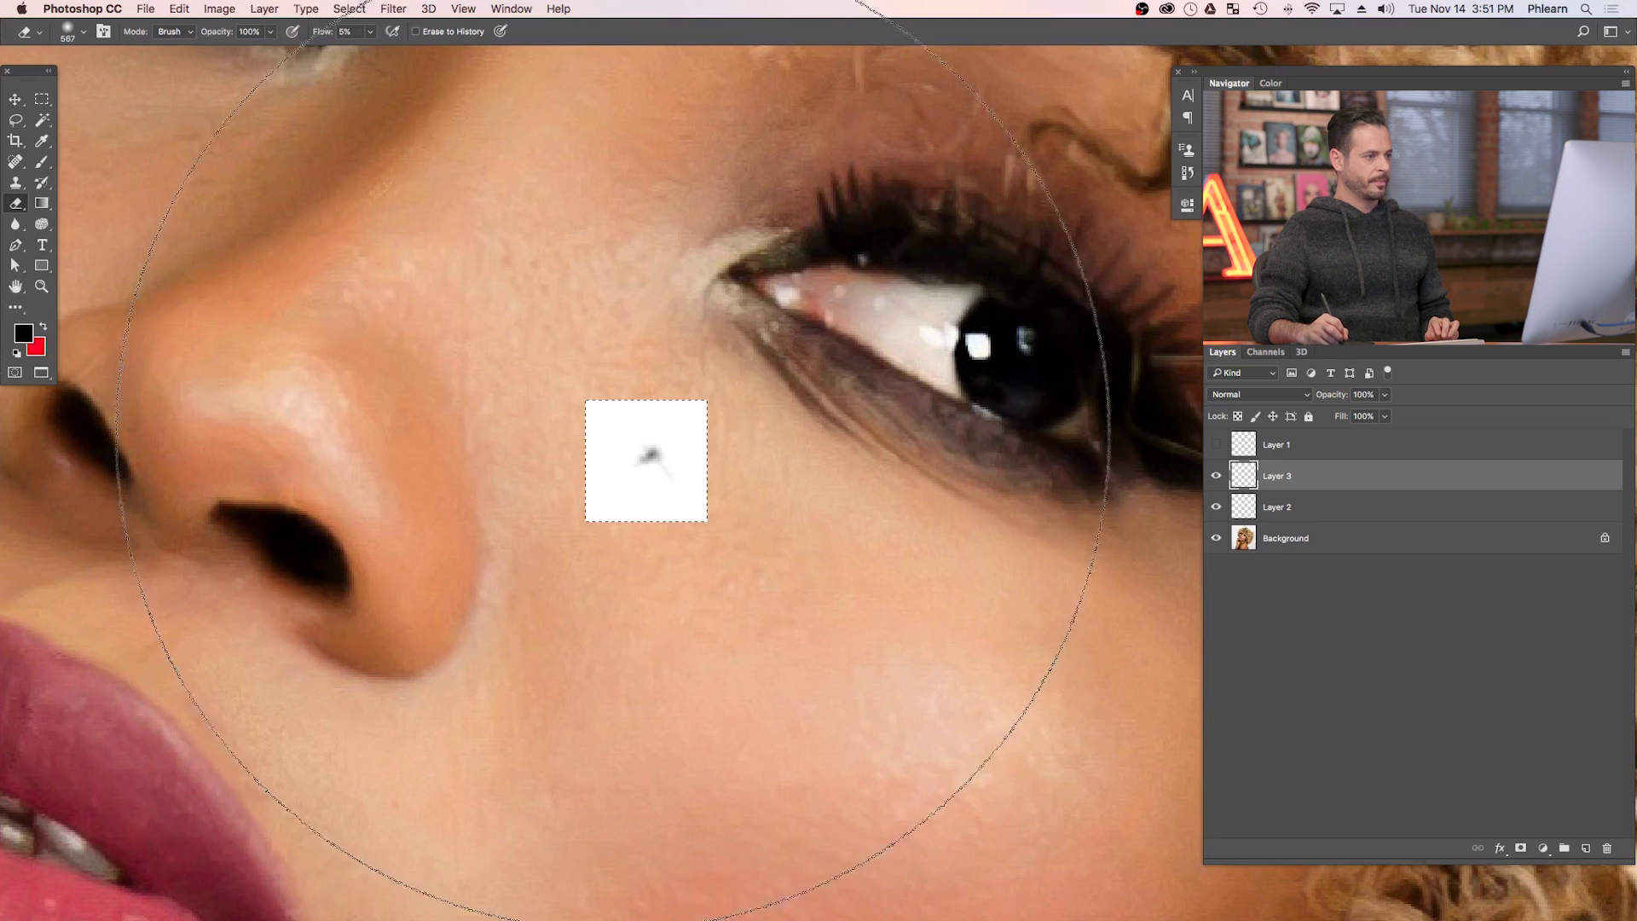
{"action": "right_click", "coordinate": [645, 436]}
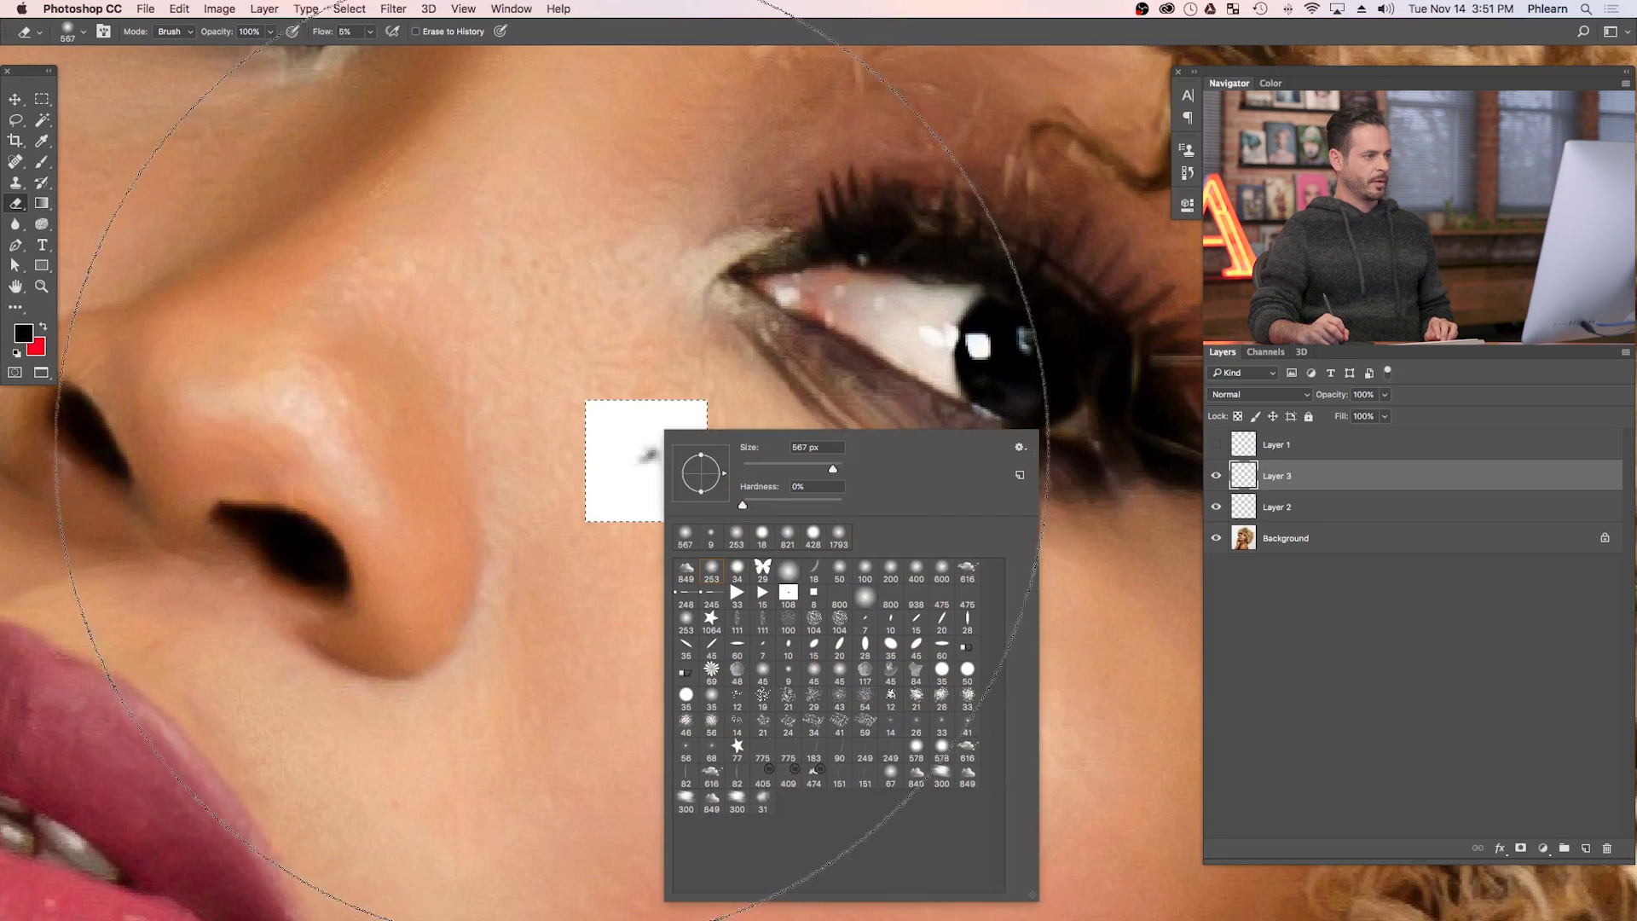
{"action": "key", "text": "Return"}
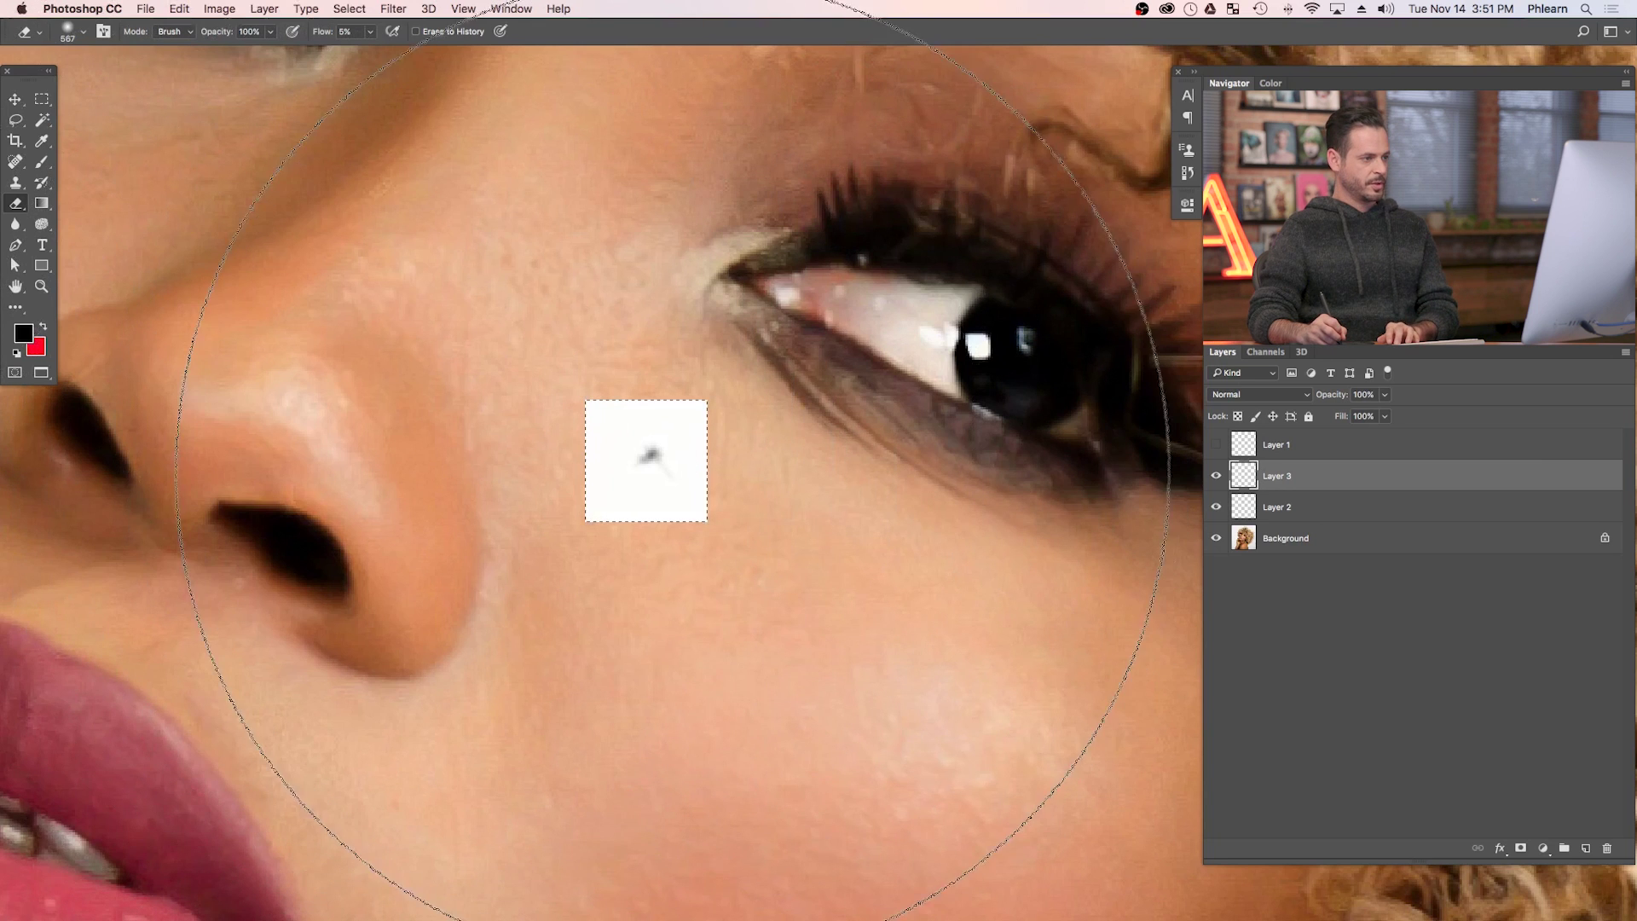
{"action": "key", "text": "bracketleft"}
{"action": "key", "text": "bracketleft"}
{"action": "key", "text": "bracketleft"}
{"action": "key", "text": "bracketleft"}
{"action": "key", "text": "bracketleft"}
{"action": "key", "text": "bracketleft"}
{"action": "key", "text": "bracketleft"}
{"action": "key", "text": "bracketleft"}
{"action": "key", "text": "bracketleft"}
{"action": "key", "text": "bracketleft"}
{"action": "key", "text": "bracketleft"}
{"action": "key", "text": "bracketleft"}
{"action": "key", "text": "bracketleft"}
{"action": "key", "text": "bracketleft"}
{"action": "key", "text": "bracketleft"}
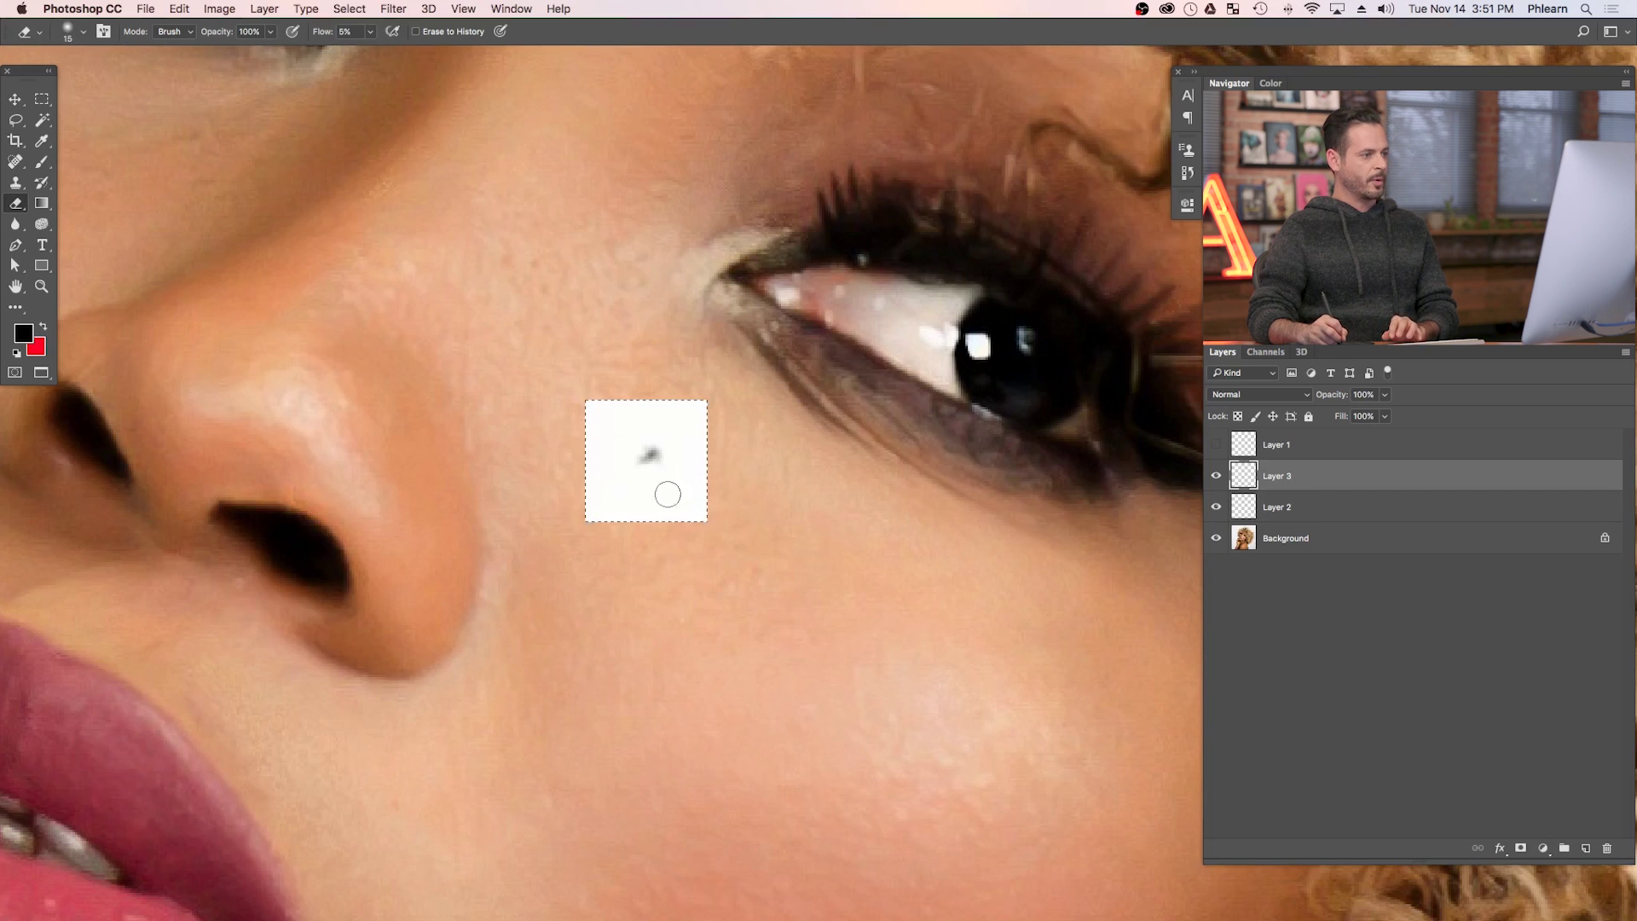
{"action": "key", "text": "0"}
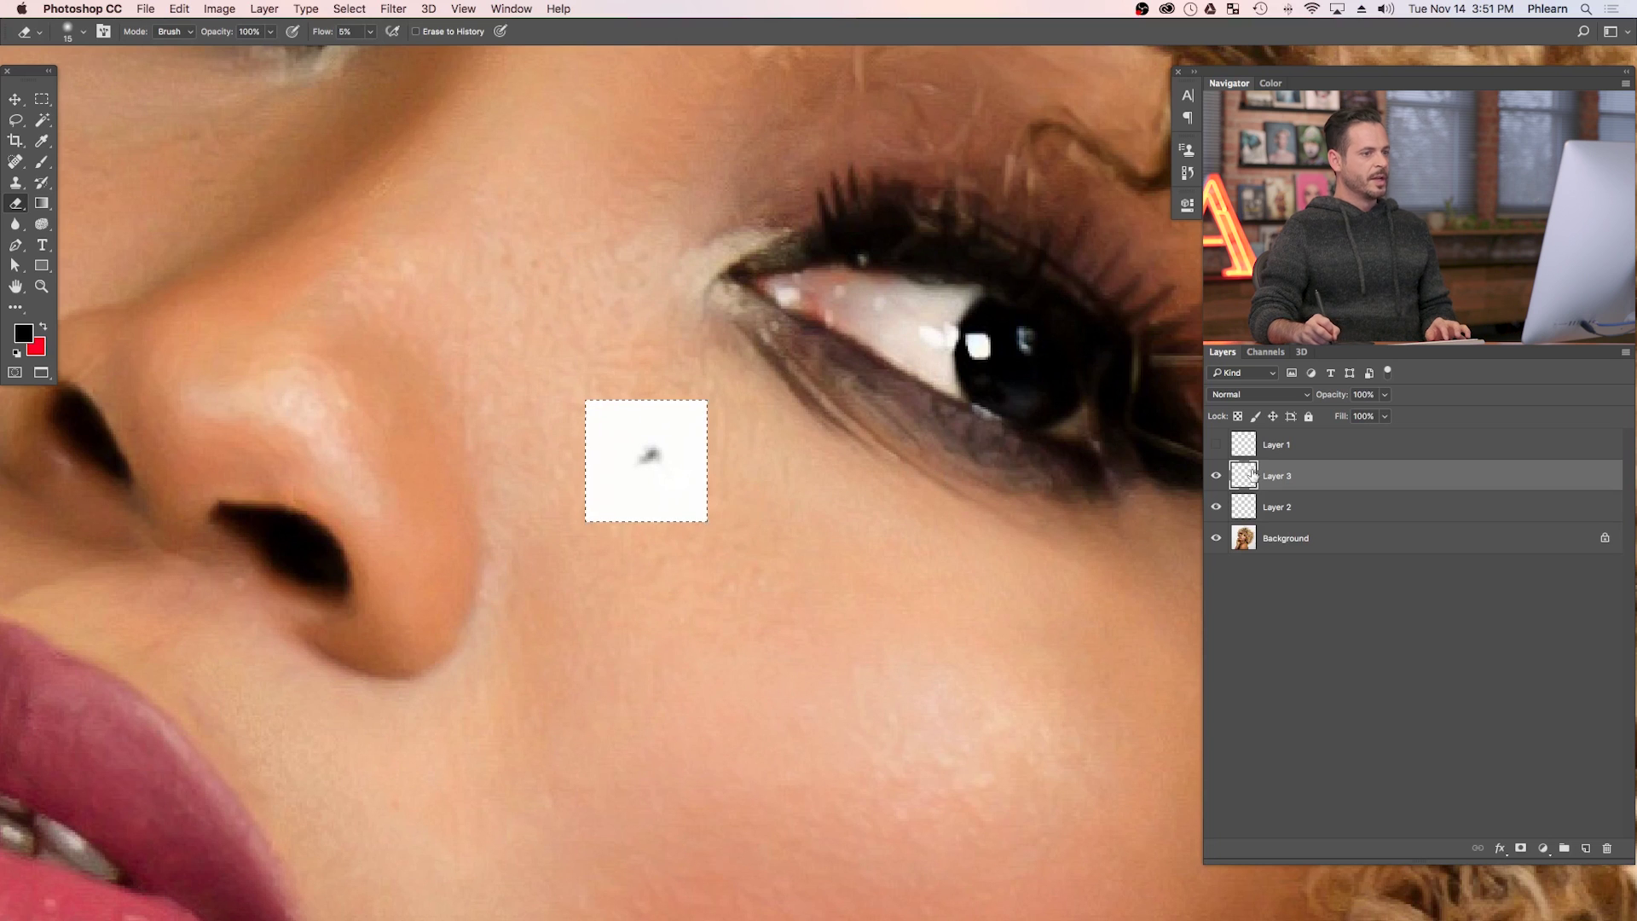
Define the selected small freckle as a brush preset named "Freckle 2".
{"action": "left_click", "coordinate": [178, 8]}
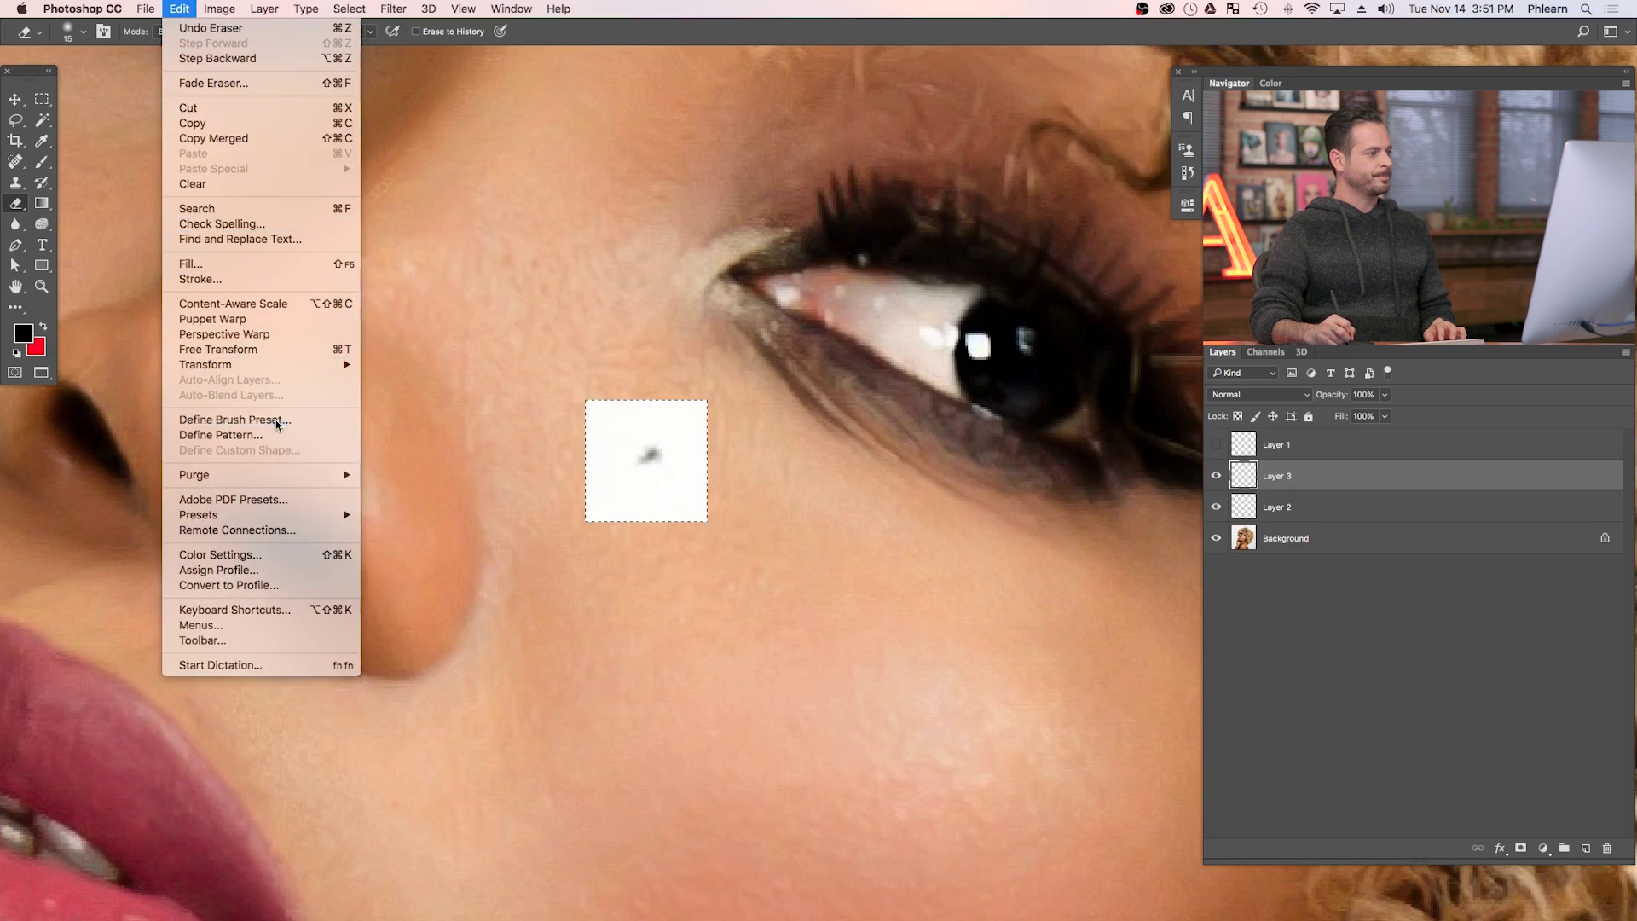
{"action": "left_click", "coordinate": [235, 419]}
{"action": "type", "text": "Freckle 2"}
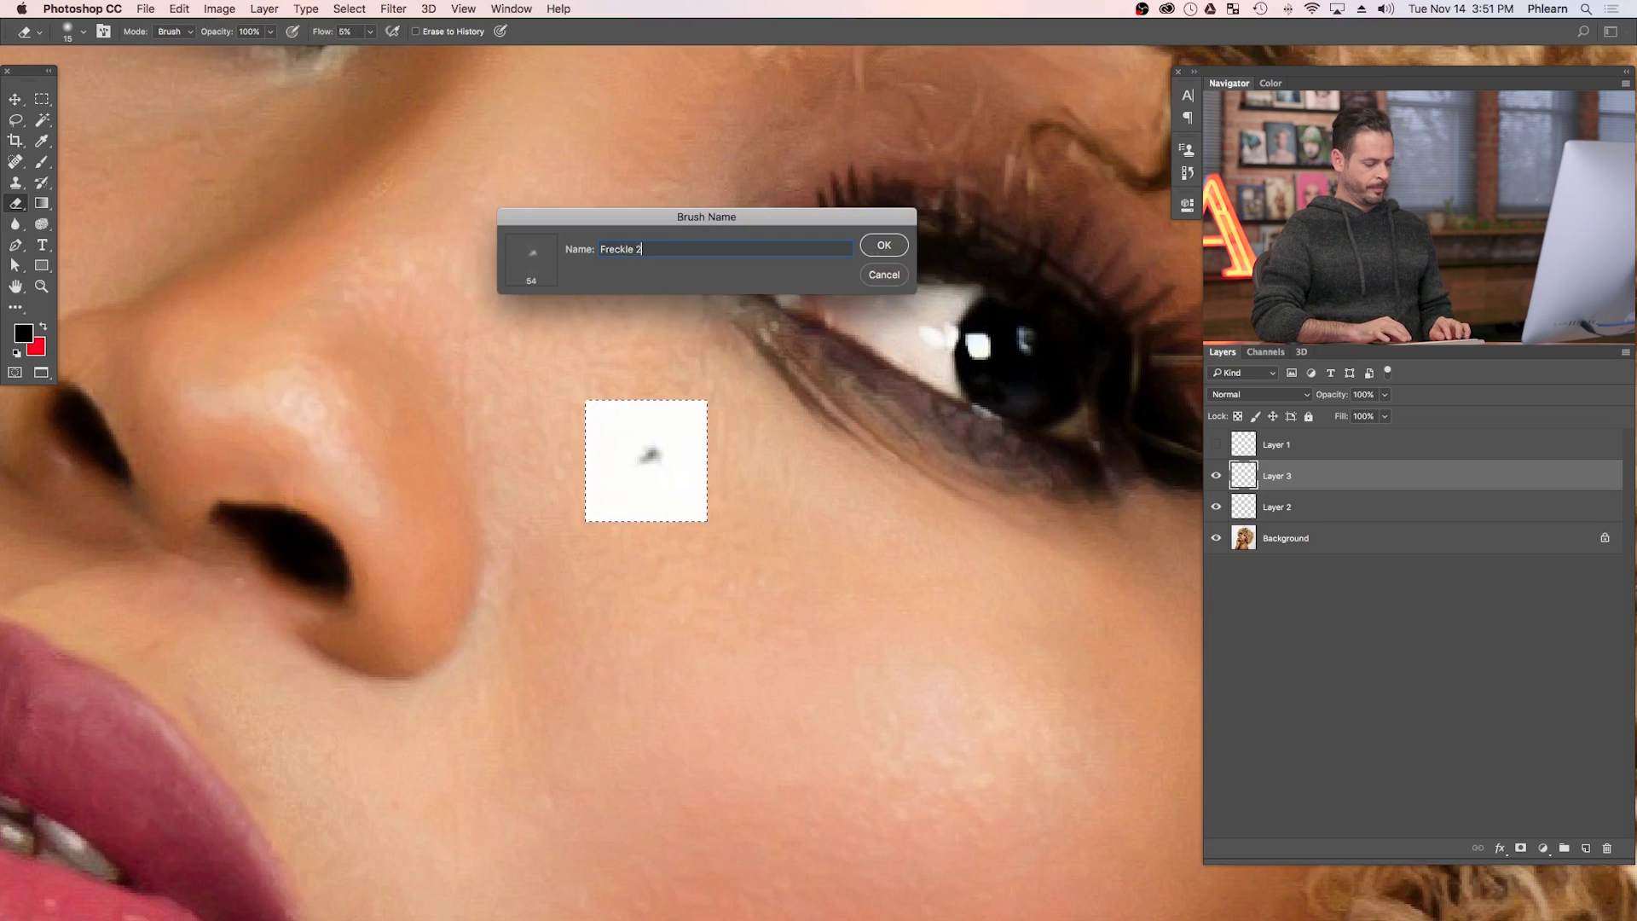
{"action": "key", "text": "Return"}
With Layer 3 hidden, paint a faint freckle in the white square on a new layer, using a 23 px brush at 10% flow.
{"action": "left_click", "coordinate": [1217, 477]}
{"action": "left_click", "coordinate": [1586, 848]}
{"action": "key", "text": "b"}
{"action": "left_click", "coordinate": [637, 474], "text": "ctrl+alt"}
{"action": "left_click_drag", "start_coordinate": [638, 418], "coordinate": [660, 401]}
{"action": "key", "text": "shift+1"}
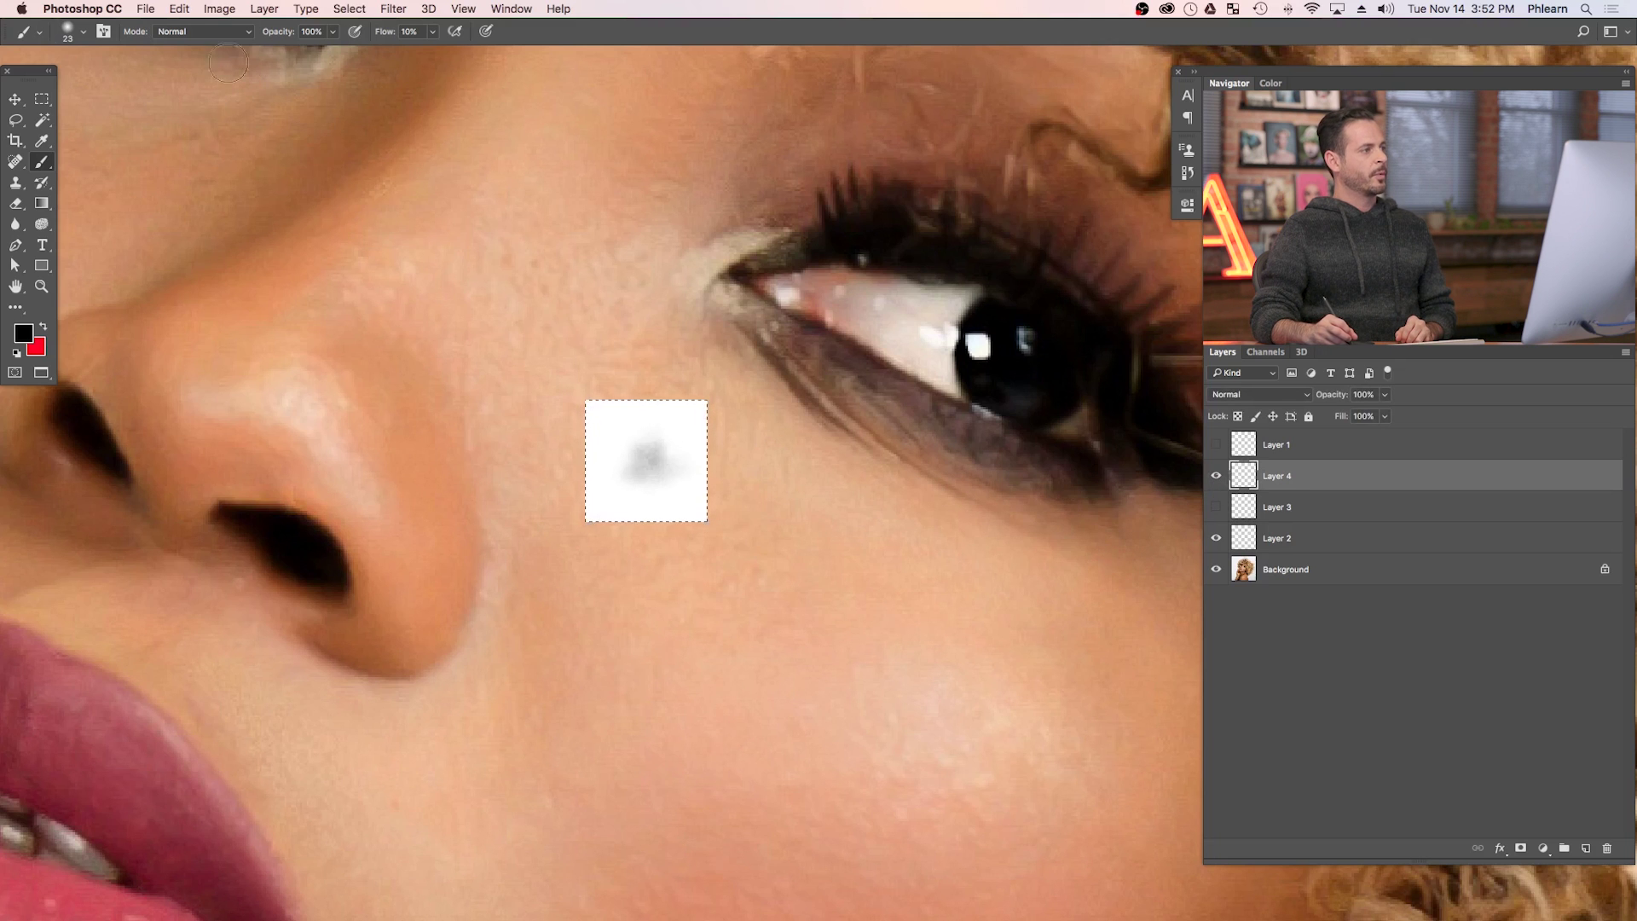
Define the selected faint freckle on Layer 4 as a brush preset named "Frekle 3".
{"action": "left_click", "coordinate": [179, 9]}
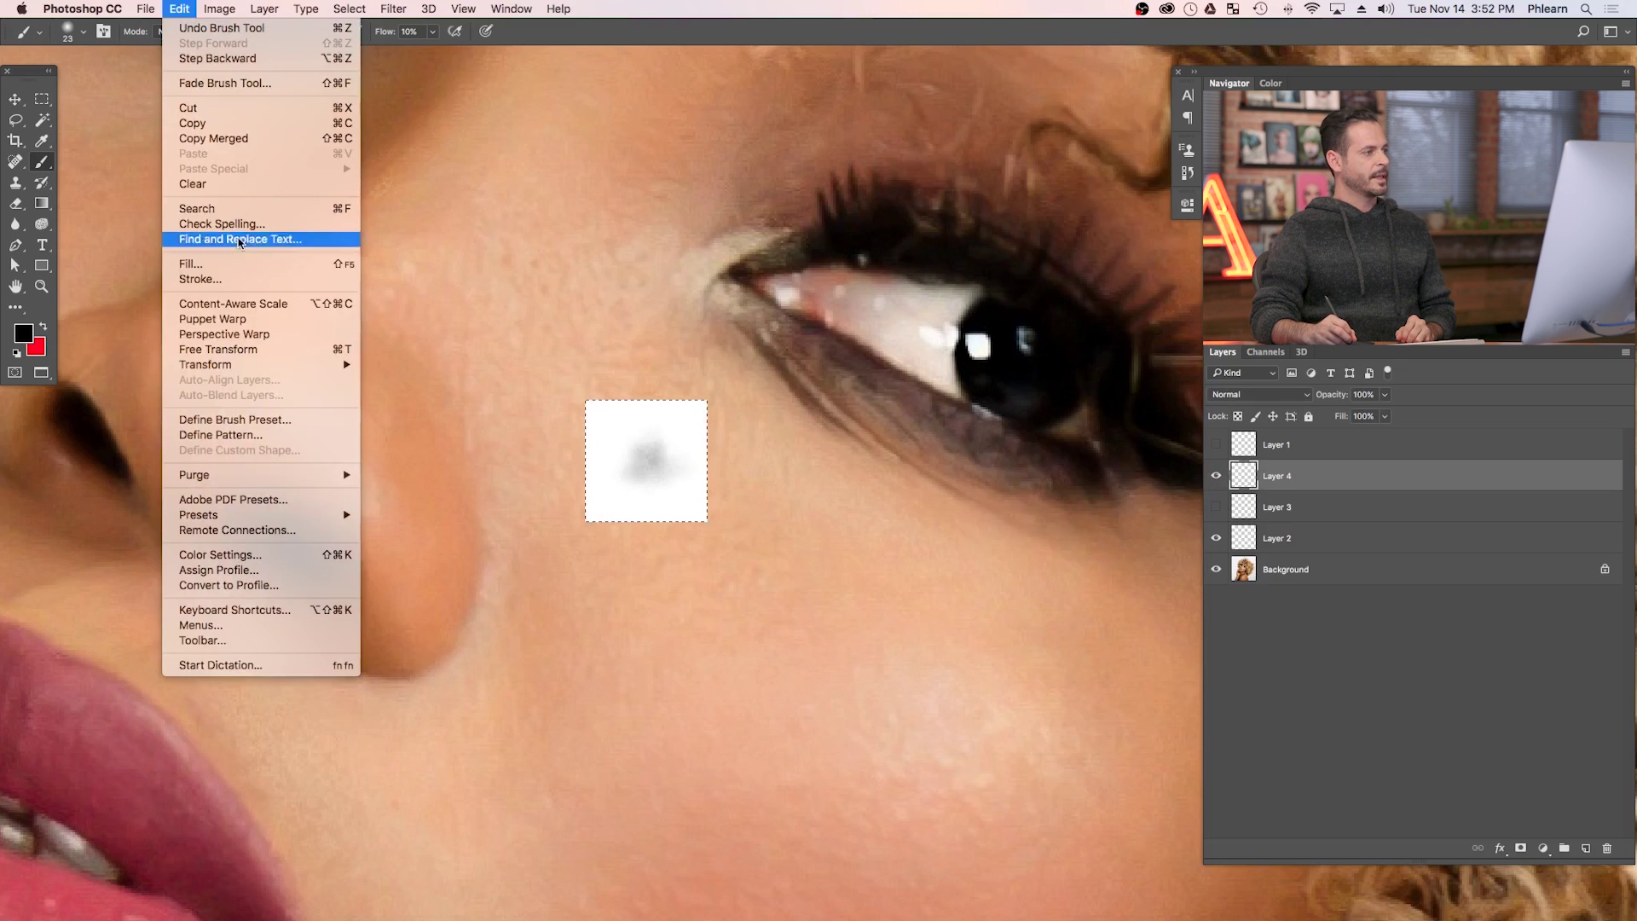
{"action": "left_click", "coordinate": [256, 419]}
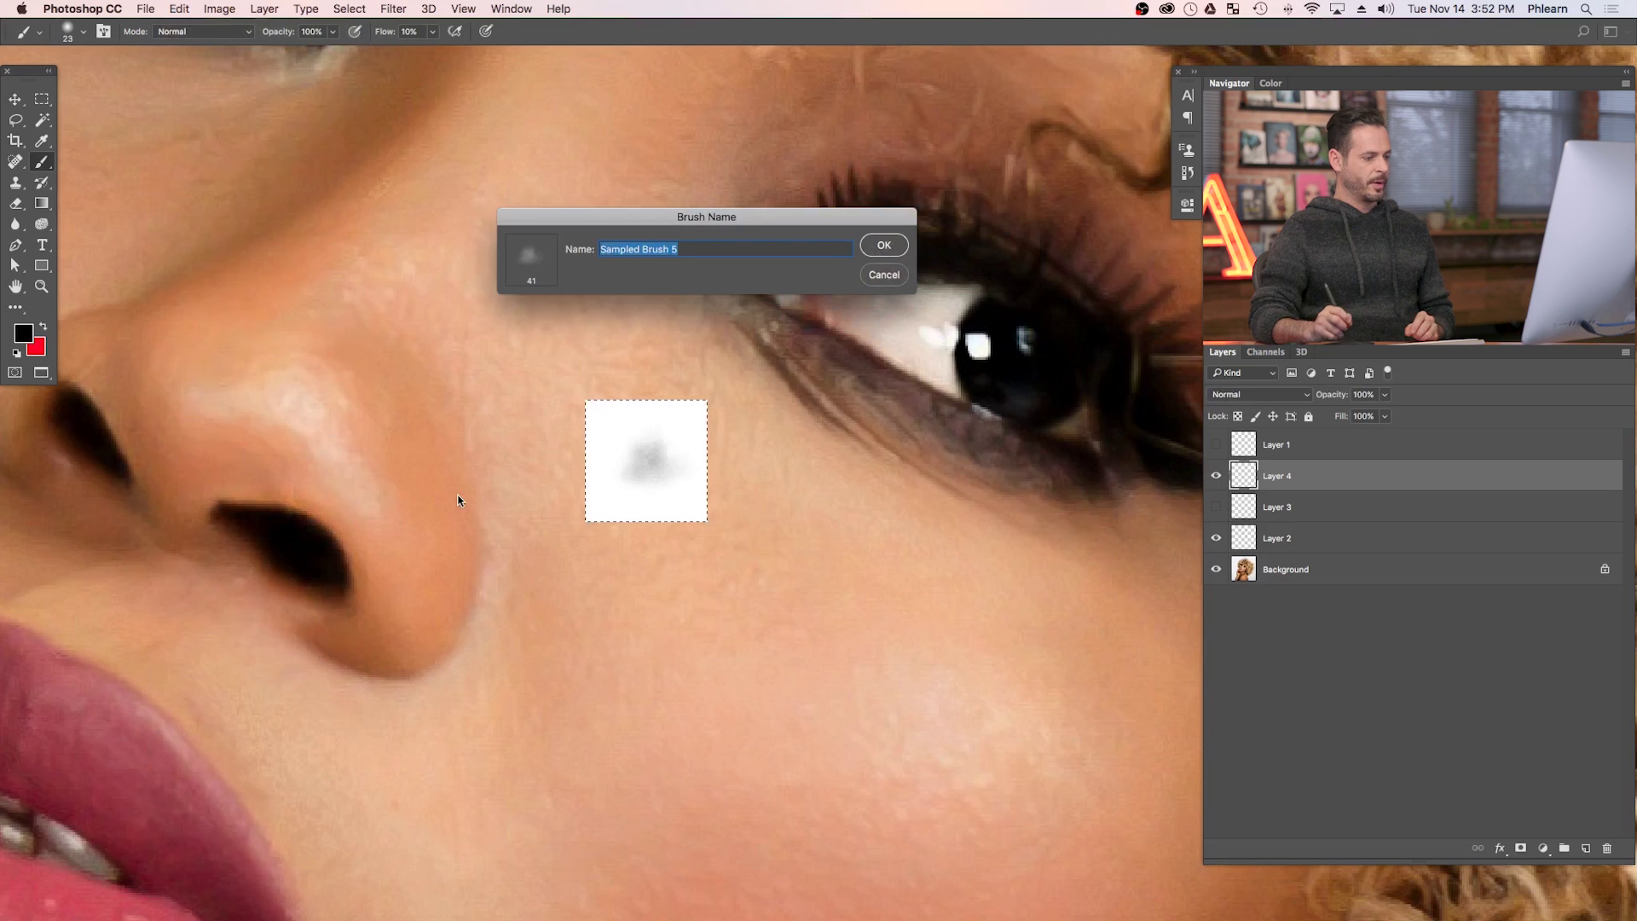
{"action": "type", "text": "Frek"}
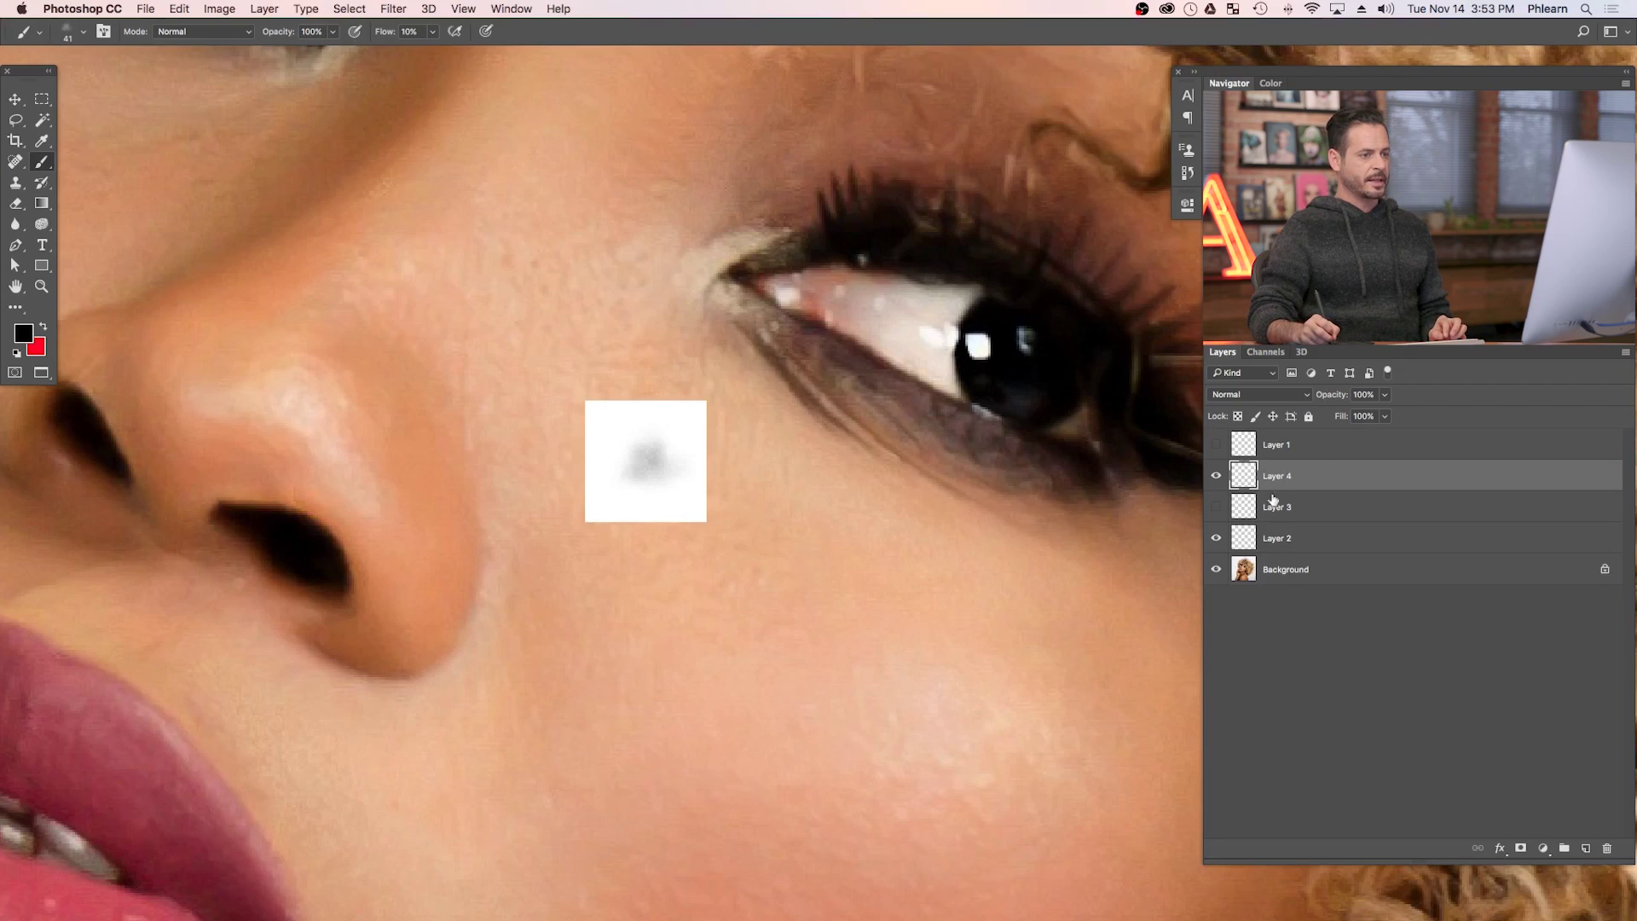
Hide the white square and Layer 4's freckle, and choose the 31 px sampled freckle brush for painting on a new layer.
{"action": "left_click", "coordinate": [1215, 538]}
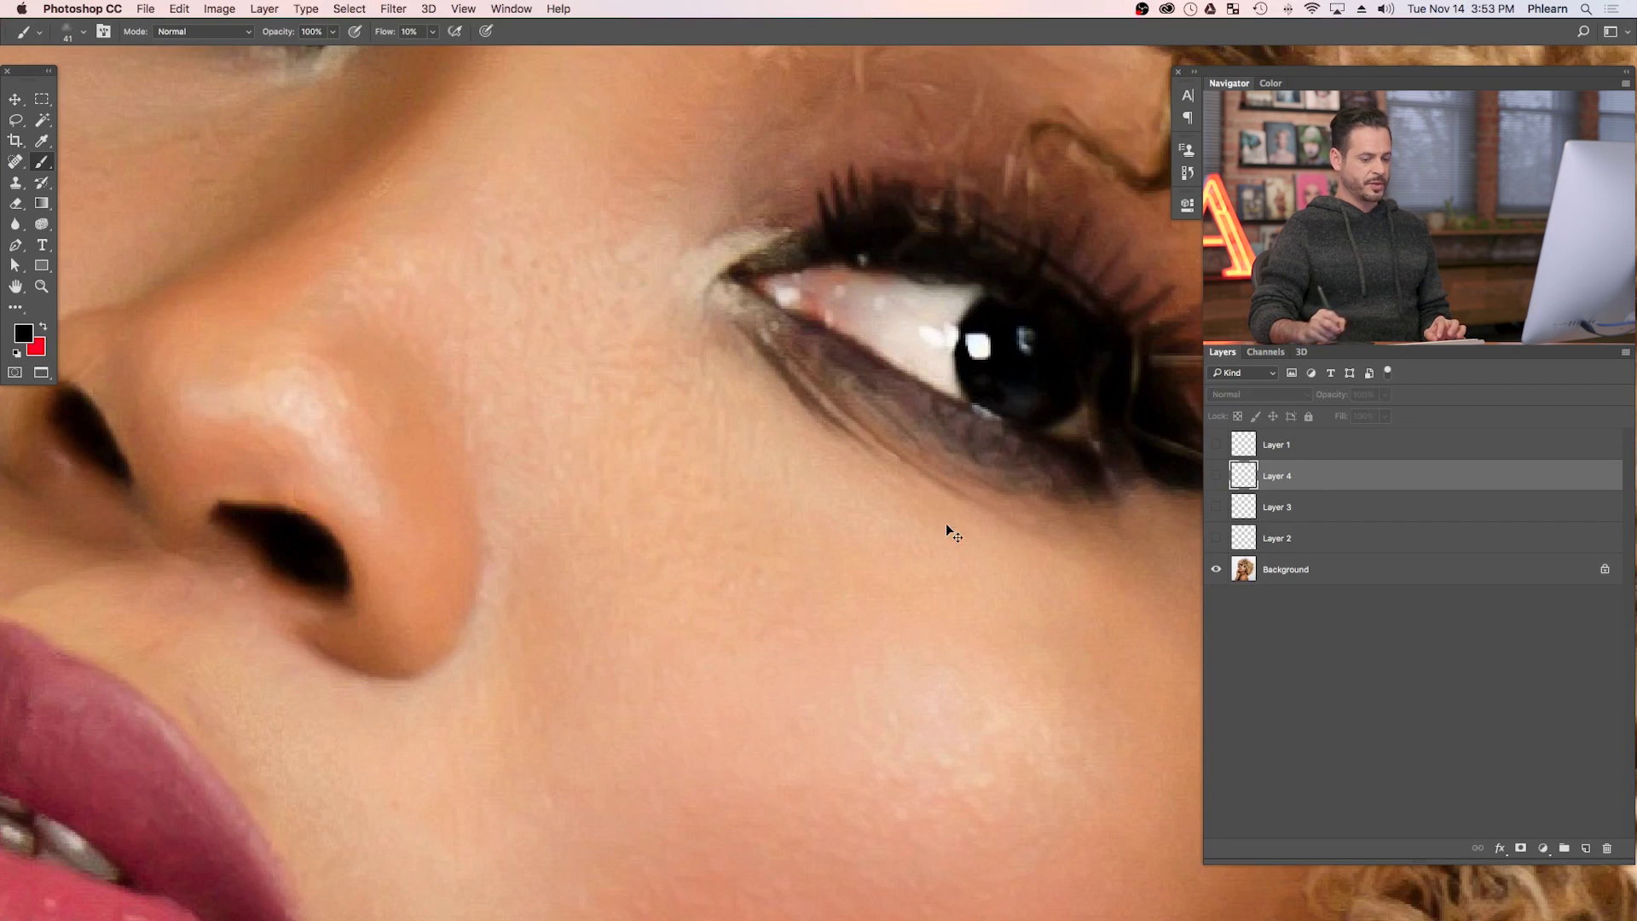
{"action": "key", "text": "super+minus"}
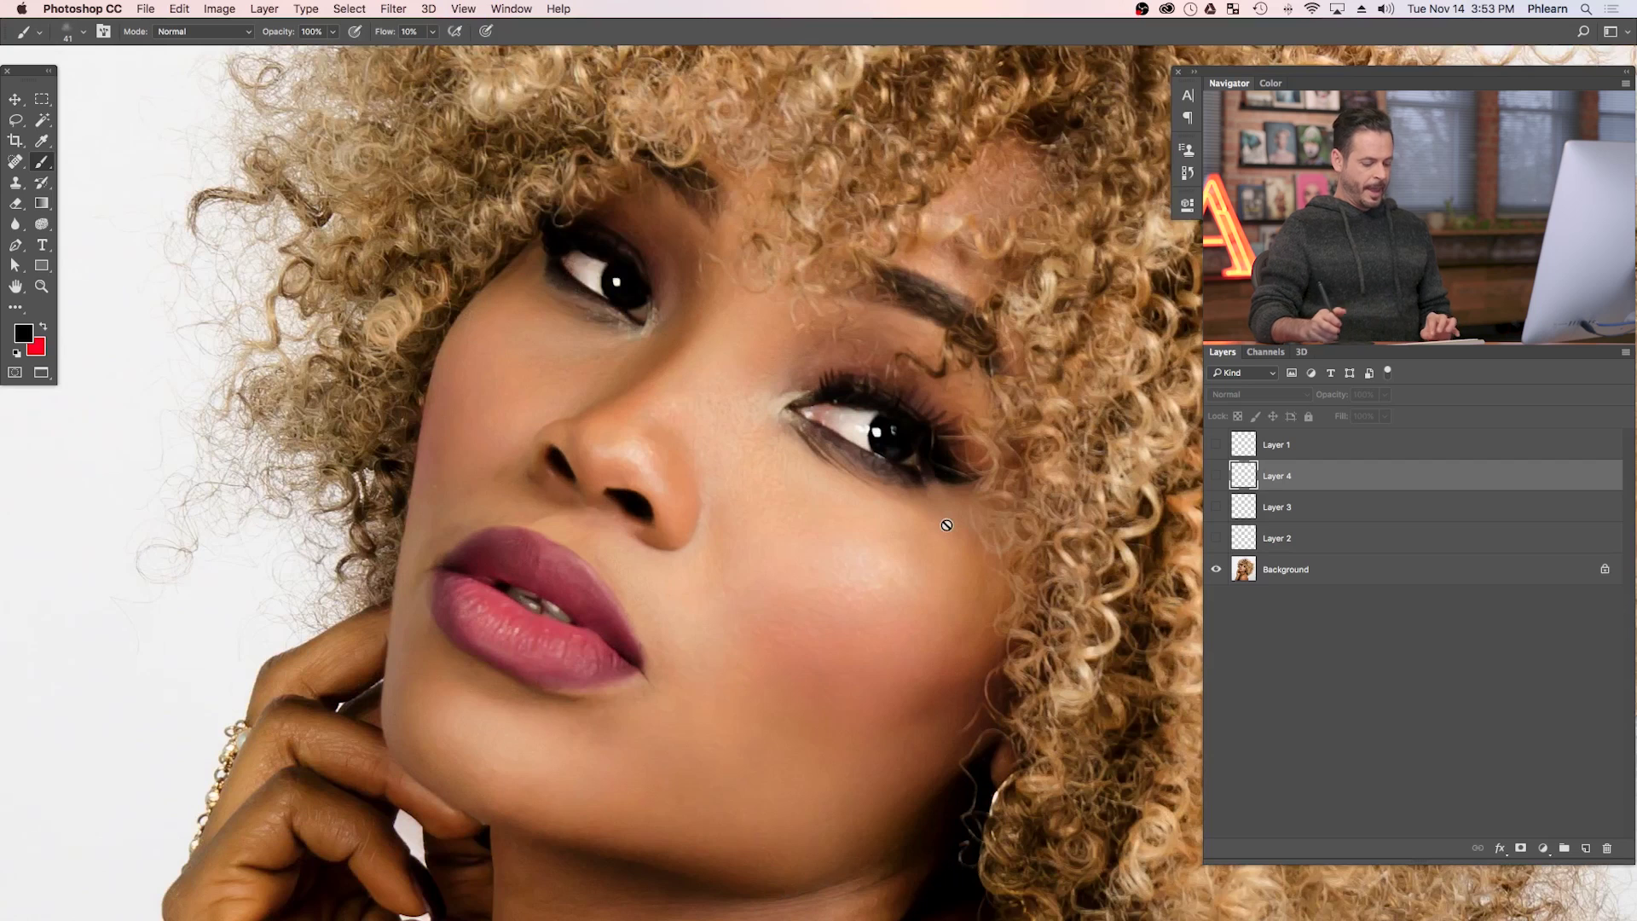
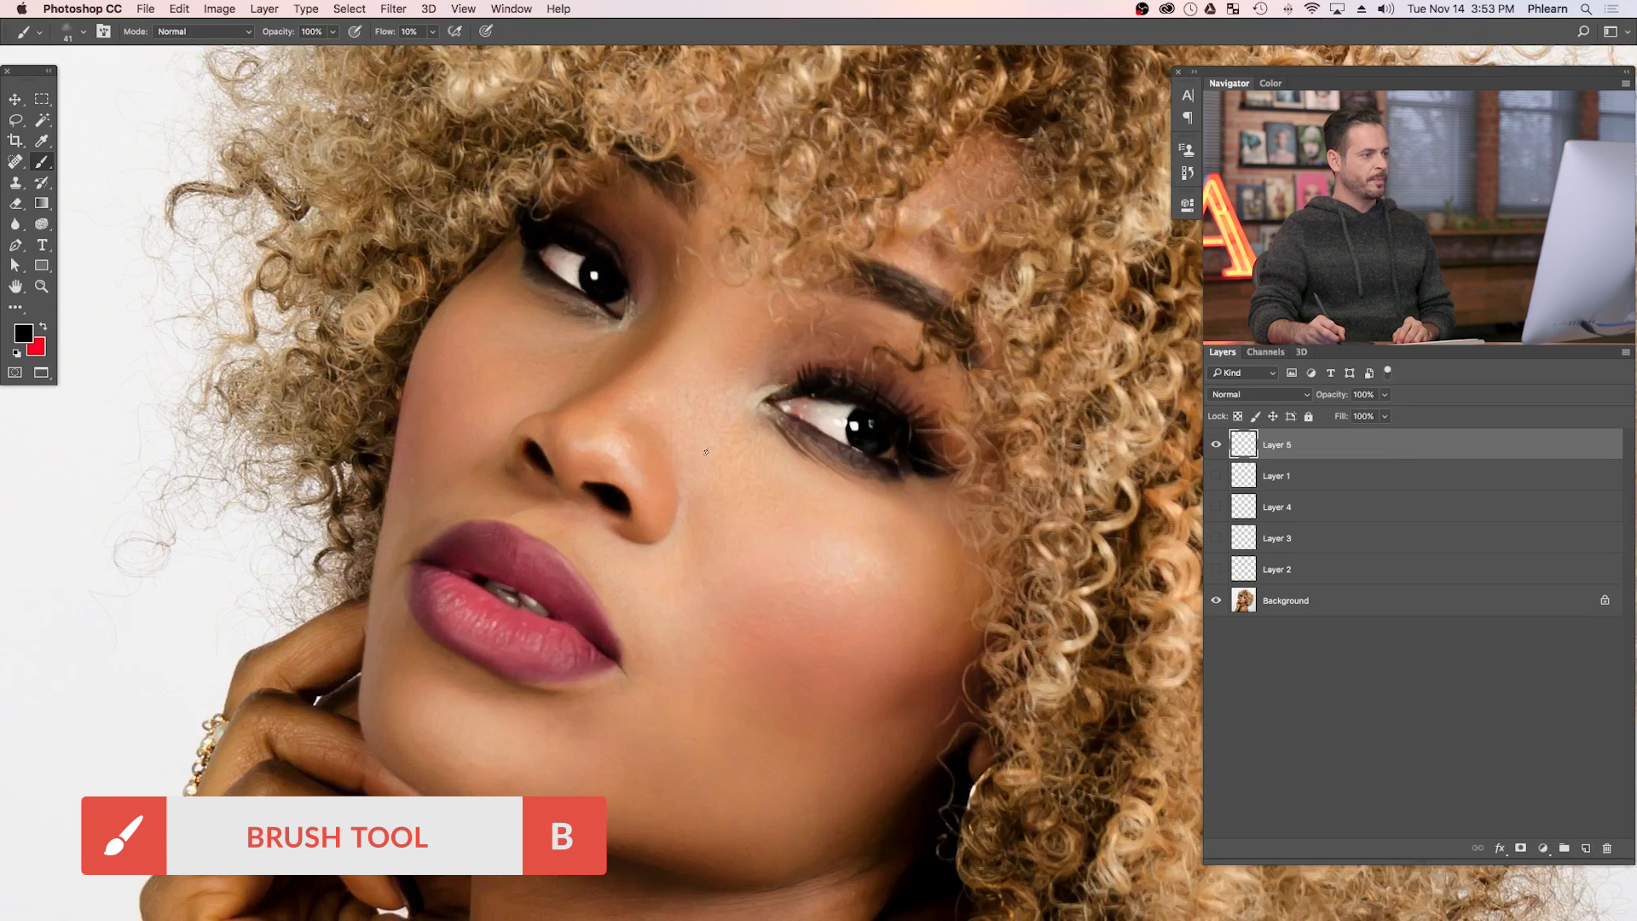
{"action": "right_click", "coordinate": [693, 428]}
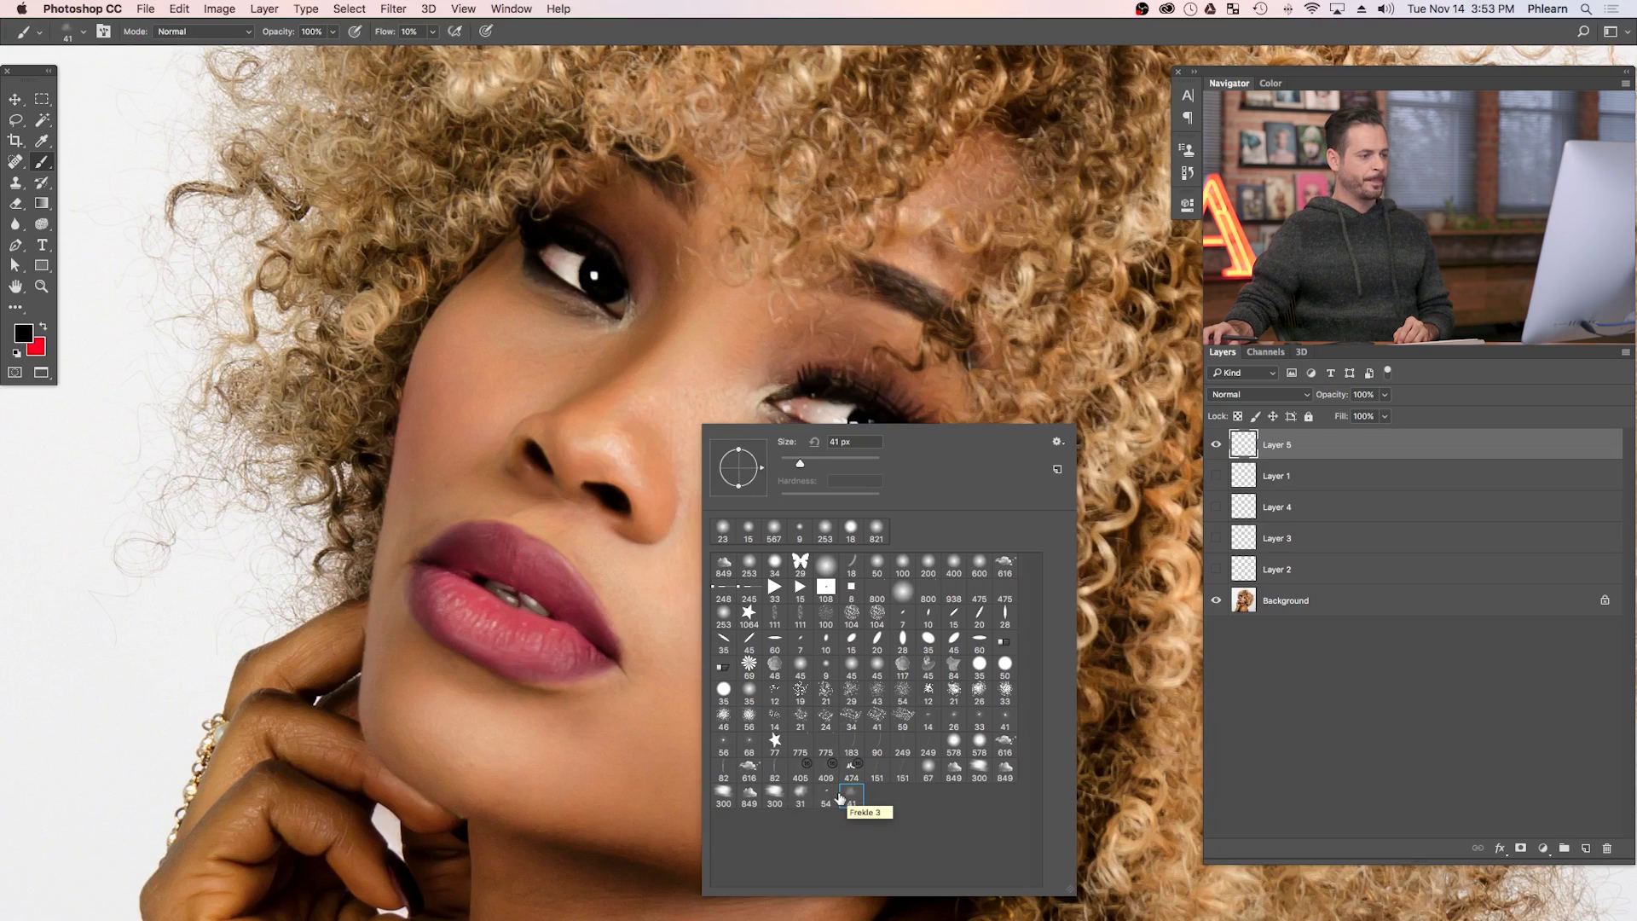
{"action": "left_click", "coordinate": [799, 795]}
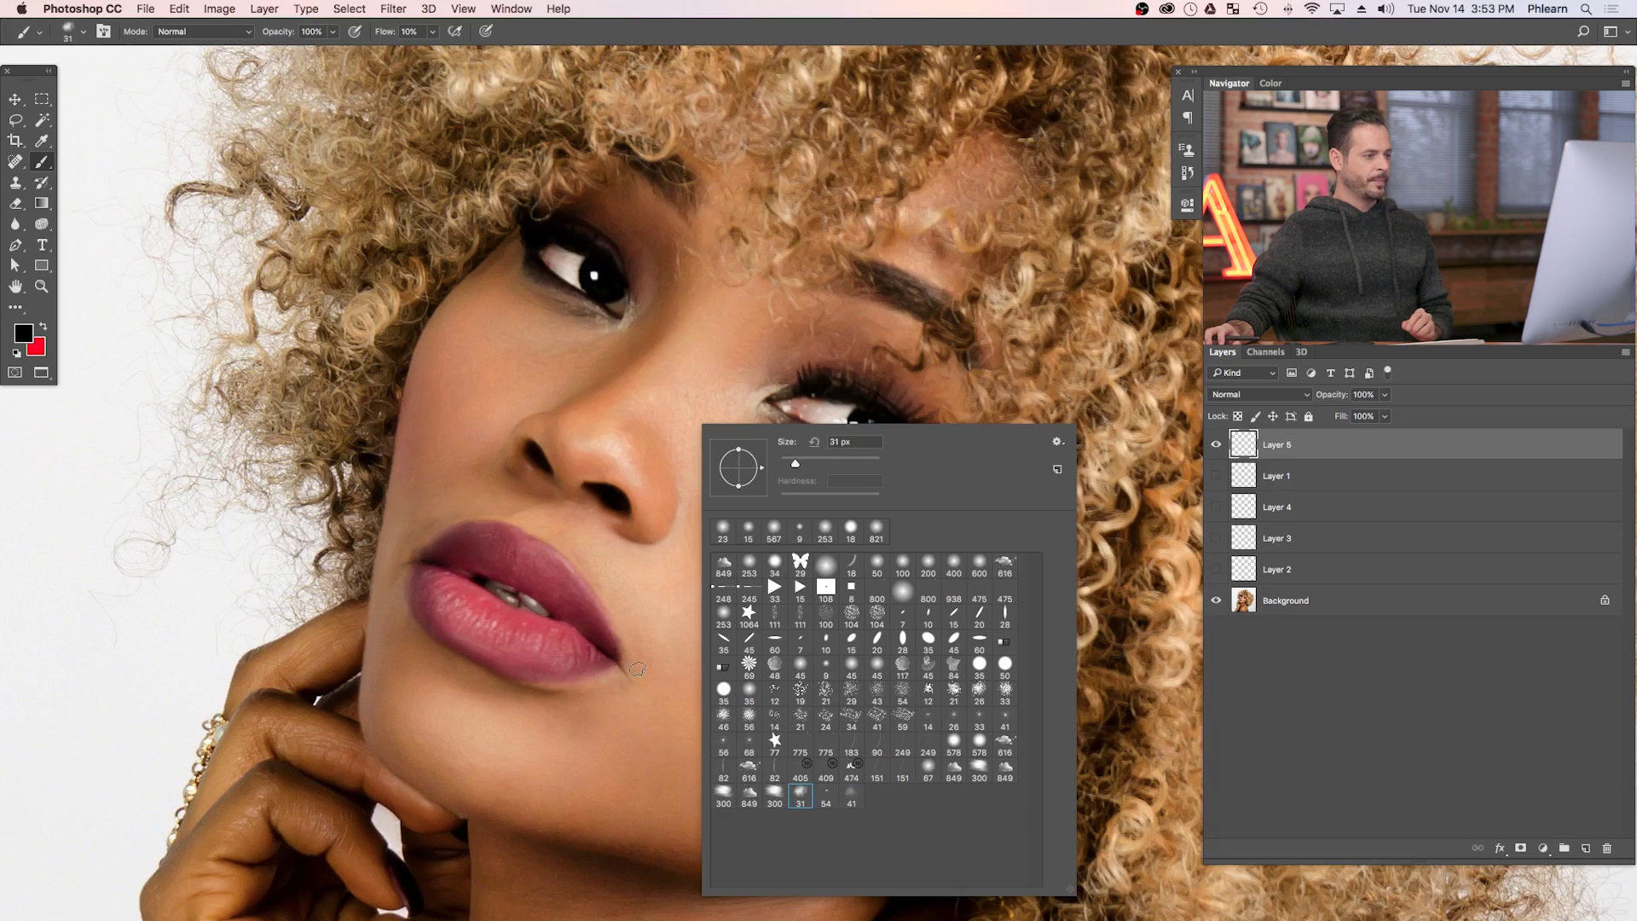
Reset the colours with white as the foreground and set the brush flow to 100%.
{"action": "left_click_drag", "start_coordinate": [618, 415], "coordinate": [581, 408]}
{"action": "key", "text": "x"}
{"action": "key", "text": "x"}
{"action": "key", "text": "d"}
{"action": "key", "text": "x"}
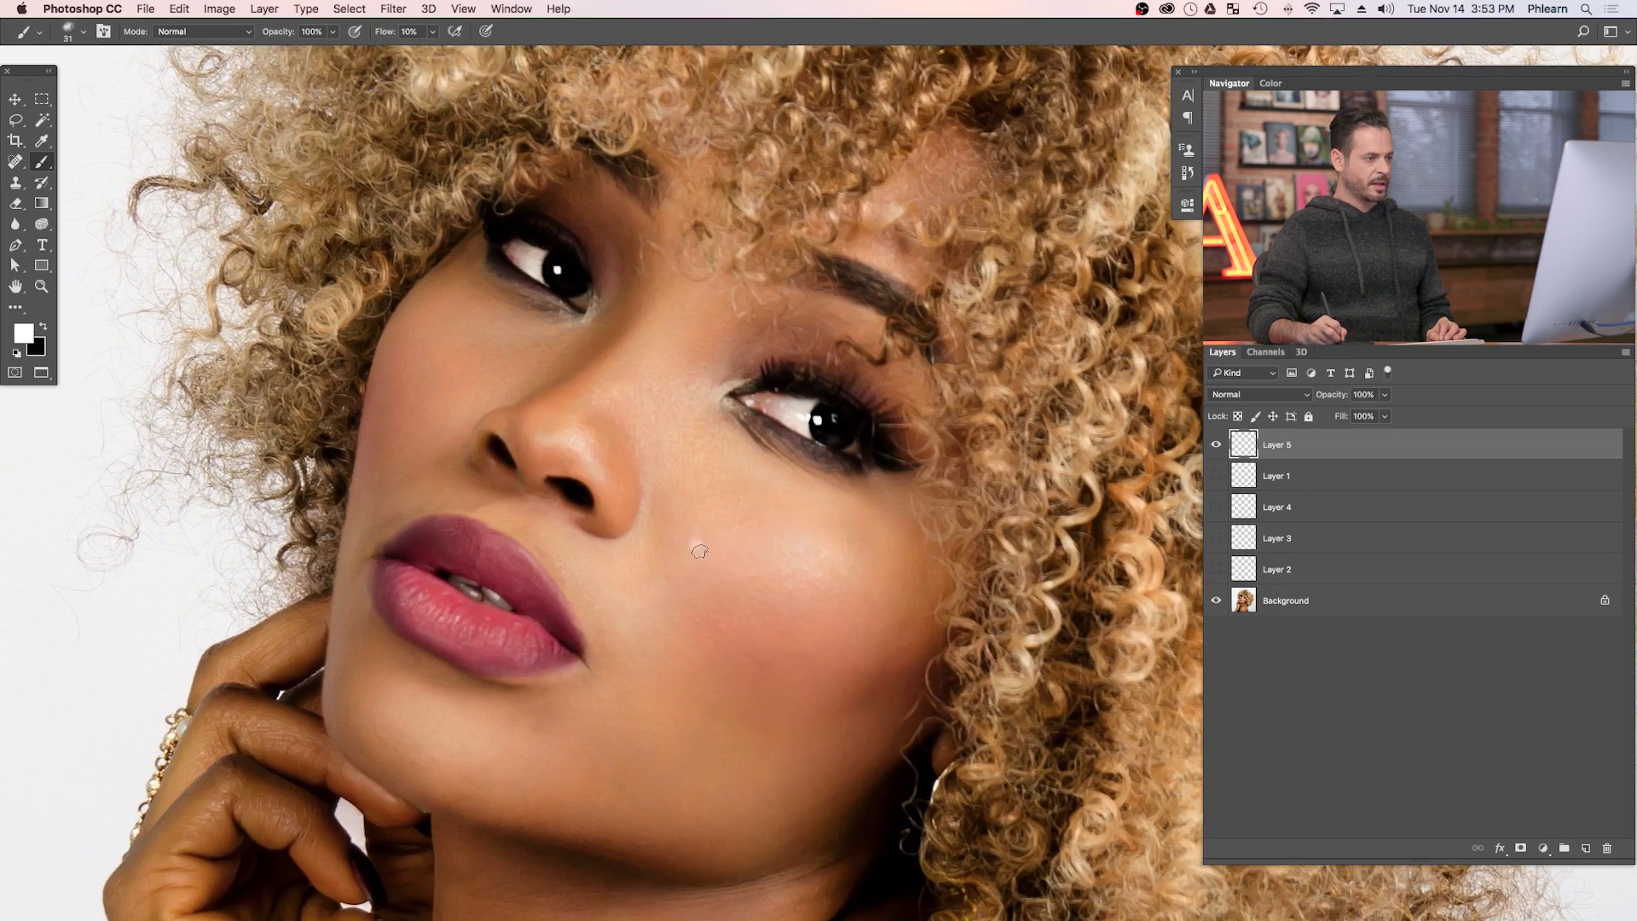
{"action": "key", "text": "shift+0"}
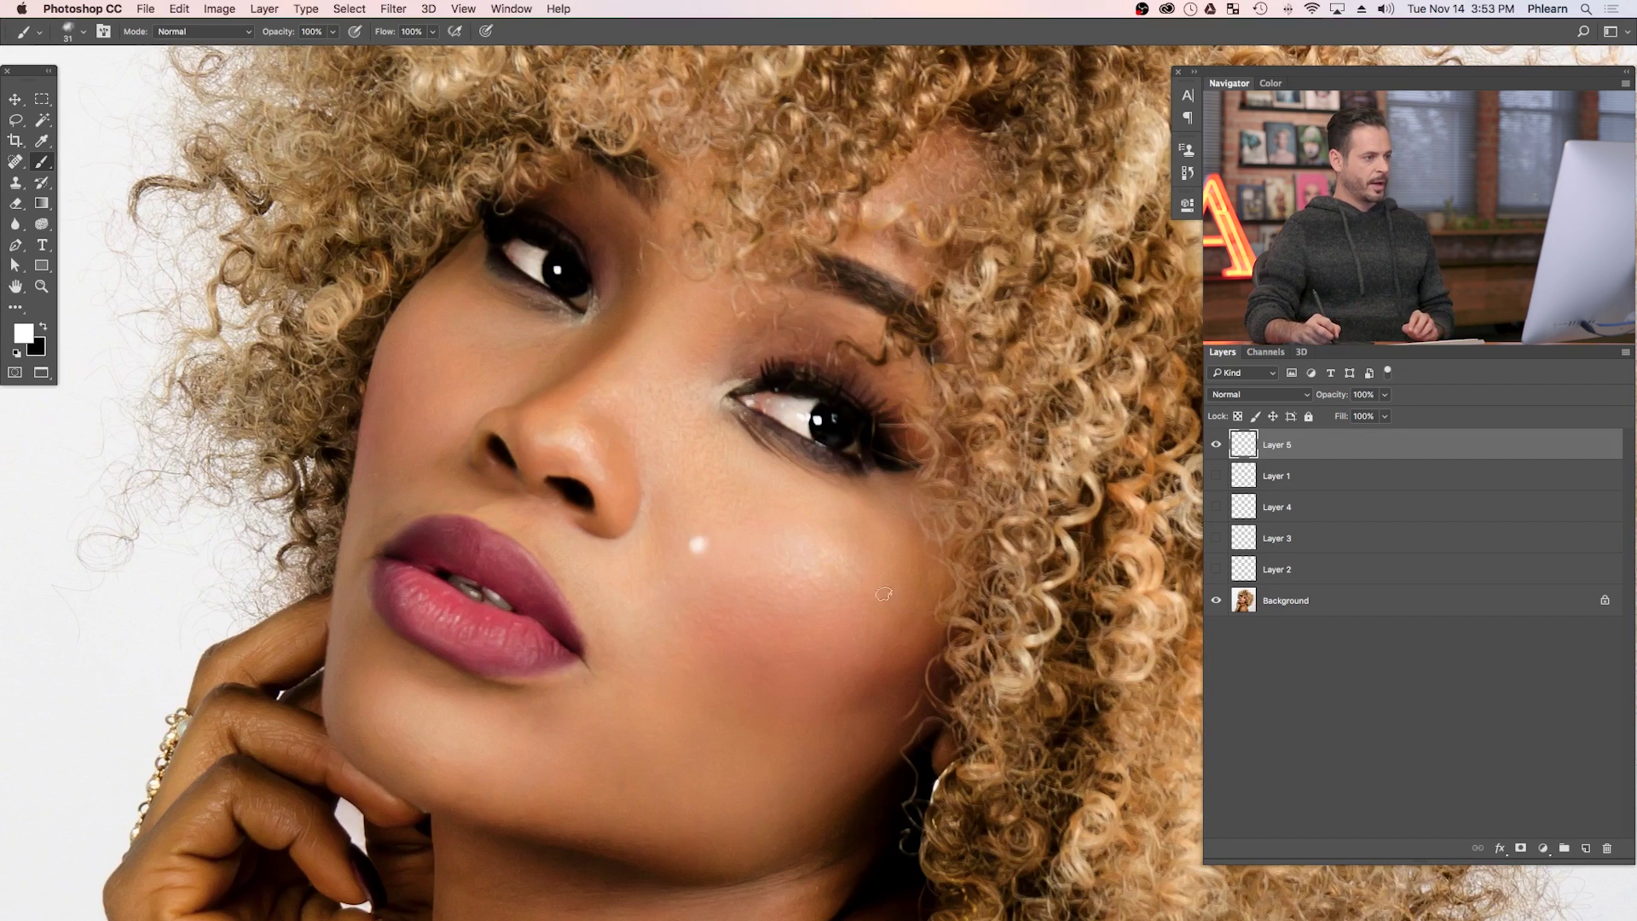
Try stamping individual white freckles one at a time across the cheek beside the nose, and clear them from Layer 5.
{"action": "left_click", "coordinate": [691, 499]}
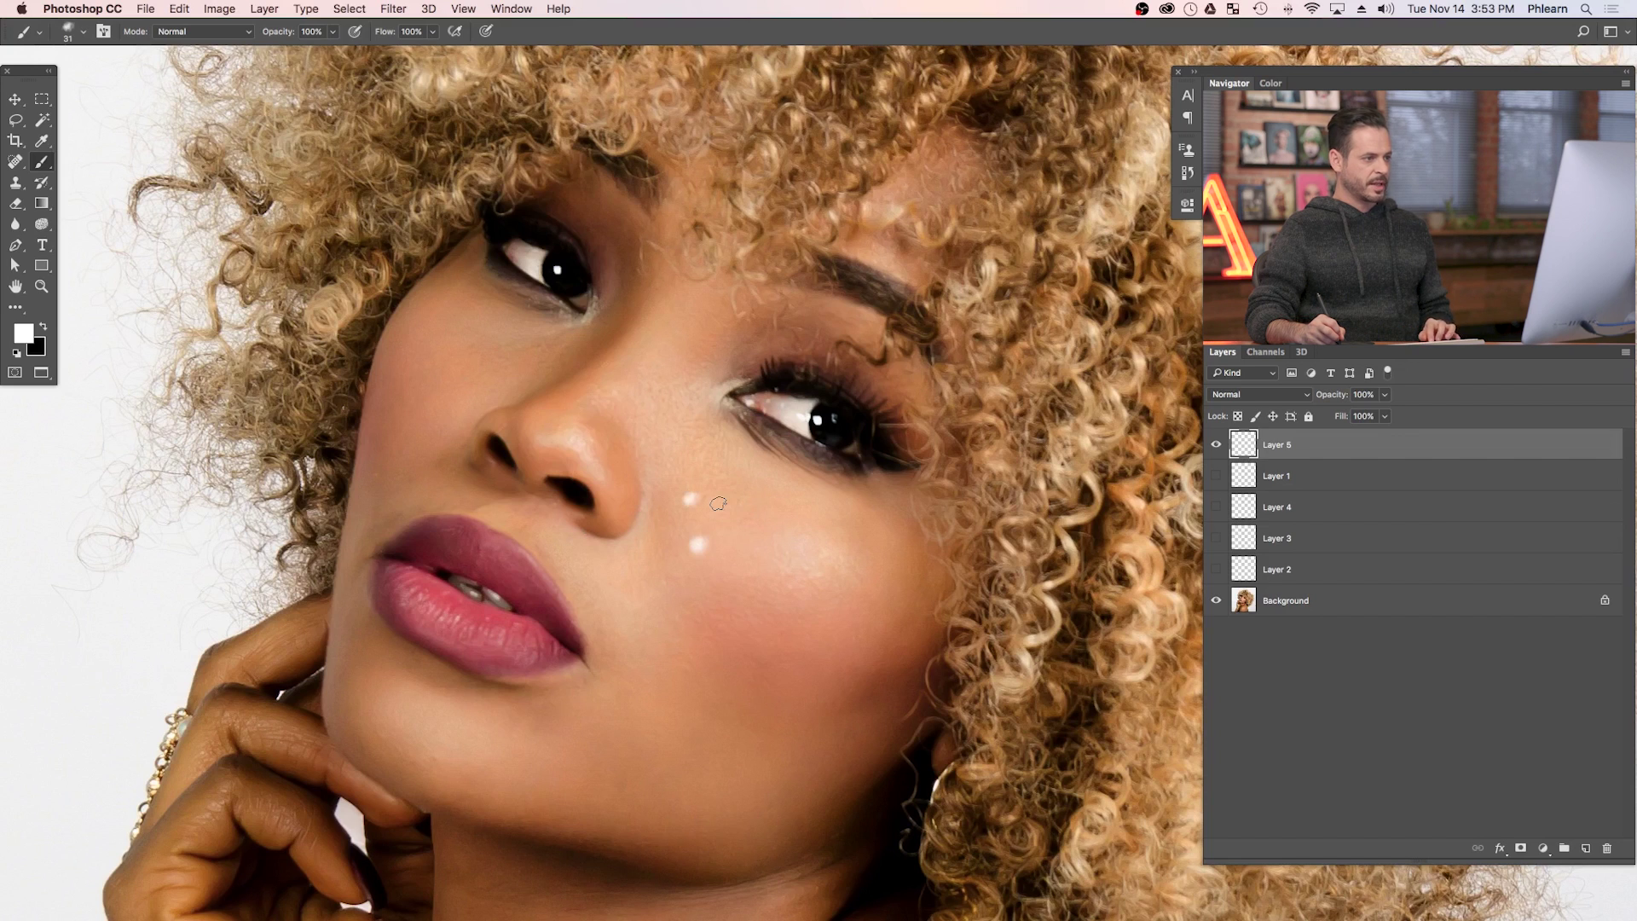
{"action": "left_click", "coordinate": [722, 504]}
{"action": "left_click", "coordinate": [753, 515]}
{"action": "left_click", "coordinate": [764, 543]}
{"action": "left_click", "coordinate": [736, 567]}
{"action": "left_click", "coordinate": [712, 599]}
{"action": "left_click", "coordinate": [722, 637]}
{"action": "mouse_move", "coordinate": [673, 650]}
{"action": "left_mouse_down"}
{"action": "mouse_move", "coordinate": [637, 596]}
{"action": "mouse_move", "coordinate": [625, 415]}
{"action": "mouse_move", "coordinate": [715, 477]}
{"action": "mouse_move", "coordinate": [695, 524]}
{"action": "mouse_move", "coordinate": [720, 511]}
{"action": "mouse_move", "coordinate": [682, 503]}
{"action": "mouse_move", "coordinate": [704, 614]}
{"action": "mouse_move", "coordinate": [694, 467]}
{"action": "mouse_move", "coordinate": [718, 652]}
{"action": "left_mouse_up"}
{"action": "key", "text": "e"}
{"action": "right_click", "coordinate": [701, 493]}
{"action": "key", "text": "Escape"}
{"action": "key", "text": "shift+8"}
{"action": "key", "text": "b"}
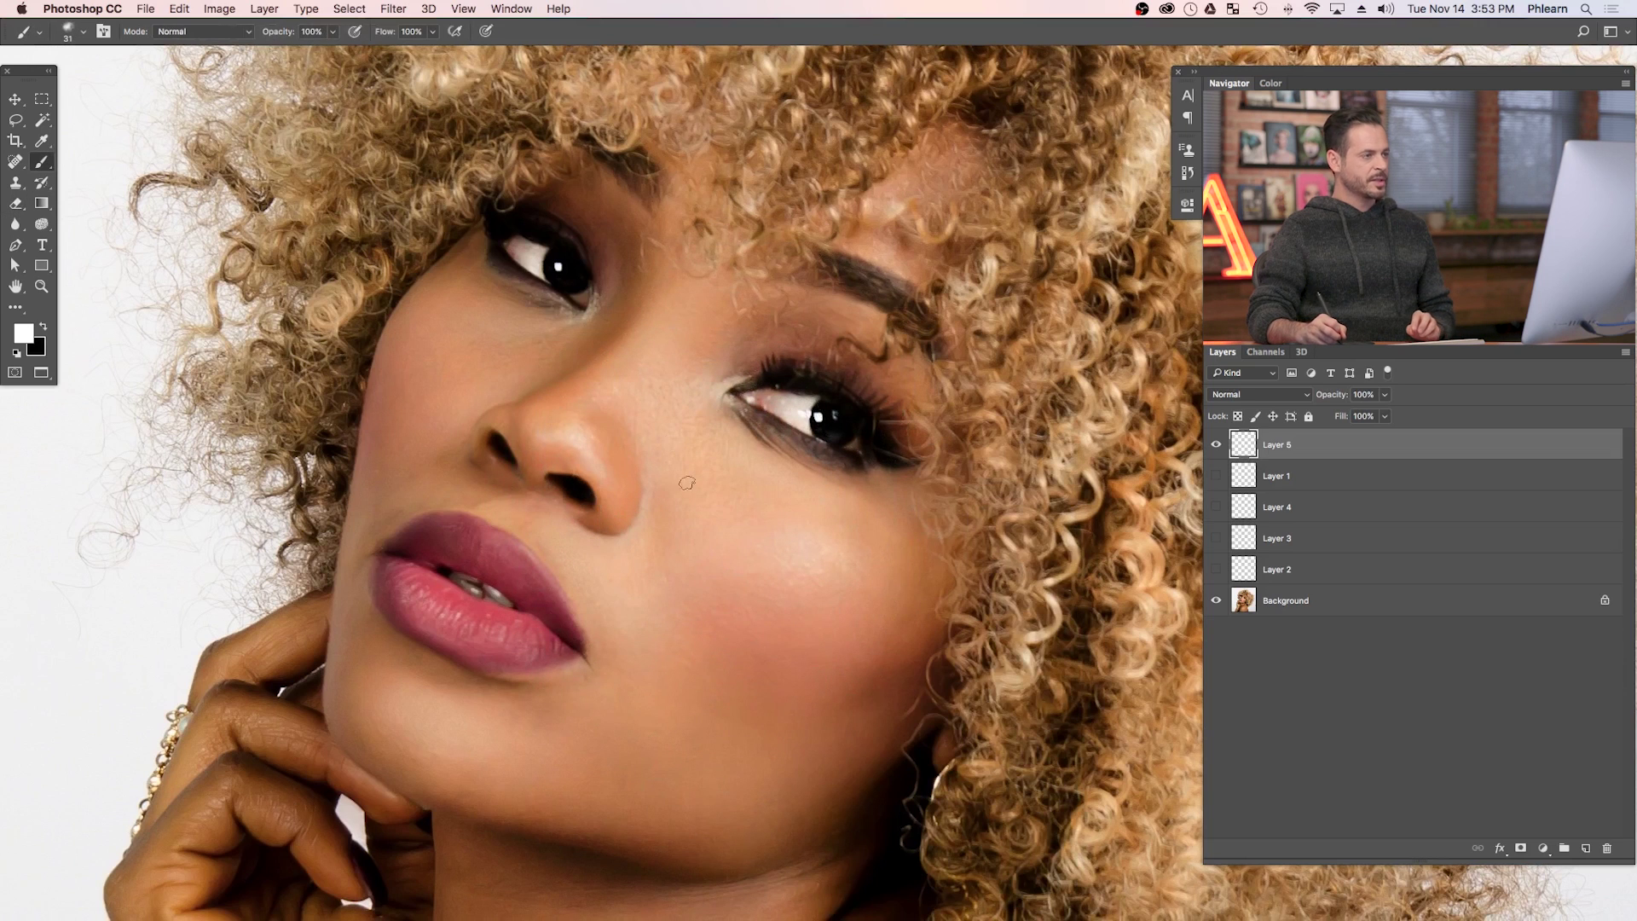
Set the freckle brush's spacing to 118%, test it with a looping stroke on the cheek, and undo the stroke.
{"action": "left_click", "coordinate": [515, 12]}
{"action": "key", "text": "Escape"}
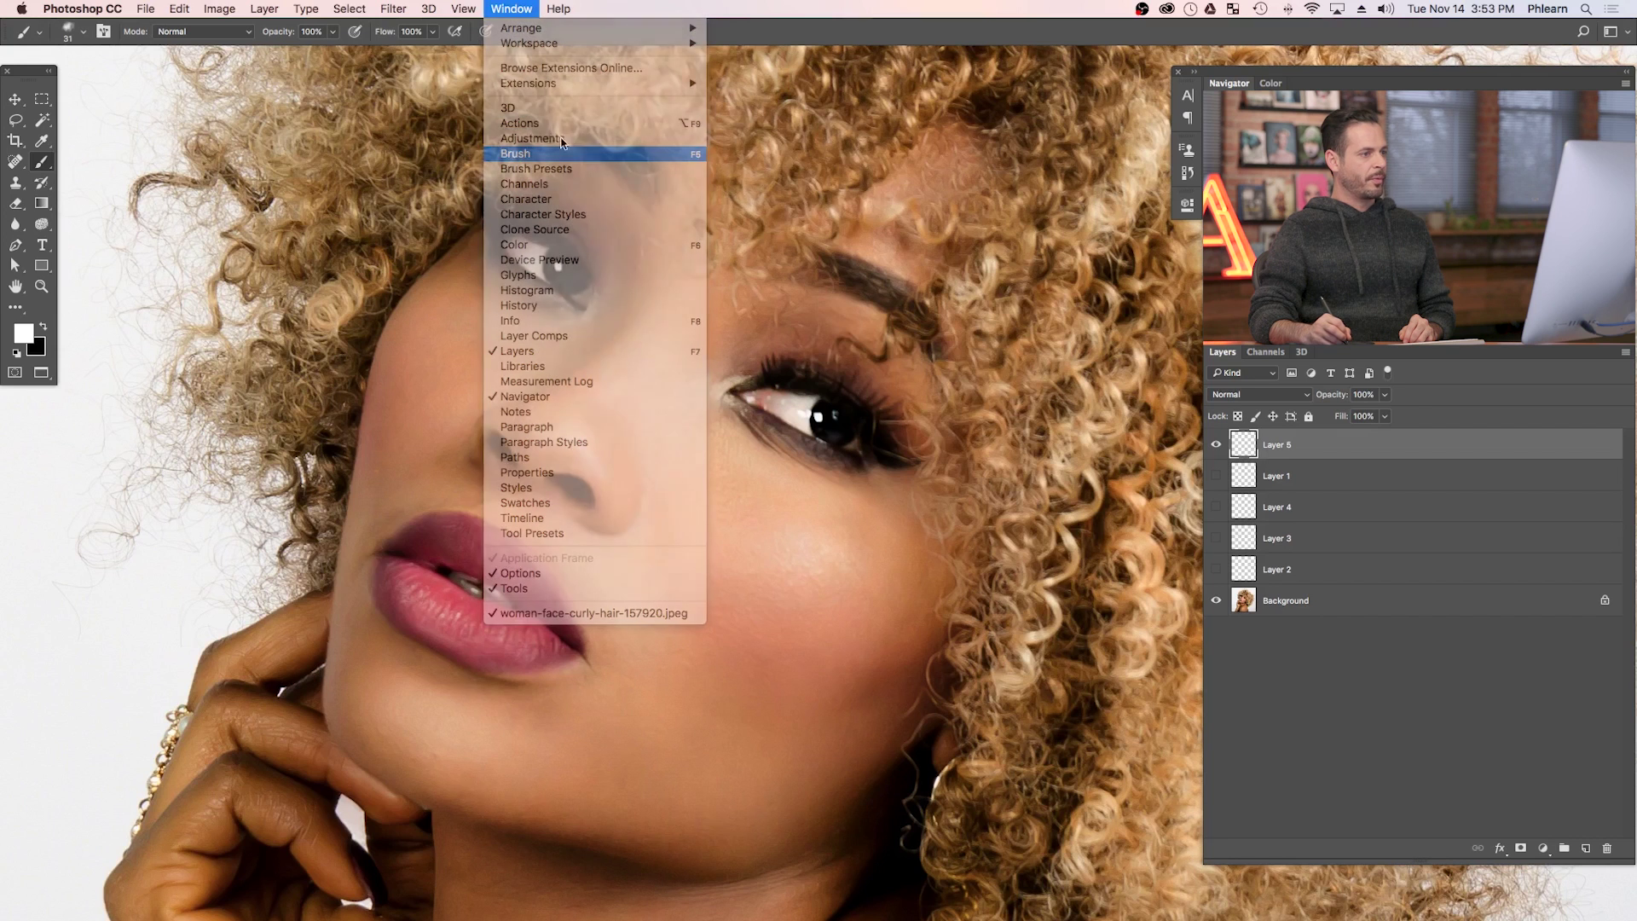
{"action": "left_click_drag", "start_coordinate": [665, 534], "coordinate": [726, 542]}
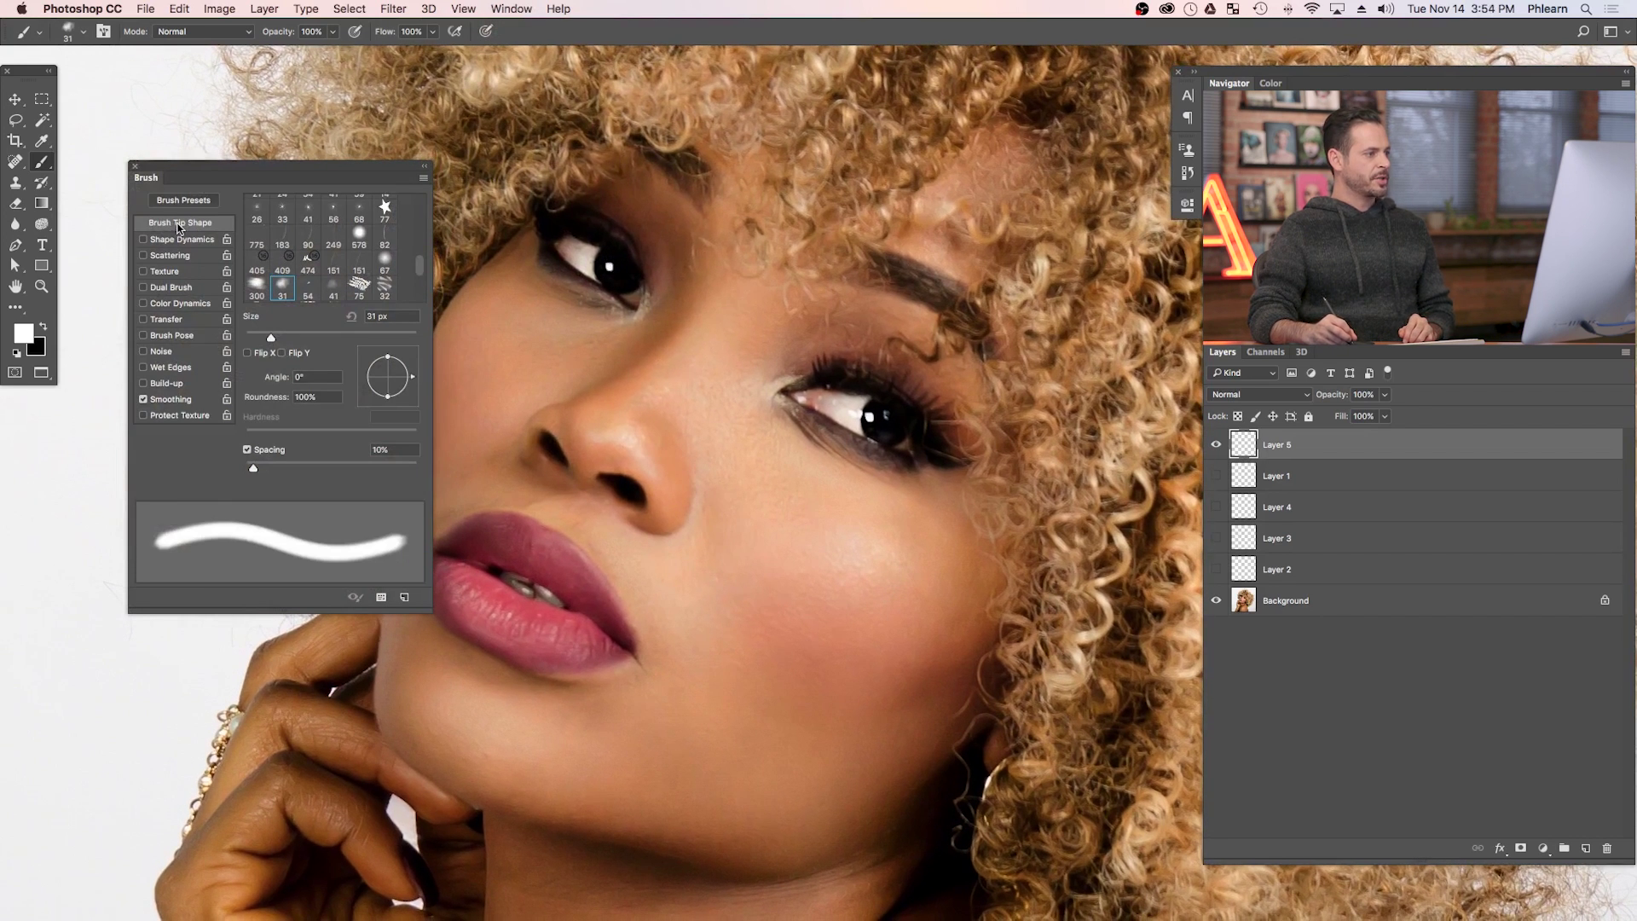
{"action": "left_click_drag", "start_coordinate": [254, 467], "coordinate": [340, 471]}
{"action": "mouse_move", "coordinate": [603, 547]}
{"action": "left_mouse_down"}
{"action": "mouse_move", "coordinate": [644, 530]}
{"action": "mouse_move", "coordinate": [865, 529]}
{"action": "mouse_move", "coordinate": [797, 682]}
{"action": "mouse_move", "coordinate": [831, 496]}
{"action": "left_mouse_up"}
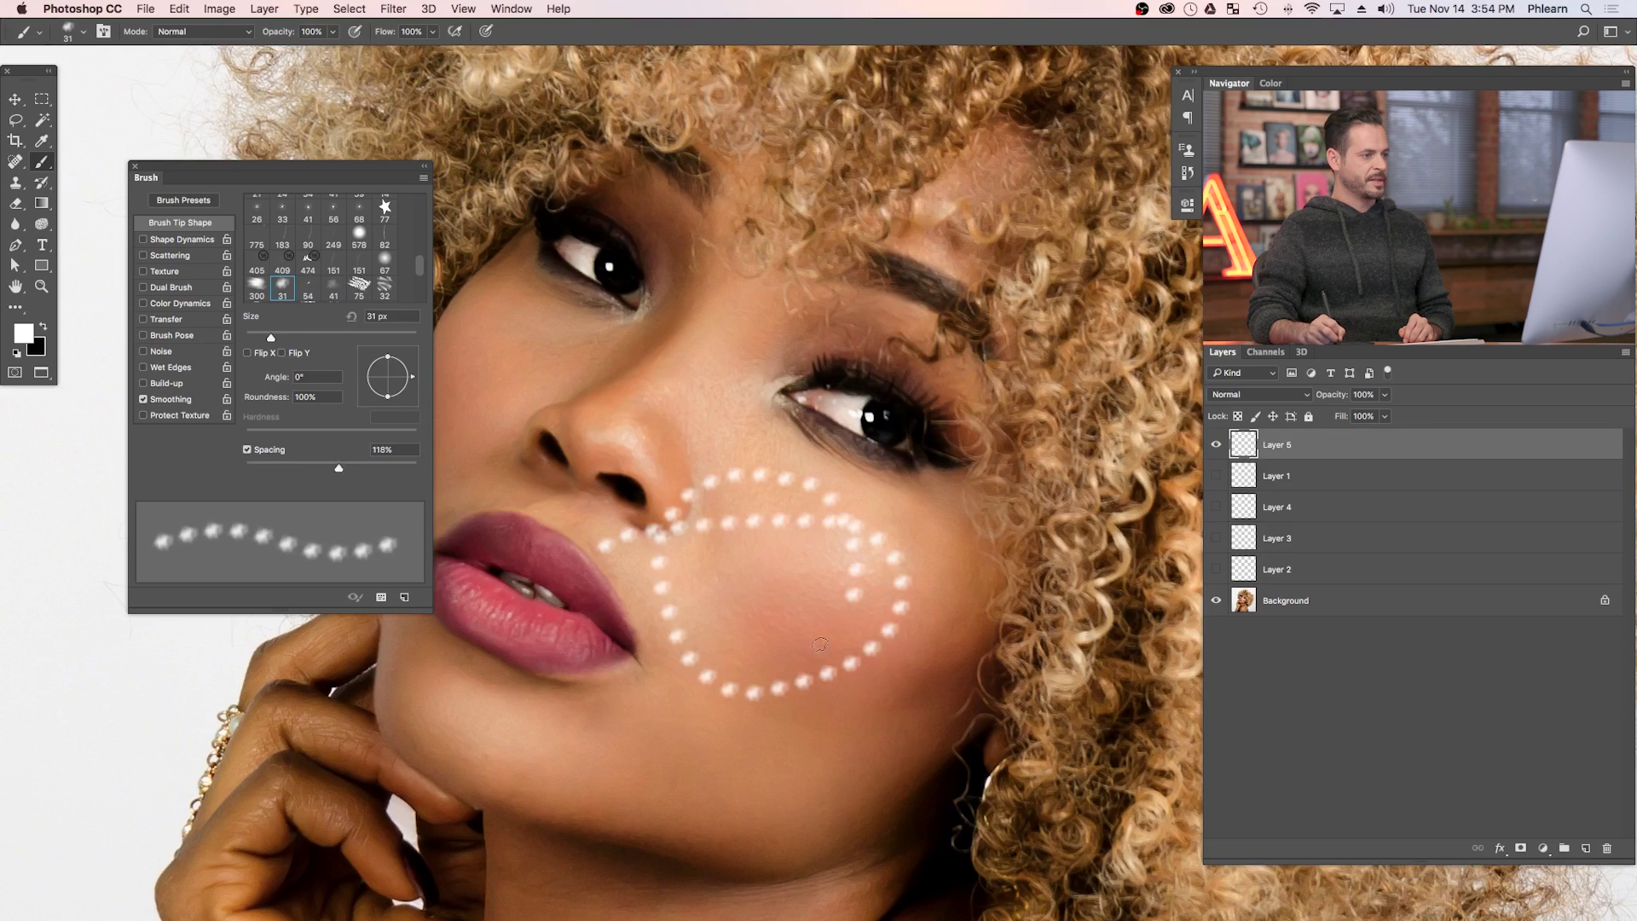
{"action": "key", "text": "super+z"}
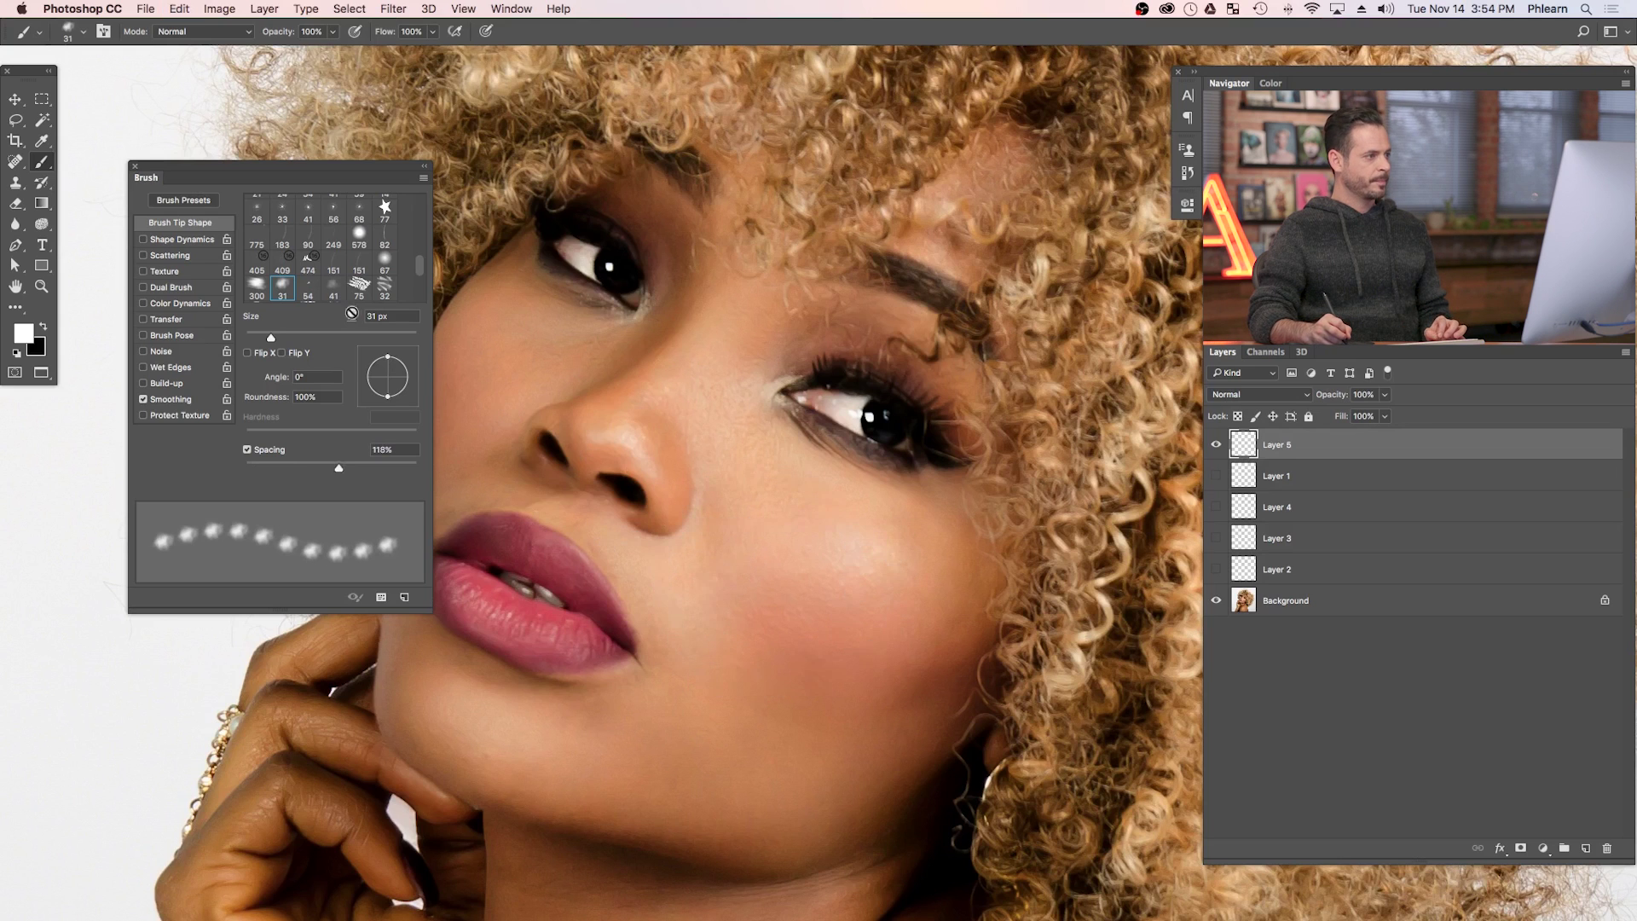
Enable Shape Dynamics with size jitter and angle jitter at 100%, and try the brush on the cheek before undoing the stroke.
{"action": "left_click", "coordinate": [169, 247]}
{"action": "left_click_drag", "start_coordinate": [258, 216], "coordinate": [432, 219]}
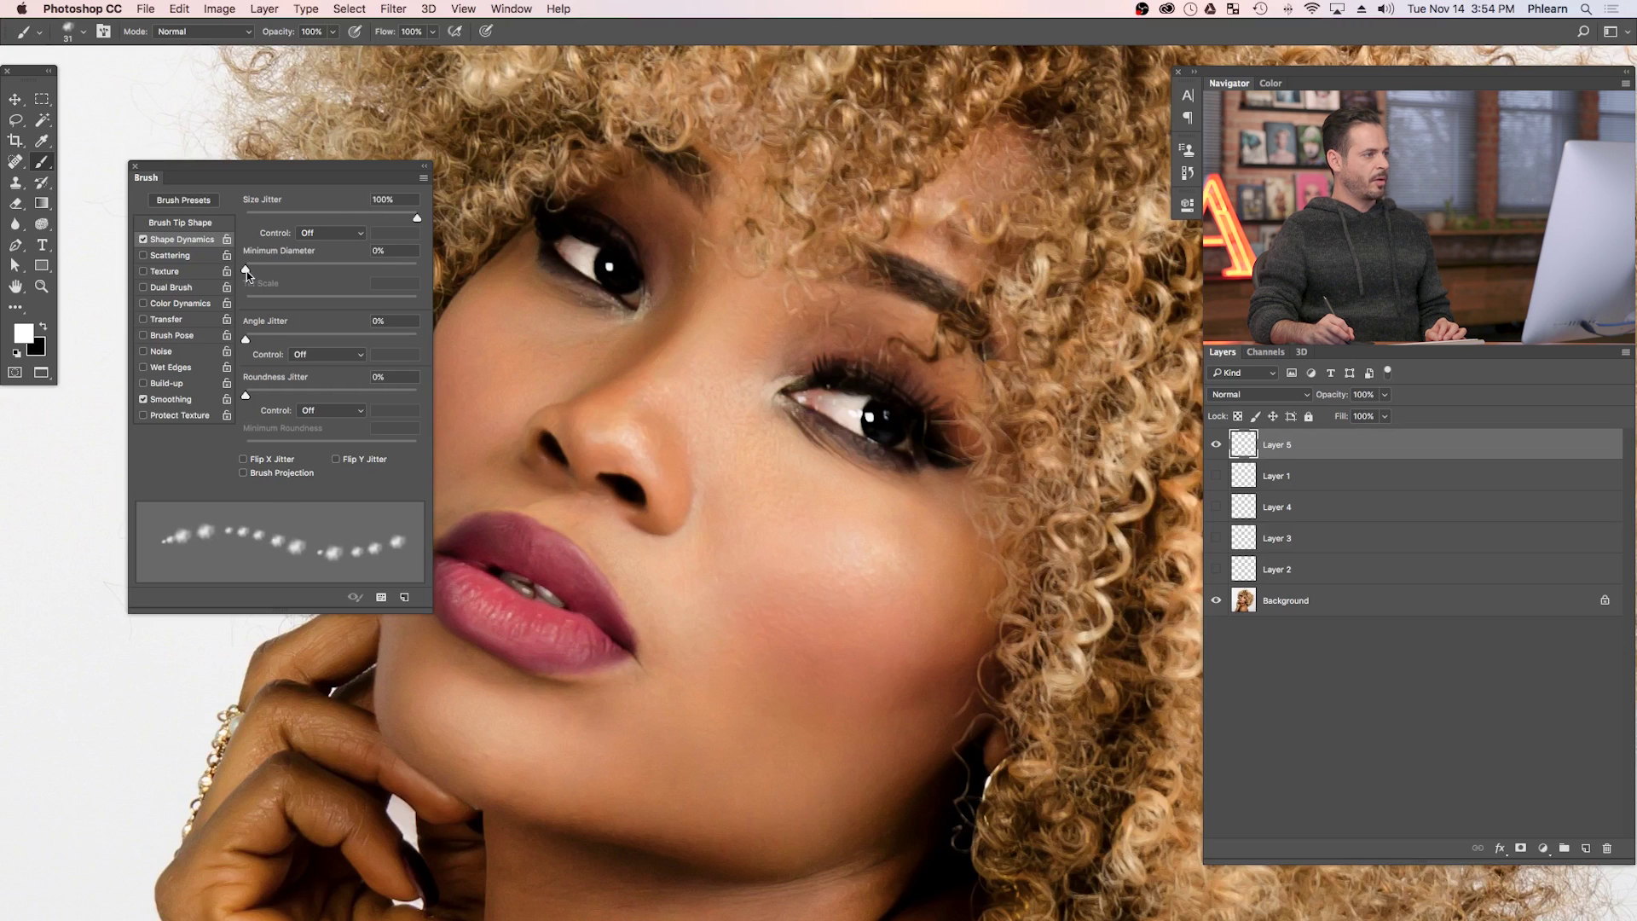
{"action": "left_click_drag", "start_coordinate": [246, 338], "coordinate": [409, 350]}
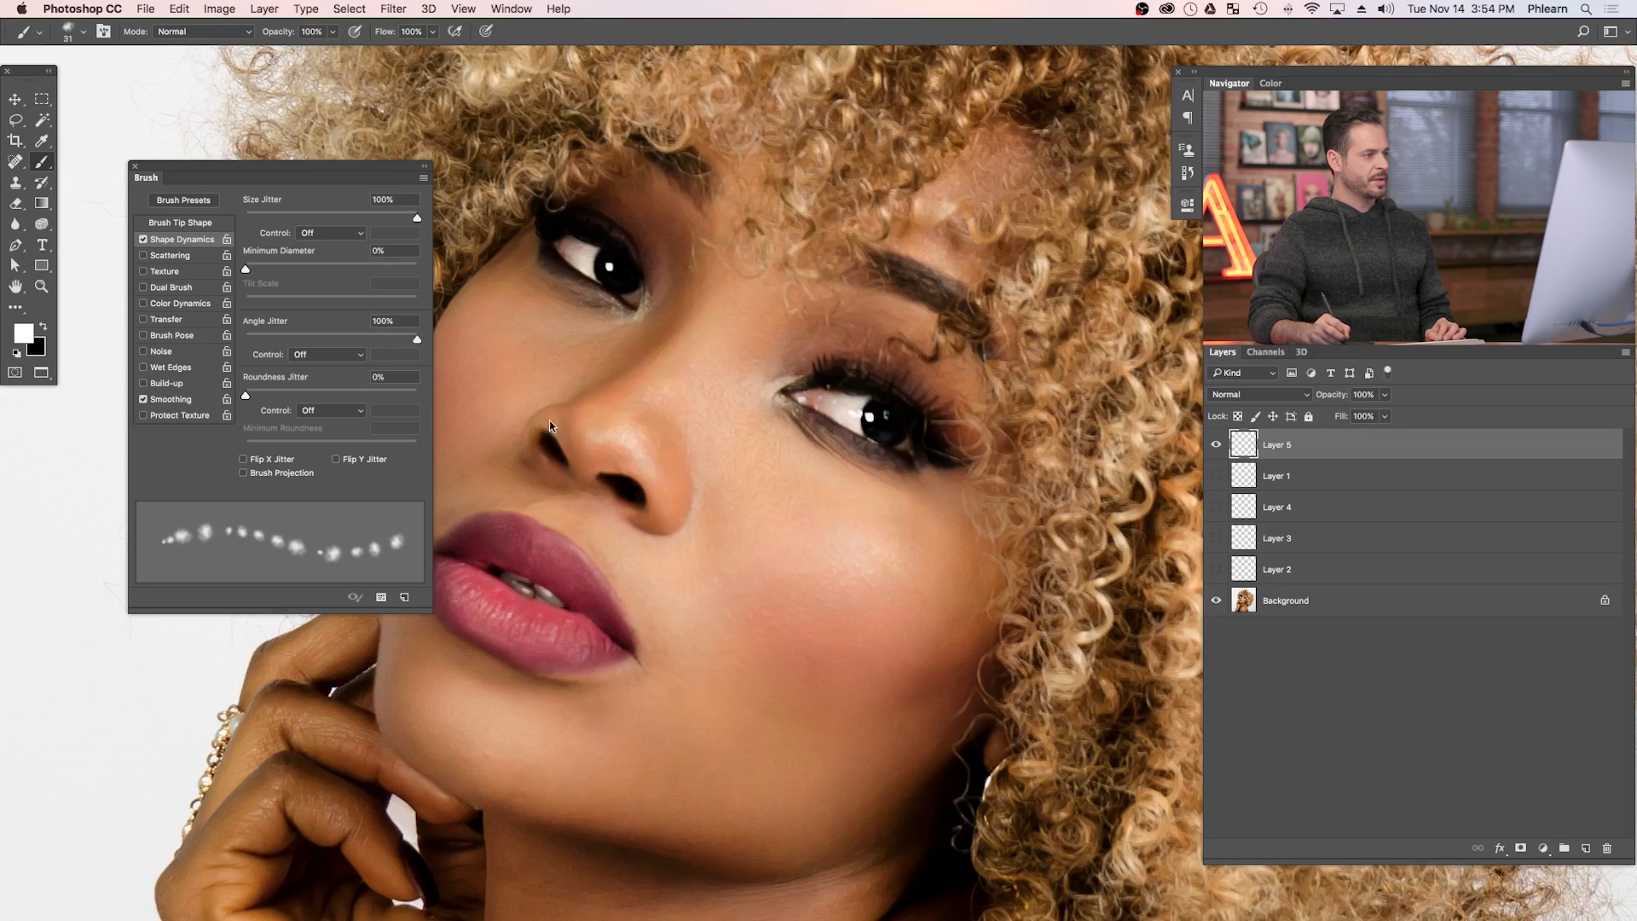
{"action": "mouse_move", "coordinate": [708, 564]}
{"action": "left_mouse_down"}
{"action": "mouse_move", "coordinate": [831, 536]}
{"action": "mouse_move", "coordinate": [833, 622]}
{"action": "mouse_move", "coordinate": [774, 648]}
{"action": "mouse_move", "coordinate": [673, 614]}
{"action": "mouse_move", "coordinate": [642, 686]}
{"action": "mouse_move", "coordinate": [726, 744]}
{"action": "mouse_move", "coordinate": [870, 707]}
{"action": "mouse_move", "coordinate": [897, 566]}
{"action": "mouse_move", "coordinate": [843, 482]}
{"action": "mouse_move", "coordinate": [759, 481]}
{"action": "mouse_move", "coordinate": [709, 543]}
{"action": "mouse_move", "coordinate": [705, 652]}
{"action": "mouse_move", "coordinate": [743, 741]}
{"action": "mouse_move", "coordinate": [819, 692]}
{"action": "mouse_move", "coordinate": [744, 670]}
{"action": "mouse_move", "coordinate": [796, 700]}
{"action": "mouse_move", "coordinate": [768, 680]}
{"action": "left_mouse_up"}
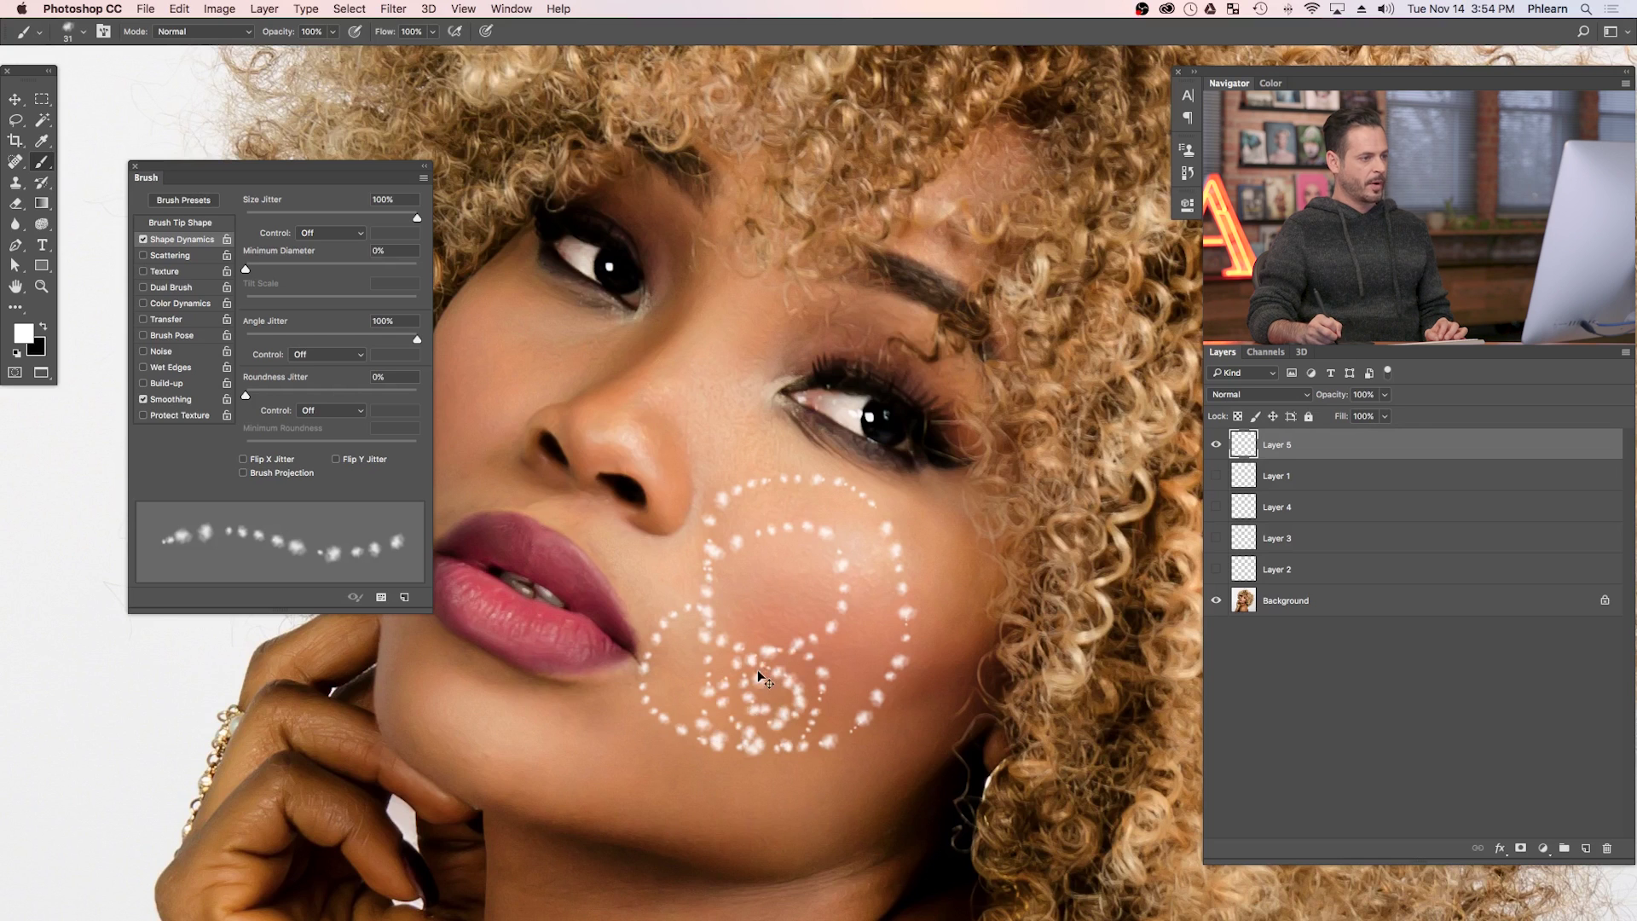
{"action": "key", "text": "ctrl+z"}
Enable Scattering at 587% on both axes and paint scattered white freckles across the cheek under the eye.
{"action": "left_click", "coordinate": [172, 254]}
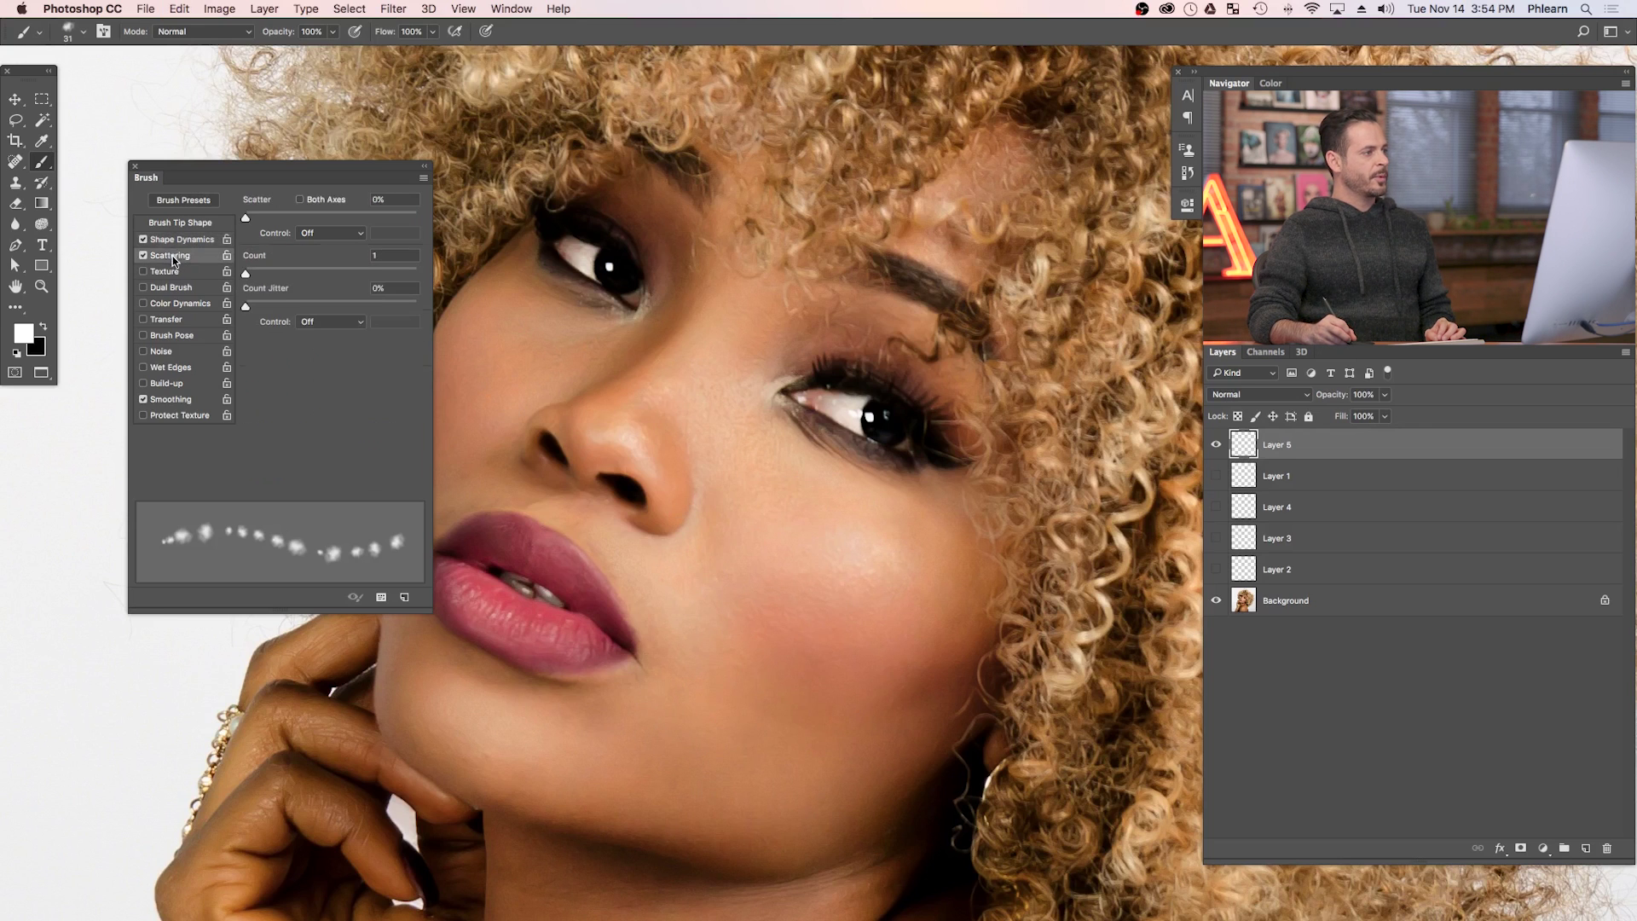
{"action": "left_click_drag", "start_coordinate": [250, 216], "coordinate": [344, 221]}
{"action": "left_click", "coordinate": [302, 199]}
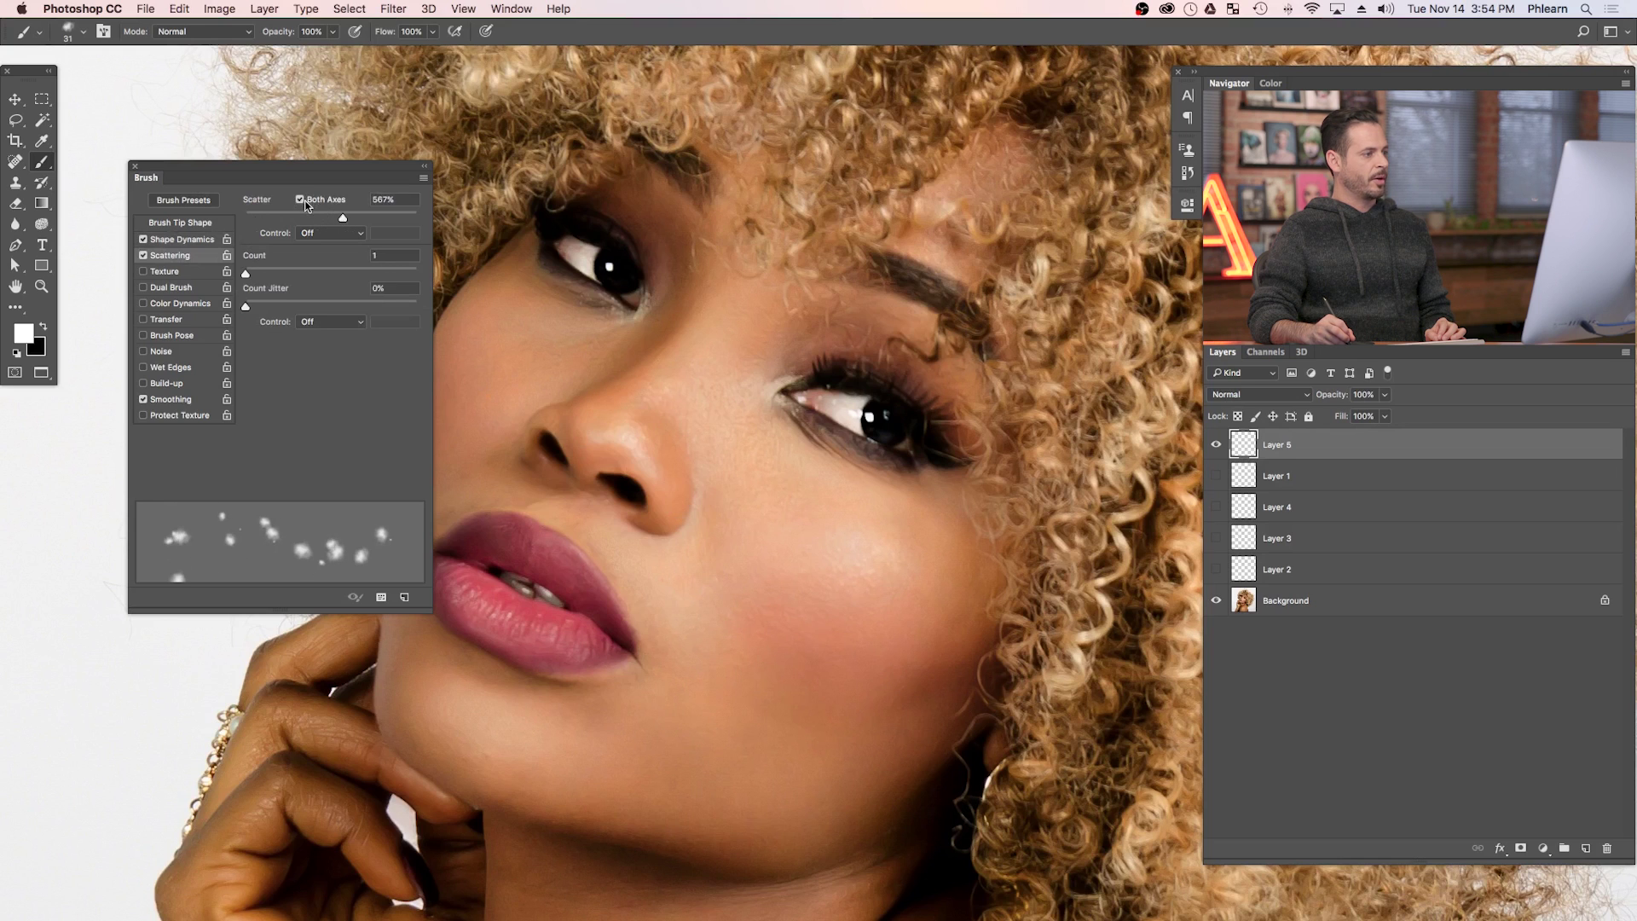
{"action": "mouse_move", "coordinate": [748, 443]}
{"action": "left_mouse_down"}
{"action": "mouse_move", "coordinate": [772, 652]}
{"action": "mouse_move", "coordinate": [843, 695]}
{"action": "mouse_move", "coordinate": [905, 623]}
{"action": "mouse_move", "coordinate": [821, 562]}
{"action": "mouse_move", "coordinate": [776, 609]}
{"action": "mouse_move", "coordinate": [711, 628]}
{"action": "mouse_move", "coordinate": [715, 561]}
{"action": "mouse_move", "coordinate": [767, 505]}
{"action": "mouse_move", "coordinate": [688, 500]}
{"action": "mouse_move", "coordinate": [611, 632]}
{"action": "mouse_move", "coordinate": [665, 662]}
{"action": "left_mouse_up"}
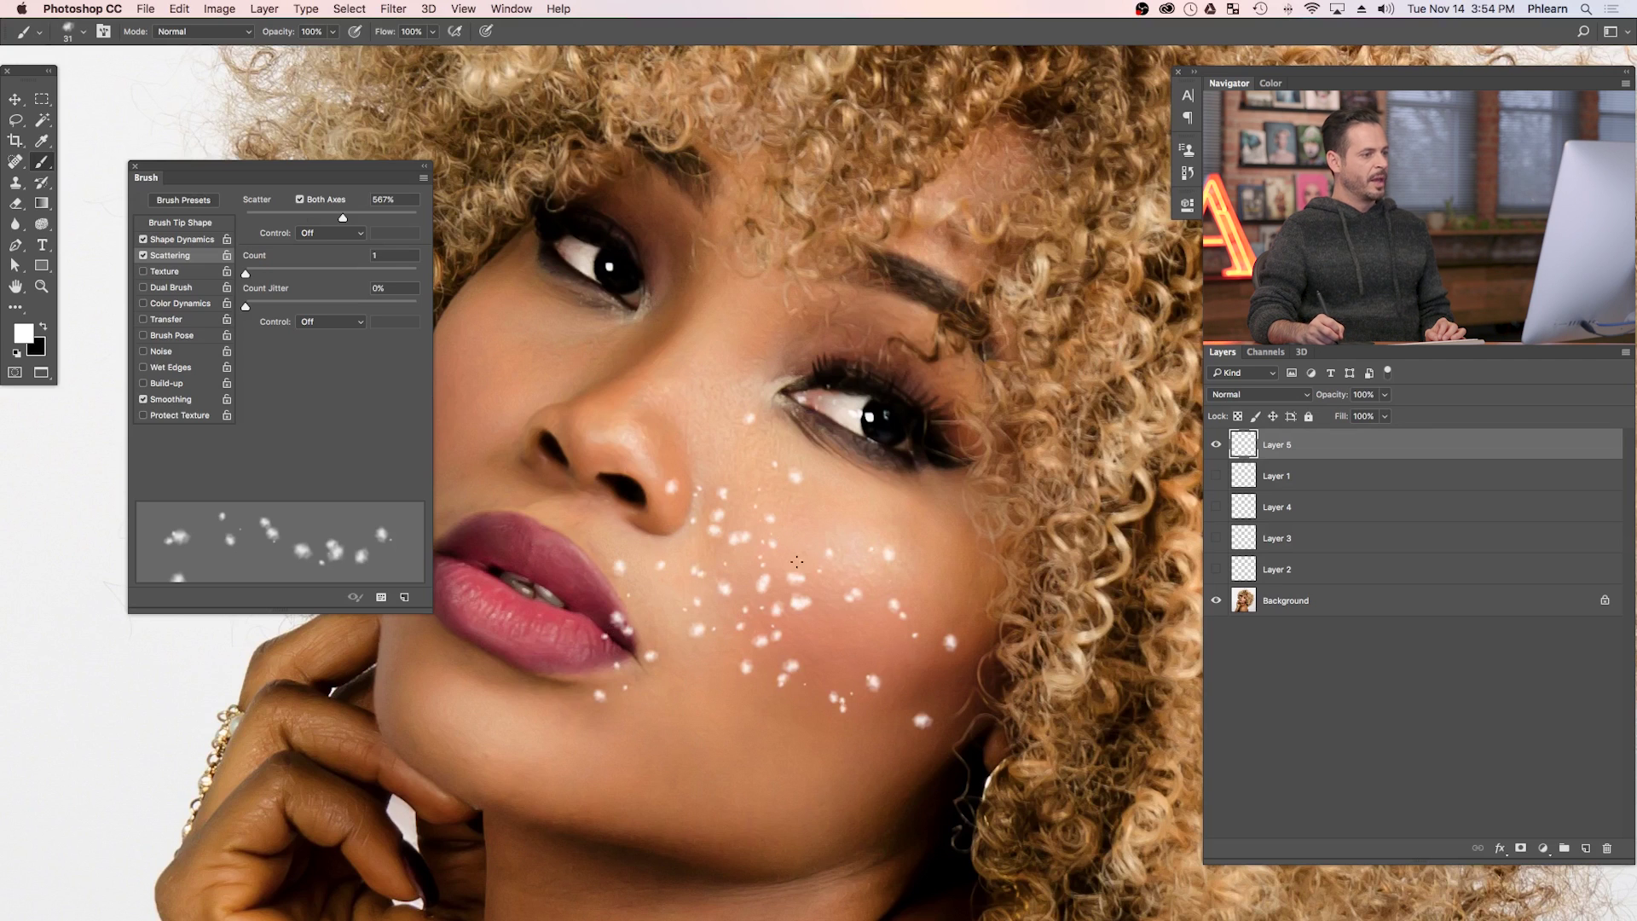
Reduce the brush to 20 px and paint more scattered freckles over the cheek and beside the nose.
{"action": "key", "text": "bracketleft"}
{"action": "key", "text": "bracketleft"}
{"action": "key", "text": "bracketright"}
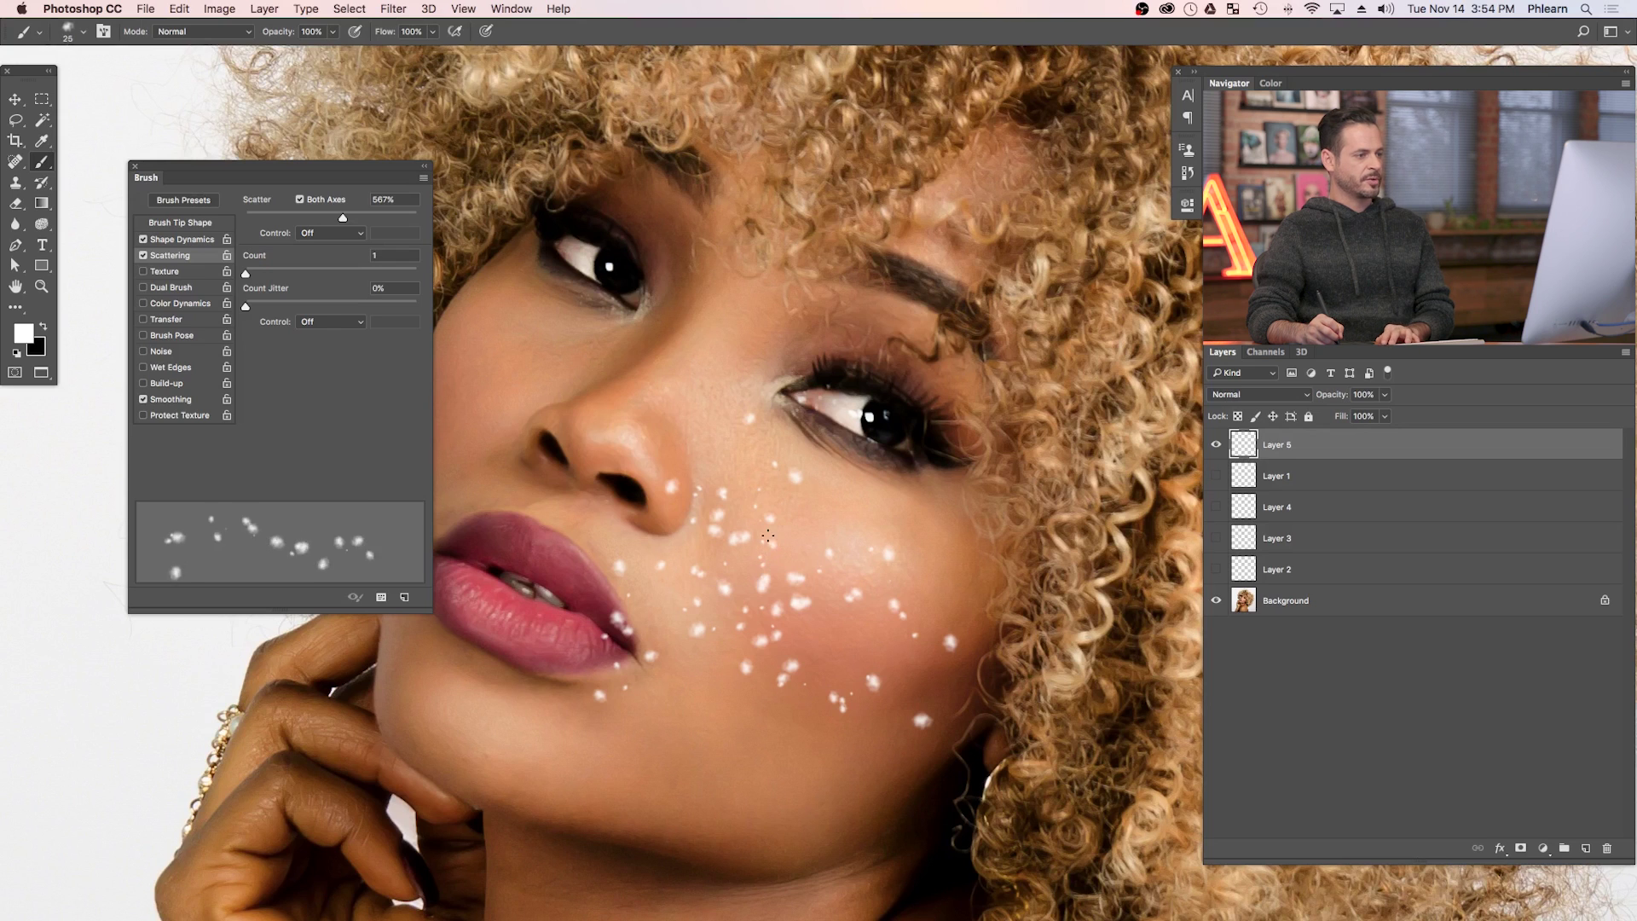
{"action": "key", "text": "bracketleft"}
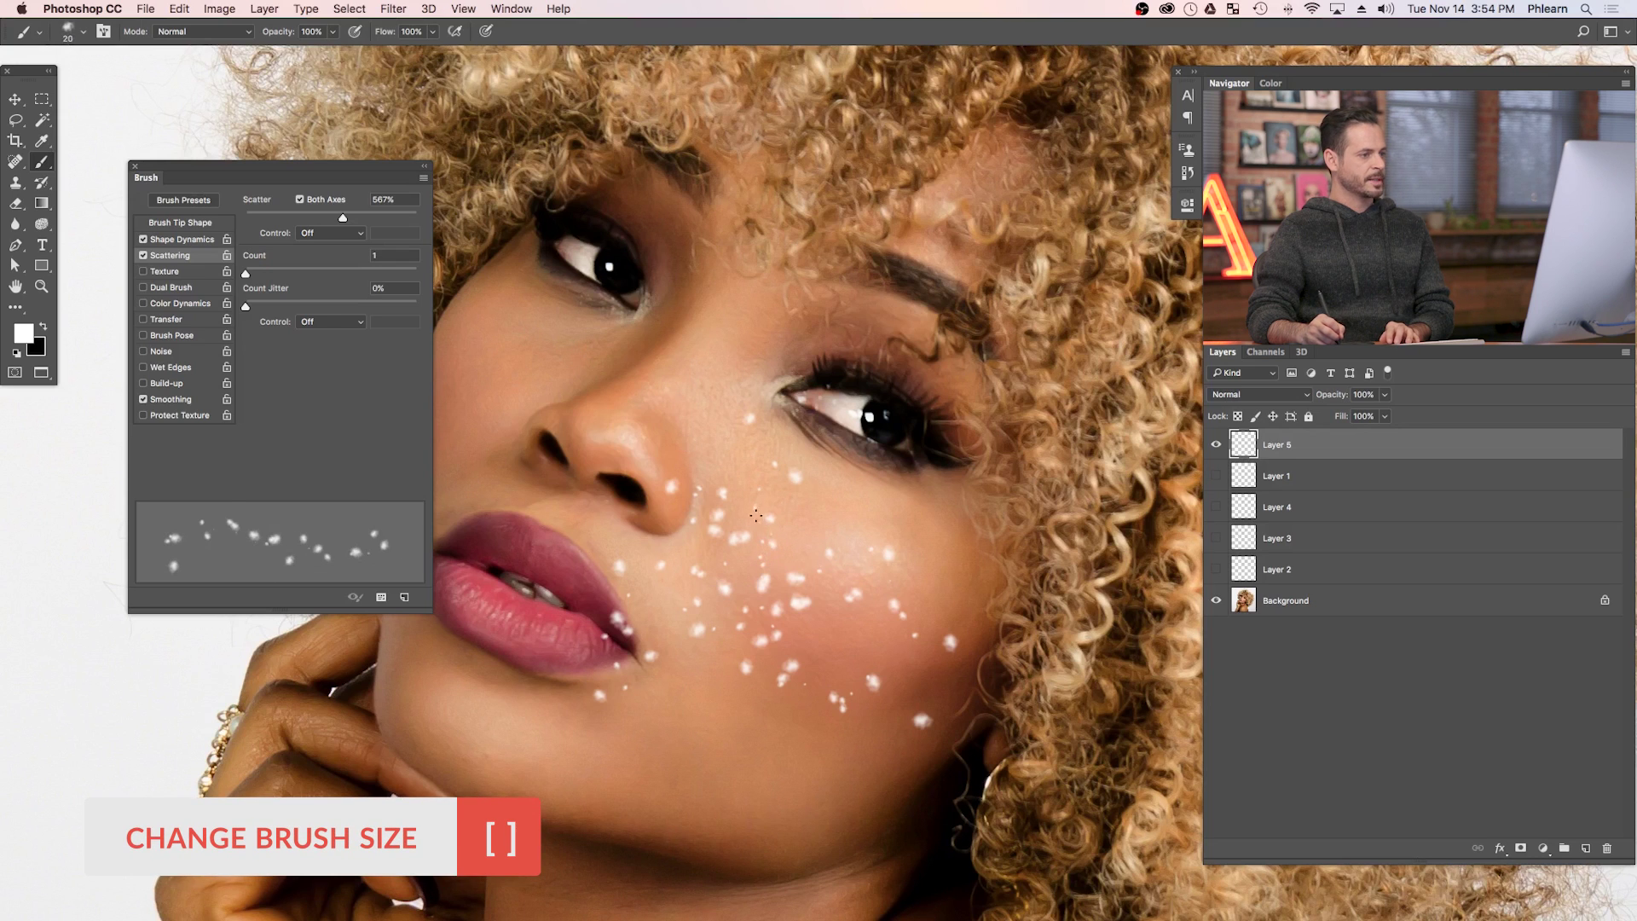
{"action": "mouse_move", "coordinate": [842, 559]}
{"action": "left_mouse_down"}
{"action": "mouse_move", "coordinate": [773, 543]}
{"action": "mouse_move", "coordinate": [839, 595]}
{"action": "mouse_move", "coordinate": [721, 542]}
{"action": "left_mouse_up"}
{"action": "mouse_move", "coordinate": [739, 422]}
{"action": "left_mouse_down"}
{"action": "mouse_move", "coordinate": [731, 491]}
{"action": "mouse_move", "coordinate": [691, 425]}
{"action": "left_mouse_up"}
Raise the scatter to 716% and paint freckles on the far cheek, reducing the brush size for the finer ones.
{"action": "left_click_drag", "start_coordinate": [346, 217], "coordinate": [364, 214]}
{"action": "left_click_drag", "start_coordinate": [475, 389], "coordinate": [509, 437]}
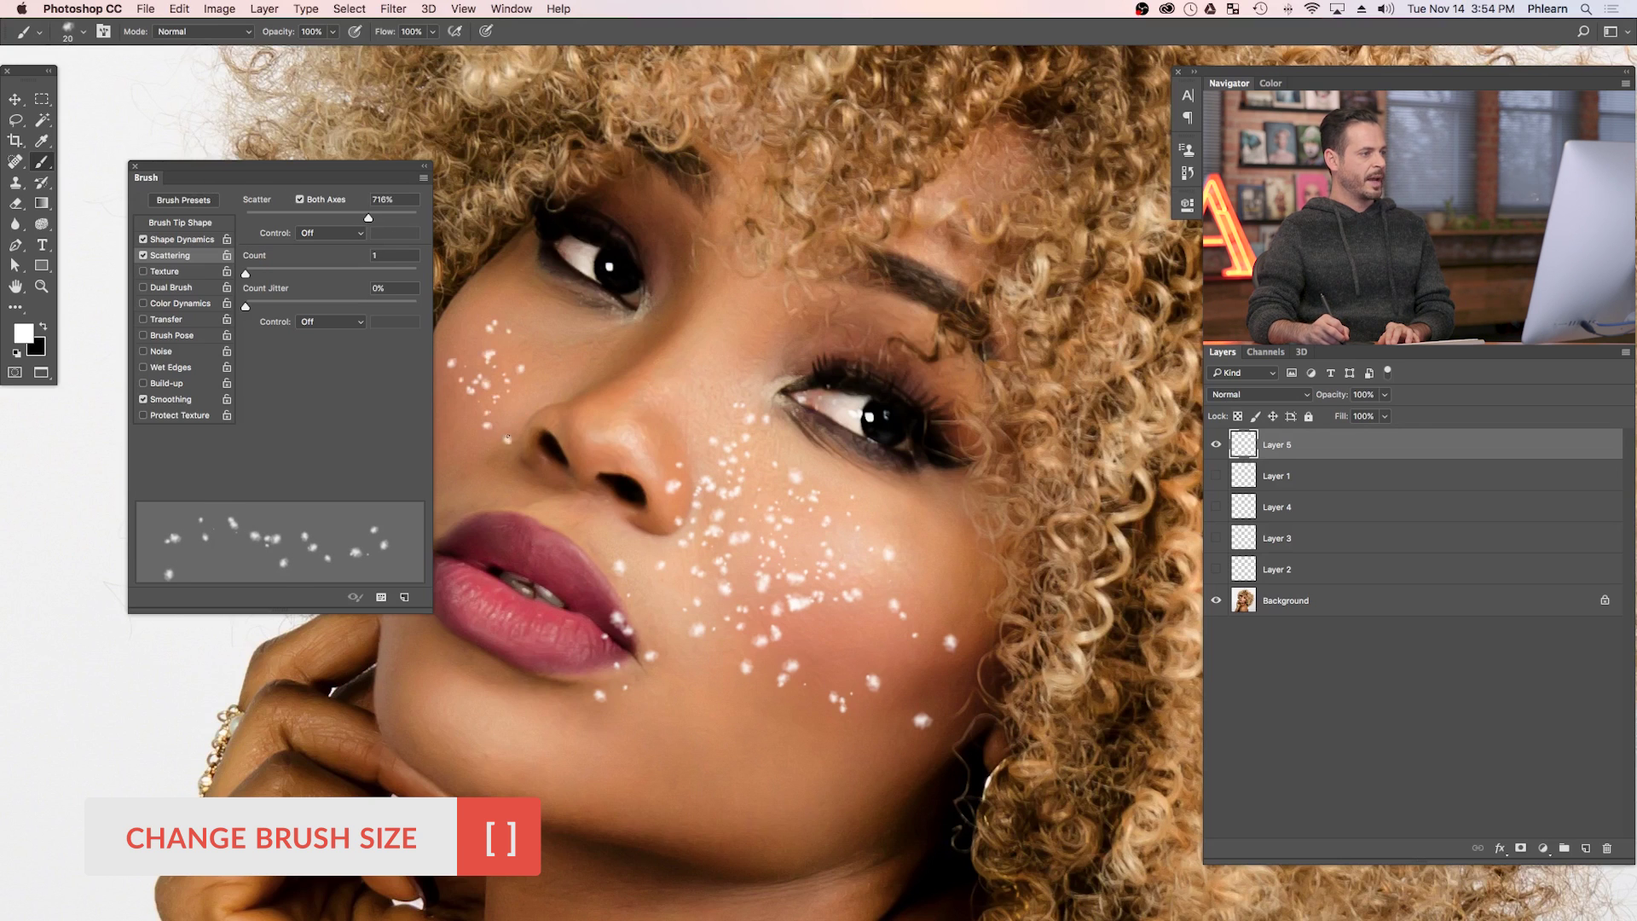
{"action": "key", "text": "bracketleft"}
{"action": "key", "text": "bracketleft"}
{"action": "key", "text": "bracketleft"}
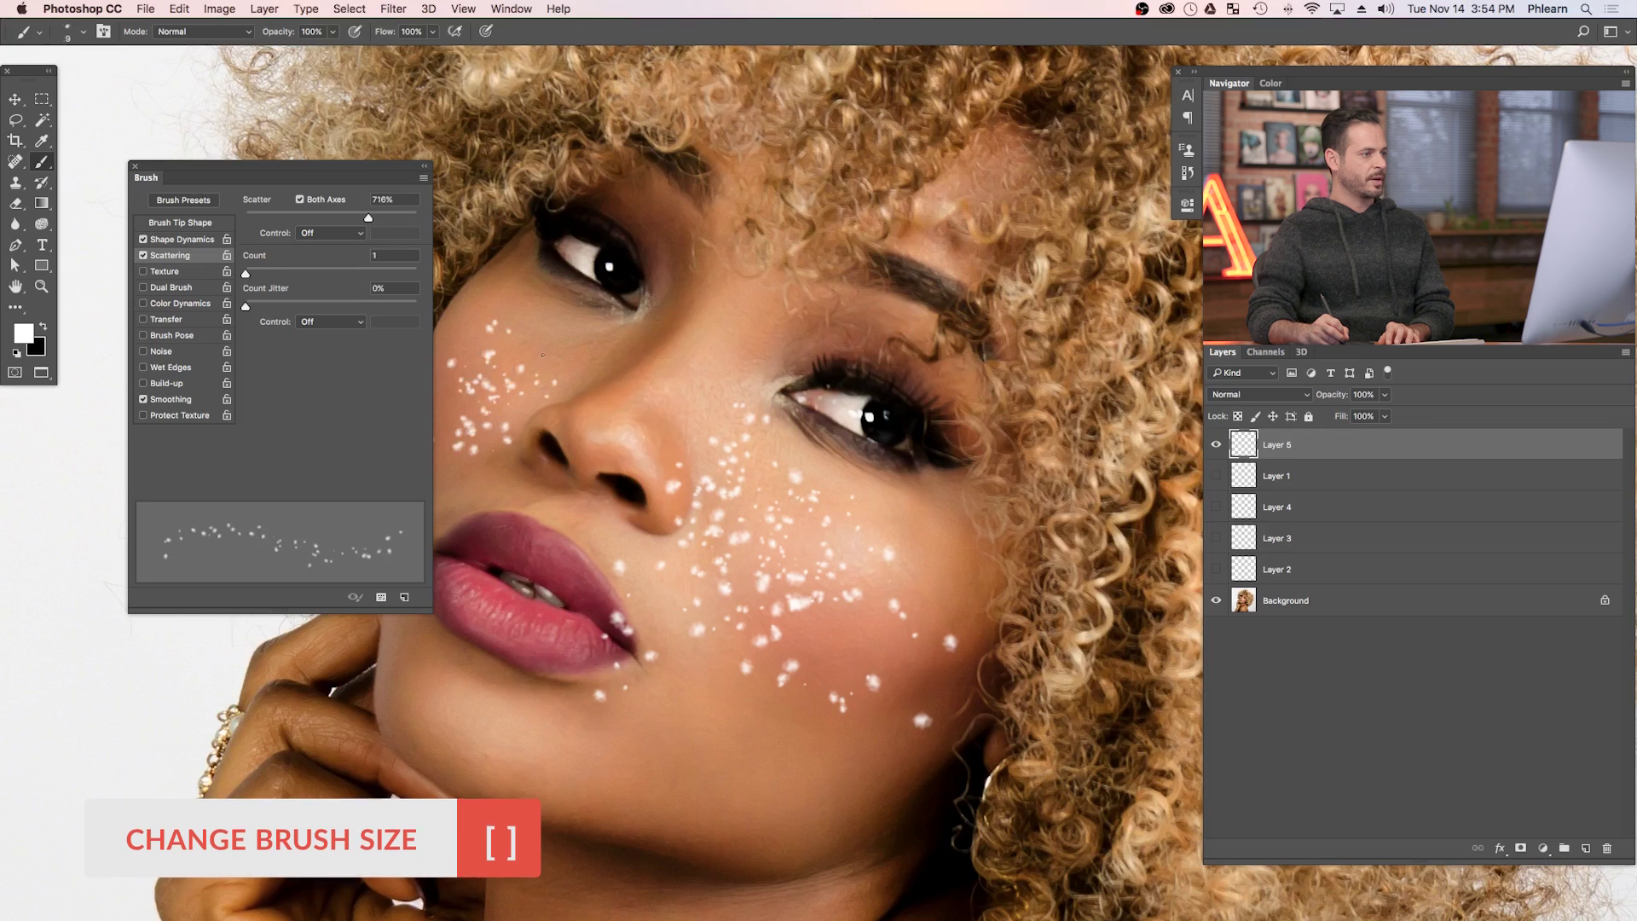
{"action": "left_click_drag", "start_coordinate": [544, 354], "coordinate": [472, 327]}
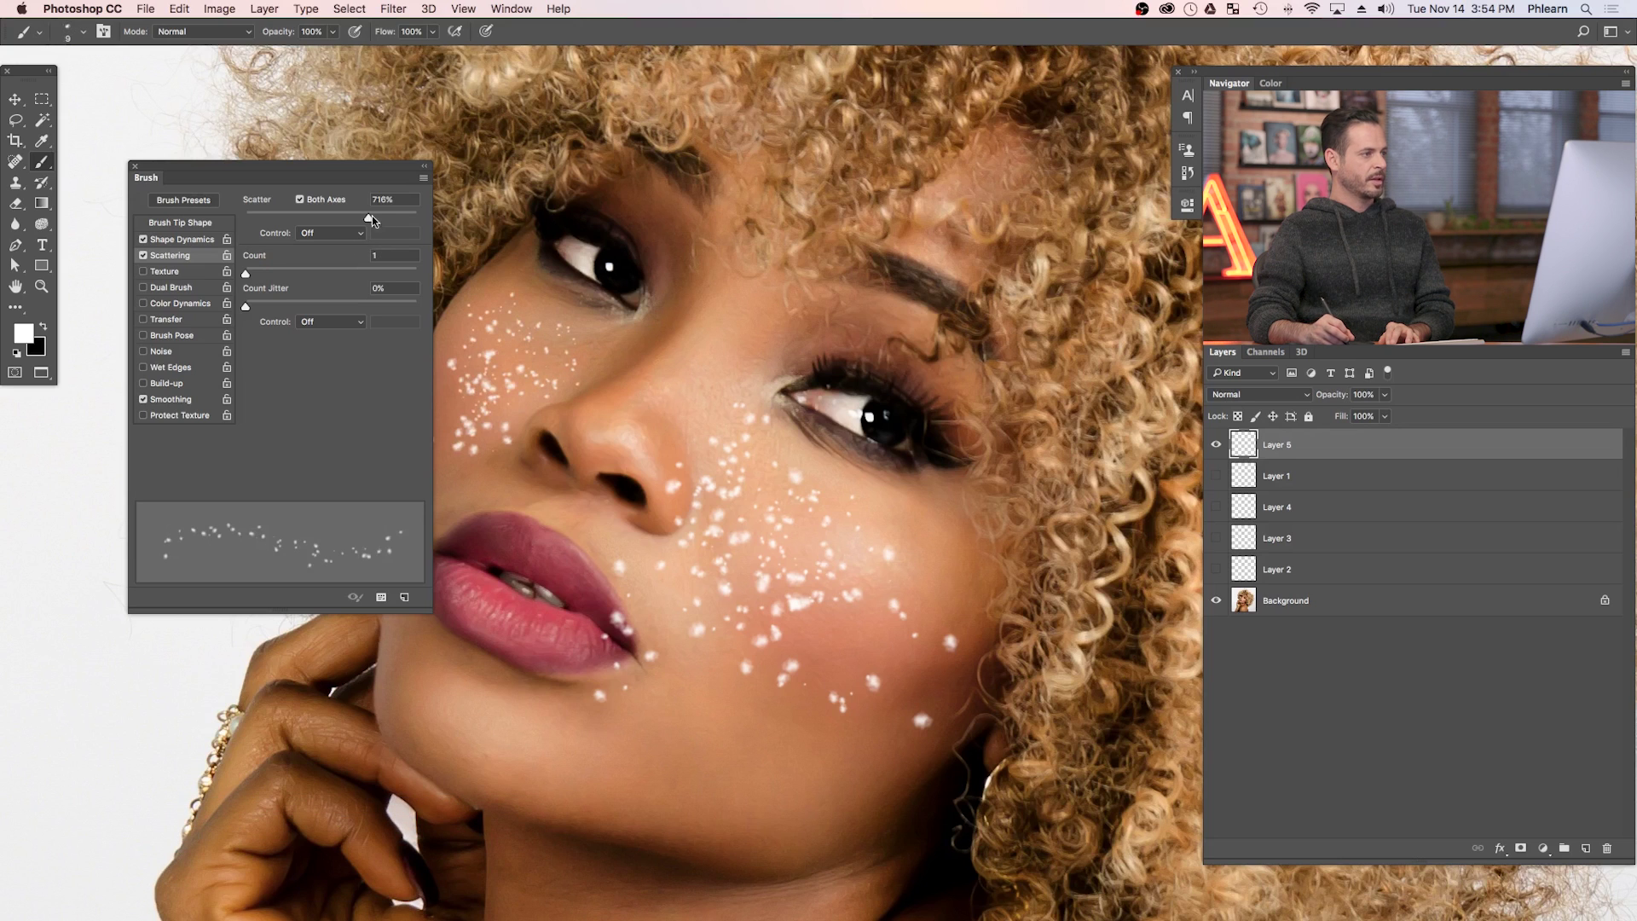
Set the brush to 10 px with 226% spacing and paint fine, sparse freckles over the near cheek and chin.
{"action": "key", "text": "bracketright"}
{"action": "left_click", "coordinate": [197, 224]}
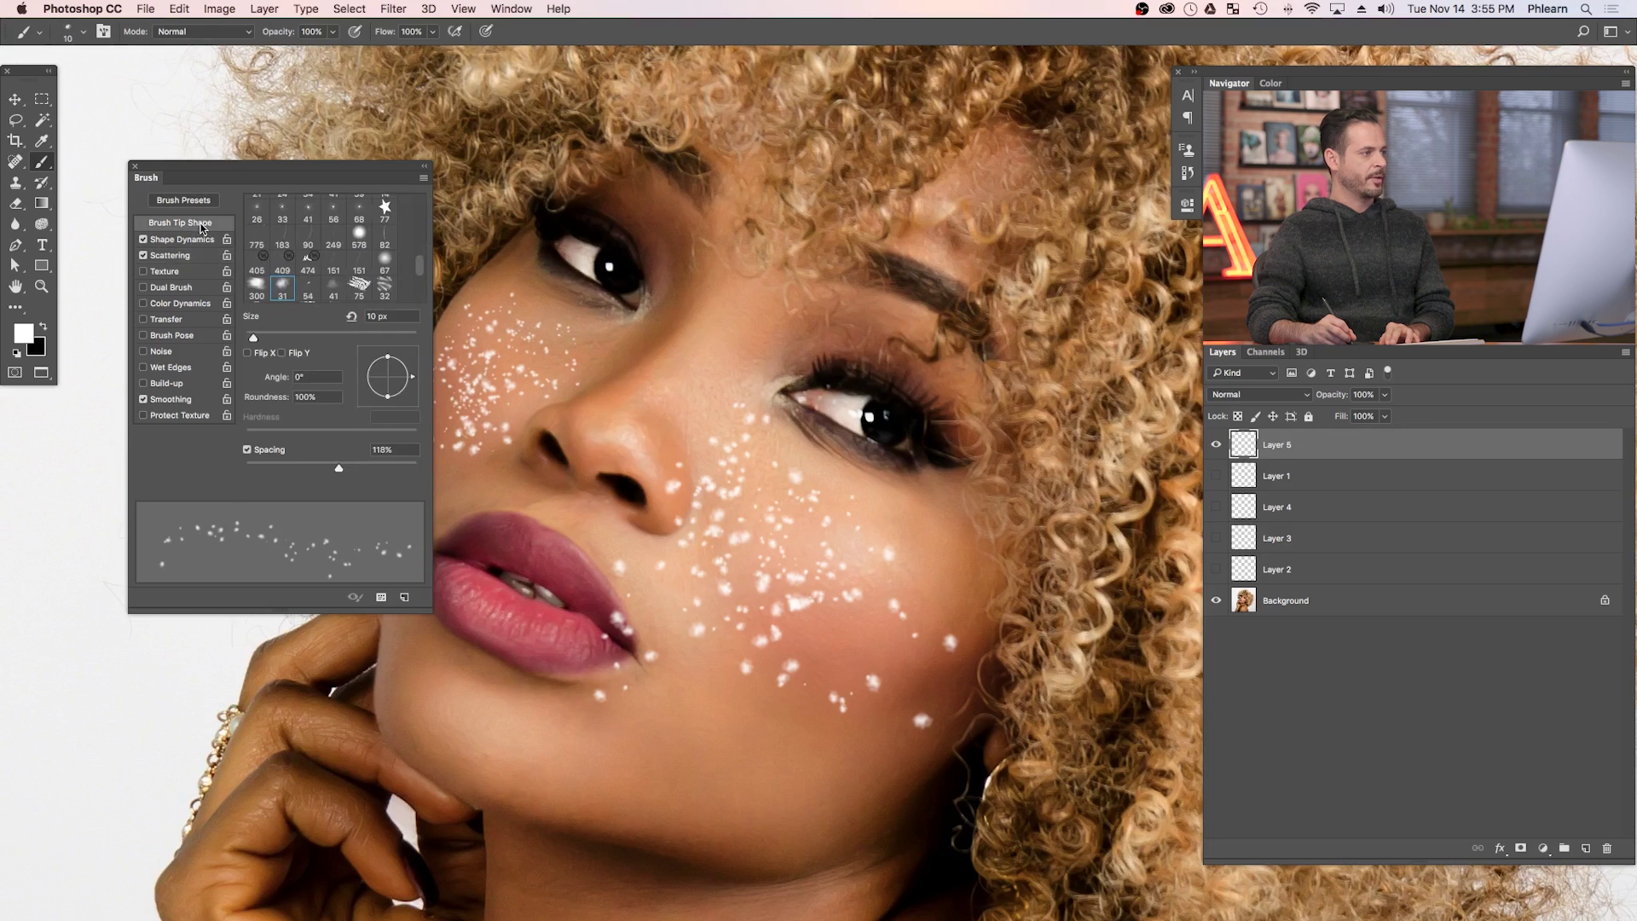
{"action": "left_click_drag", "start_coordinate": [345, 465], "coordinate": [377, 470]}
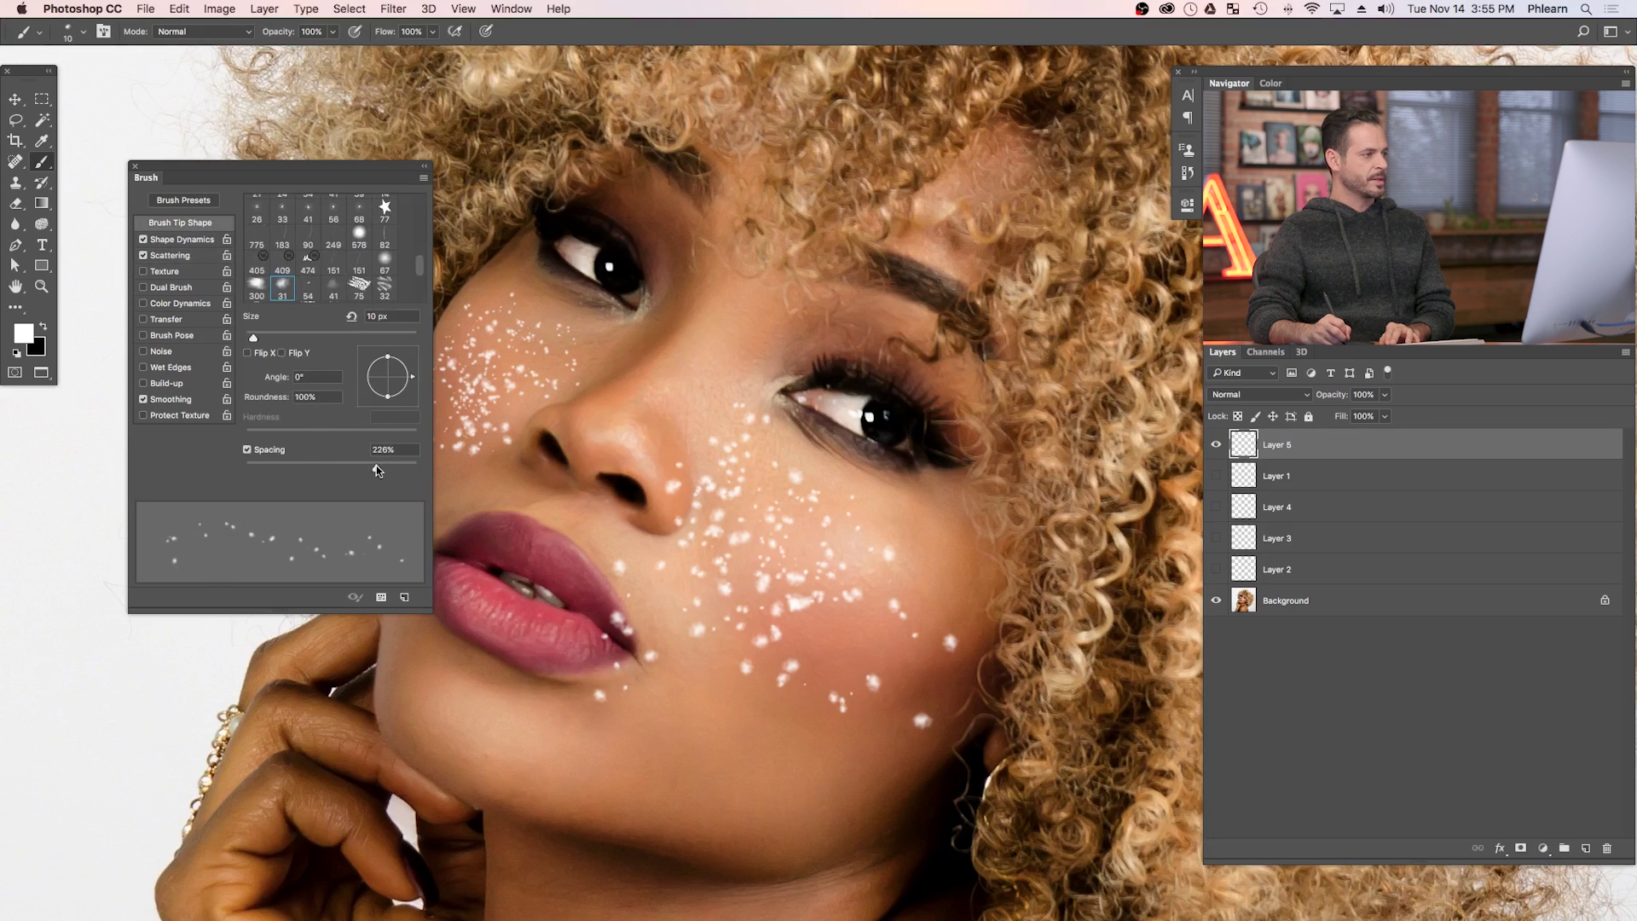
{"action": "mouse_move", "coordinate": [741, 751]}
{"action": "left_mouse_down"}
{"action": "mouse_move", "coordinate": [597, 760]}
{"action": "mouse_move", "coordinate": [646, 811]}
{"action": "mouse_move", "coordinate": [728, 813]}
{"action": "mouse_move", "coordinate": [543, 703]}
{"action": "mouse_move", "coordinate": [589, 781]}
{"action": "left_mouse_up"}
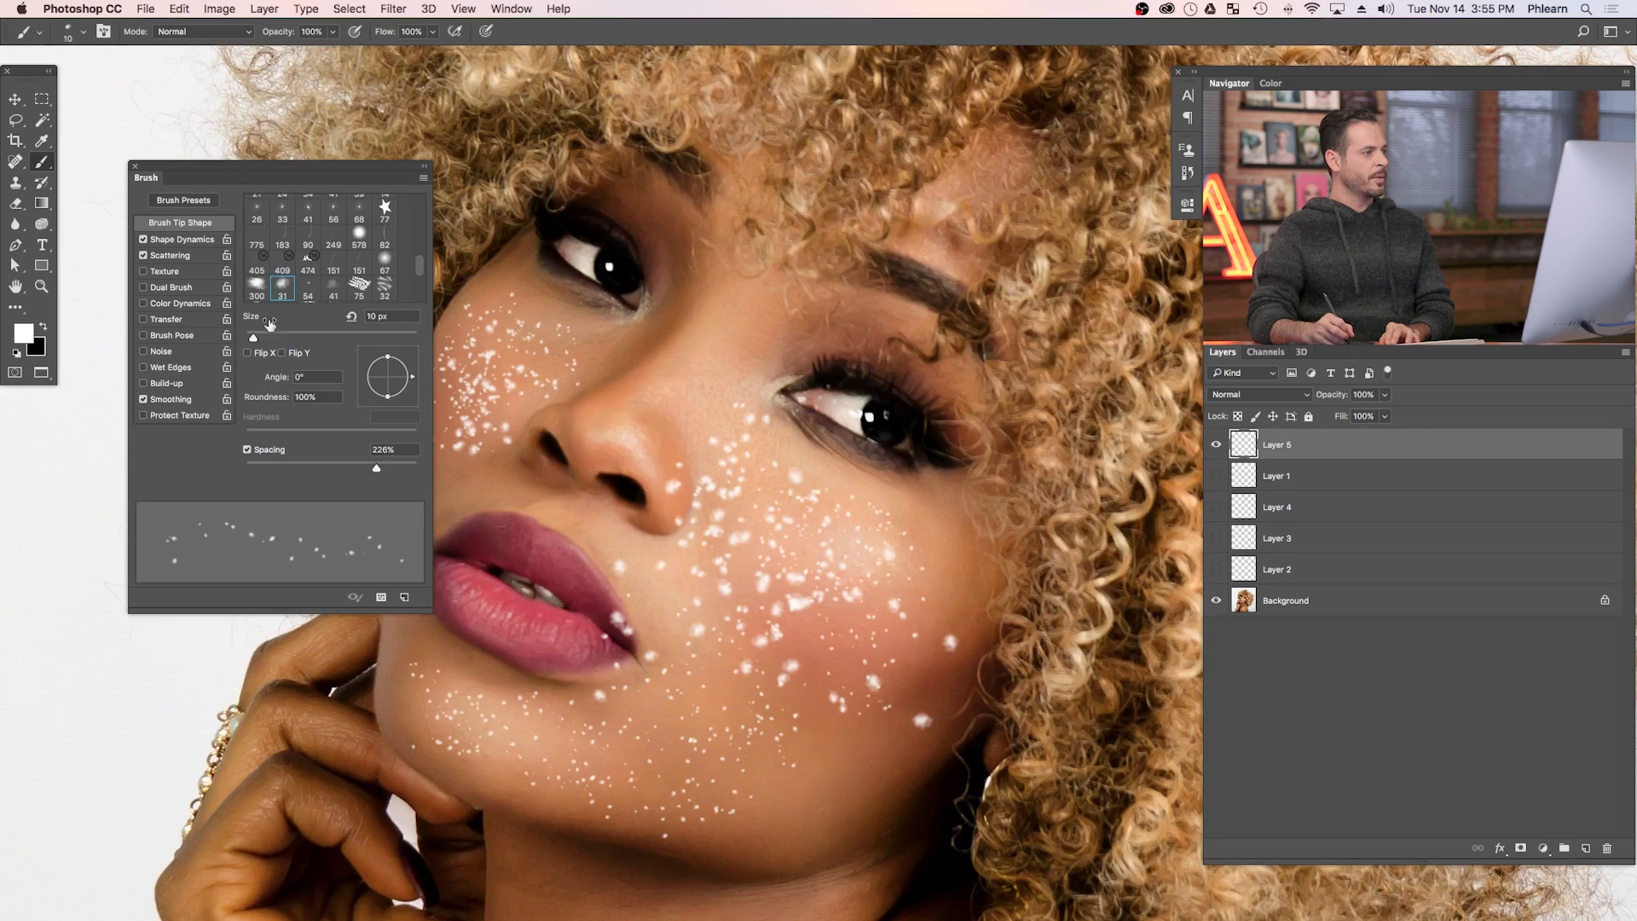
Enable Transfer with the flow jitter control set to Off, and undo all the test freckles painted on the face.
{"action": "left_click", "coordinate": [169, 319]}
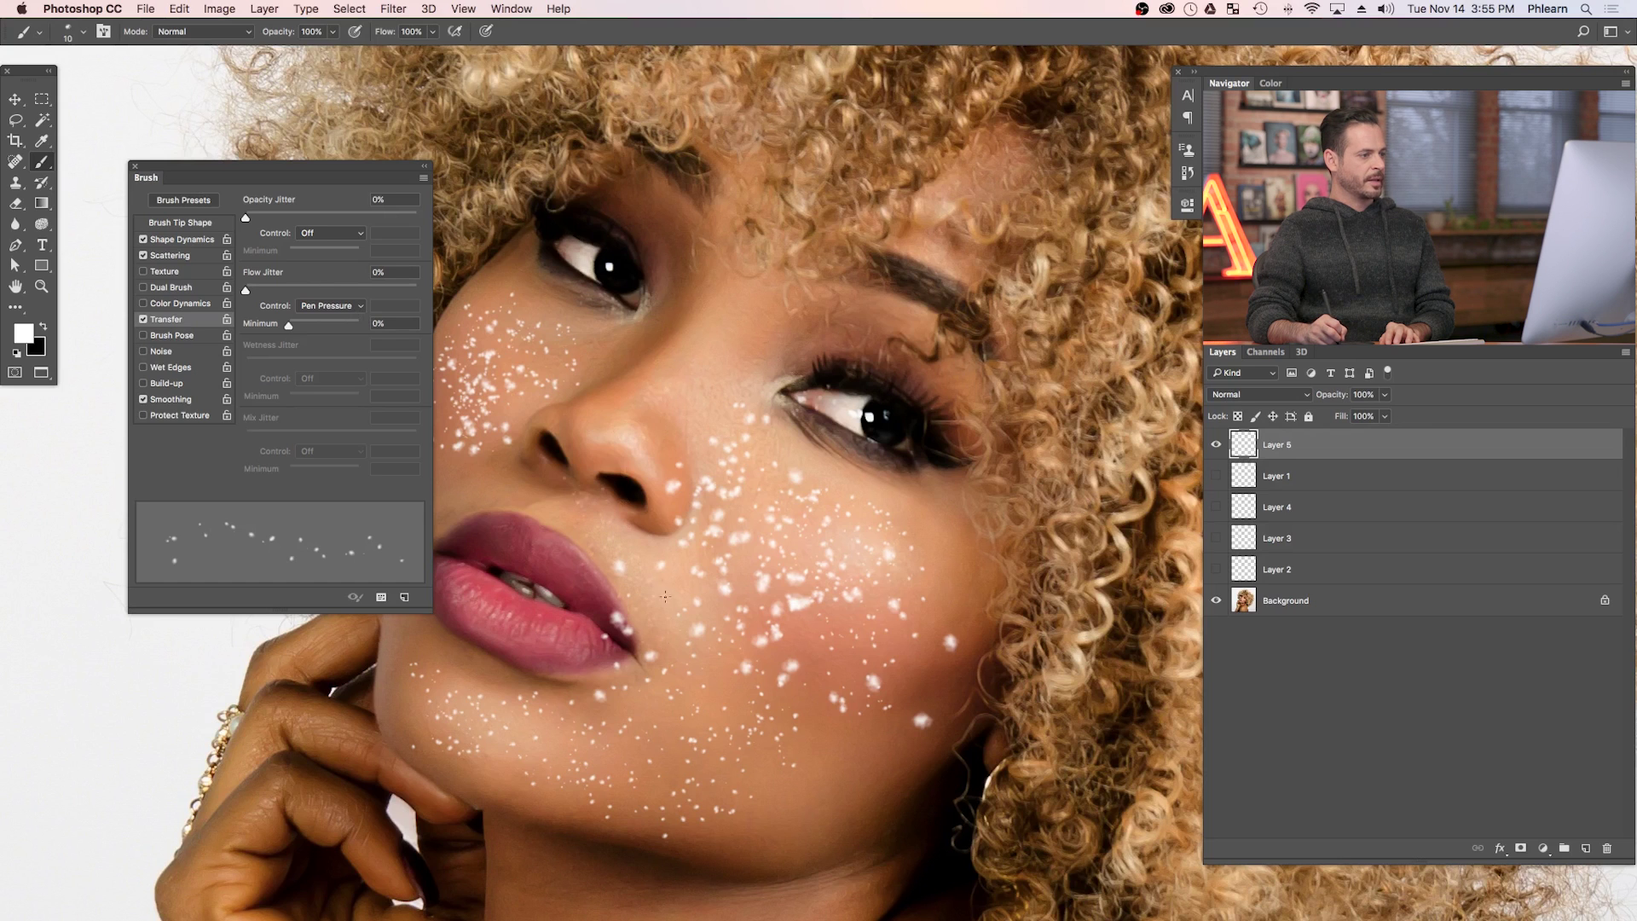
{"action": "key", "text": "super+z"}
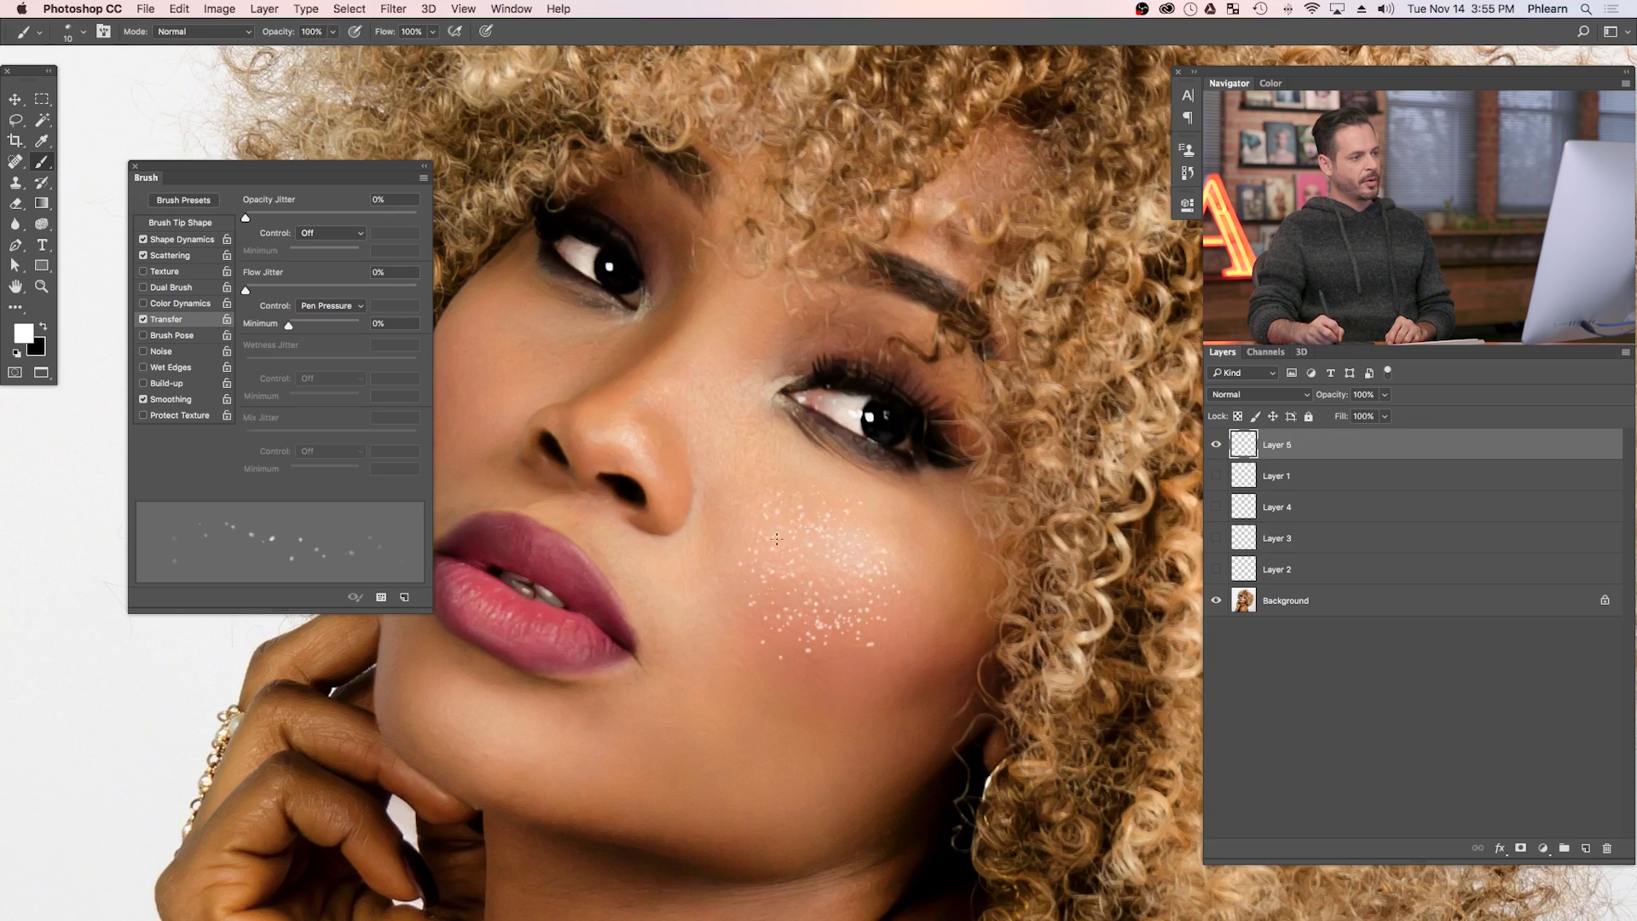
{"action": "key", "text": "super+z"}
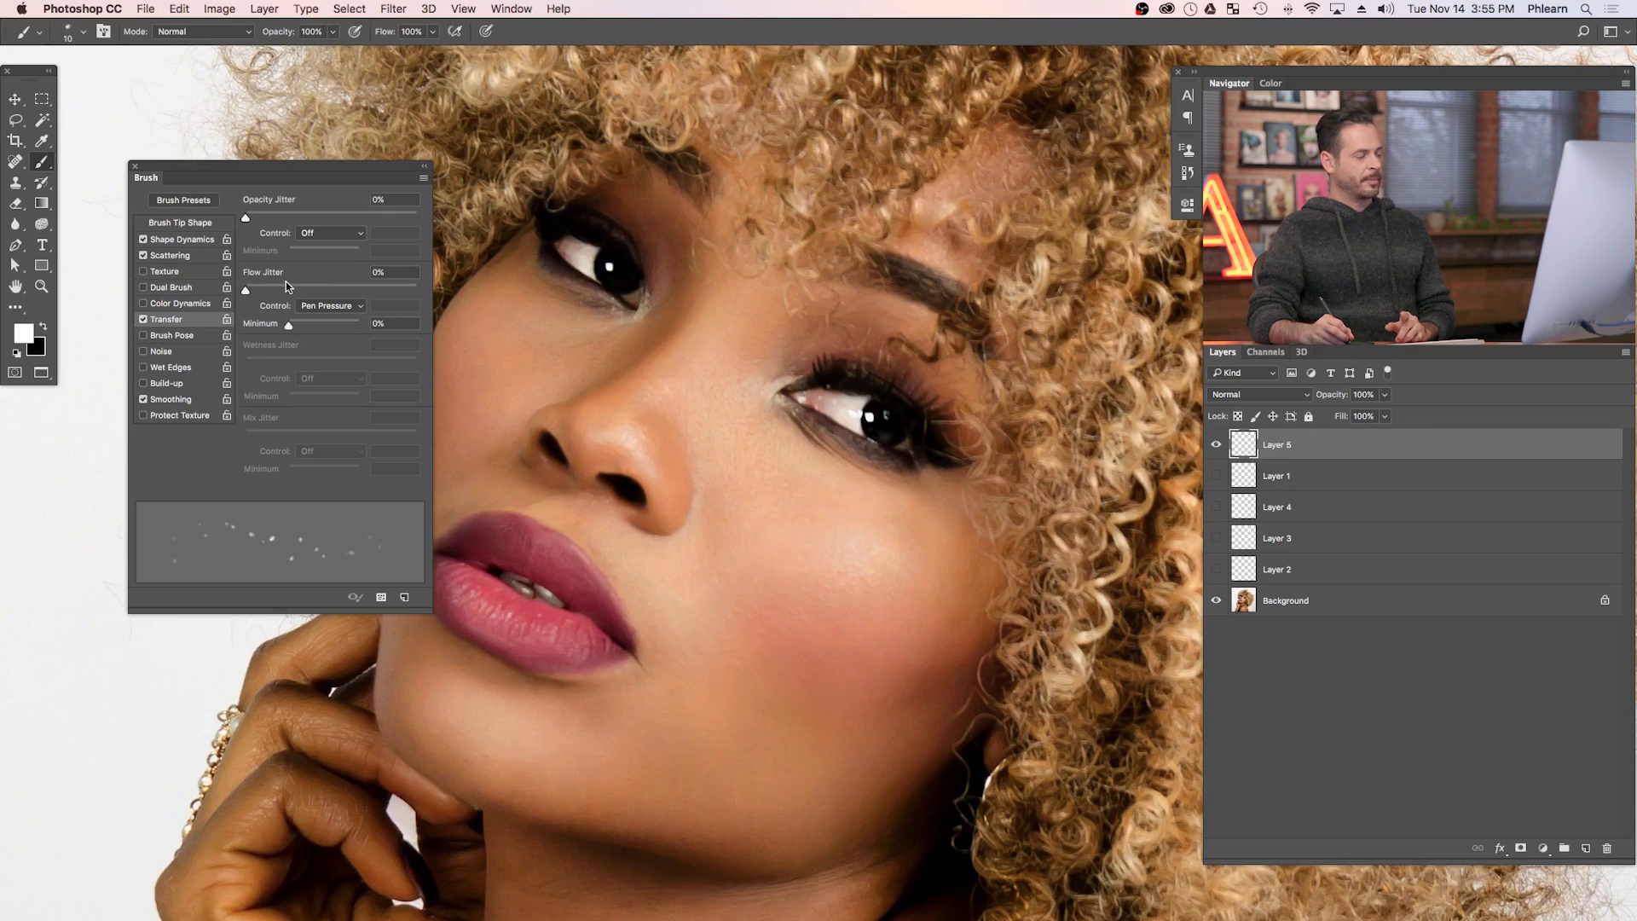
{"action": "left_click", "coordinate": [331, 303]}
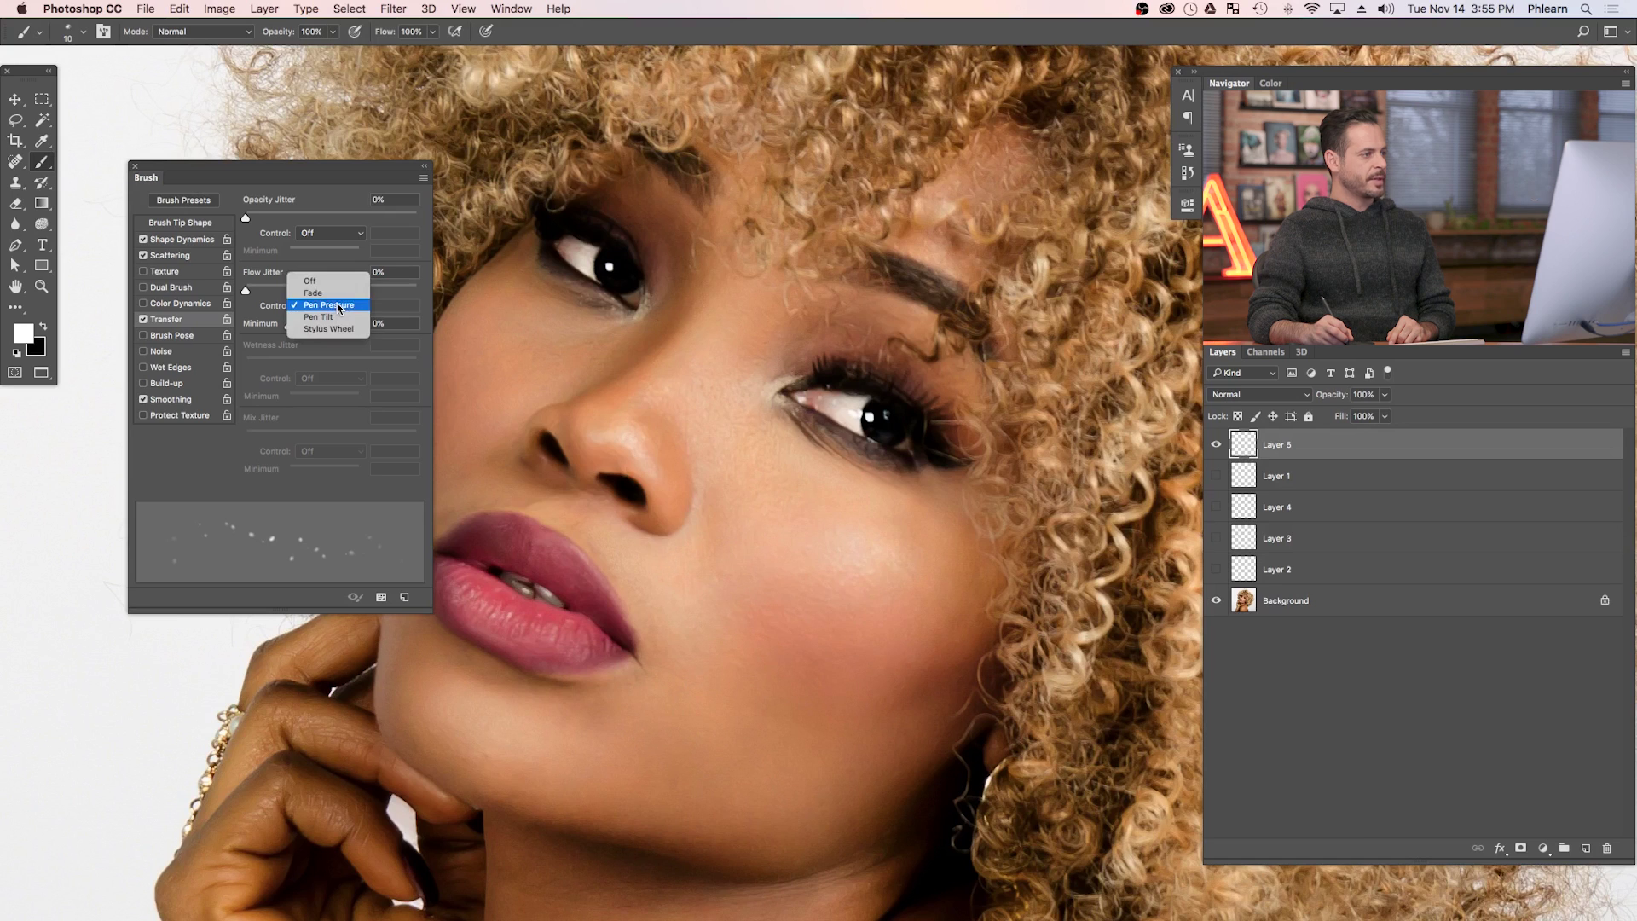
{"action": "left_click", "coordinate": [338, 282]}
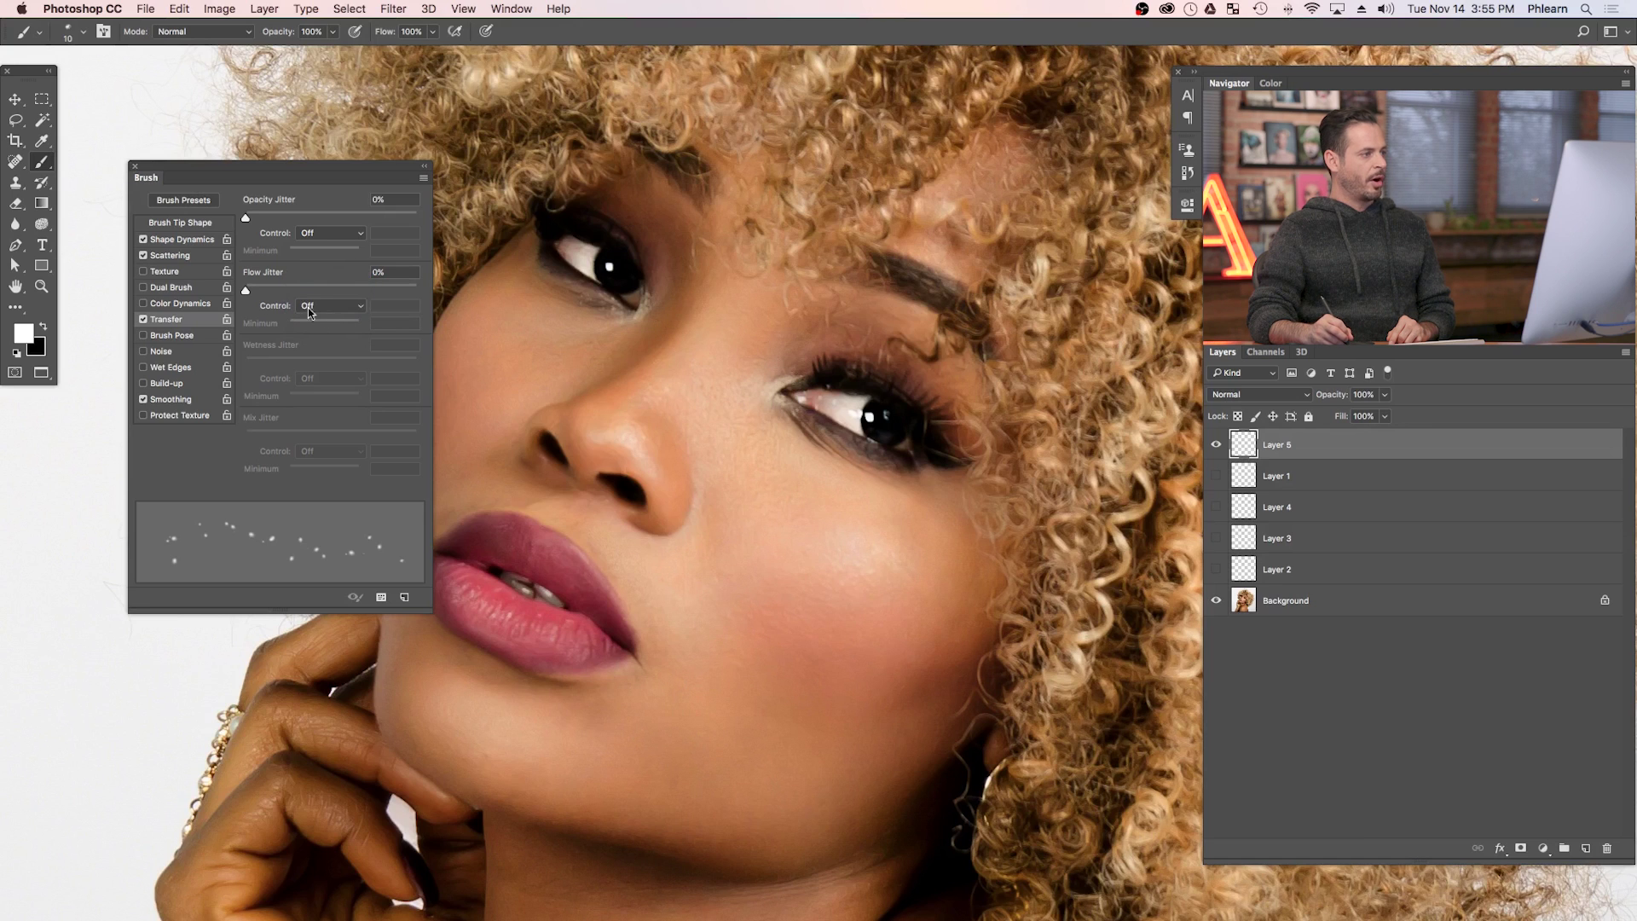
Paint test freckles over both cheeks, nose and chin with 100% flow jitter, raising the opacity jitter to 100% as well.
{"action": "left_click", "coordinate": [777, 567]}
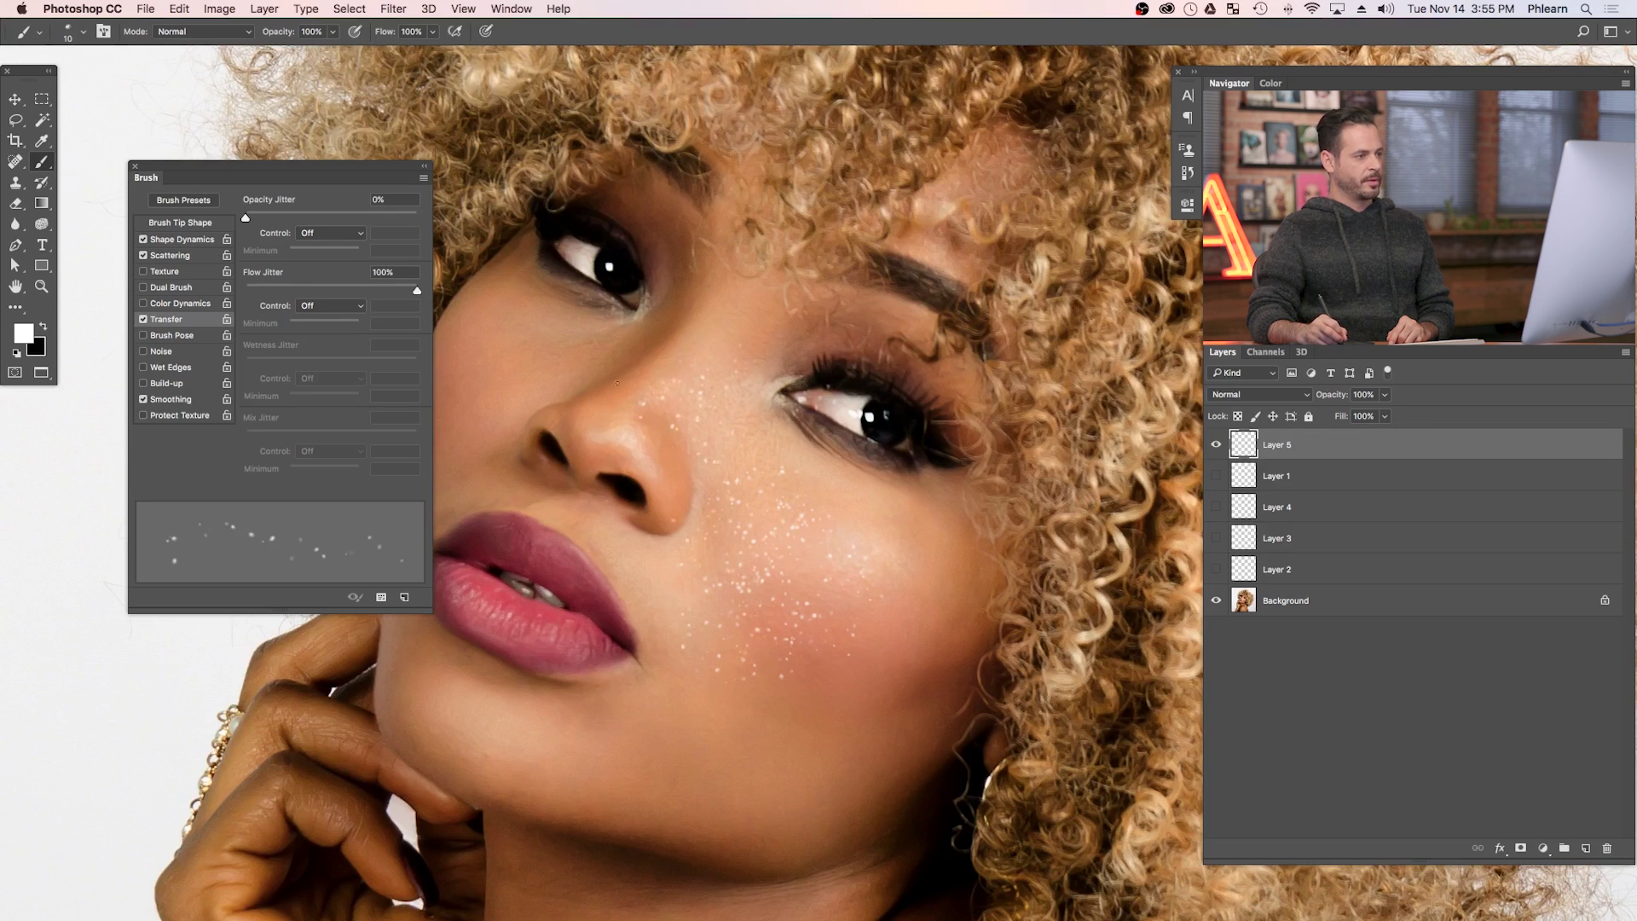
{"action": "left_click_drag", "start_coordinate": [635, 394], "coordinate": [520, 375]}
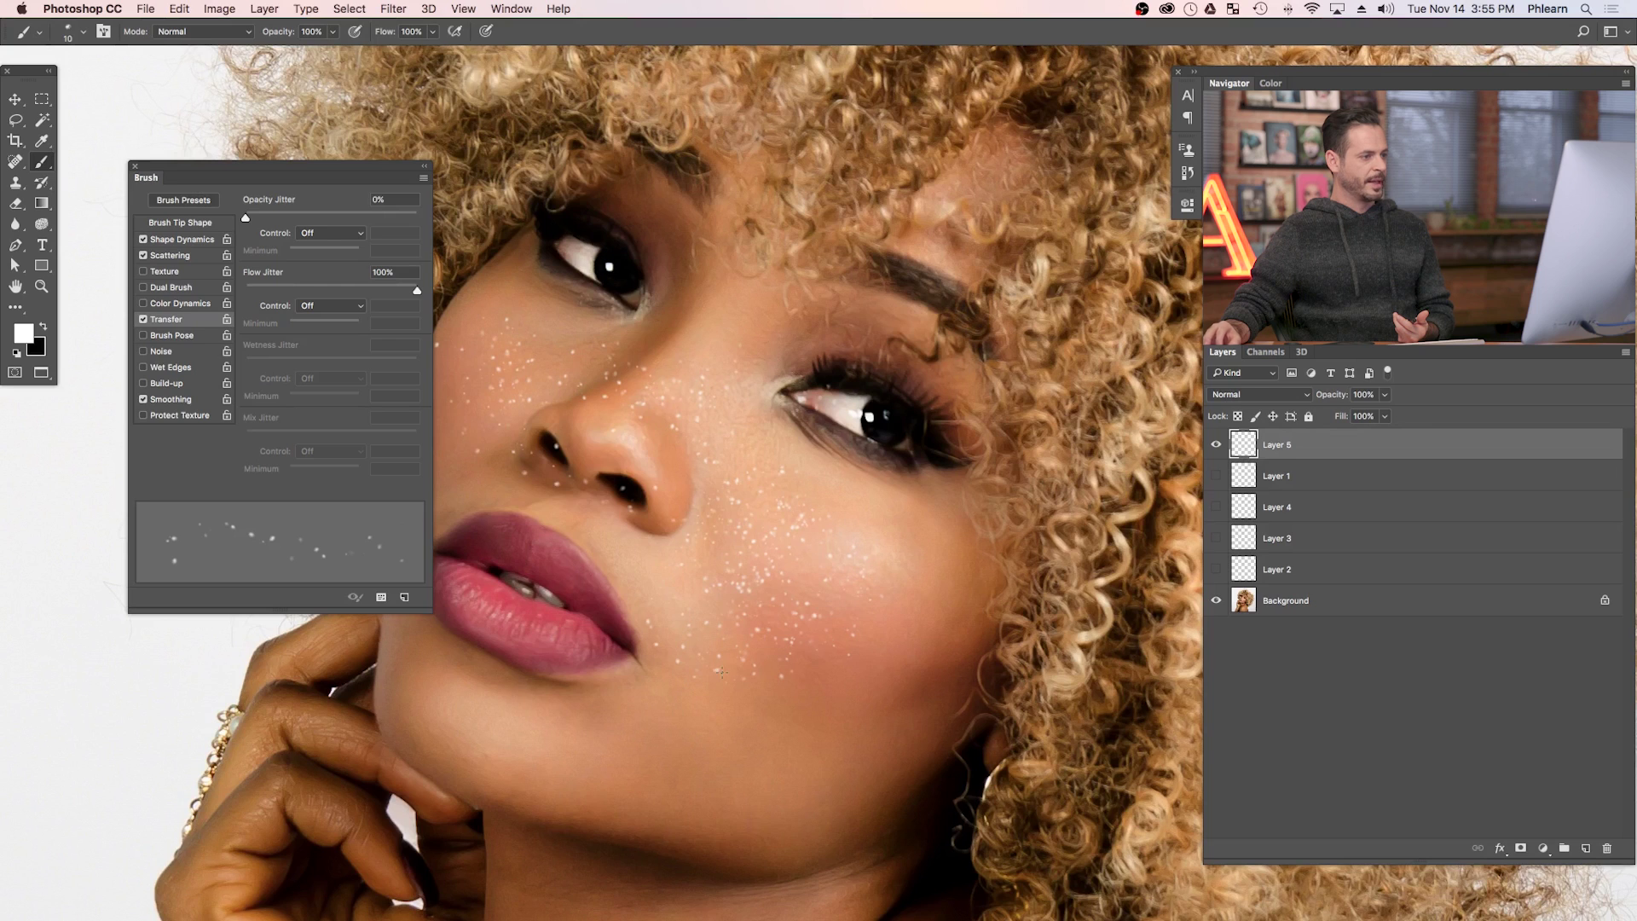
{"action": "left_click_drag", "start_coordinate": [246, 217], "coordinate": [417, 216]}
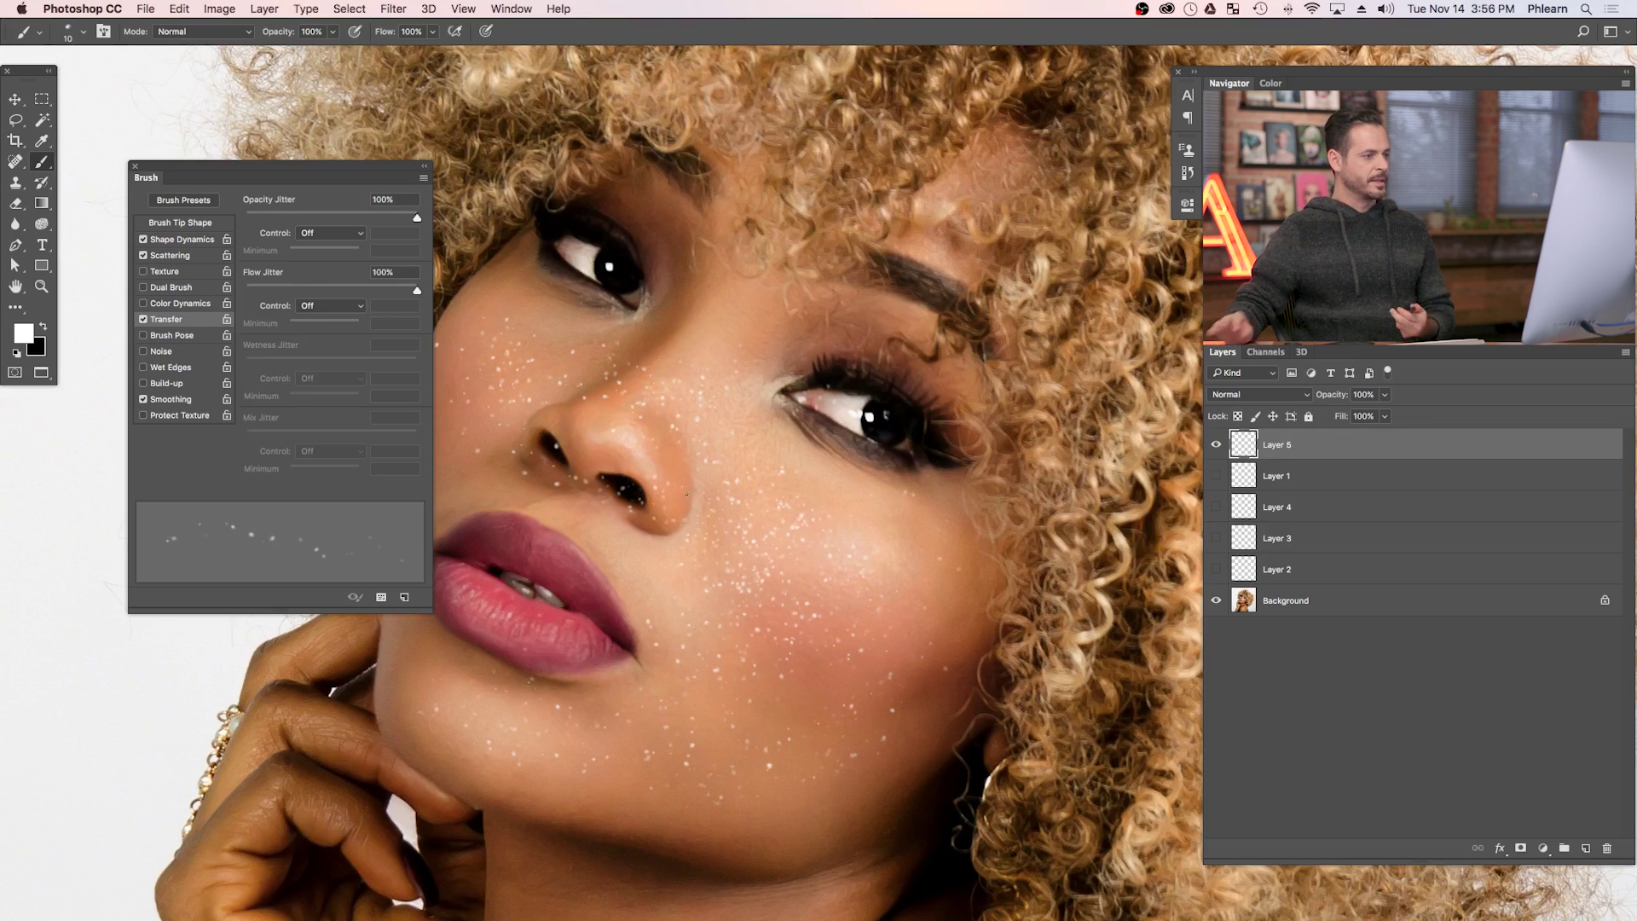
Clear all test freckles from Layer 5 and set the opacity jitter to 0%.
{"action": "key", "text": "super+a"}
{"action": "key", "text": "Delete"}
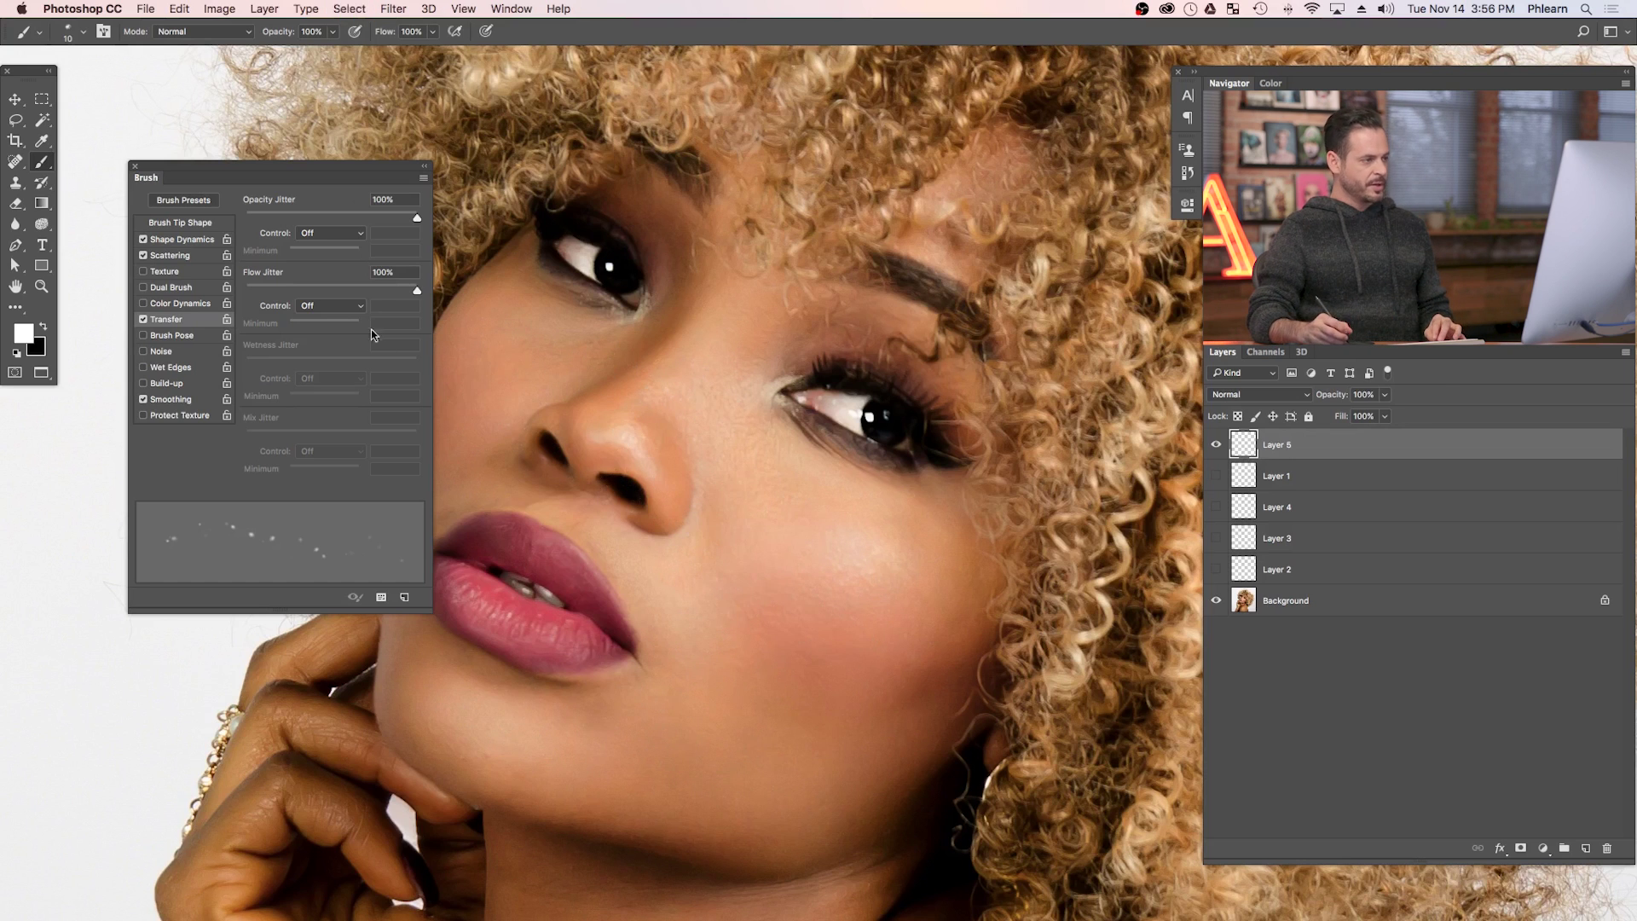
{"action": "left_click_drag", "start_coordinate": [305, 213], "coordinate": [204, 209]}
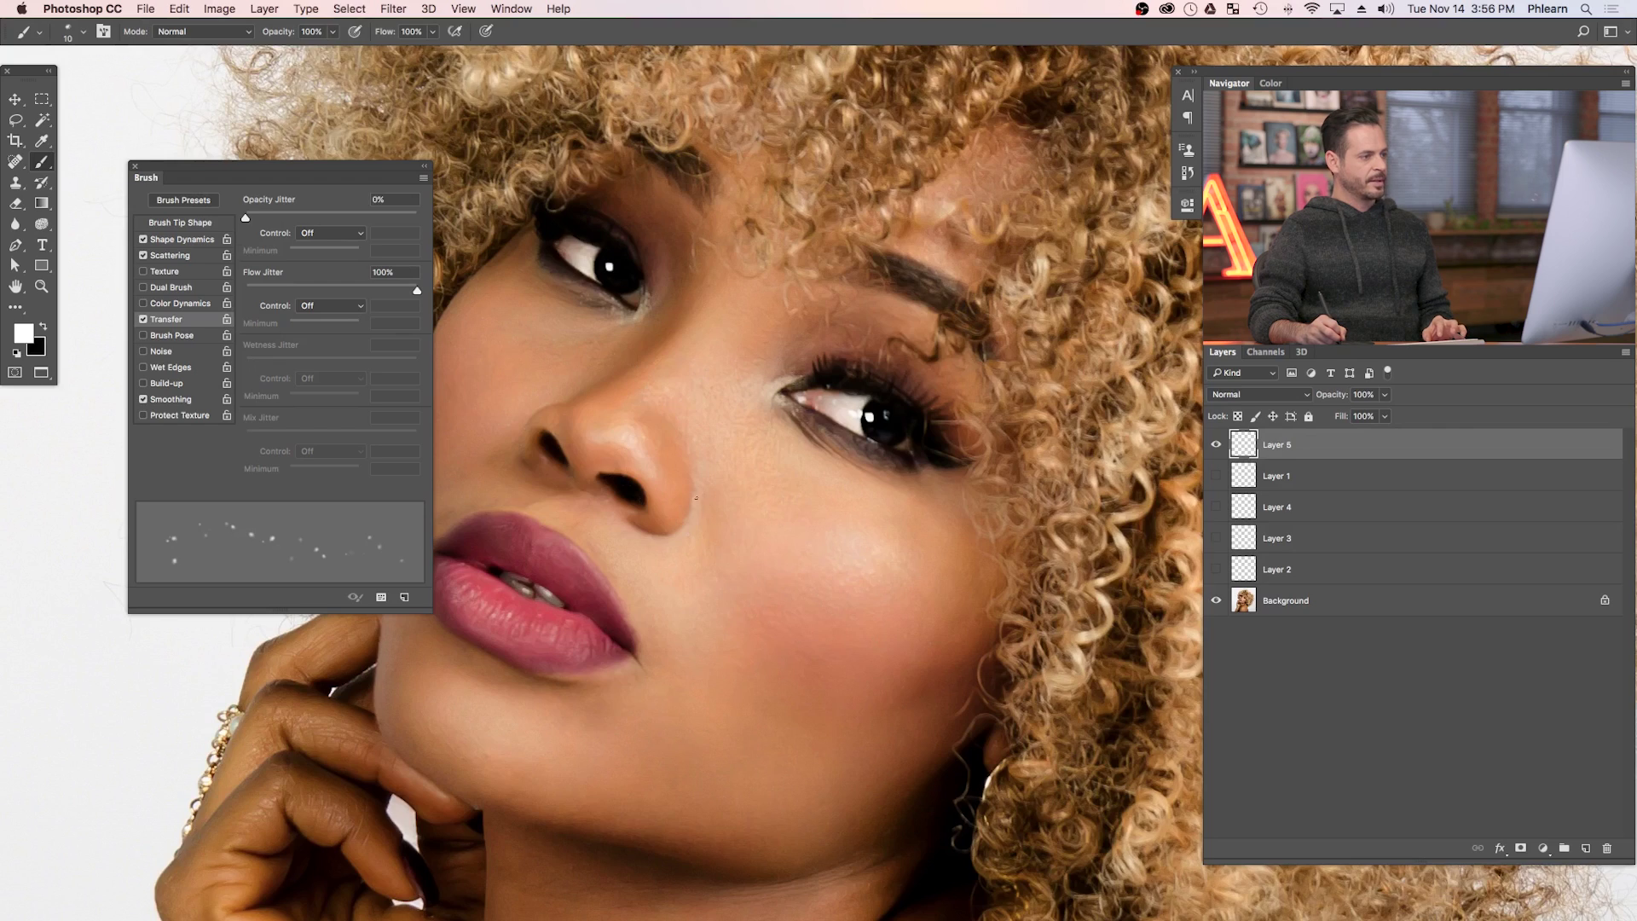
Add a Curves adjustment layer and darken the midtones by pulling the curve to input 148, output 100.
{"action": "scroll", "coordinate": [745, 512], "scroll_direction": "left", "scroll_amount": 2}
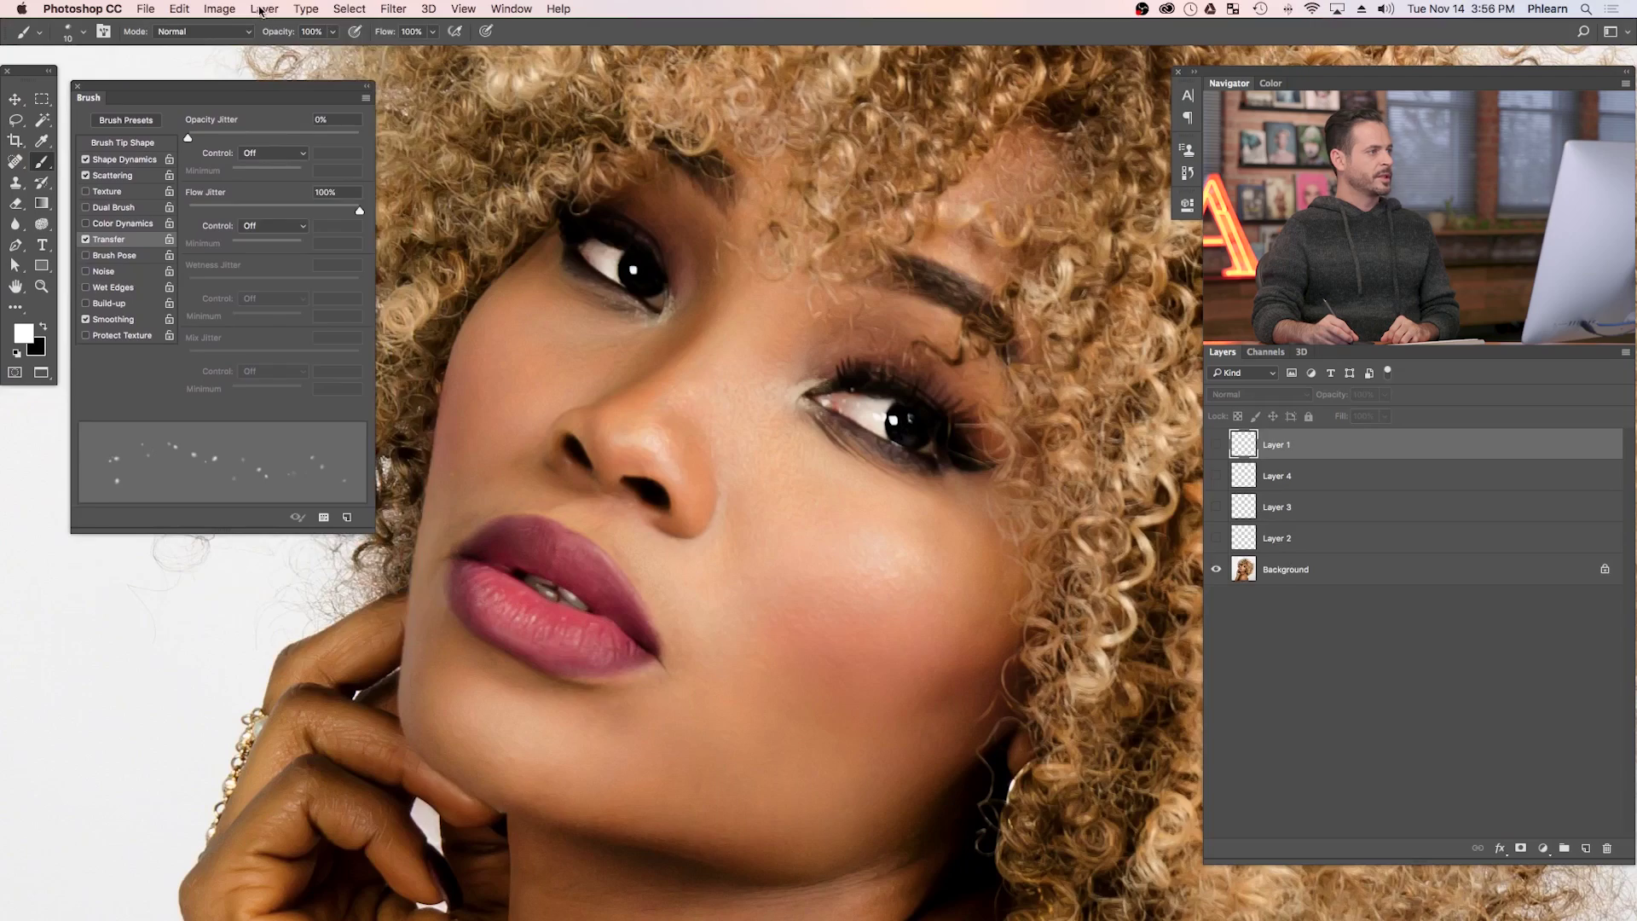
{"action": "left_click", "coordinate": [264, 9]}
{"action": "mouse_move", "coordinate": [341, 224]}
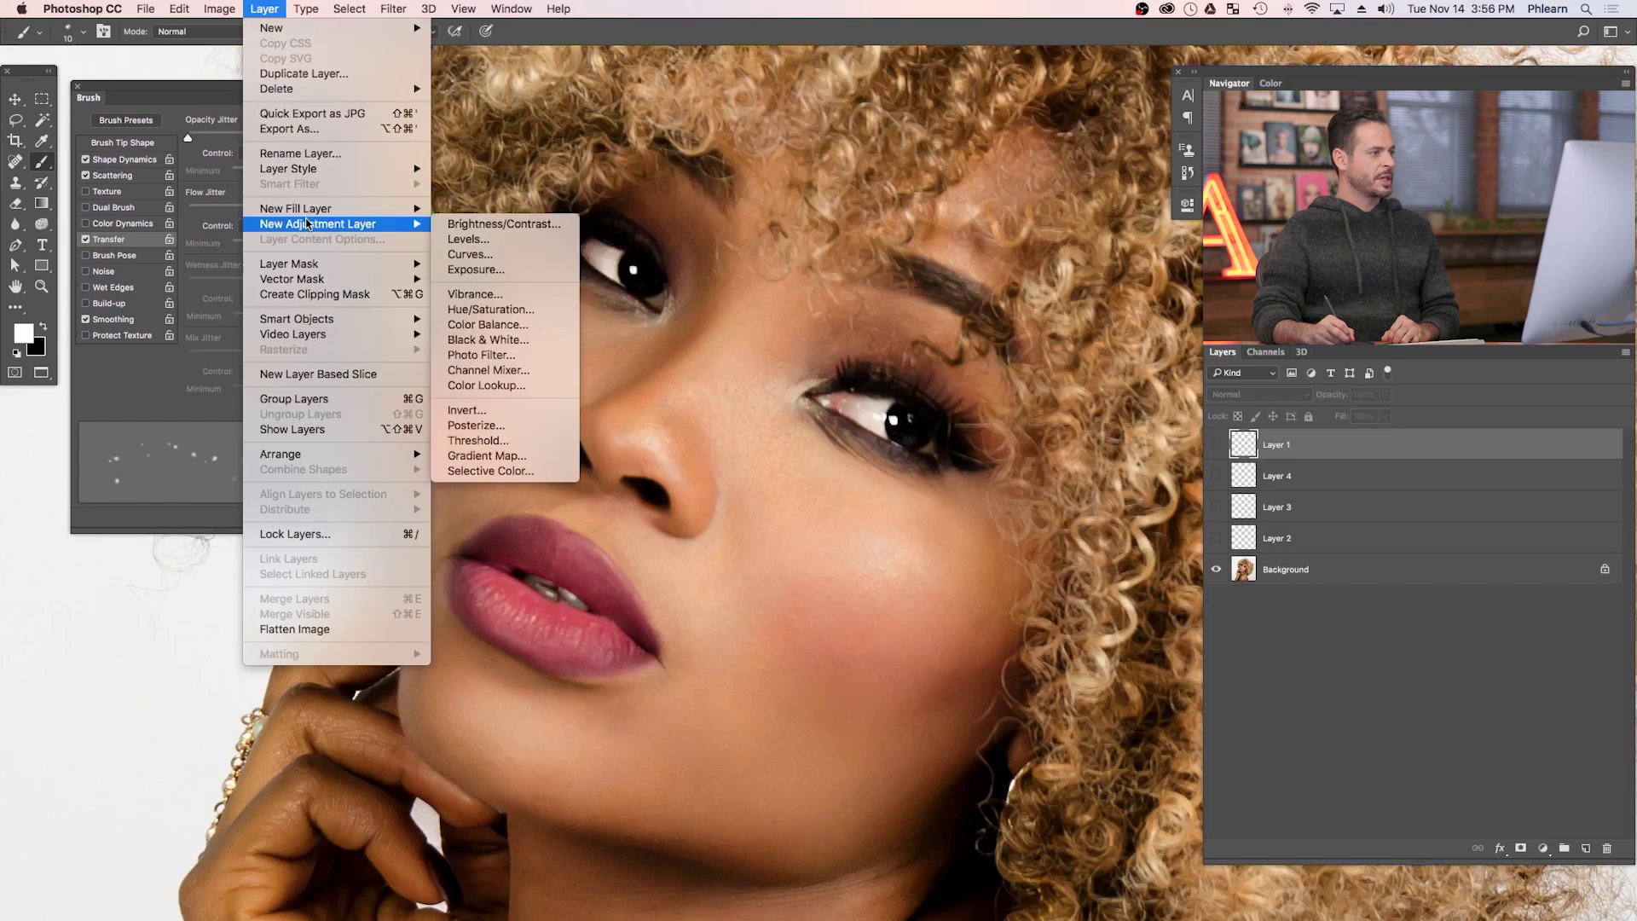
{"action": "left_click", "coordinate": [614, 264]}
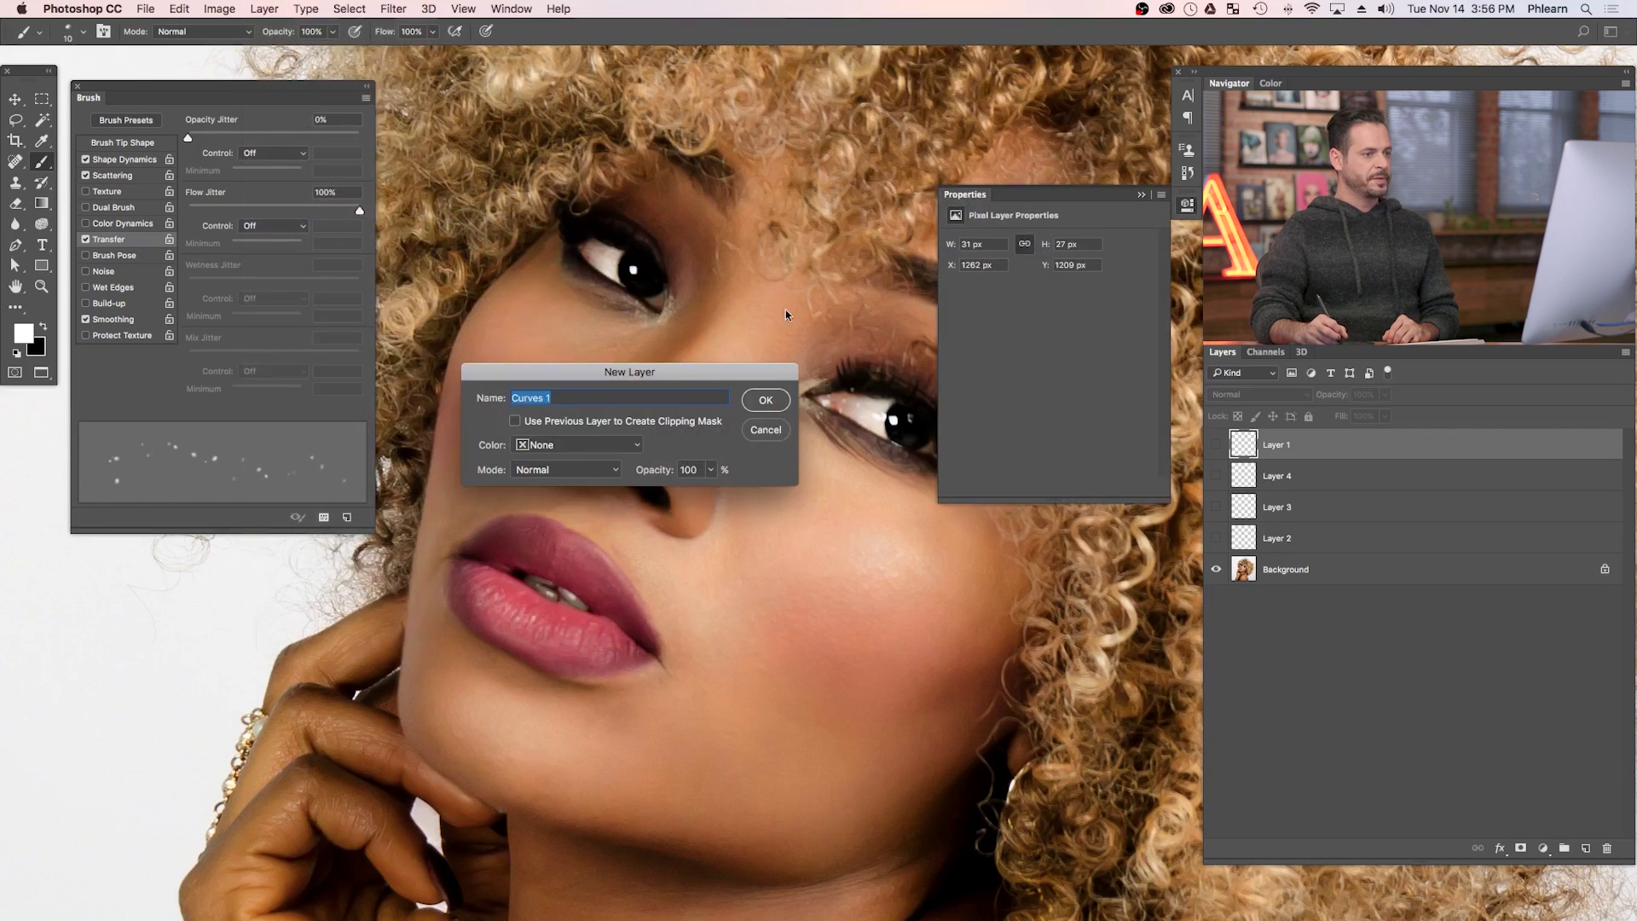
{"action": "key", "text": "Return"}
{"action": "left_click_drag", "start_coordinate": [1060, 370], "coordinate": [1073, 375]}
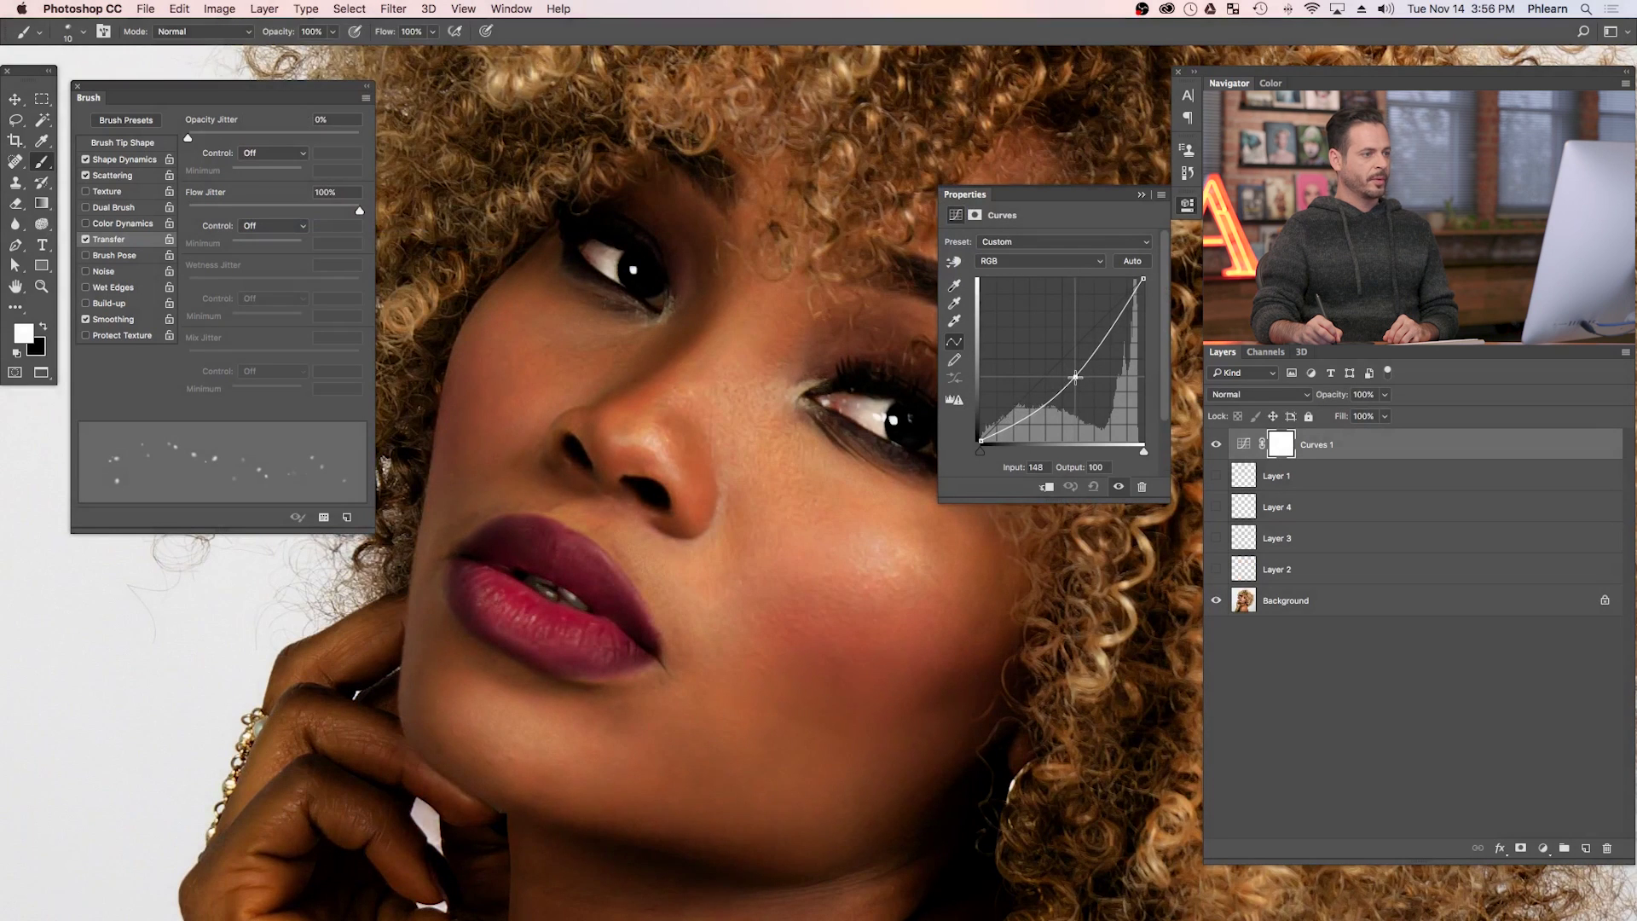
Invert the Curves 1 layer mask to black and collapse its properties.
{"action": "left_click", "coordinate": [1278, 450]}
{"action": "key", "text": "super+i"}
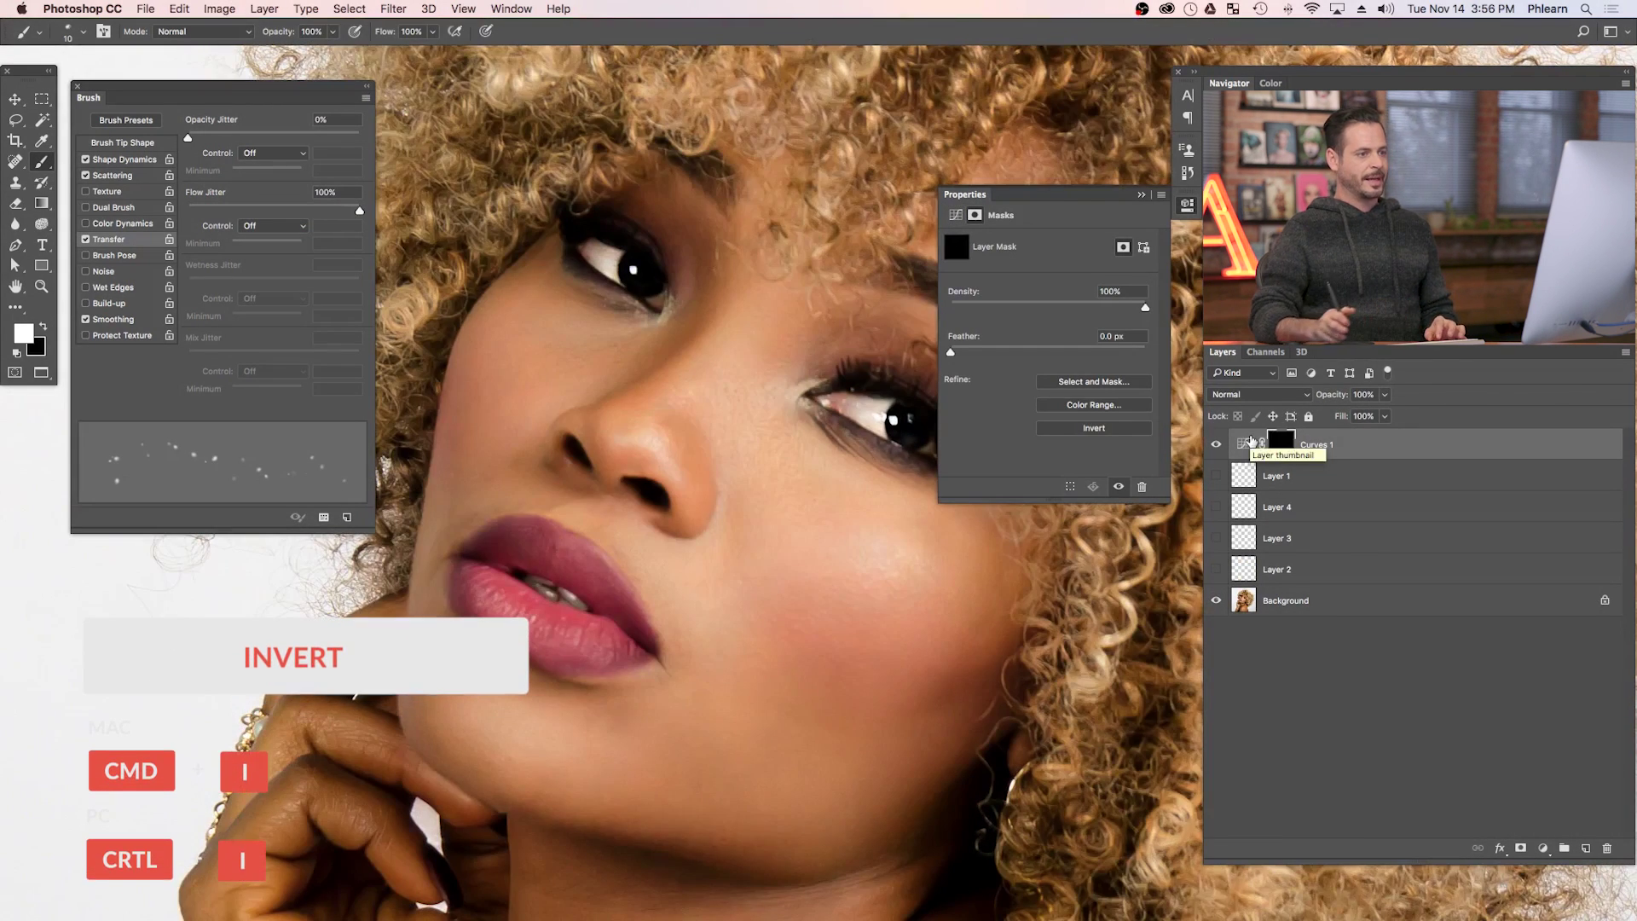
{"action": "left_click", "coordinate": [1186, 212]}
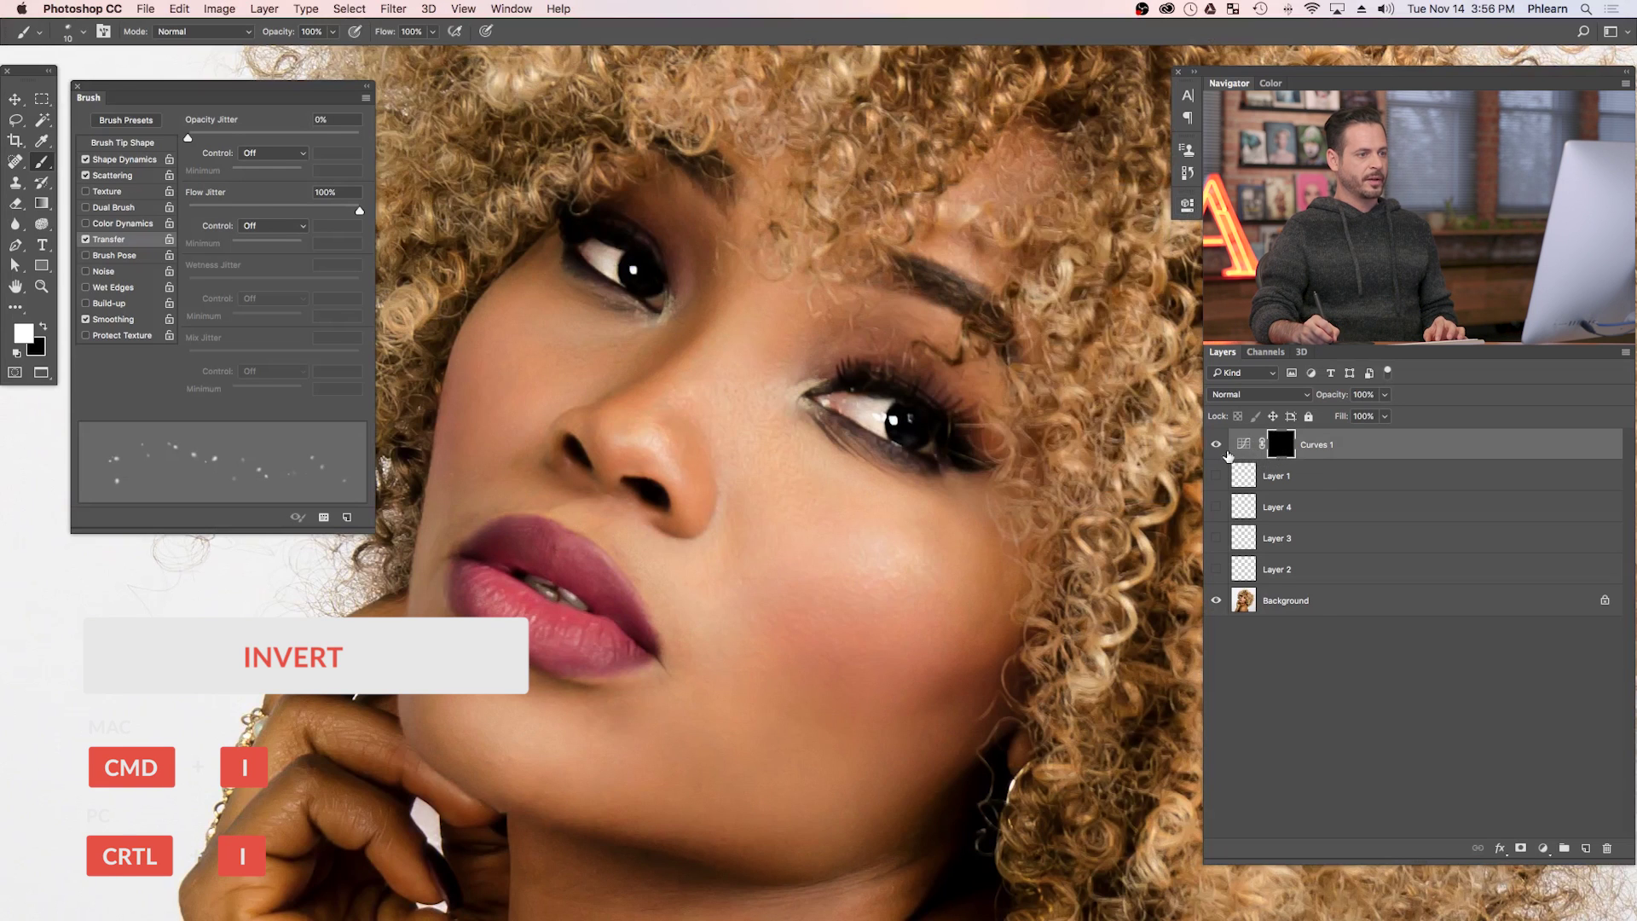
Delete the hidden freckle layers from Layer 1 down to Layer 2, keeping only Curves 1 and the Background.
{"action": "left_click", "coordinate": [1284, 486]}
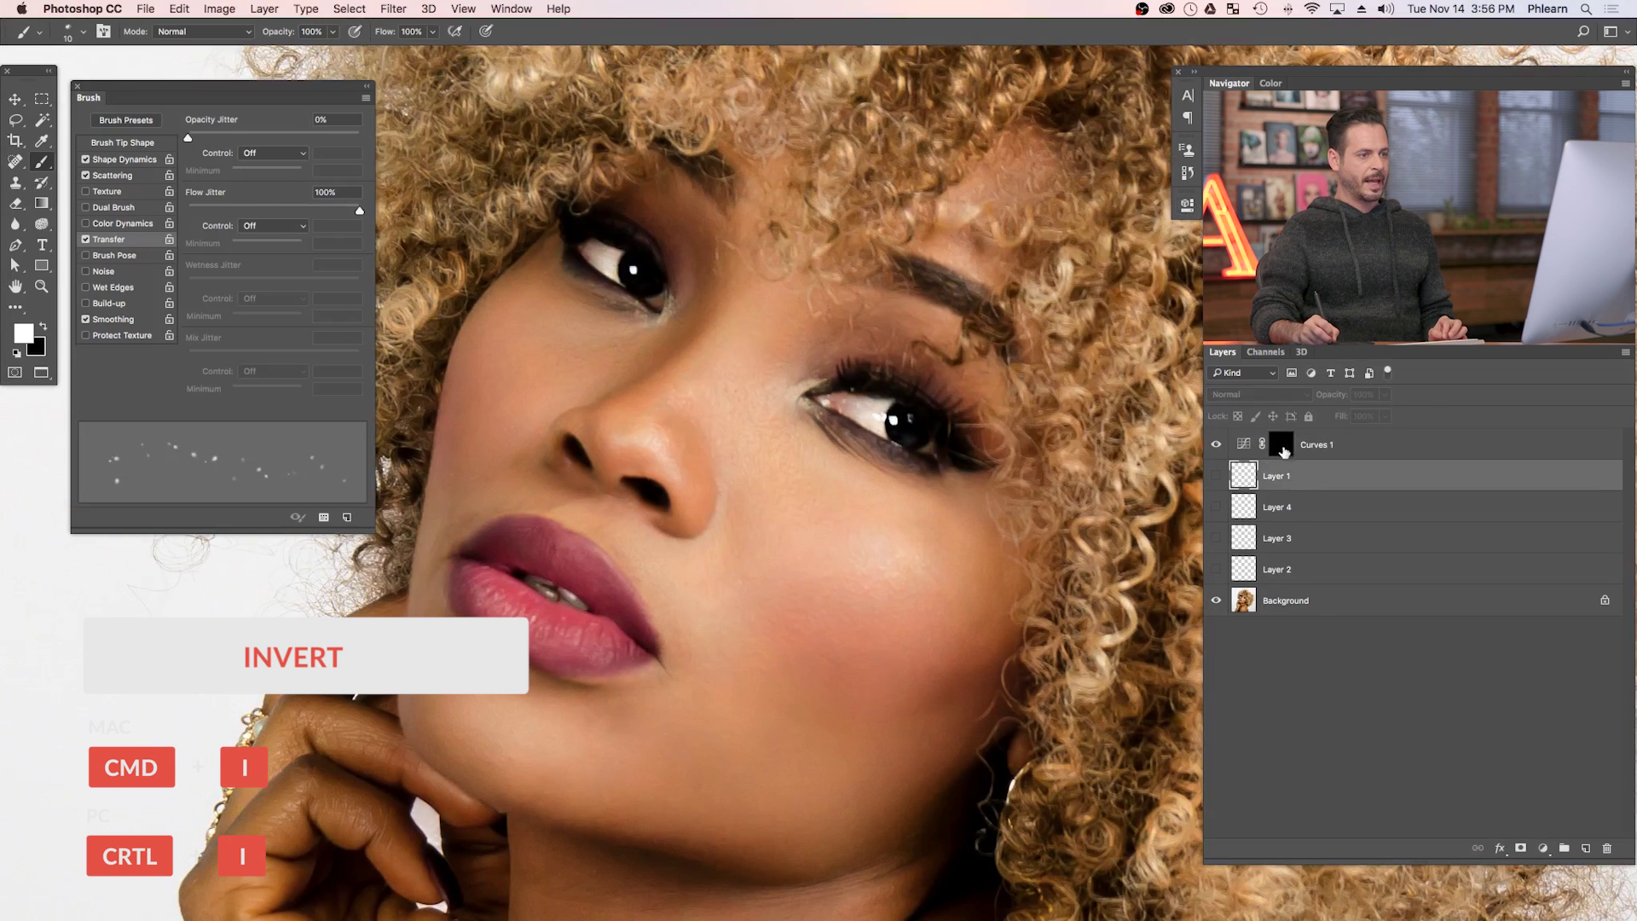
{"action": "left_click", "coordinate": [1289, 571], "text": "shift"}
{"action": "key", "text": "Delete"}
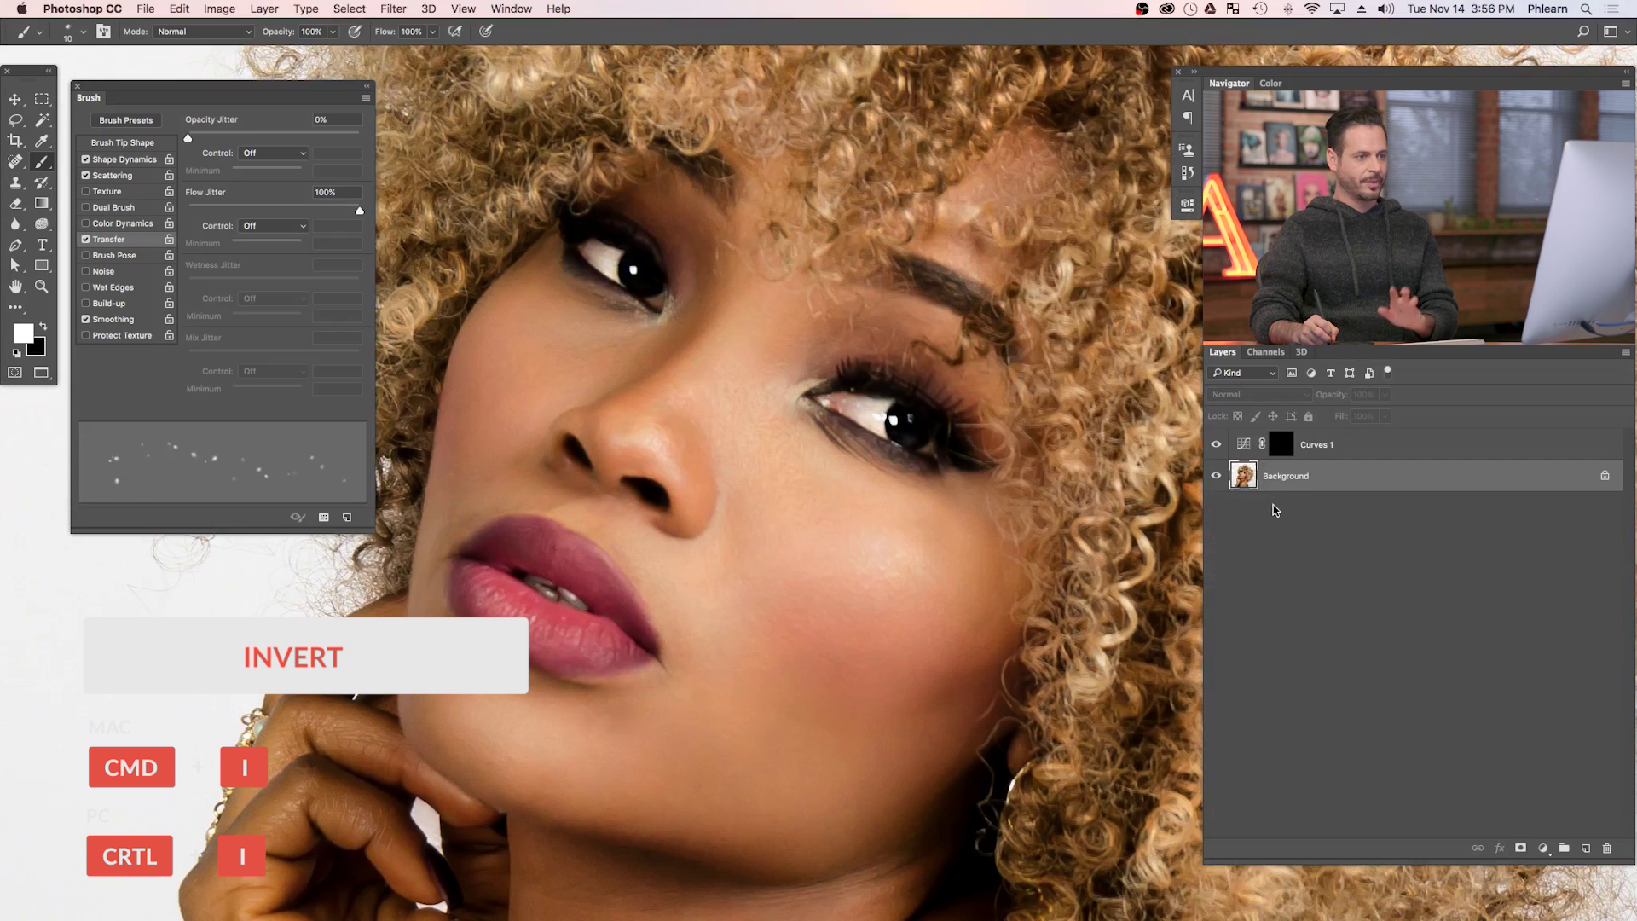
Paint white freckles on the Curves 1 mask over the cheeks, nose and chin, switching the flow jitter control to Pen Pressure.
{"action": "left_click", "coordinate": [1276, 449]}
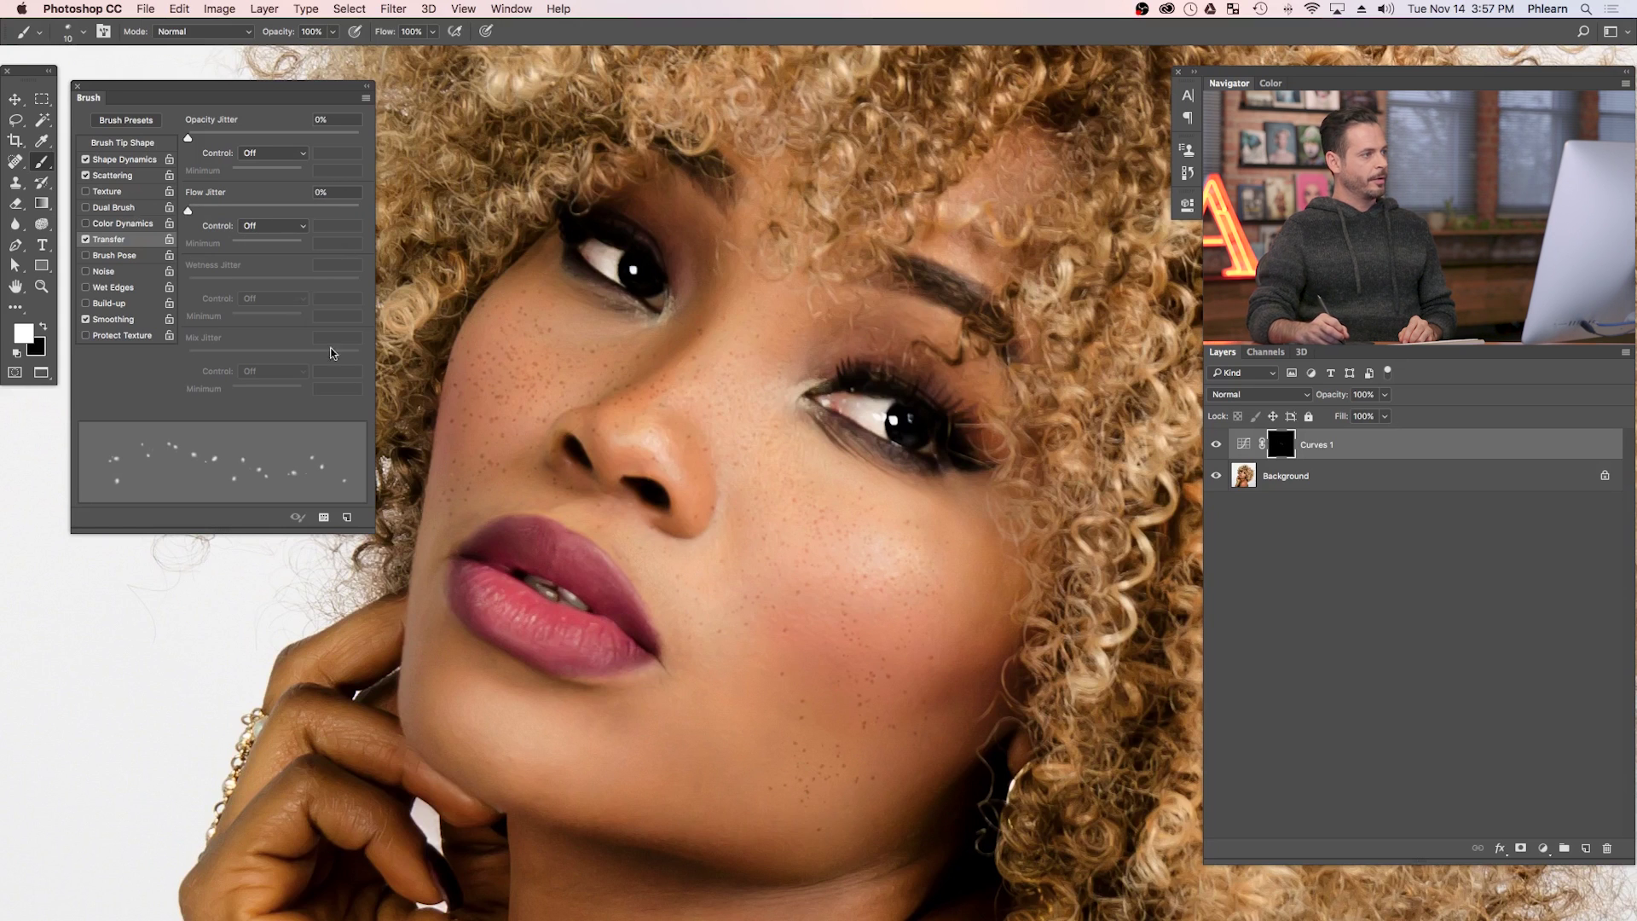
{"action": "left_click", "coordinate": [274, 226]}
{"action": "left_click", "coordinate": [283, 250]}
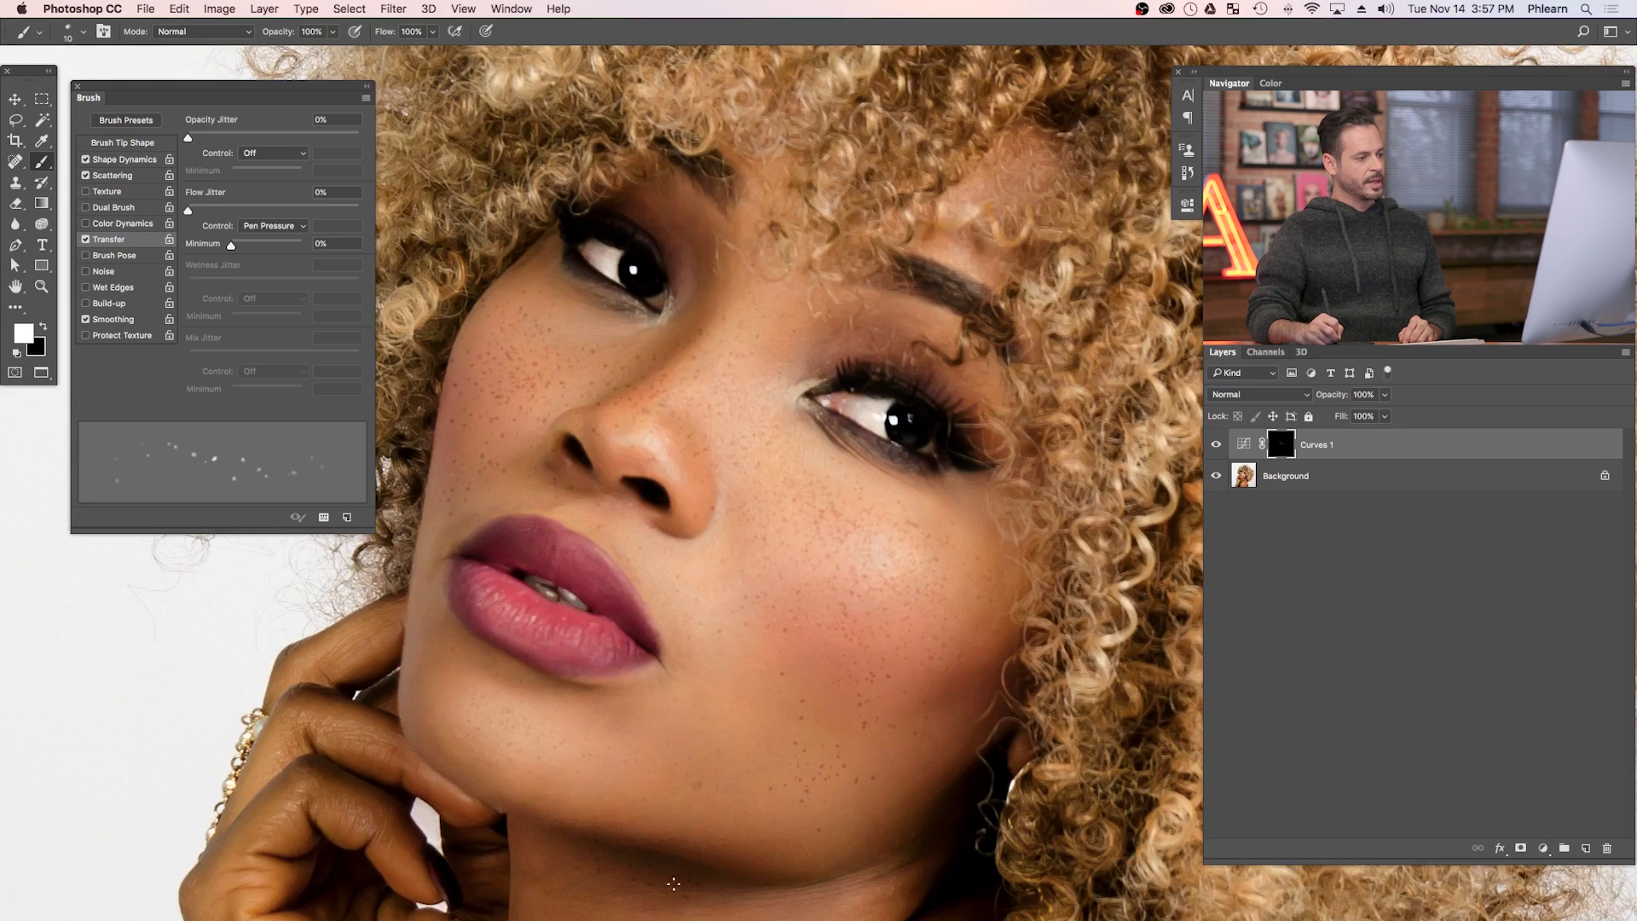
{"action": "mouse_move", "coordinate": [764, 732]}
{"action": "left_mouse_down"}
{"action": "mouse_move", "coordinate": [698, 653]}
{"action": "mouse_move", "coordinate": [718, 692]}
{"action": "mouse_move", "coordinate": [818, 733]}
{"action": "mouse_move", "coordinate": [731, 760]}
{"action": "left_mouse_up"}
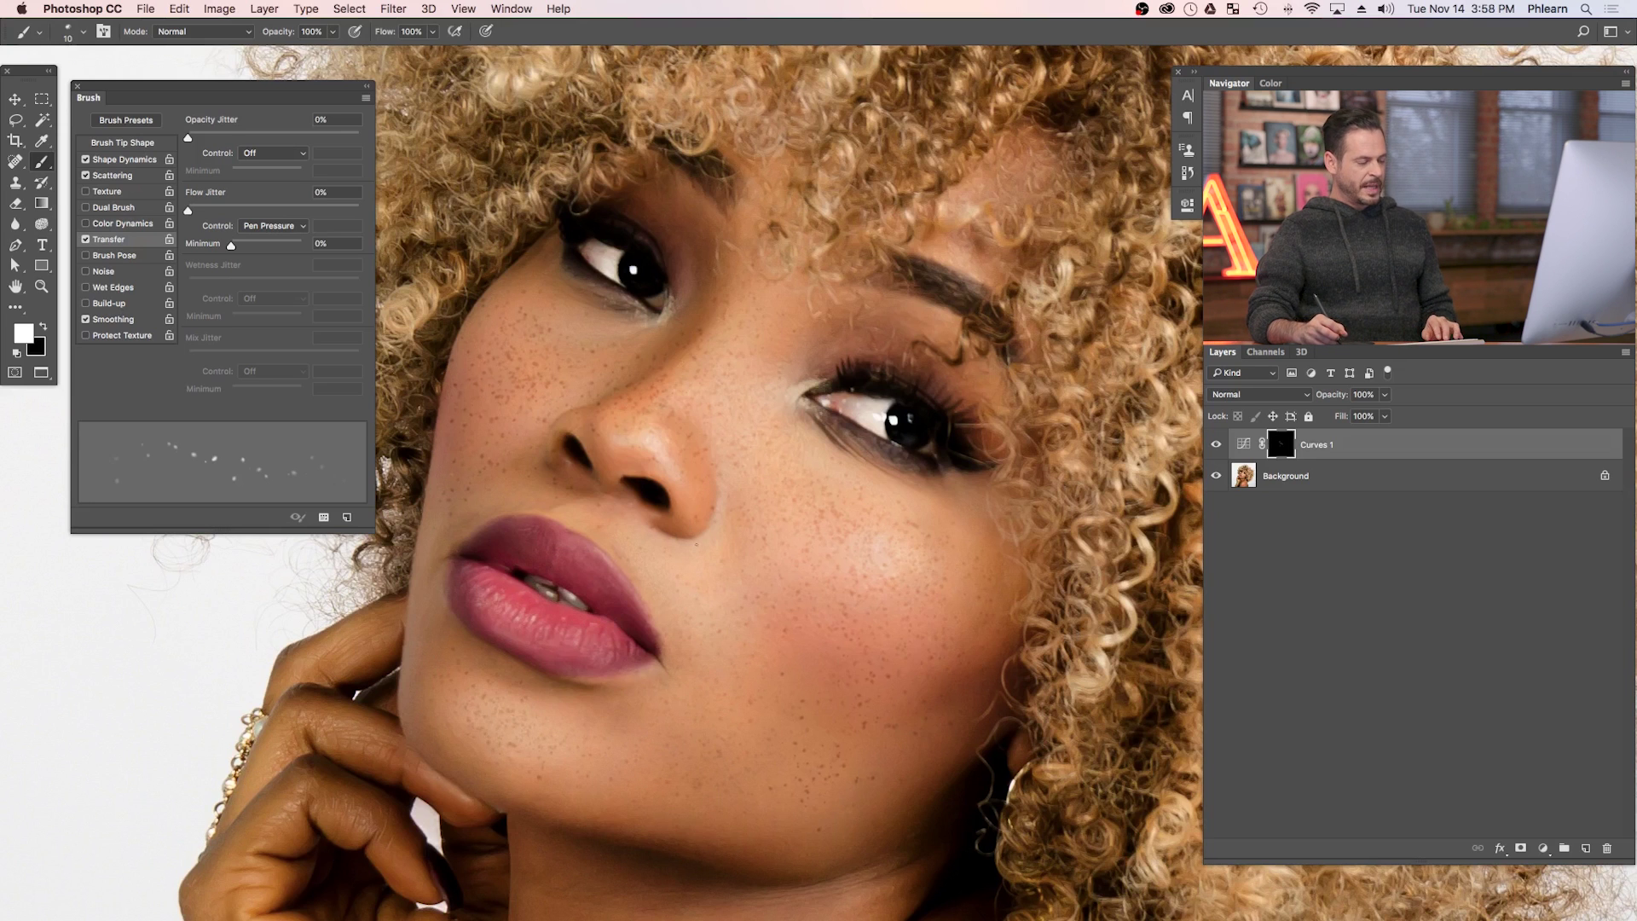
Fade the freckles across the face on the Curves 1 mask with a large soft Eraser at 20% flow, and compare before and after.
{"action": "key", "text": "e"}
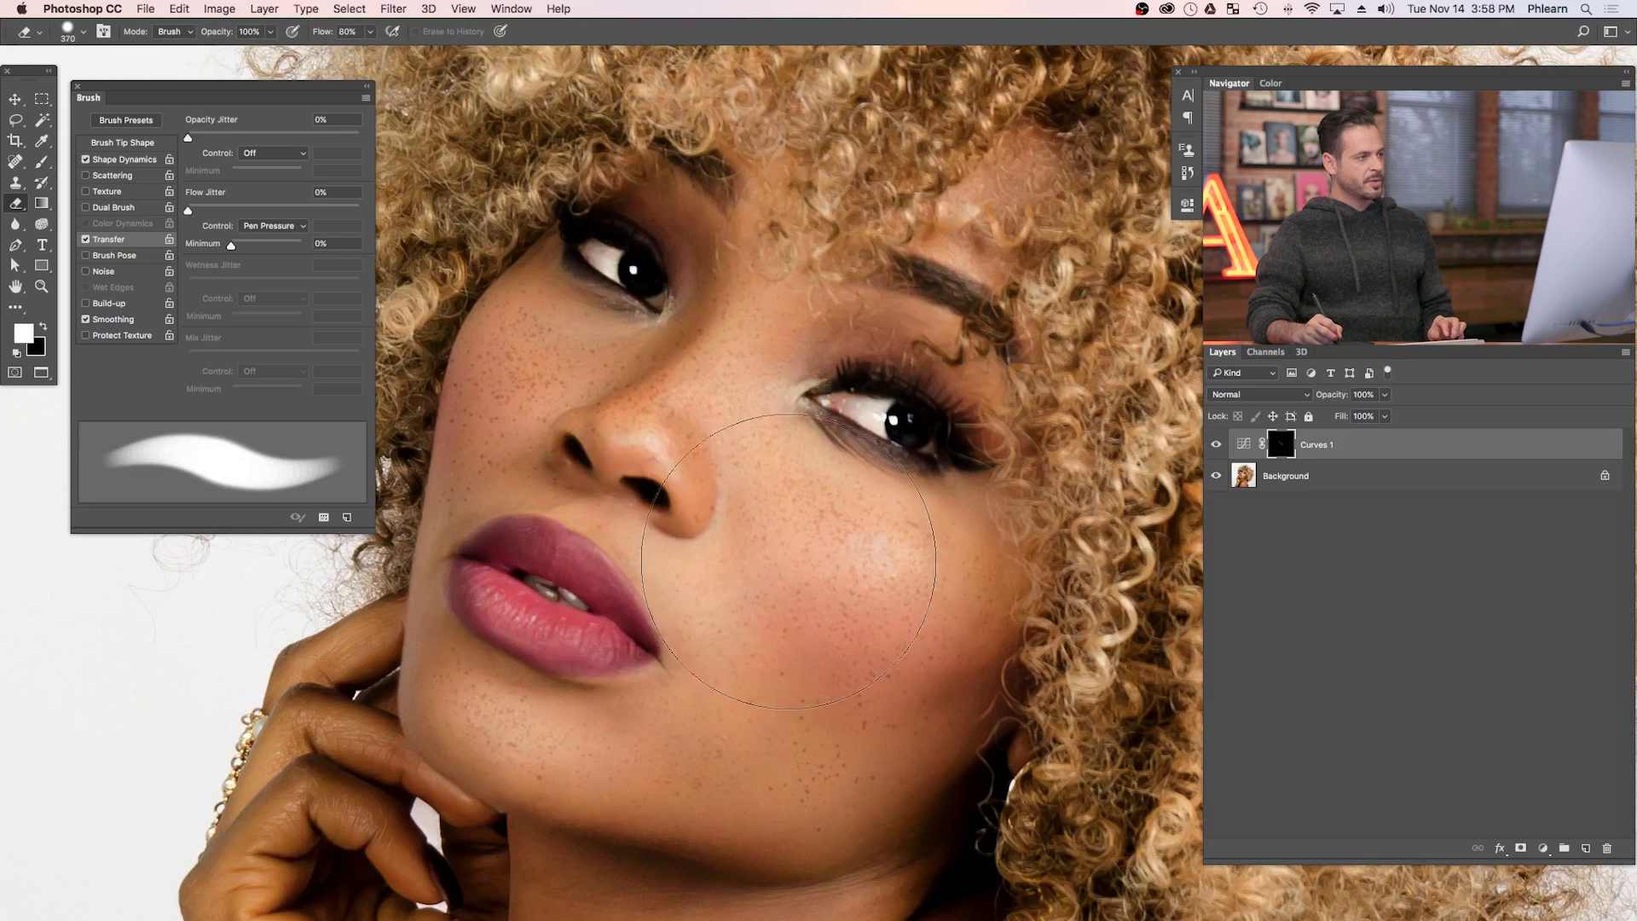
{"action": "mouse_move", "coordinate": [776, 595]}
{"action": "left_mouse_down"}
{"action": "mouse_move", "coordinate": [737, 452]}
{"action": "mouse_move", "coordinate": [751, 448]}
{"action": "left_mouse_up"}
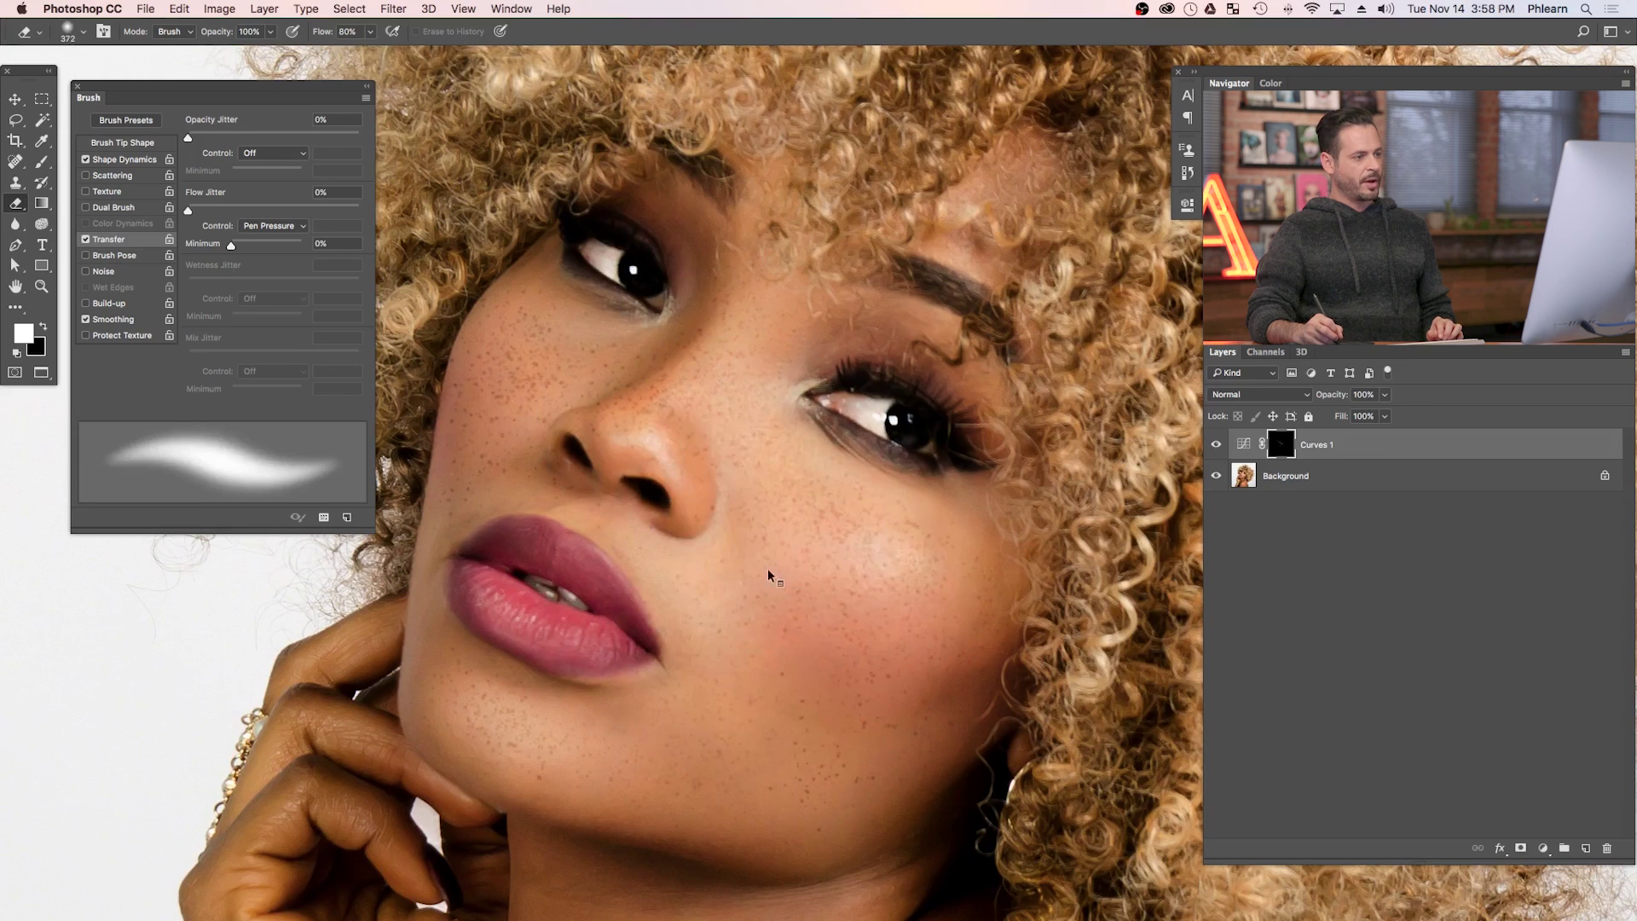
{"action": "right_click", "coordinate": [751, 447]}
{"action": "left_click_drag", "start_coordinate": [689, 560], "coordinate": [663, 554]}
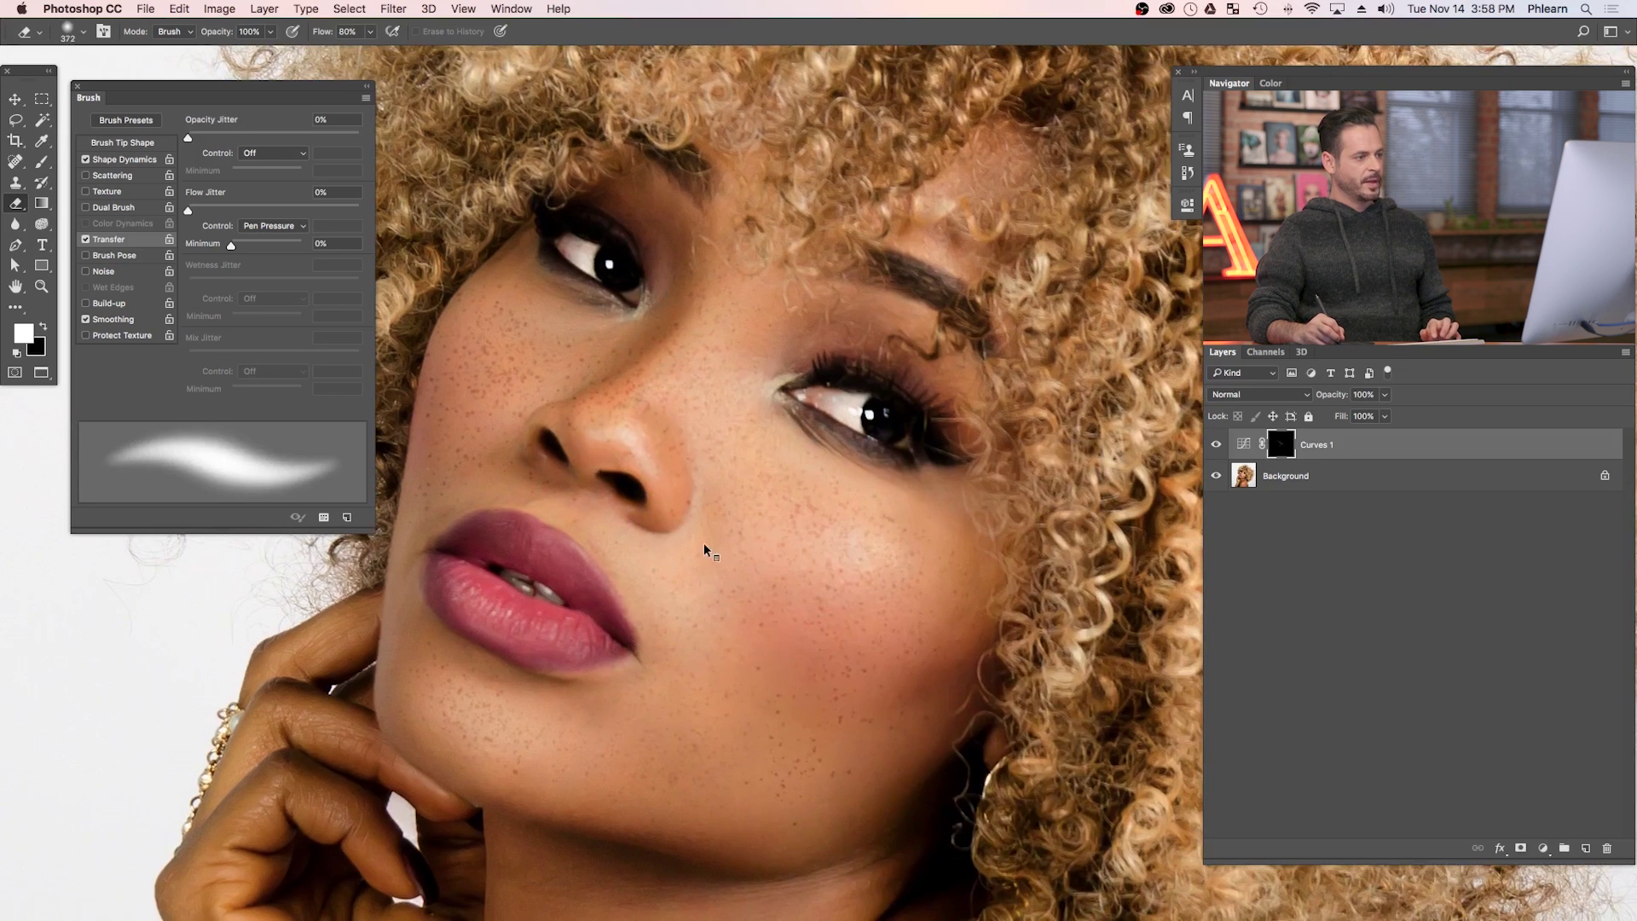
{"action": "right_click", "coordinate": [713, 448]}
{"action": "mouse_move", "coordinate": [662, 474]}
{"action": "left_mouse_down"}
{"action": "mouse_move", "coordinate": [638, 473]}
{"action": "mouse_move", "coordinate": [677, 502]}
{"action": "left_mouse_up"}
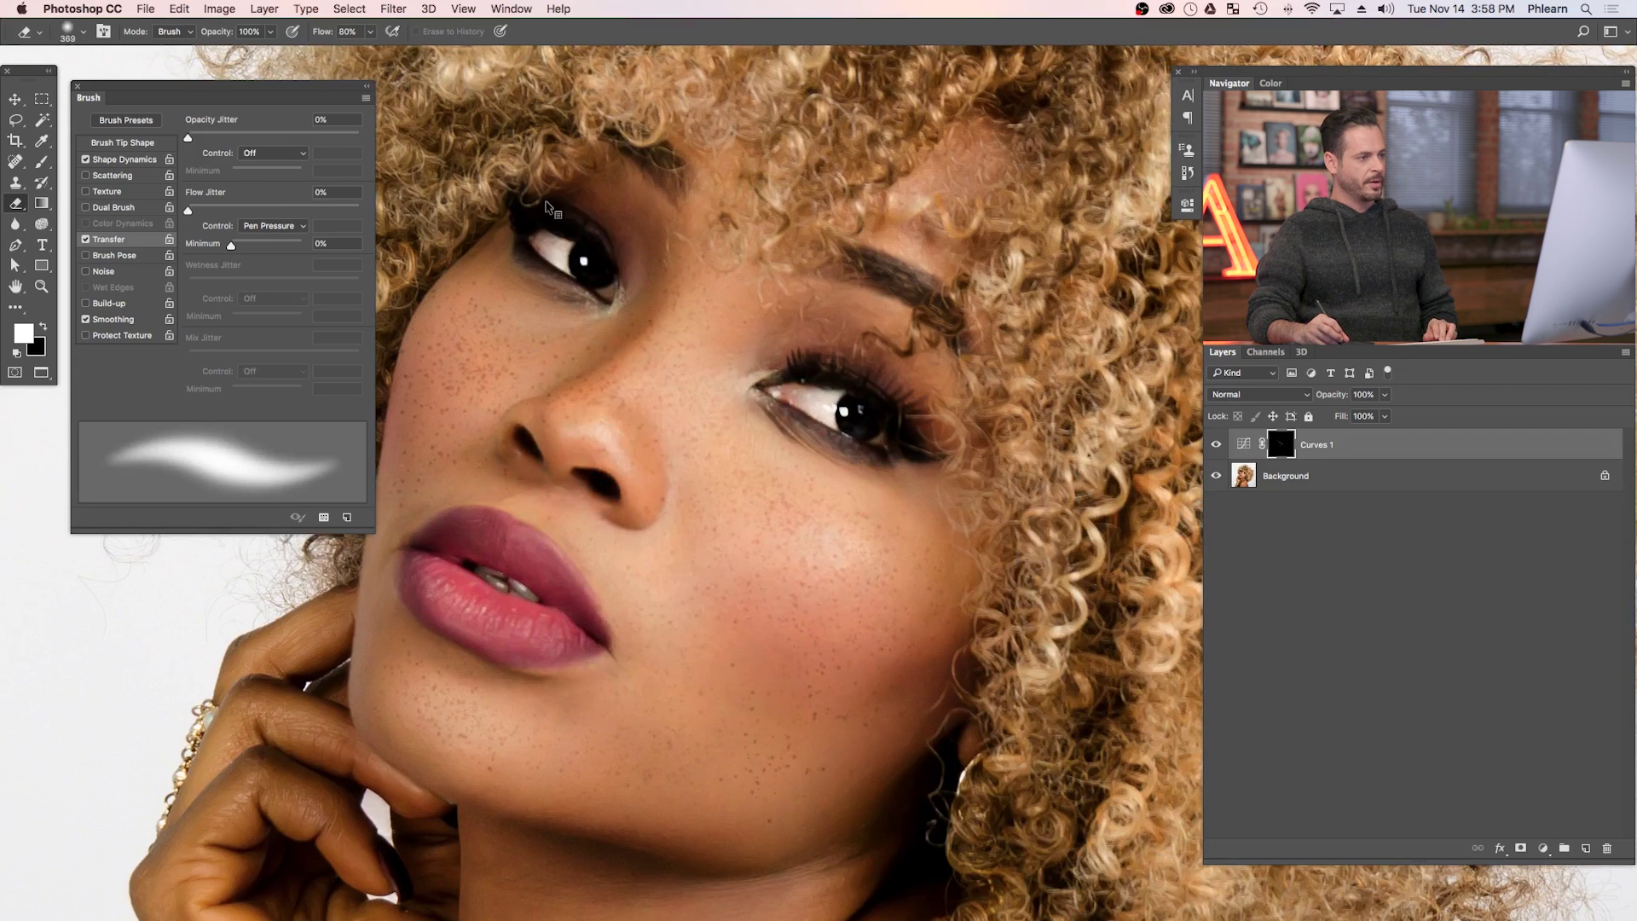
{"action": "key", "text": "shift+2"}
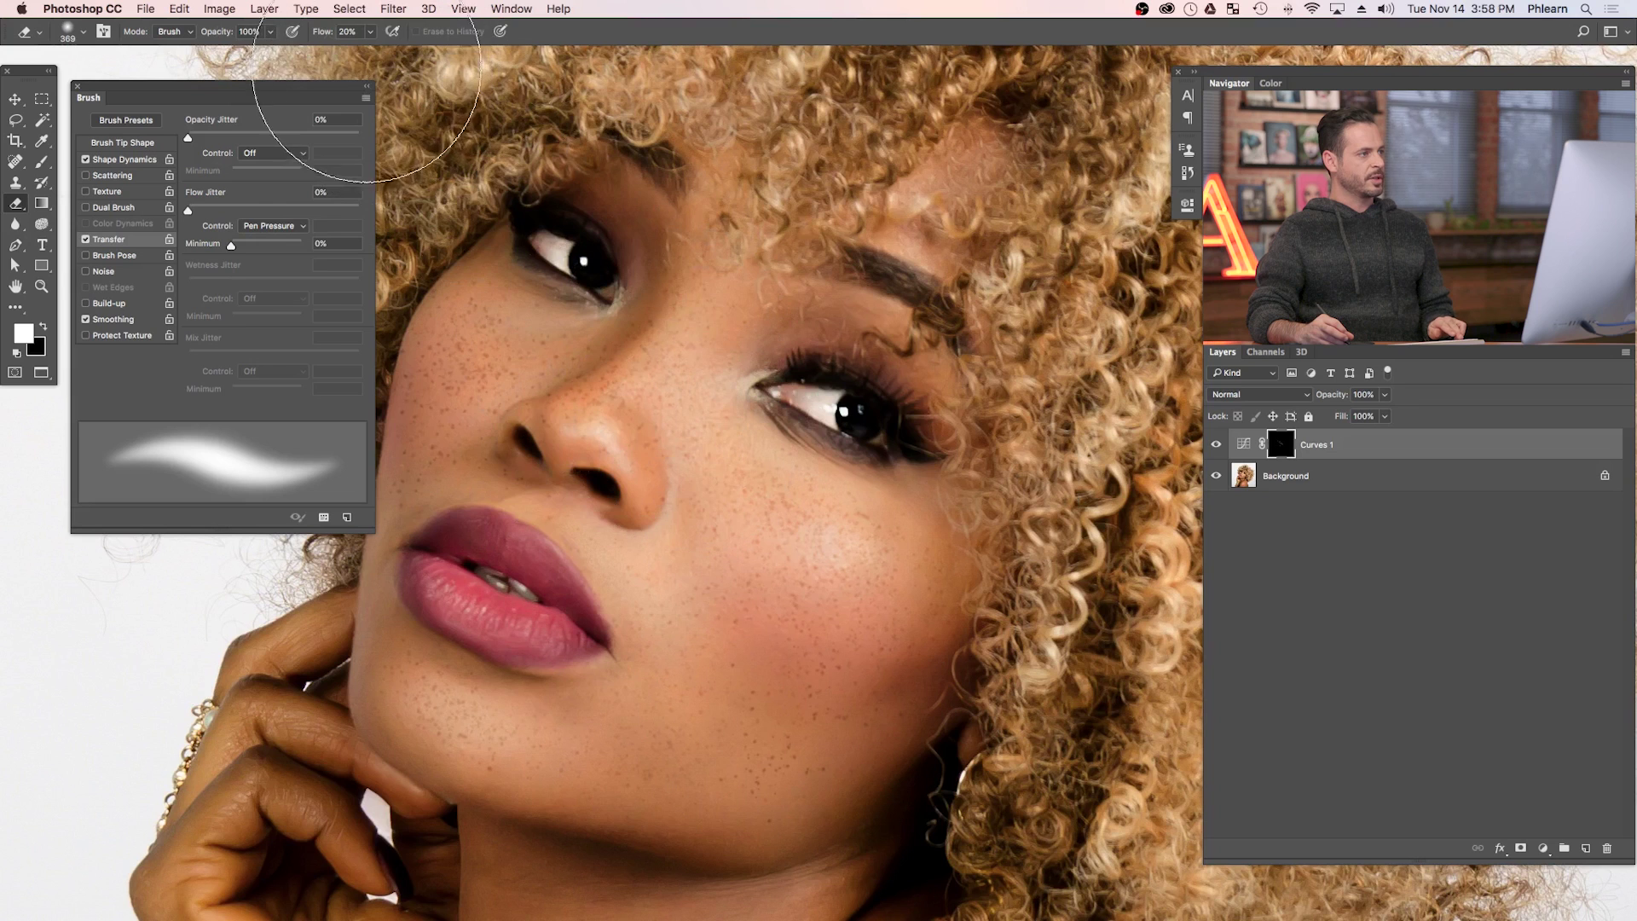
{"action": "mouse_move", "coordinate": [855, 663]}
{"action": "left_mouse_down"}
{"action": "mouse_move", "coordinate": [791, 800]}
{"action": "mouse_move", "coordinate": [830, 793]}
{"action": "mouse_move", "coordinate": [868, 741]}
{"action": "mouse_move", "coordinate": [800, 692]}
{"action": "mouse_move", "coordinate": [703, 693]}
{"action": "mouse_move", "coordinate": [679, 610]}
{"action": "mouse_move", "coordinate": [689, 482]}
{"action": "mouse_move", "coordinate": [731, 593]}
{"action": "mouse_move", "coordinate": [785, 658]}
{"action": "mouse_move", "coordinate": [898, 659]}
{"action": "mouse_move", "coordinate": [798, 642]}
{"action": "mouse_move", "coordinate": [787, 555]}
{"action": "mouse_move", "coordinate": [836, 566]}
{"action": "mouse_move", "coordinate": [600, 749]}
{"action": "mouse_move", "coordinate": [557, 697]}
{"action": "mouse_move", "coordinate": [403, 683]}
{"action": "mouse_move", "coordinate": [486, 675]}
{"action": "mouse_move", "coordinate": [477, 743]}
{"action": "mouse_move", "coordinate": [404, 558]}
{"action": "mouse_move", "coordinate": [475, 473]}
{"action": "mouse_move", "coordinate": [444, 478]}
{"action": "mouse_move", "coordinate": [386, 435]}
{"action": "mouse_move", "coordinate": [396, 354]}
{"action": "mouse_move", "coordinate": [370, 375]}
{"action": "left_mouse_up"}
{"action": "mouse_move", "coordinate": [401, 287]}
{"action": "left_mouse_down"}
{"action": "mouse_move", "coordinate": [567, 239]}
{"action": "mouse_move", "coordinate": [864, 424]}
{"action": "mouse_move", "coordinate": [804, 401]}
{"action": "mouse_move", "coordinate": [767, 420]}
{"action": "mouse_move", "coordinate": [786, 461]}
{"action": "mouse_move", "coordinate": [526, 326]}
{"action": "mouse_move", "coordinate": [579, 401]}
{"action": "mouse_move", "coordinate": [546, 324]}
{"action": "mouse_move", "coordinate": [580, 405]}
{"action": "mouse_move", "coordinate": [562, 400]}
{"action": "left_mouse_up"}
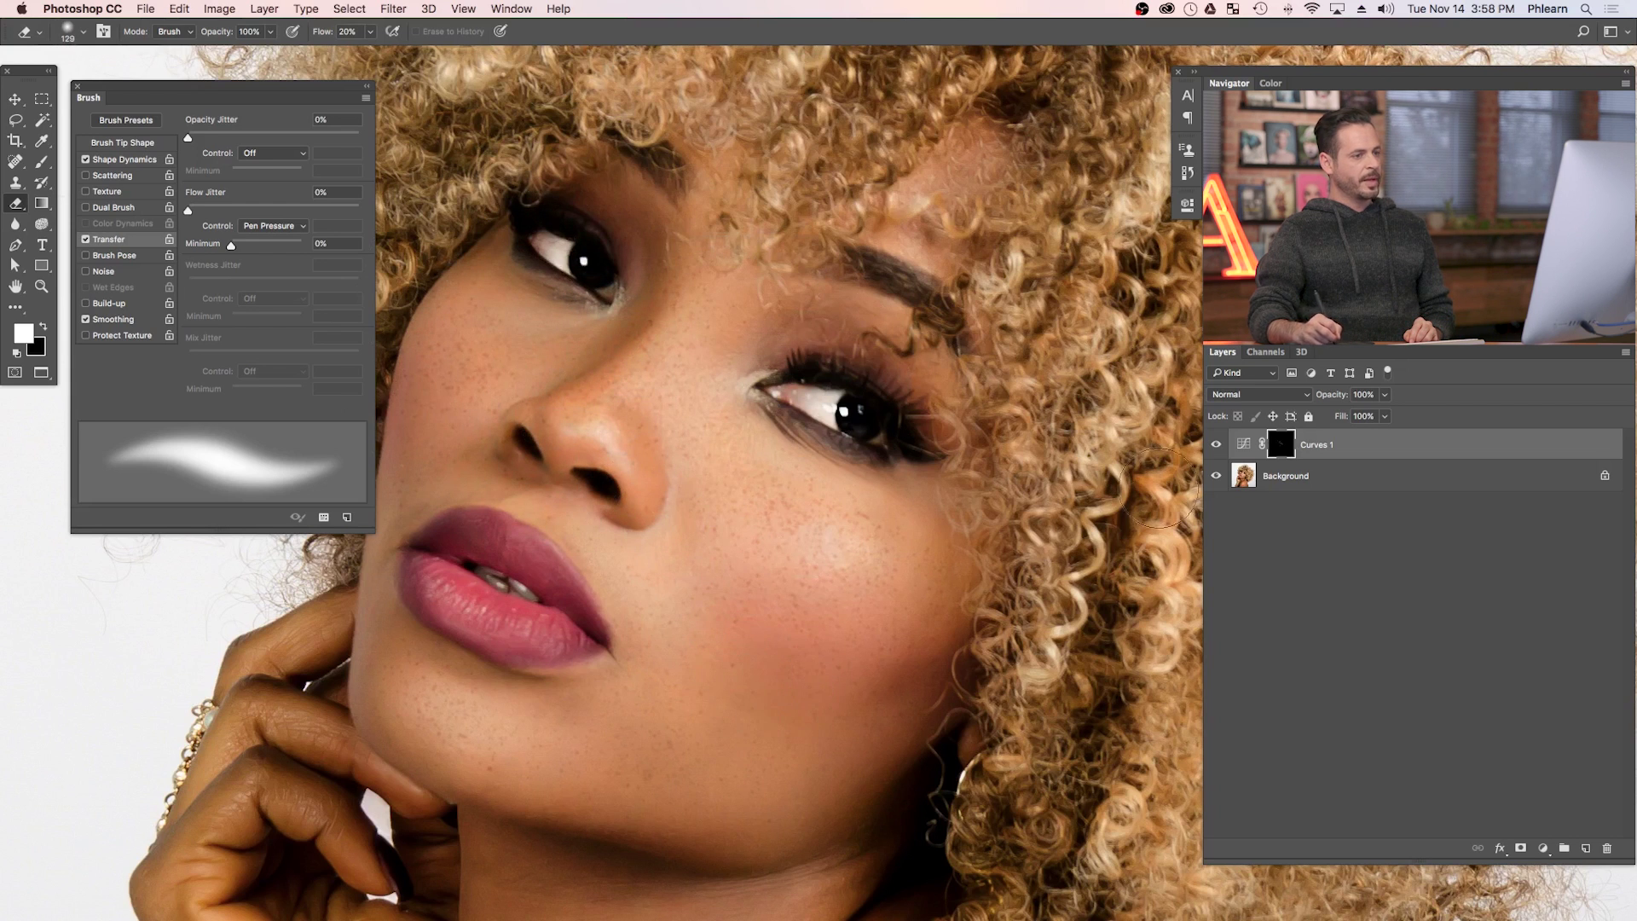
{"action": "left_click", "coordinate": [1217, 444]}
{"action": "left_click", "coordinate": [1217, 444]}
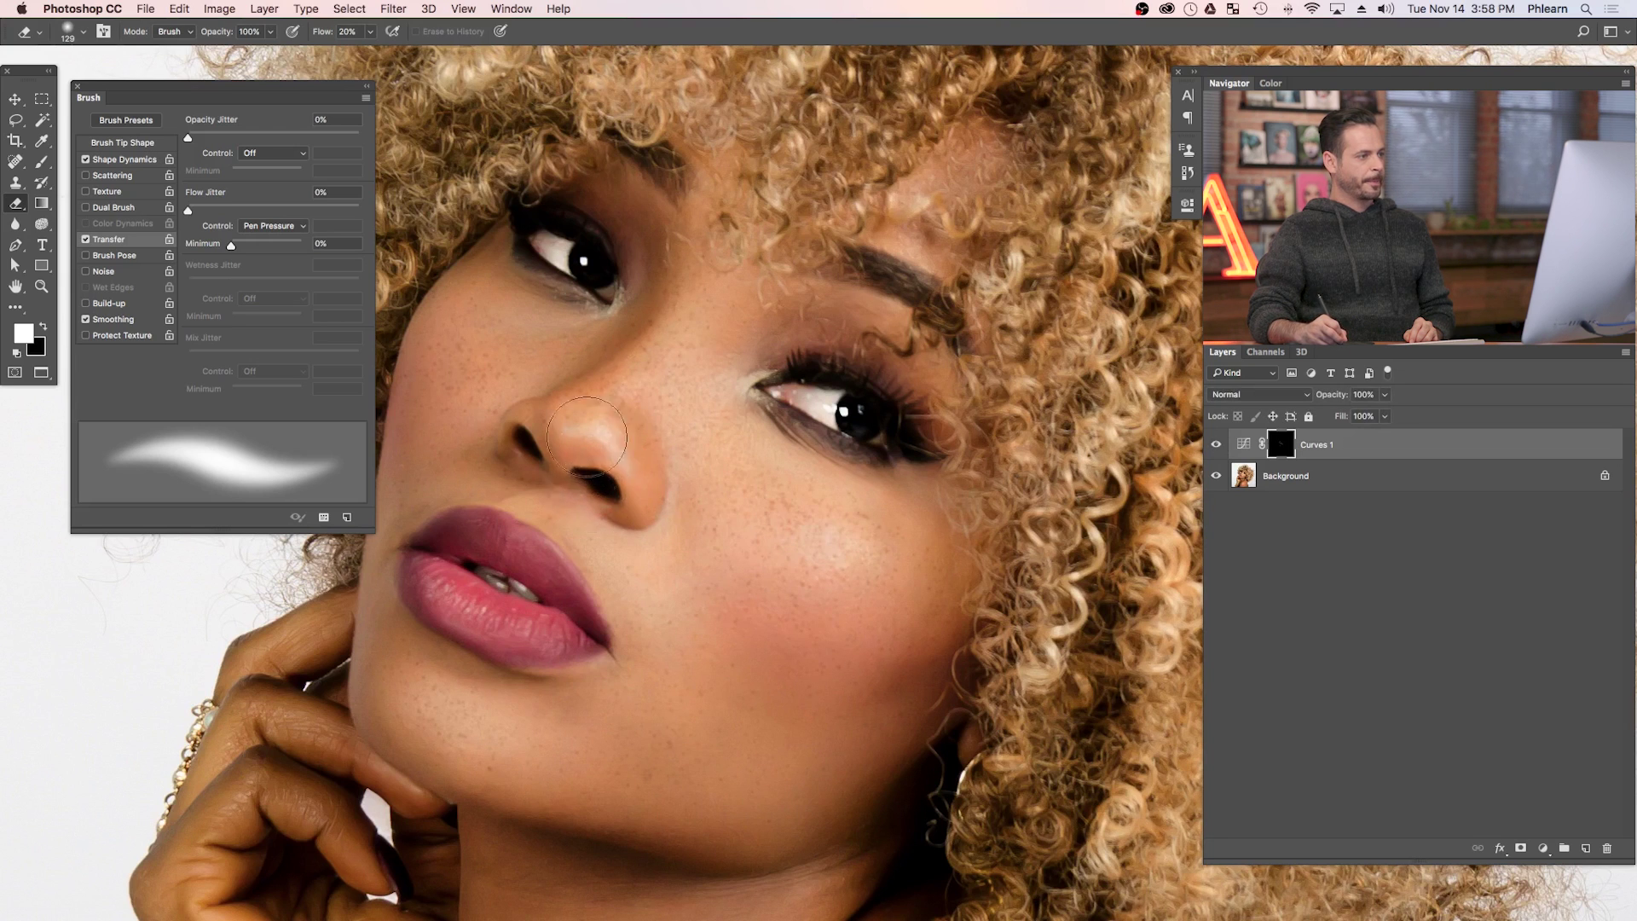
Paint larger soft freckles on the cheeks with the brush at 40 px, and reduce it to 15 px for finer ones.
{"action": "key", "text": "b"}
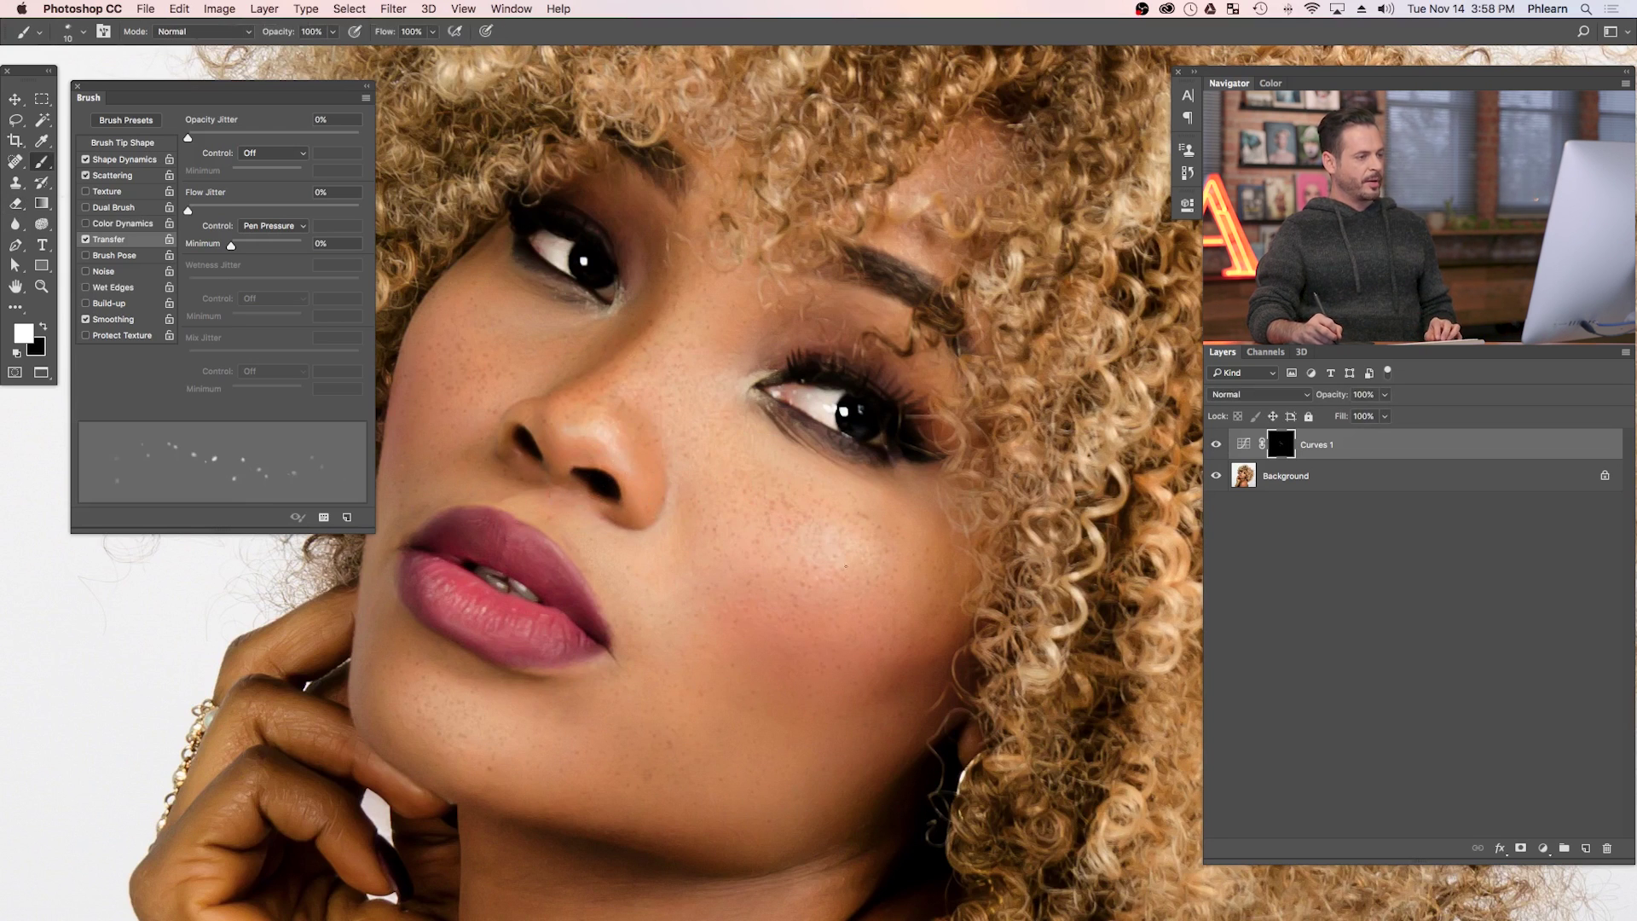
{"action": "key", "text": "bracketright"}
{"action": "key", "text": "bracketright"}
{"action": "key", "text": "bracketright"}
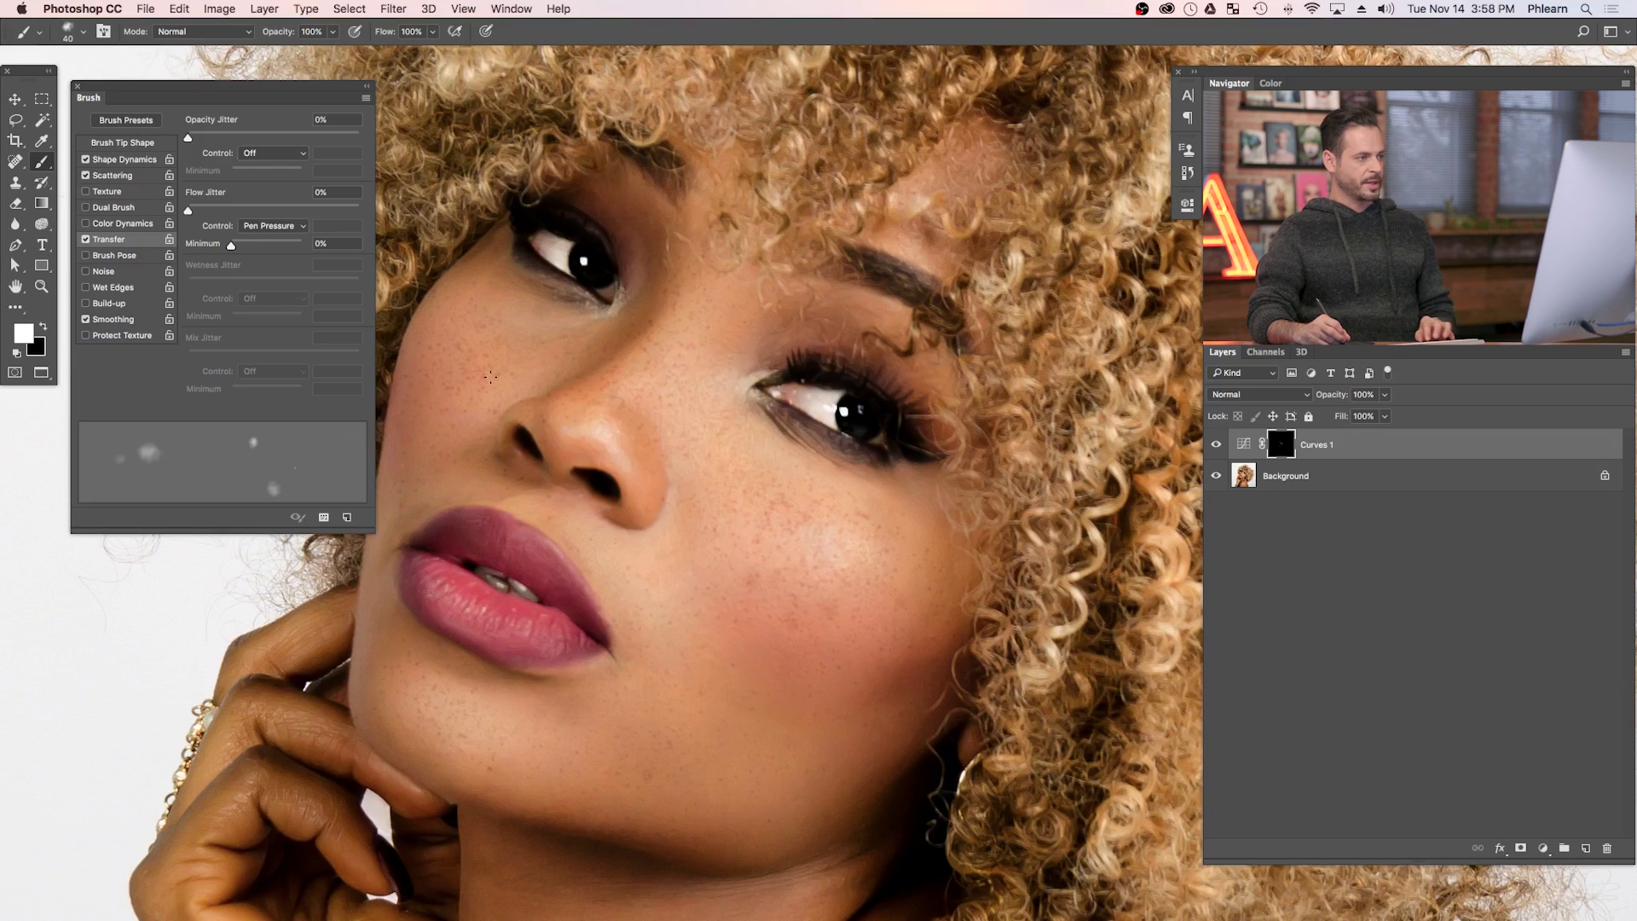
{"action": "key", "text": "bracketleft"}
{"action": "key", "text": "bracketleft"}
{"action": "key", "text": "bracketleft"}
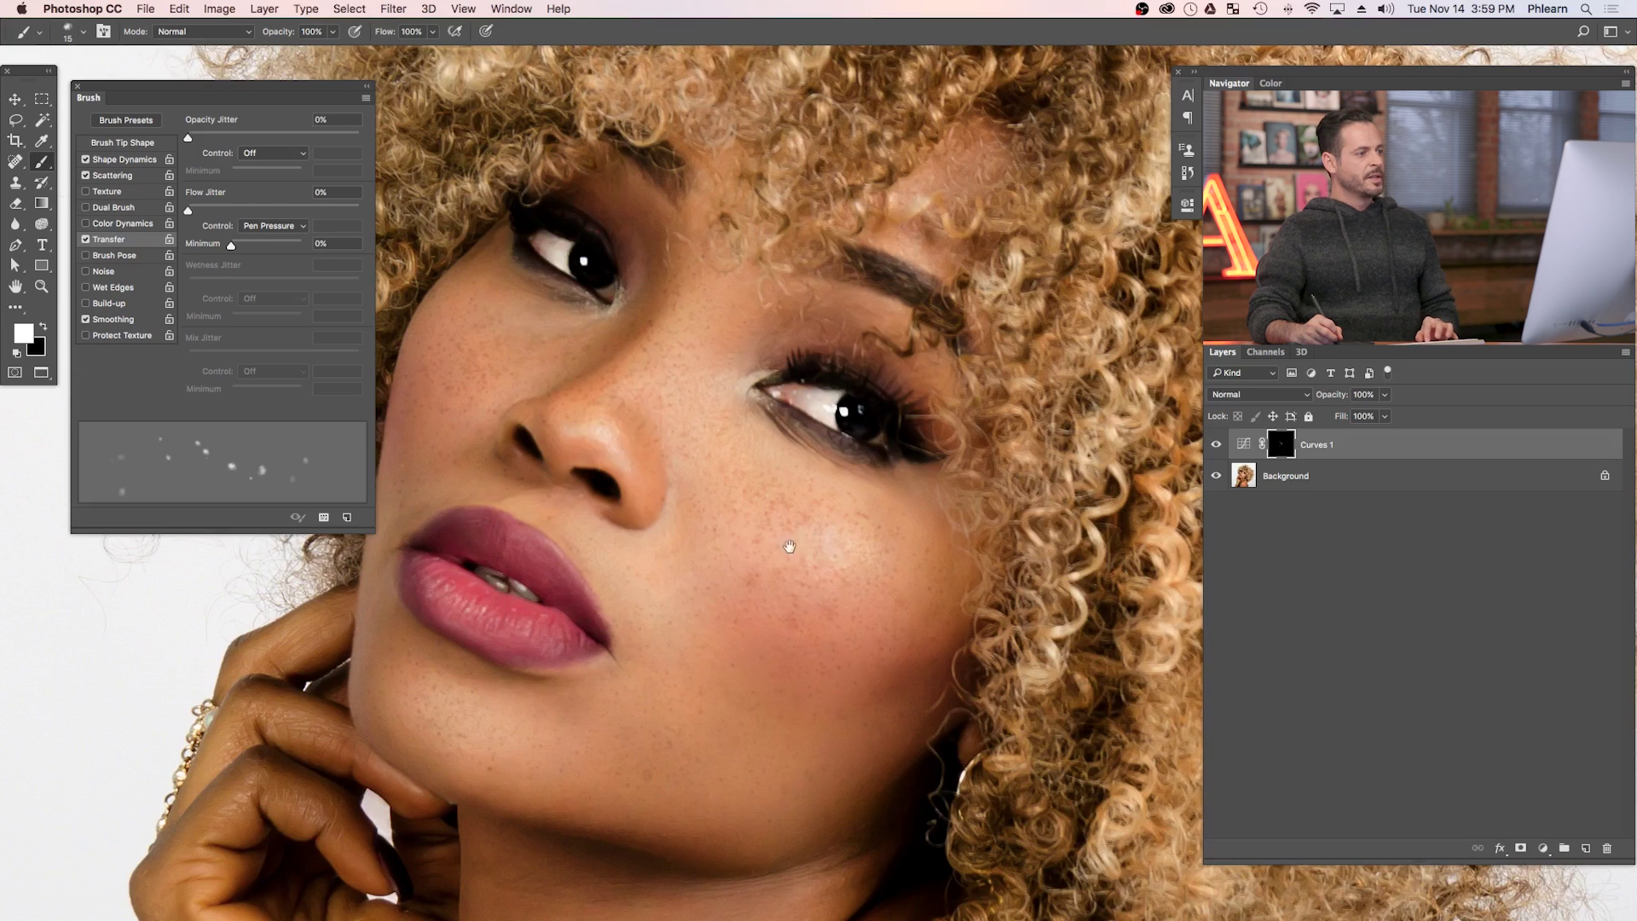
Inspect the Curves 1 mask on its own, and return to the image to soften the larger cheek freckles with the Eraser.
{"action": "scroll", "coordinate": [869, 540], "scroll_direction": "left", "scroll_amount": 3}
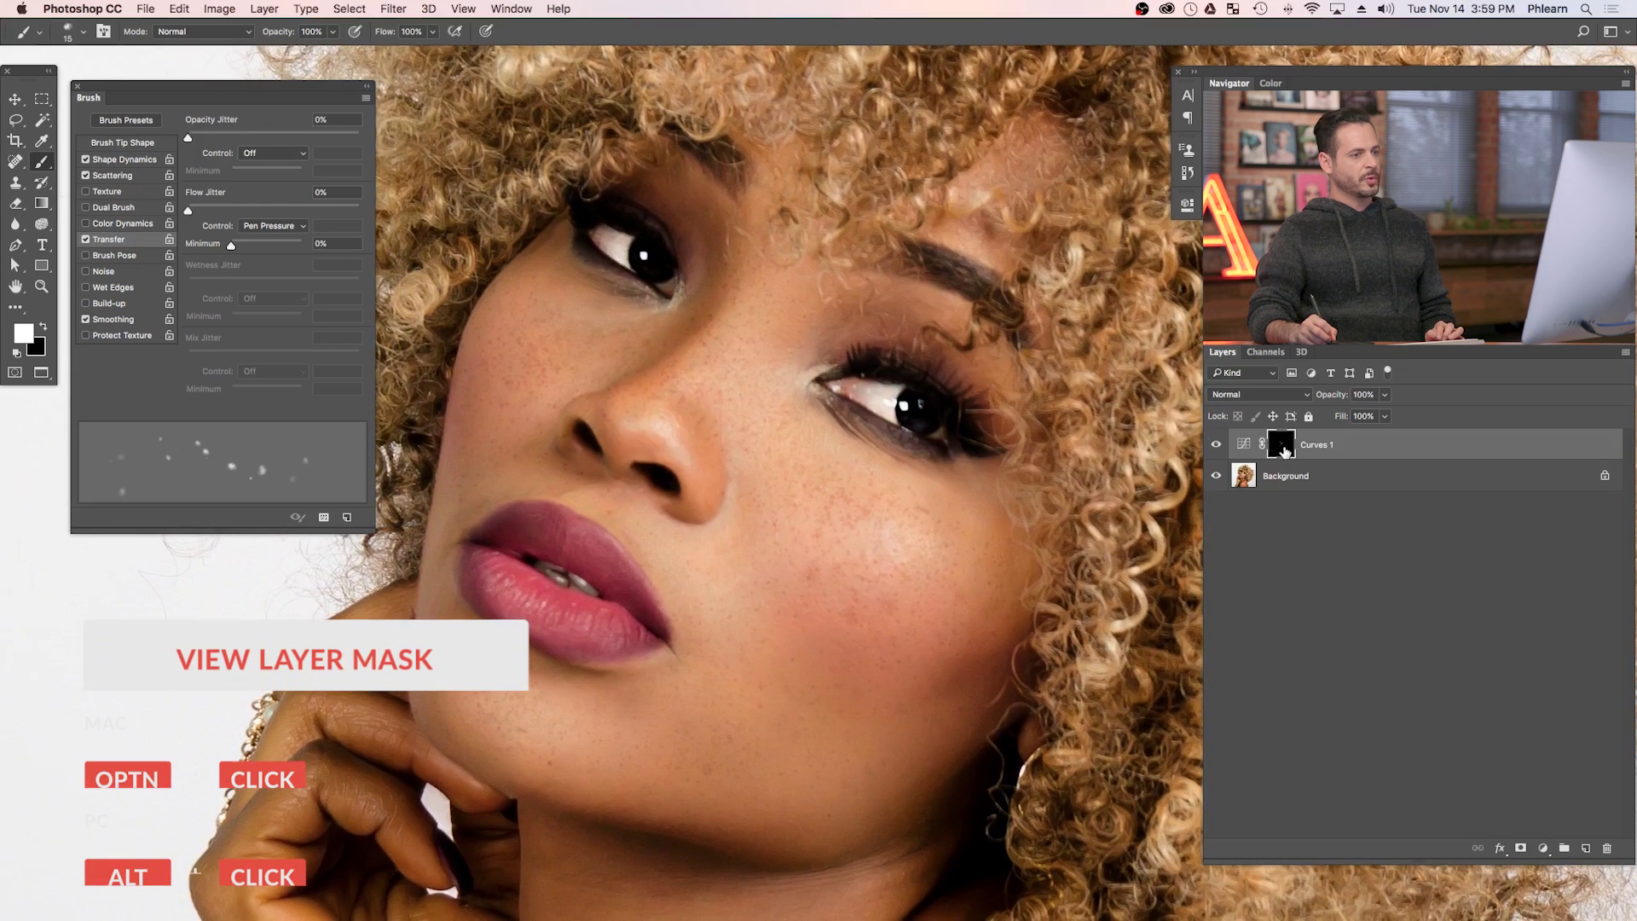
{"action": "left_click", "coordinate": [1283, 452], "text": "alt"}
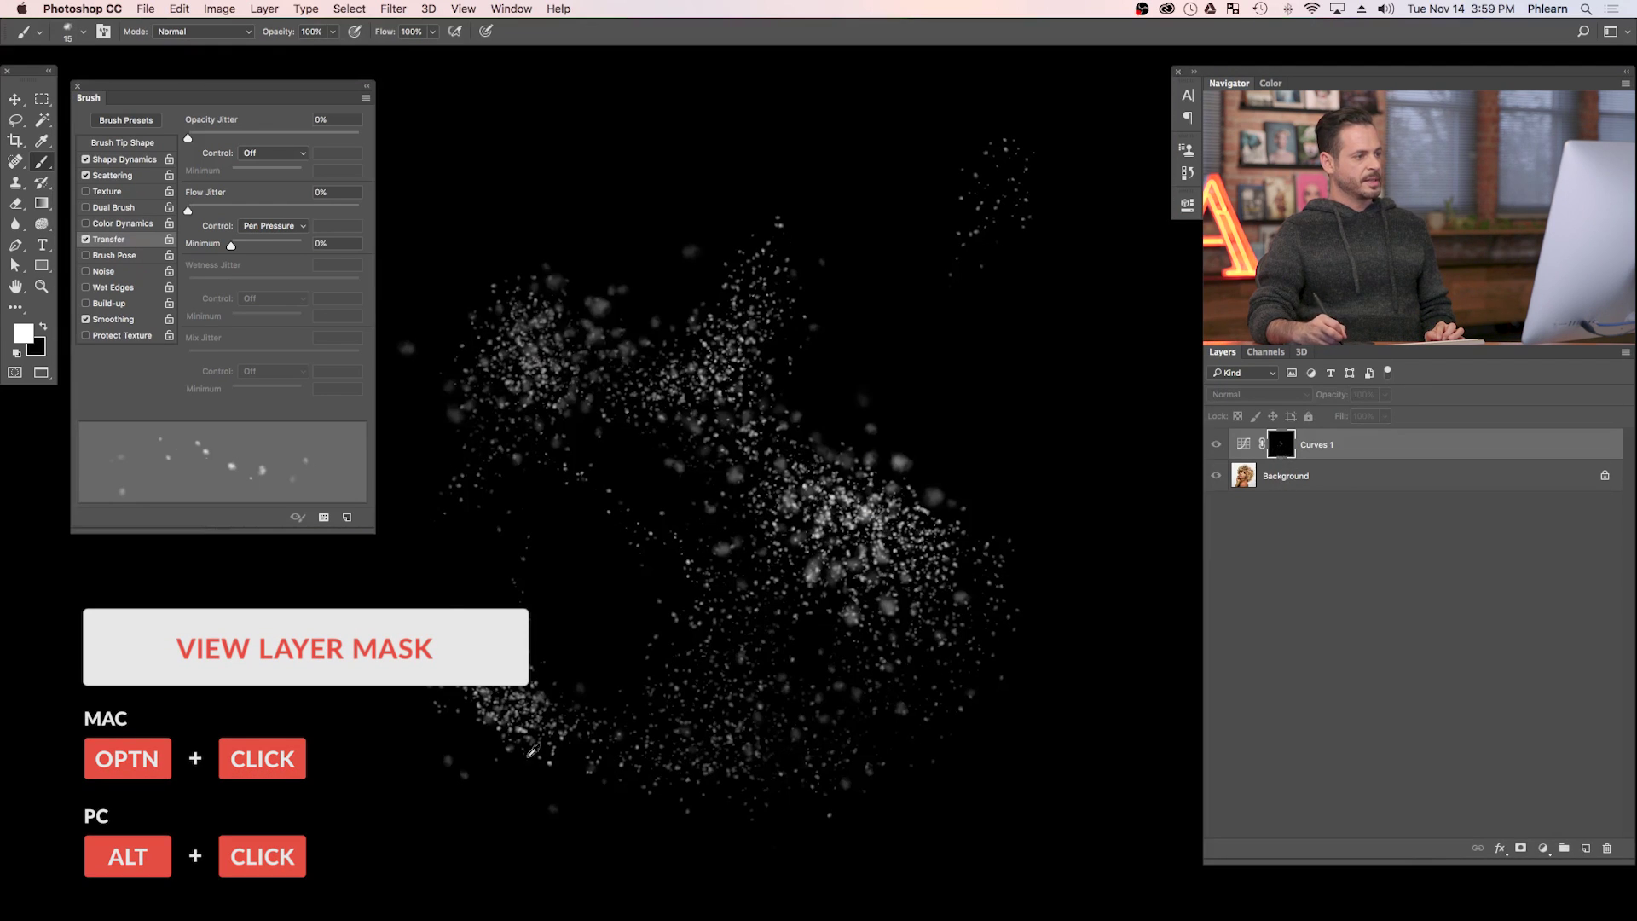
{"action": "left_click_drag", "start_coordinate": [864, 570], "coordinate": [887, 590]}
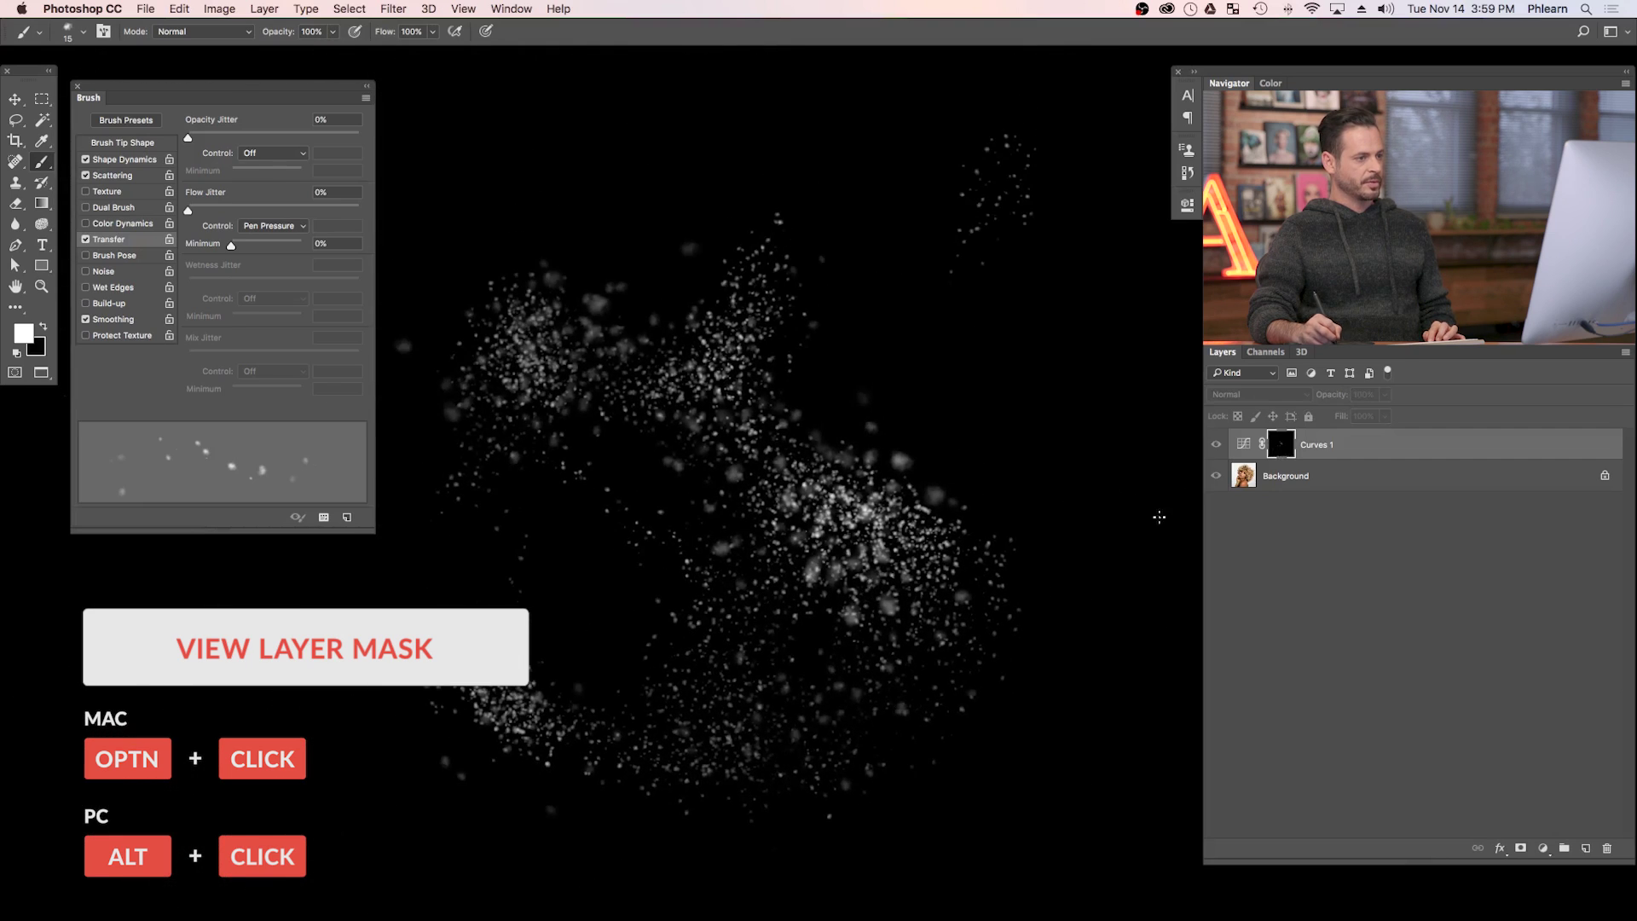
{"action": "left_click", "coordinate": [1281, 443], "text": "alt"}
{"action": "key", "text": "e"}
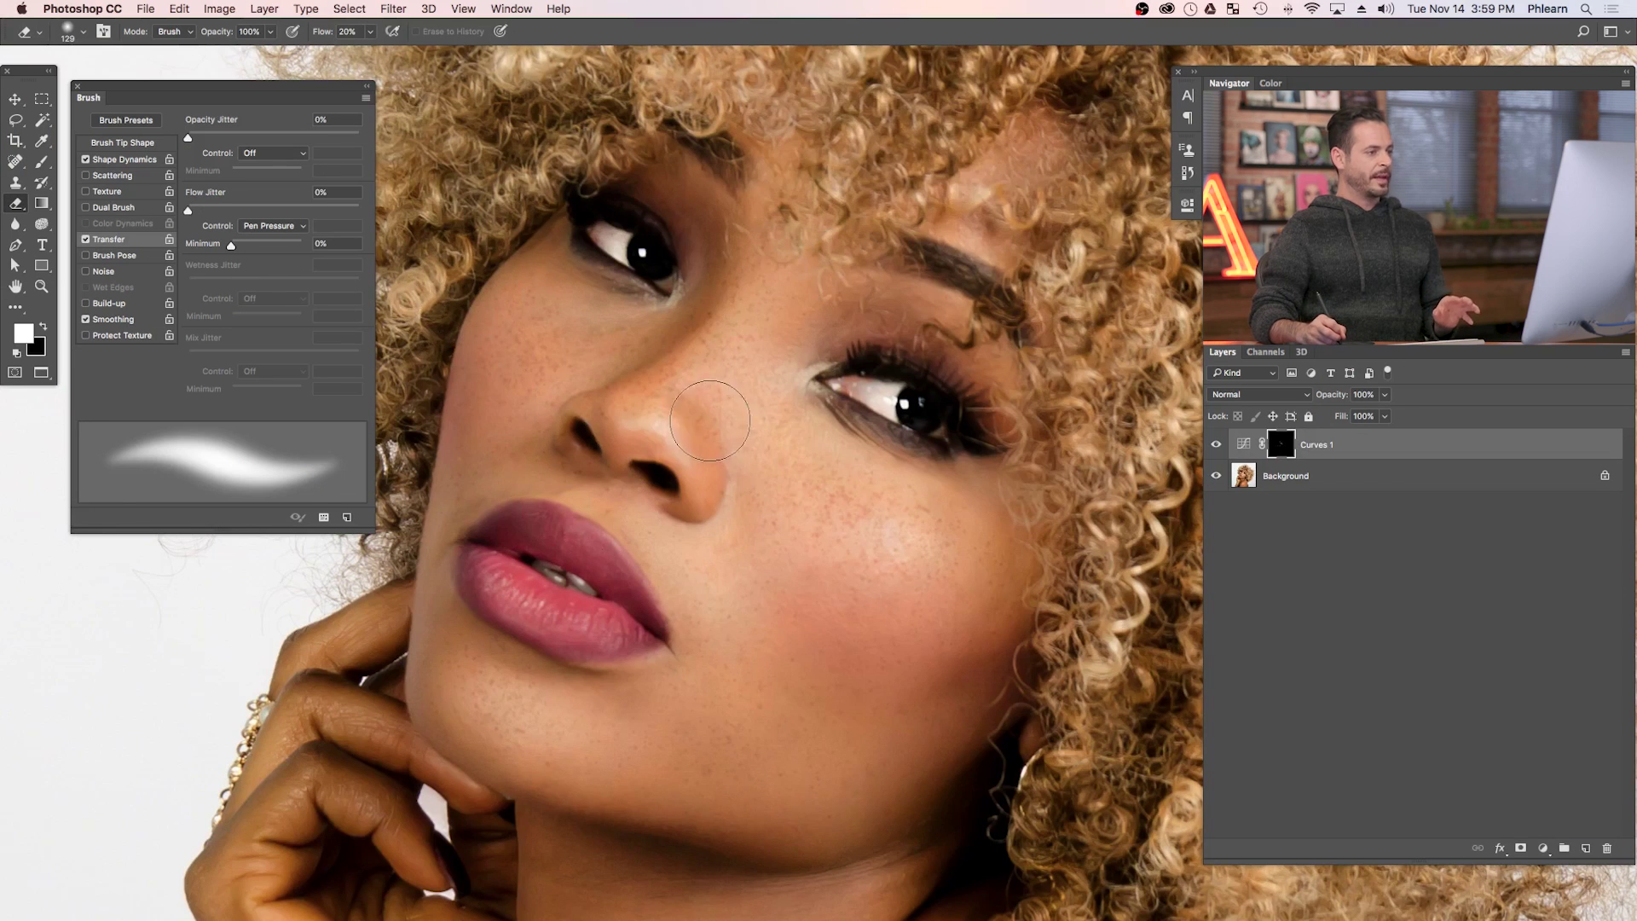
Save the current freckle brush as a preset named "Frekle Final 1" with its size captured, and open the brush picker.
{"action": "key", "text": "b"}
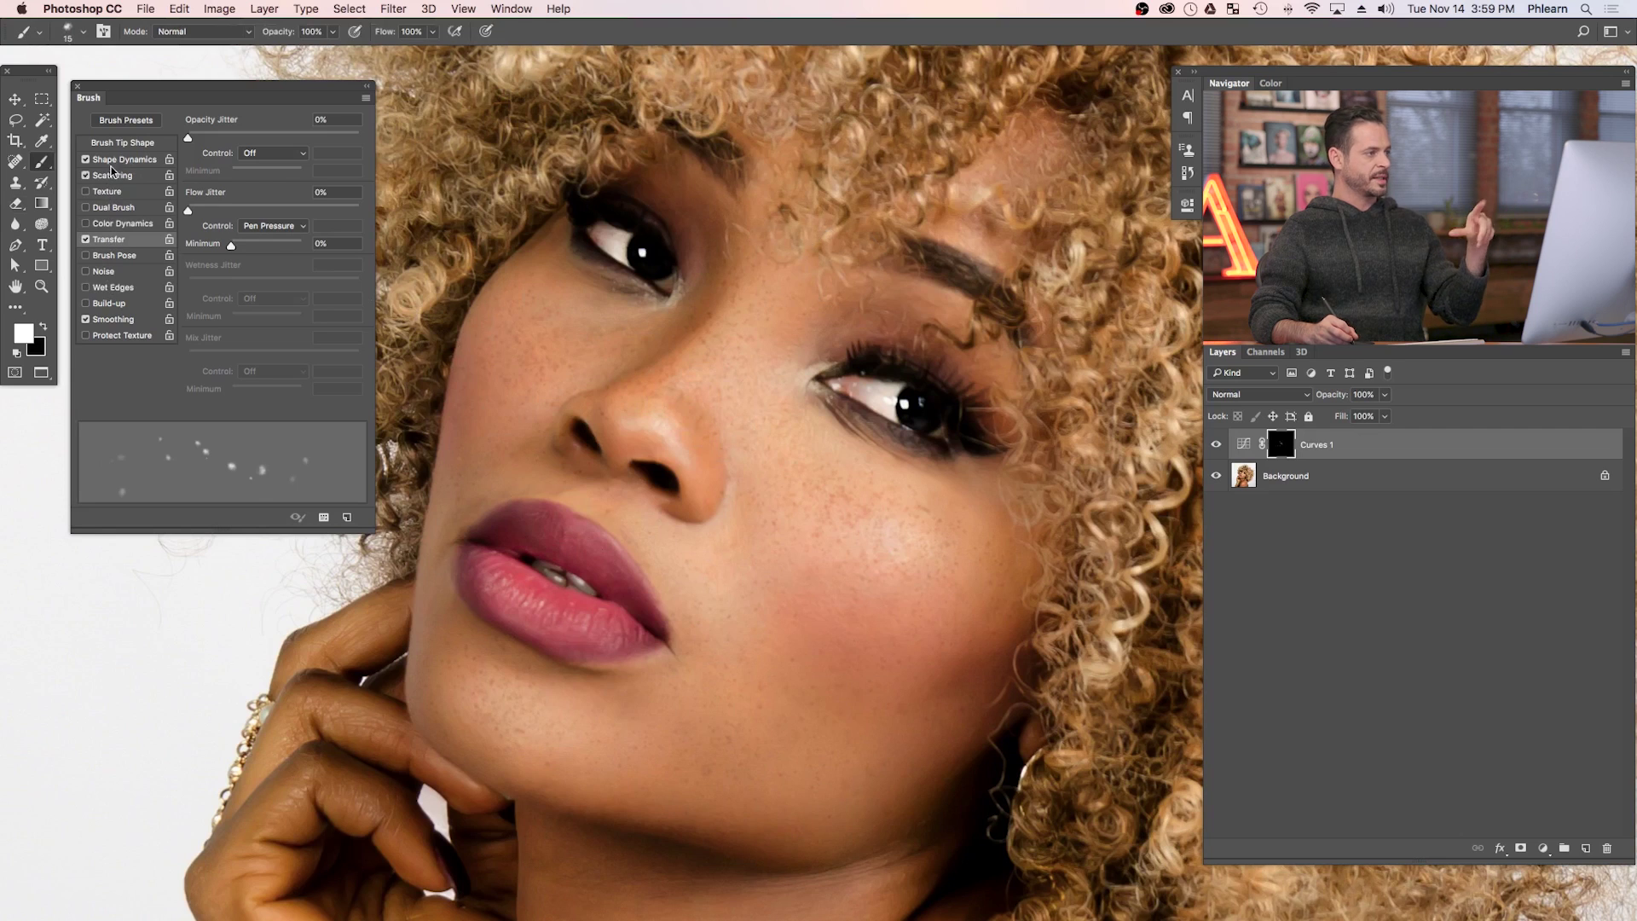
{"action": "left_click", "coordinate": [366, 99]}
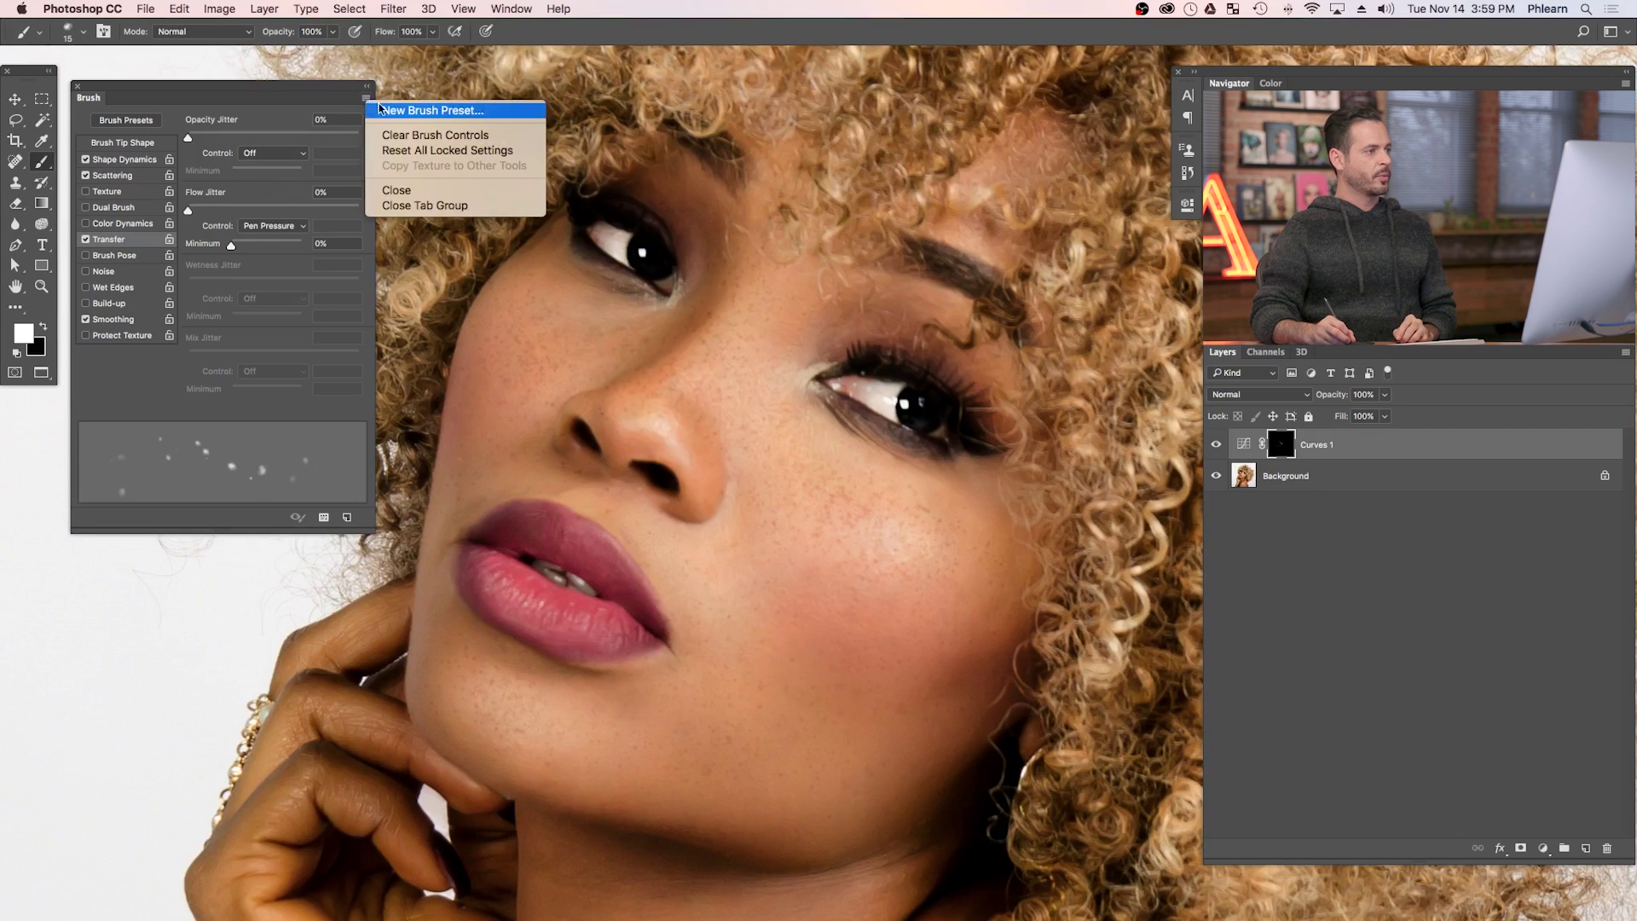
{"action": "left_click", "coordinate": [394, 111]}
{"action": "type", "text": "Frekle 1Final 1"}
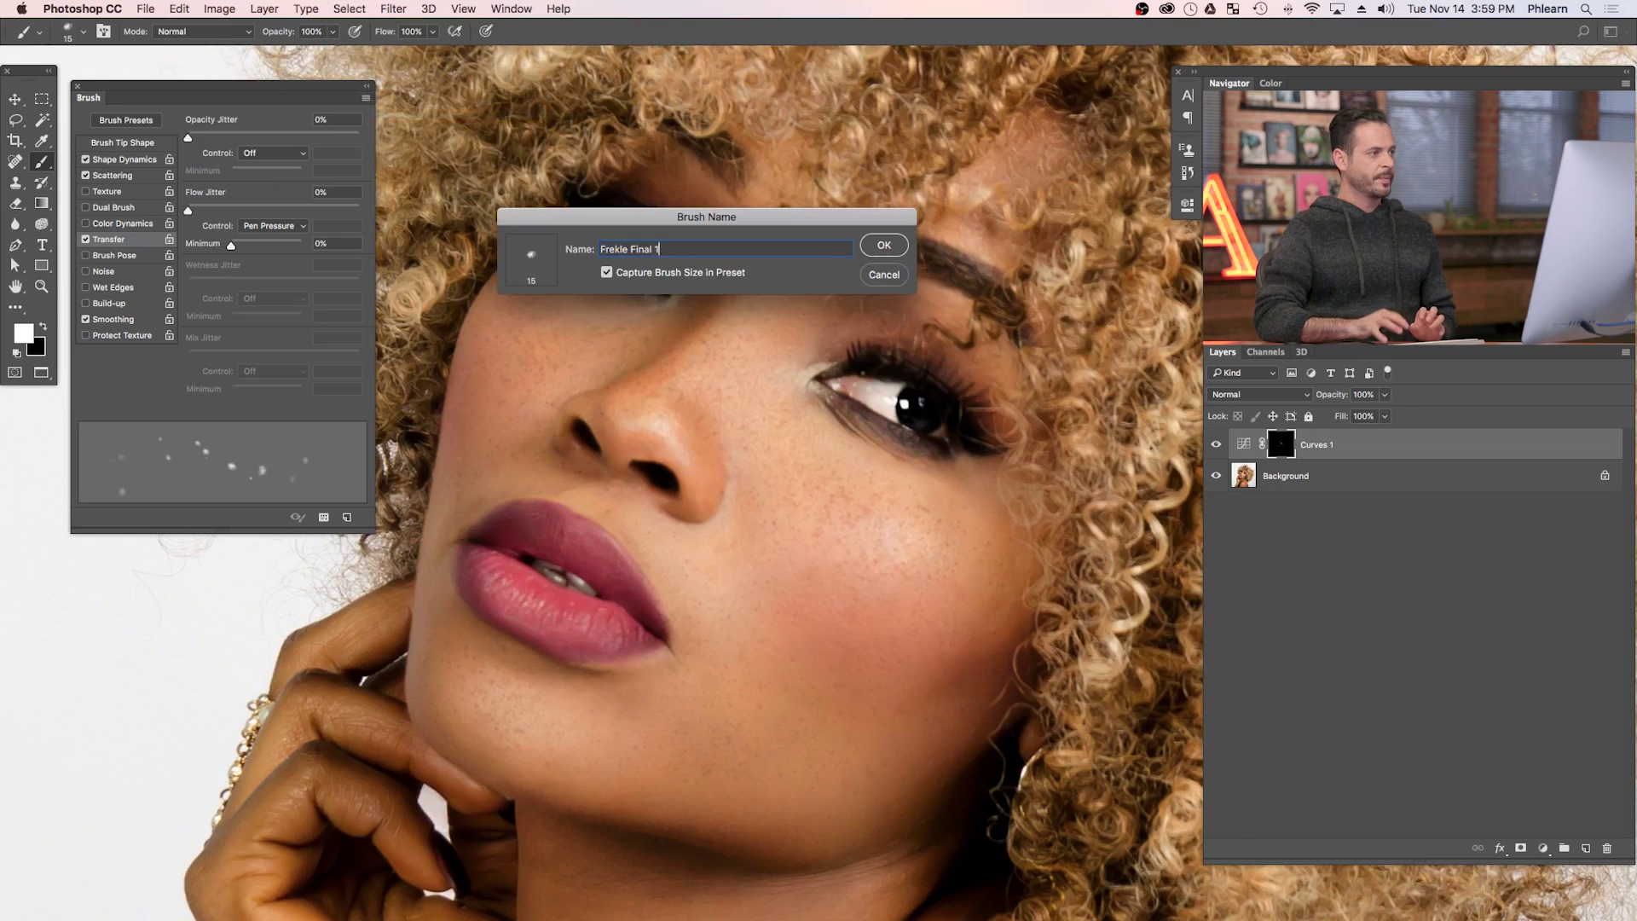
{"action": "key", "text": "Return"}
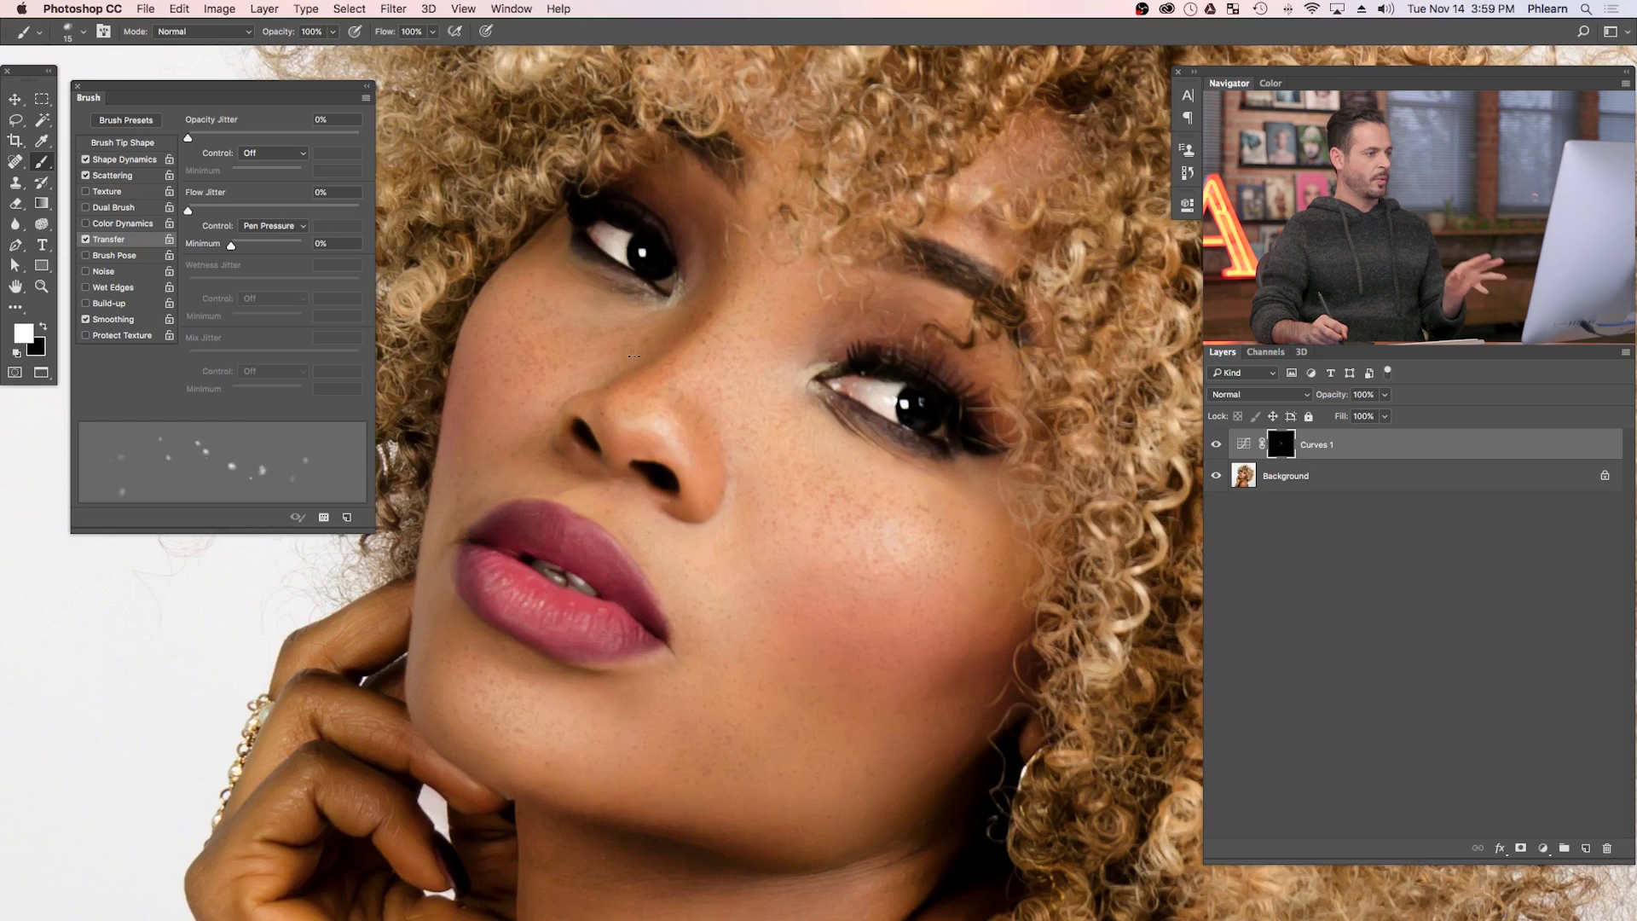
{"action": "right_click", "coordinate": [542, 304]}
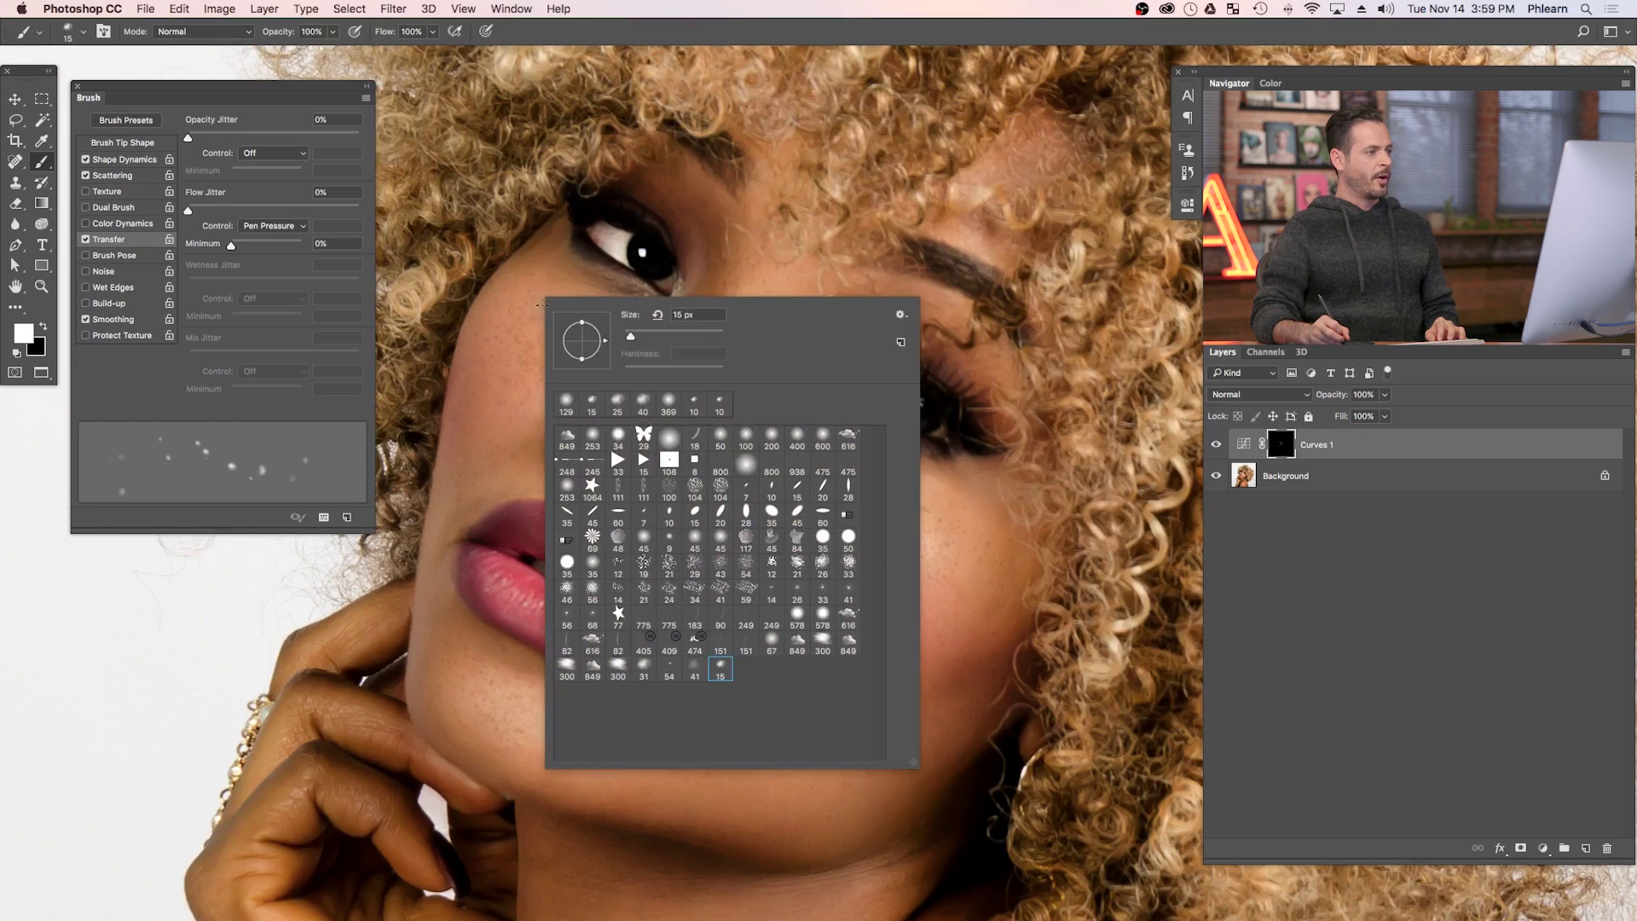
Pick the 54 px freckle tip, set its spacing to 105%, and turn on Shape Dynamics with maximum size and angle jitter.
{"action": "left_click", "coordinate": [670, 668]}
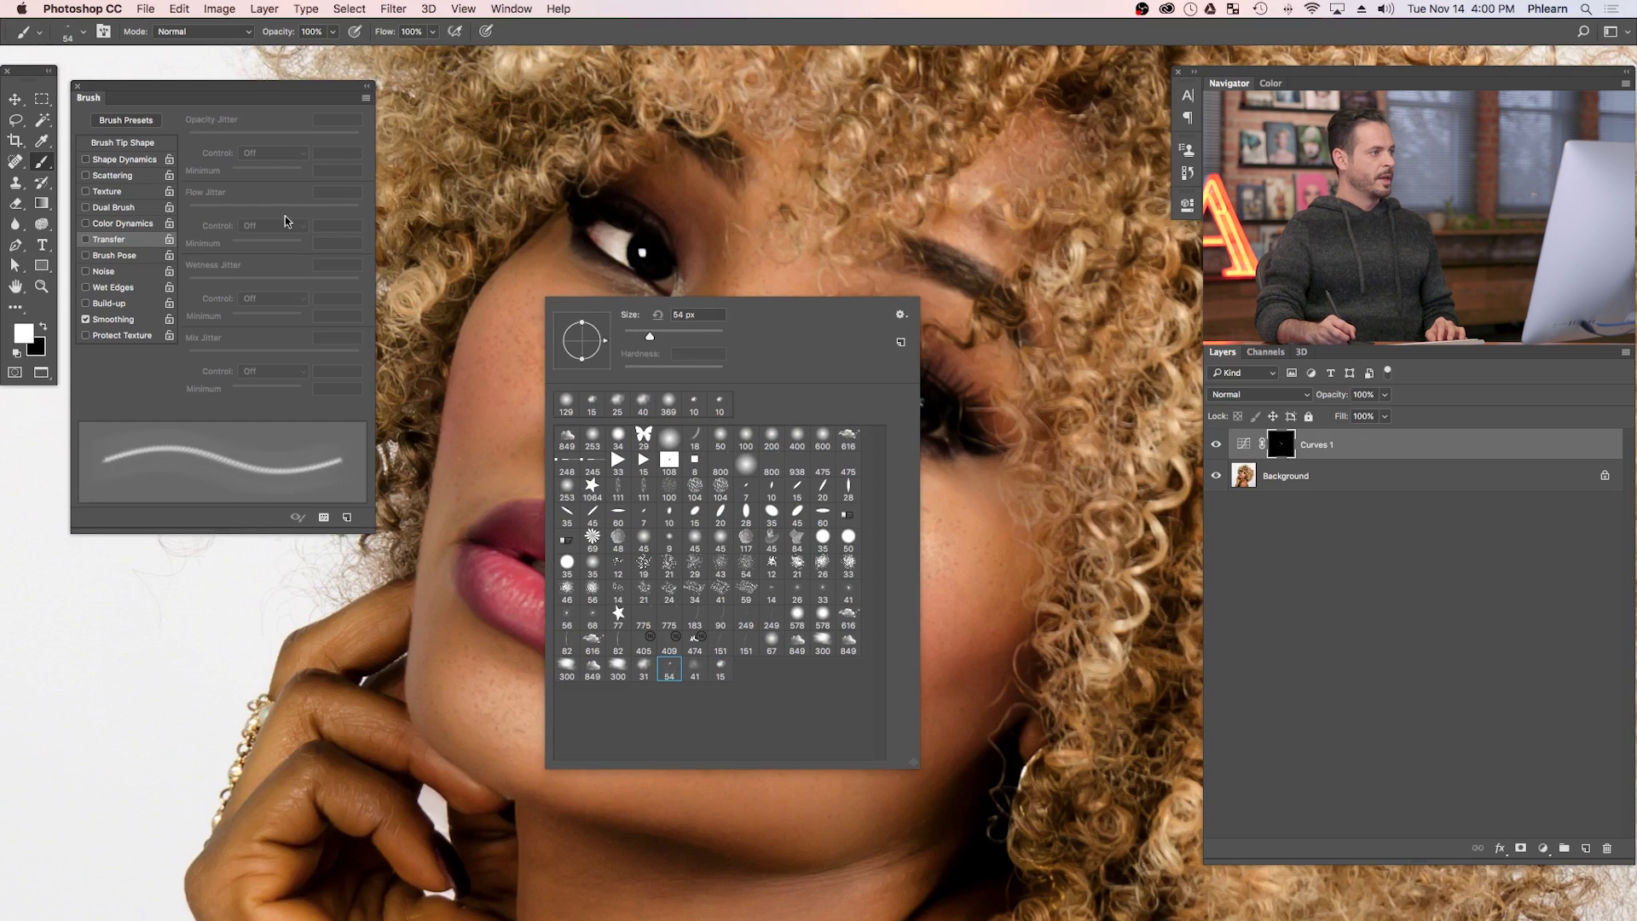
{"action": "left_click", "coordinate": [102, 155]}
{"action": "left_click", "coordinate": [119, 145]}
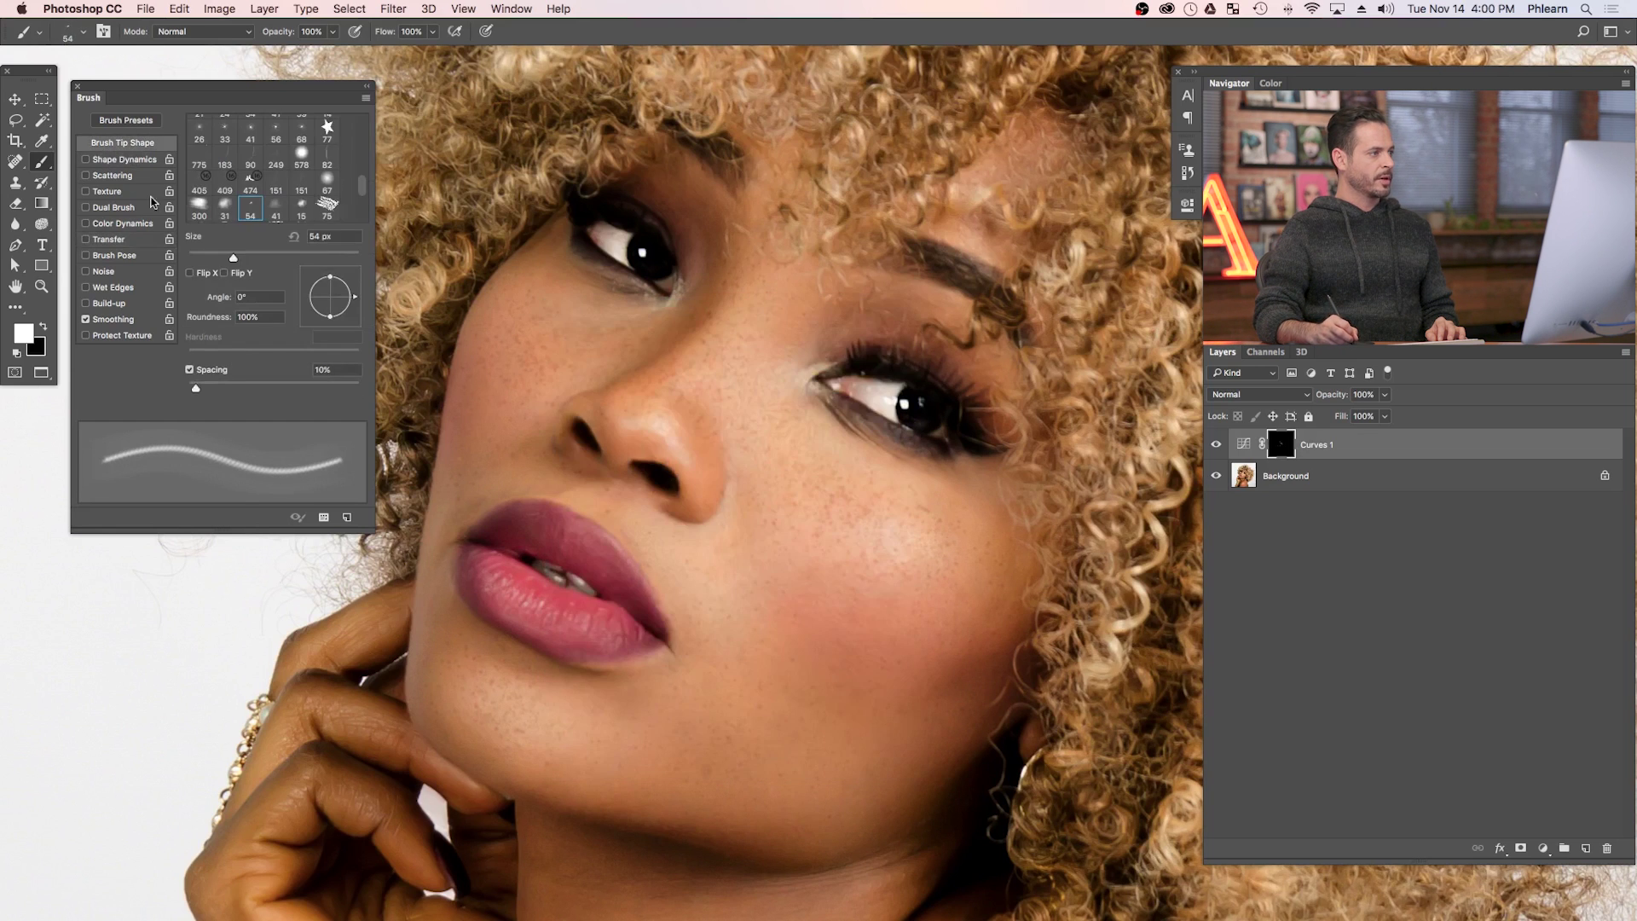
{"action": "left_click_drag", "start_coordinate": [219, 392], "coordinate": [278, 392]}
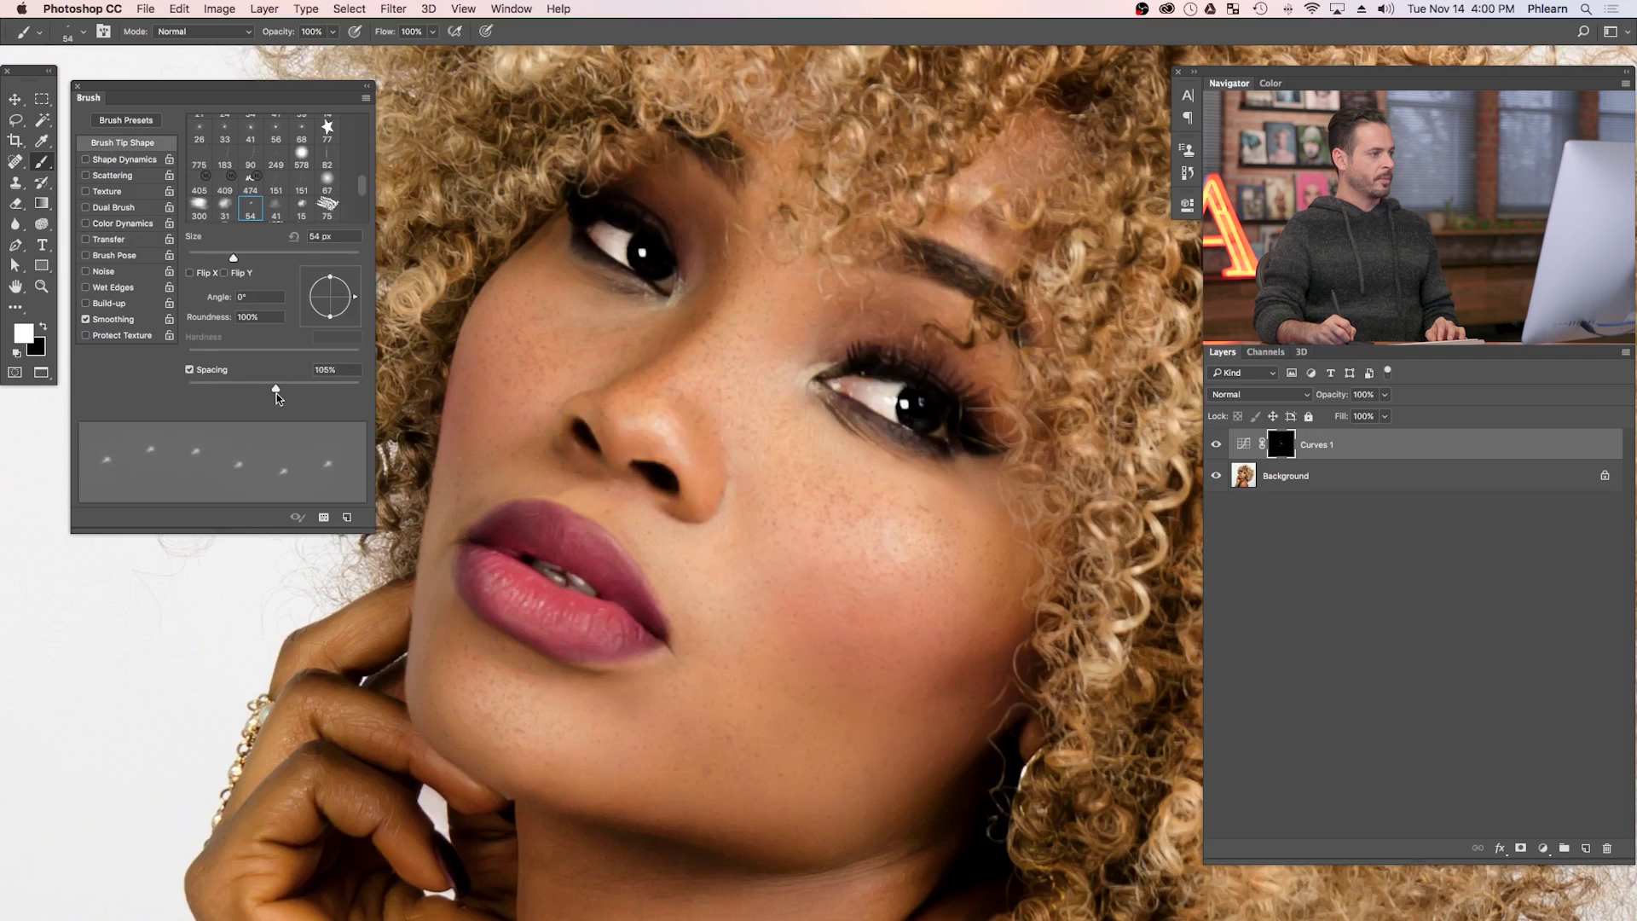
{"action": "left_click", "coordinate": [117, 160]}
{"action": "left_click_drag", "start_coordinate": [187, 137], "coordinate": [401, 143]}
{"action": "left_click_drag", "start_coordinate": [201, 255], "coordinate": [432, 262]}
Scatter the freckle brush 660% on both axes and enable Transfer with flow controlled by pen pressure.
{"action": "left_click", "coordinate": [121, 175]}
{"action": "left_click_drag", "start_coordinate": [247, 139], "coordinate": [300, 134]}
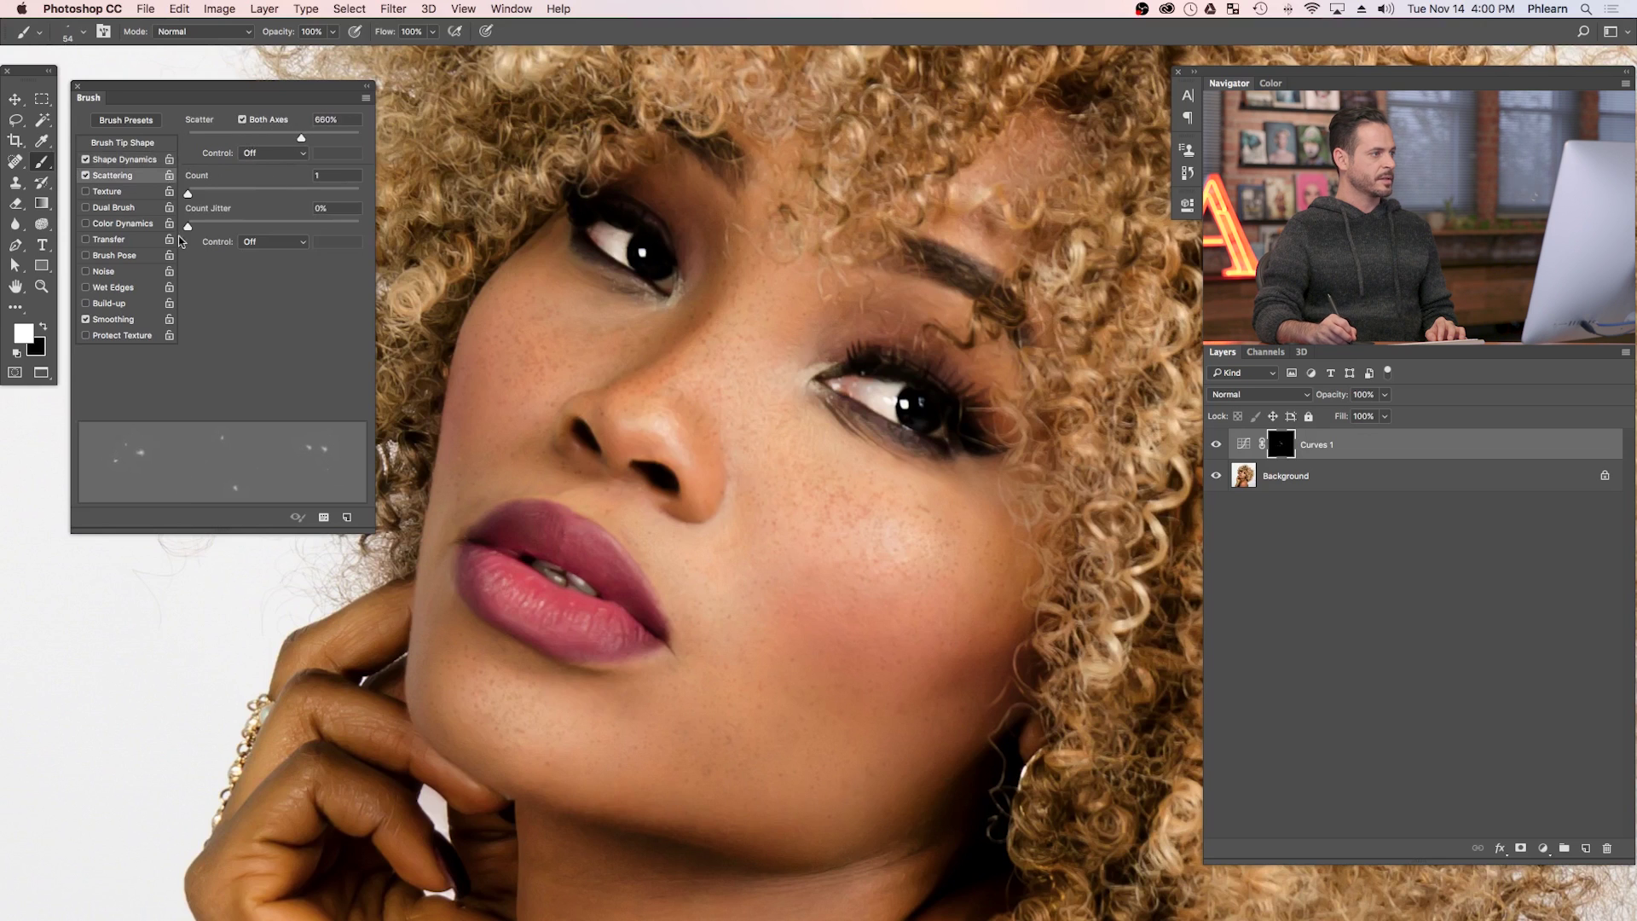
{"action": "left_click", "coordinate": [109, 239]}
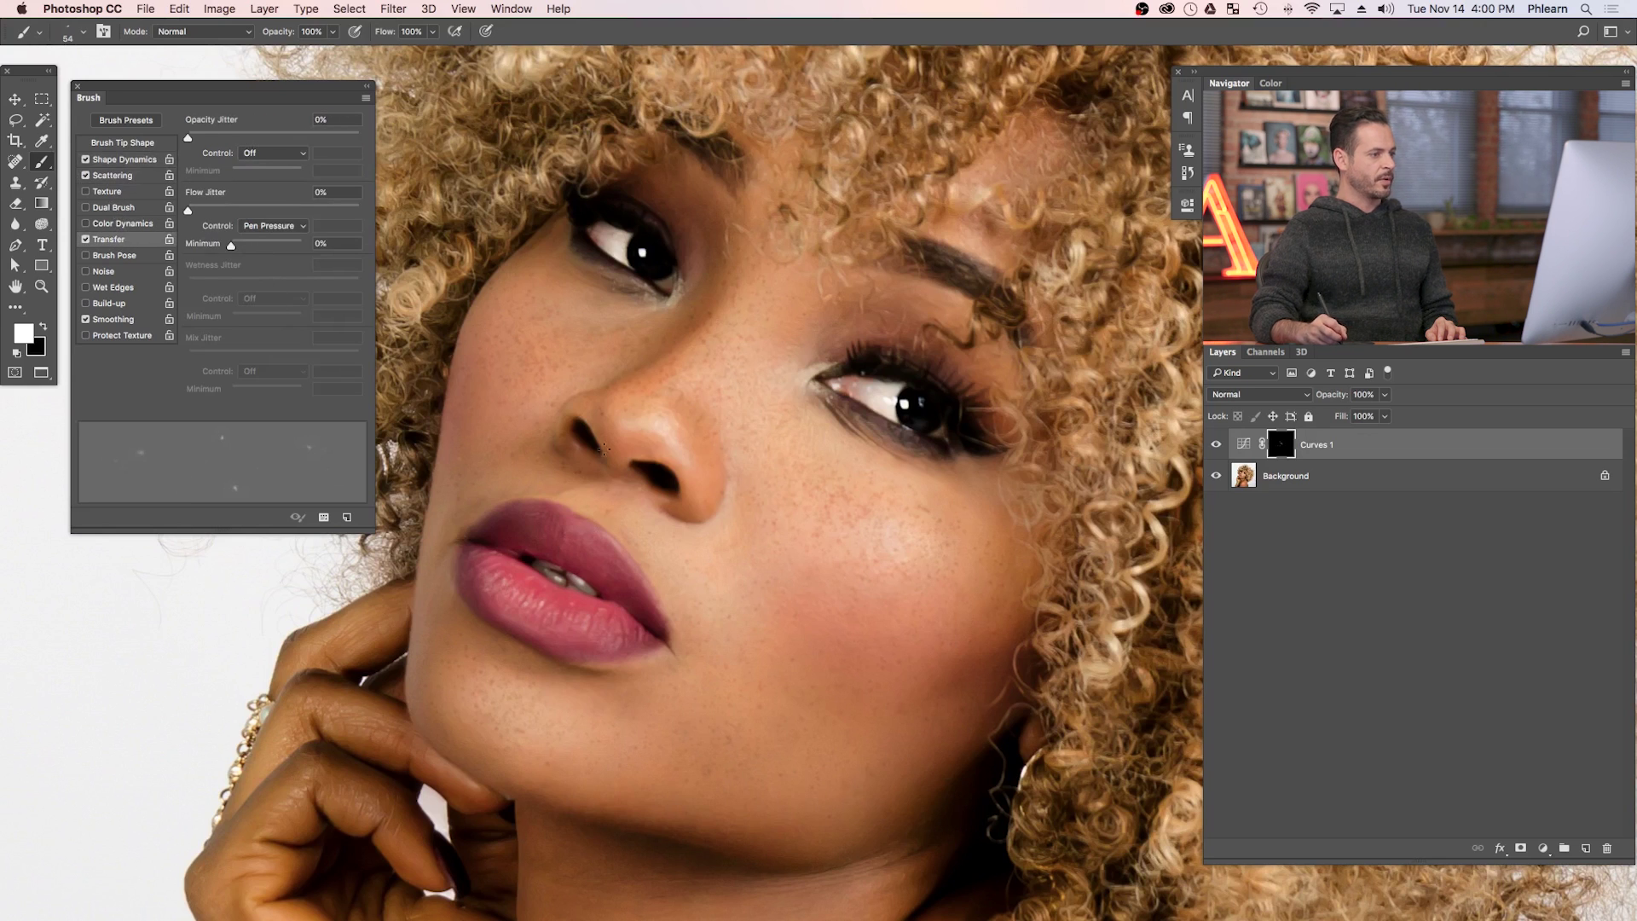
Add a second Curves layer that darkens the midtones from input 137 to output 89, and invert its mask to black.
{"action": "left_click", "coordinate": [1542, 847]}
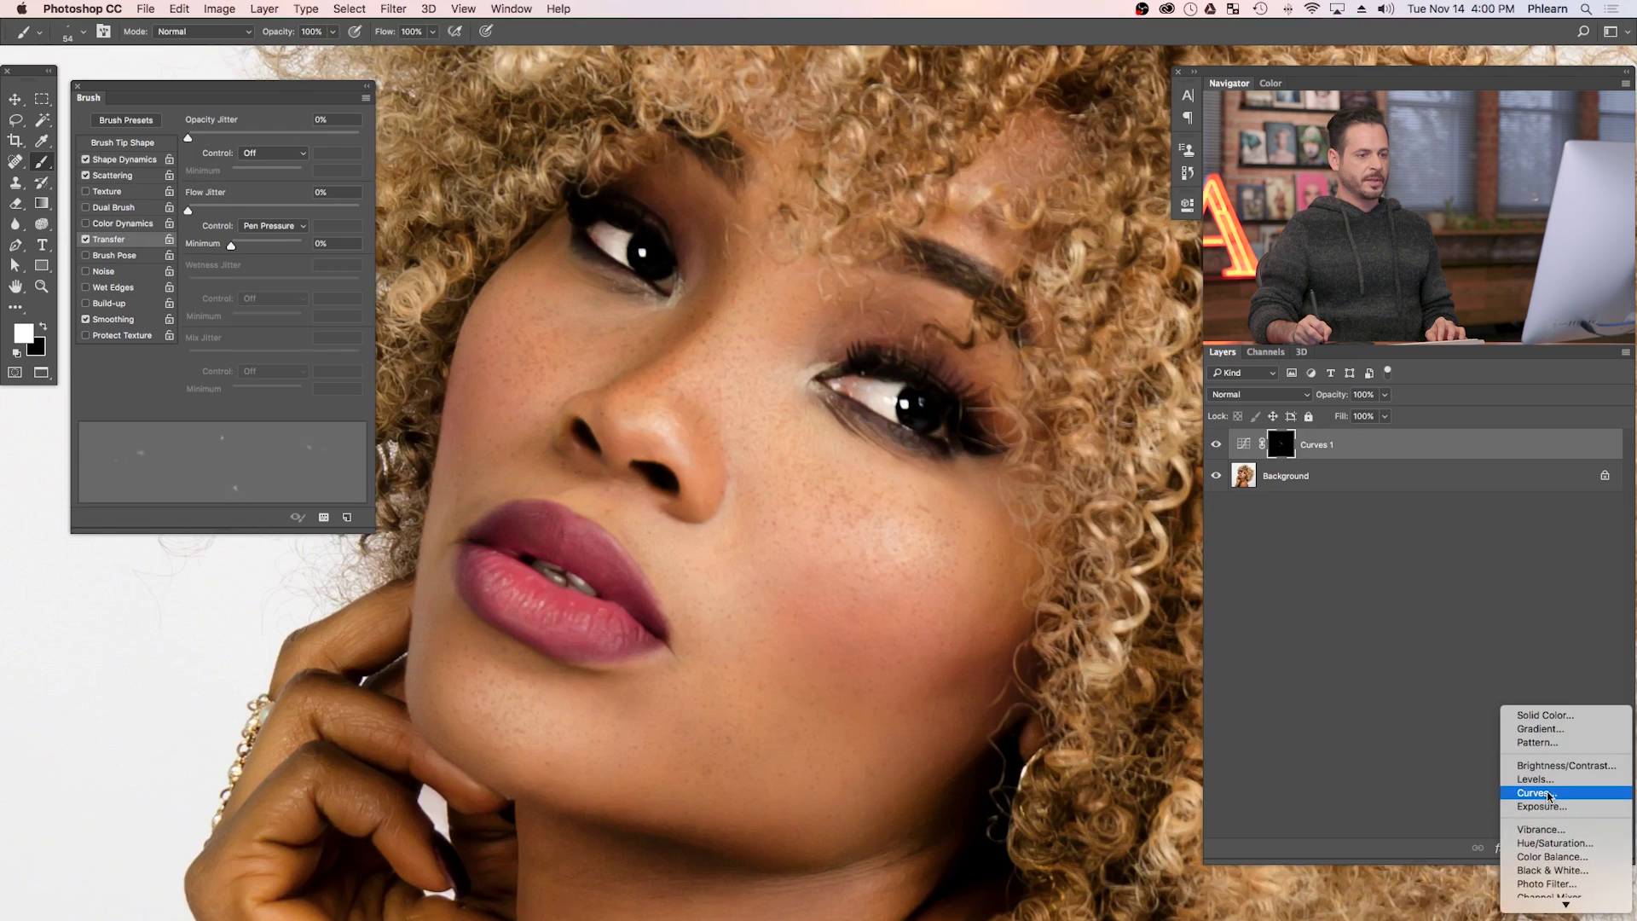
{"action": "left_click", "coordinate": [1548, 793]}
{"action": "left_click_drag", "start_coordinate": [1068, 353], "coordinate": [1068, 385]}
{"action": "key", "text": "super+i"}
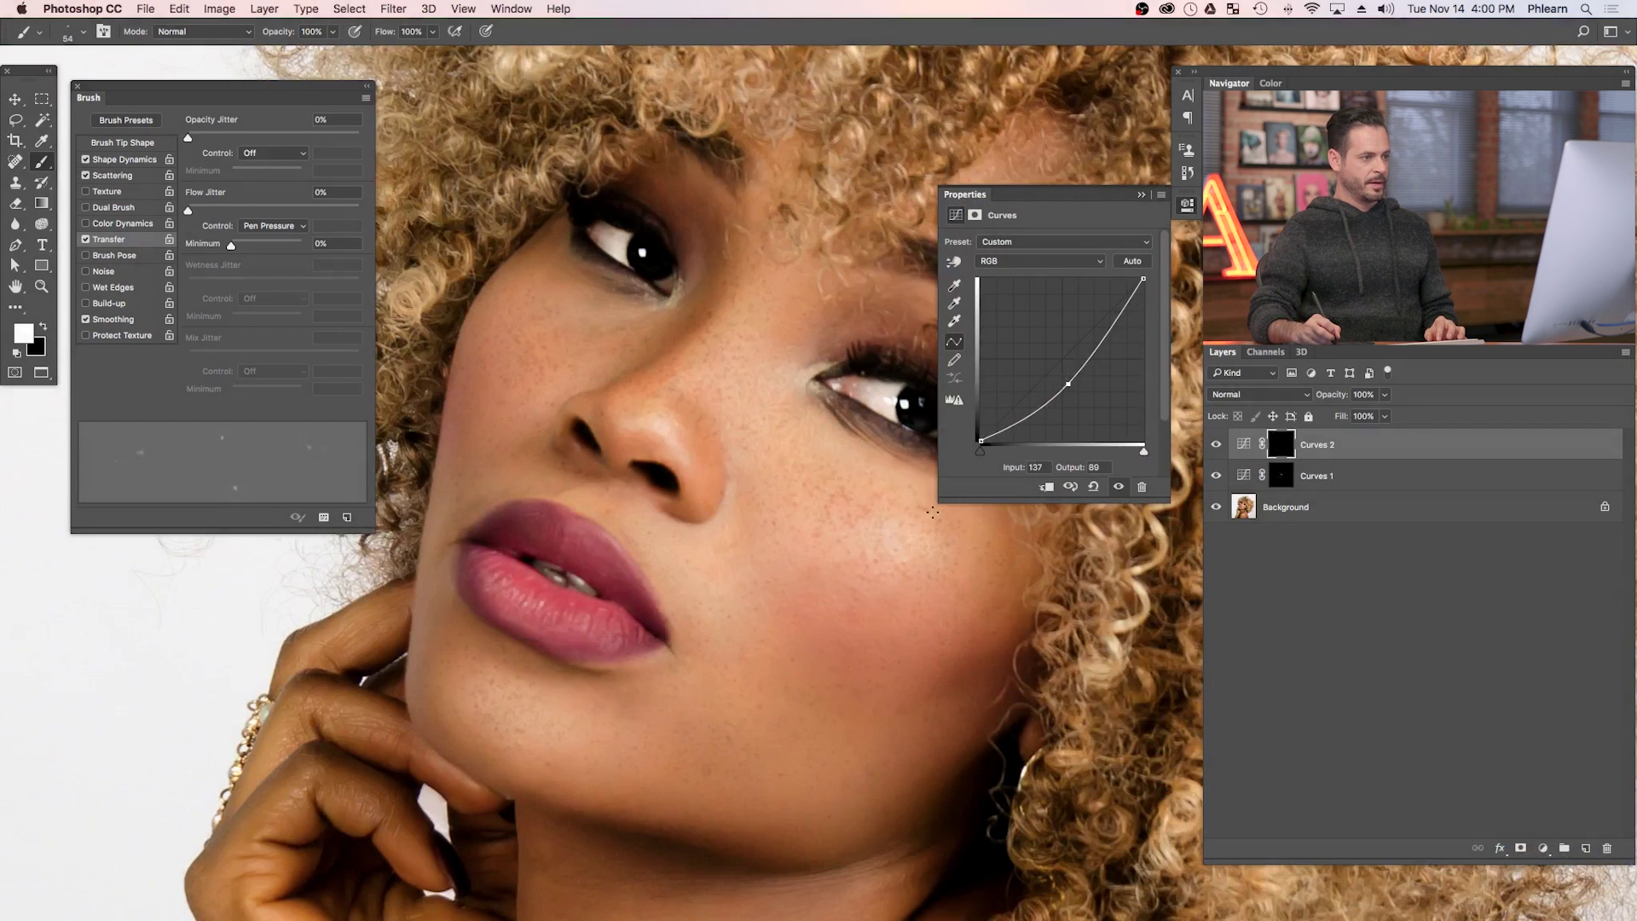
{"action": "left_click", "coordinate": [1186, 213]}
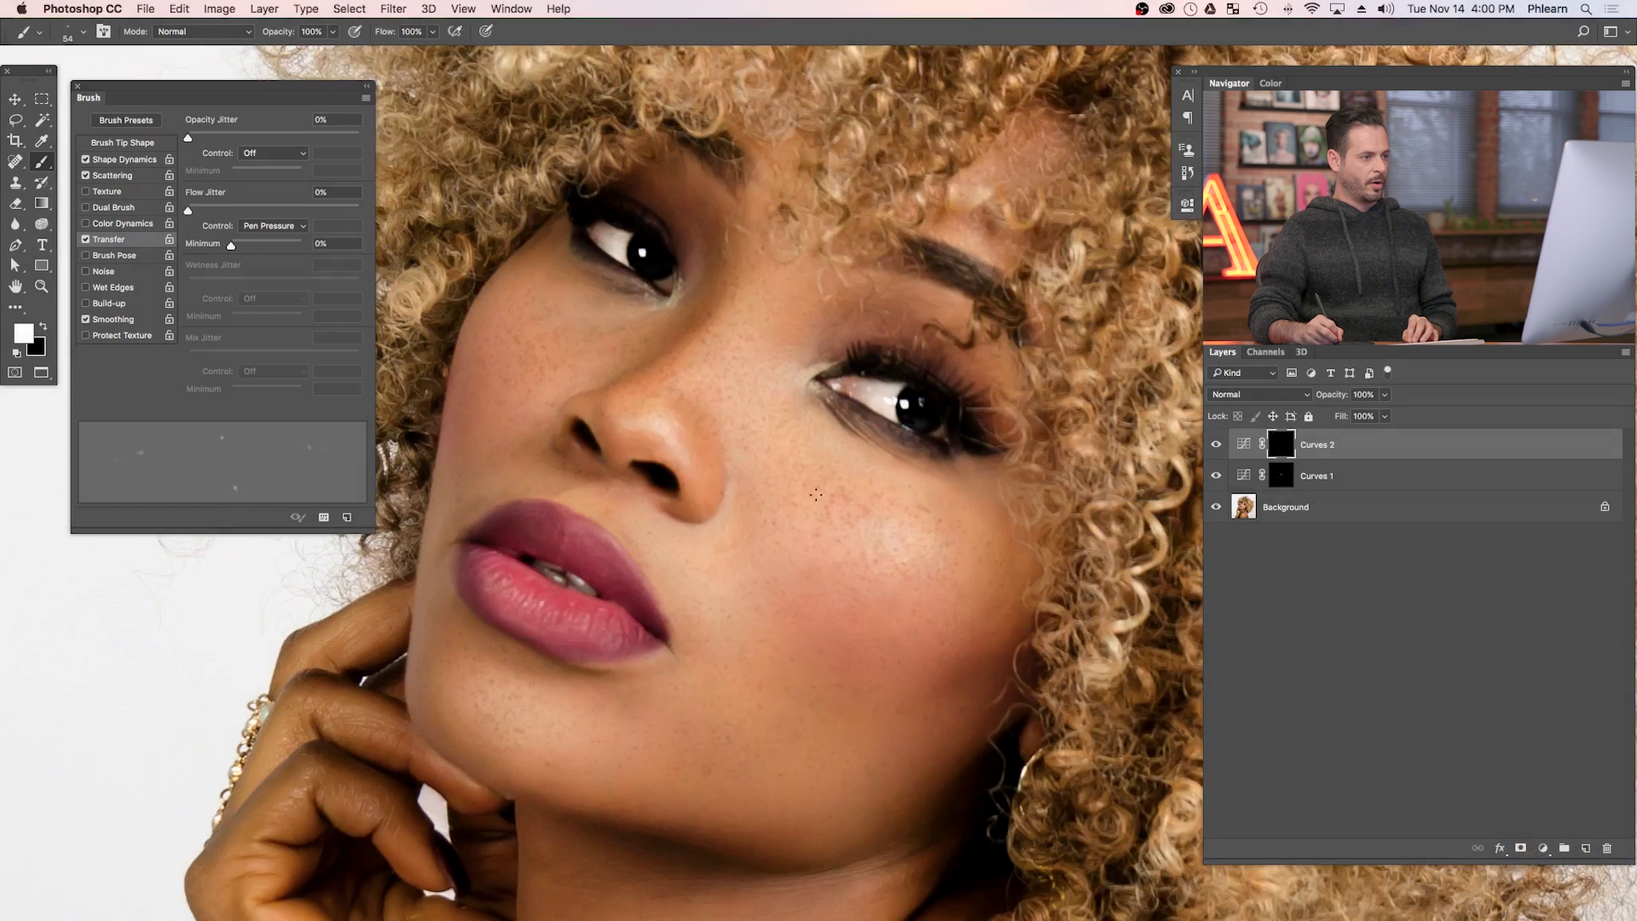
Paint scattered freckles on the cheeks through the Curves 2 mask, varying the brush size from 80 px down to 45 px.
{"action": "key", "text": "bracketright"}
{"action": "key", "text": "bracketright"}
{"action": "key", "text": "bracketright"}
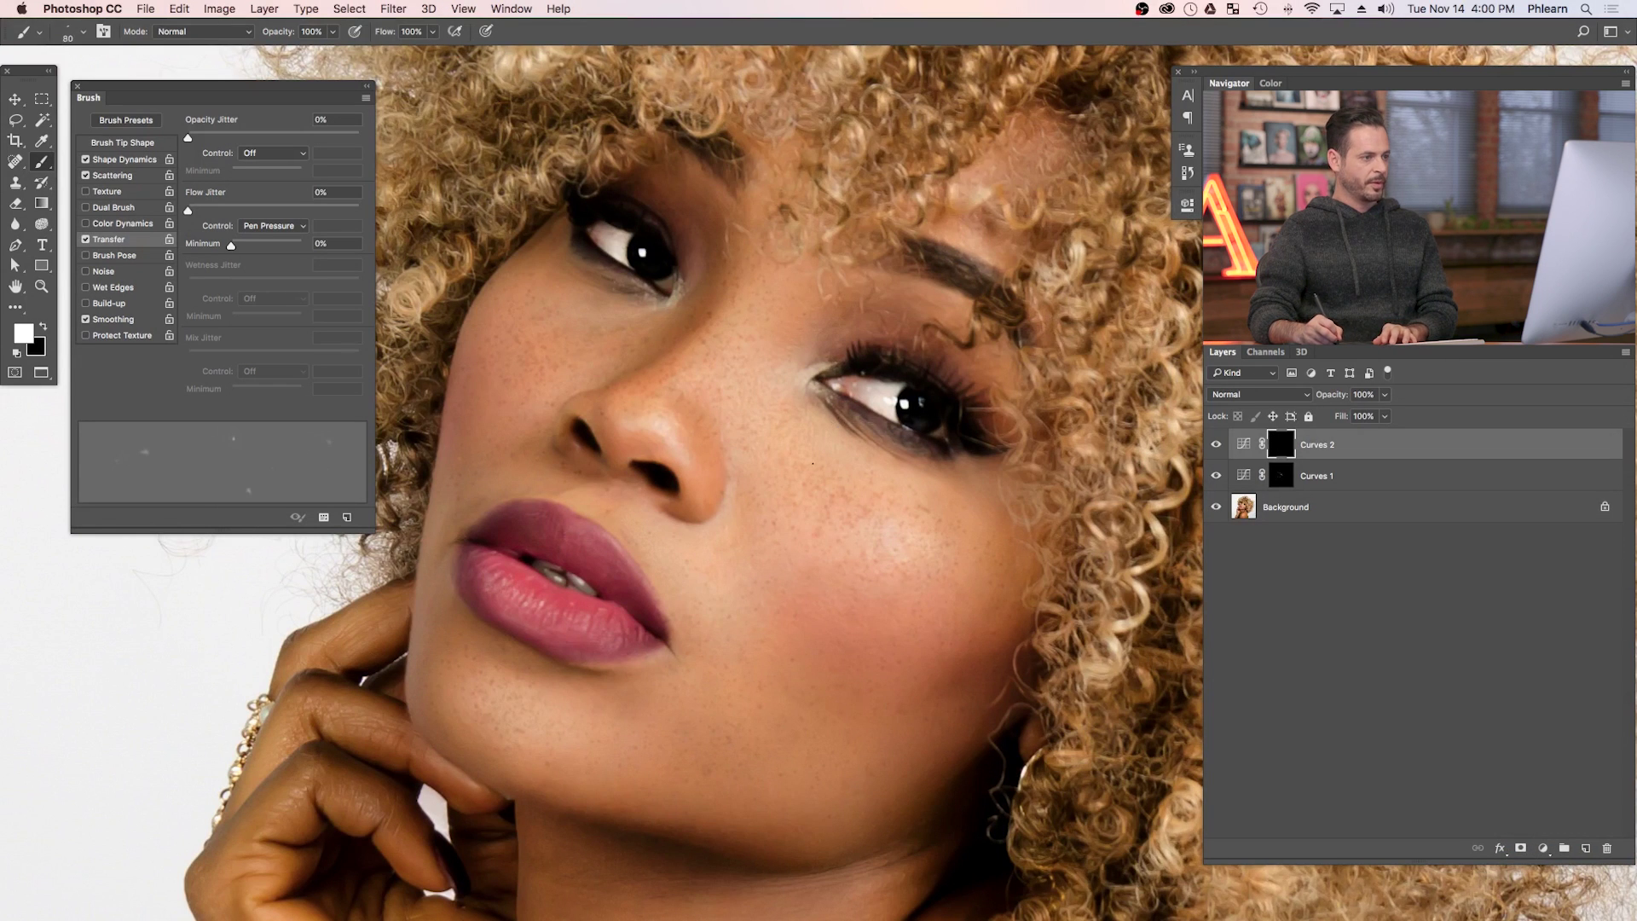
{"action": "key", "text": "bracketright"}
{"action": "key", "text": "bracketright"}
{"action": "key", "text": "bracketleft"}
{"action": "key", "text": "bracketleft"}
{"action": "key", "text": "bracketleft"}
{"action": "key", "text": "bracketleft"}
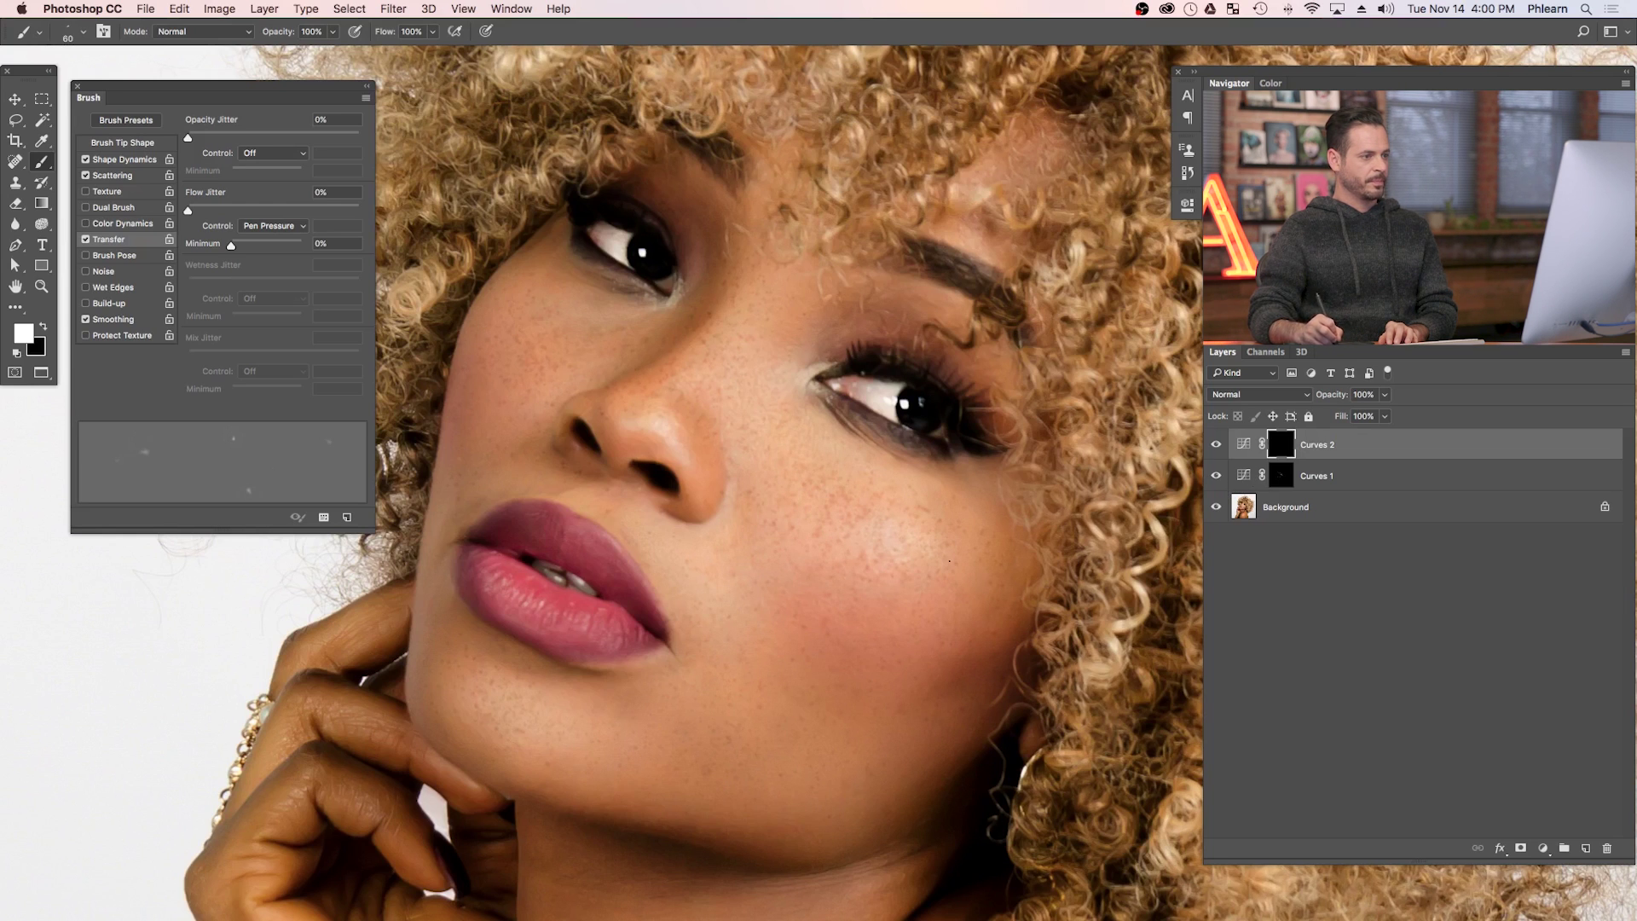
{"action": "key", "text": "bracketleft"}
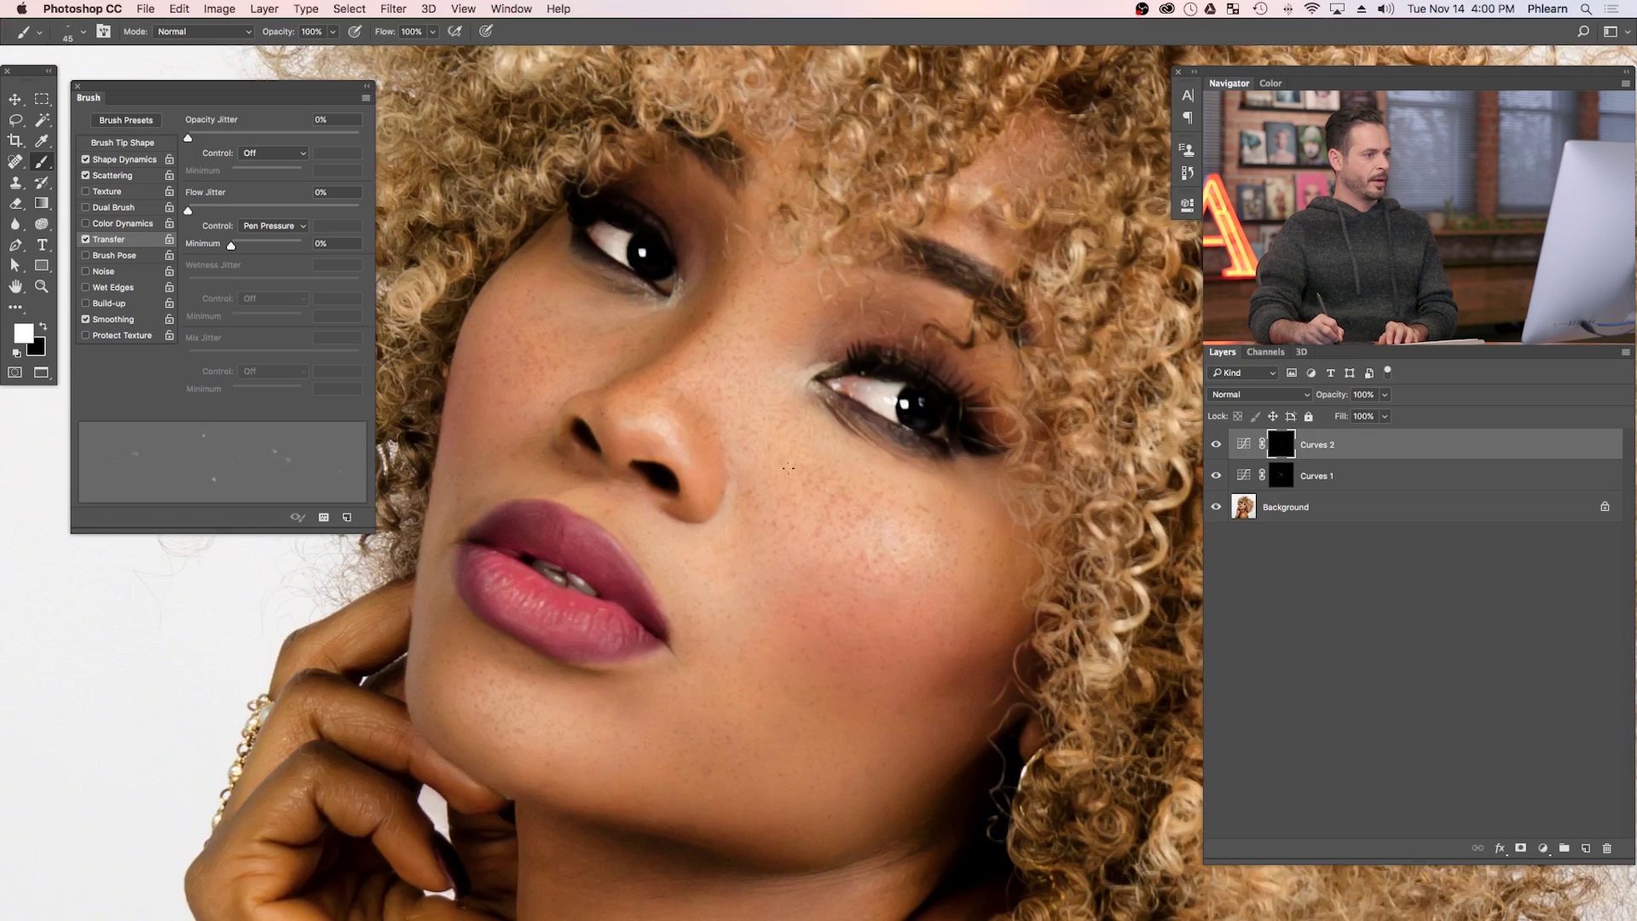
Tighten the brush spacing to 27% and paint denser freckles over the face and chin at 40 px and 30 px.
{"action": "left_click", "coordinate": [137, 143]}
{"action": "left_click_drag", "start_coordinate": [234, 381], "coordinate": [216, 381]}
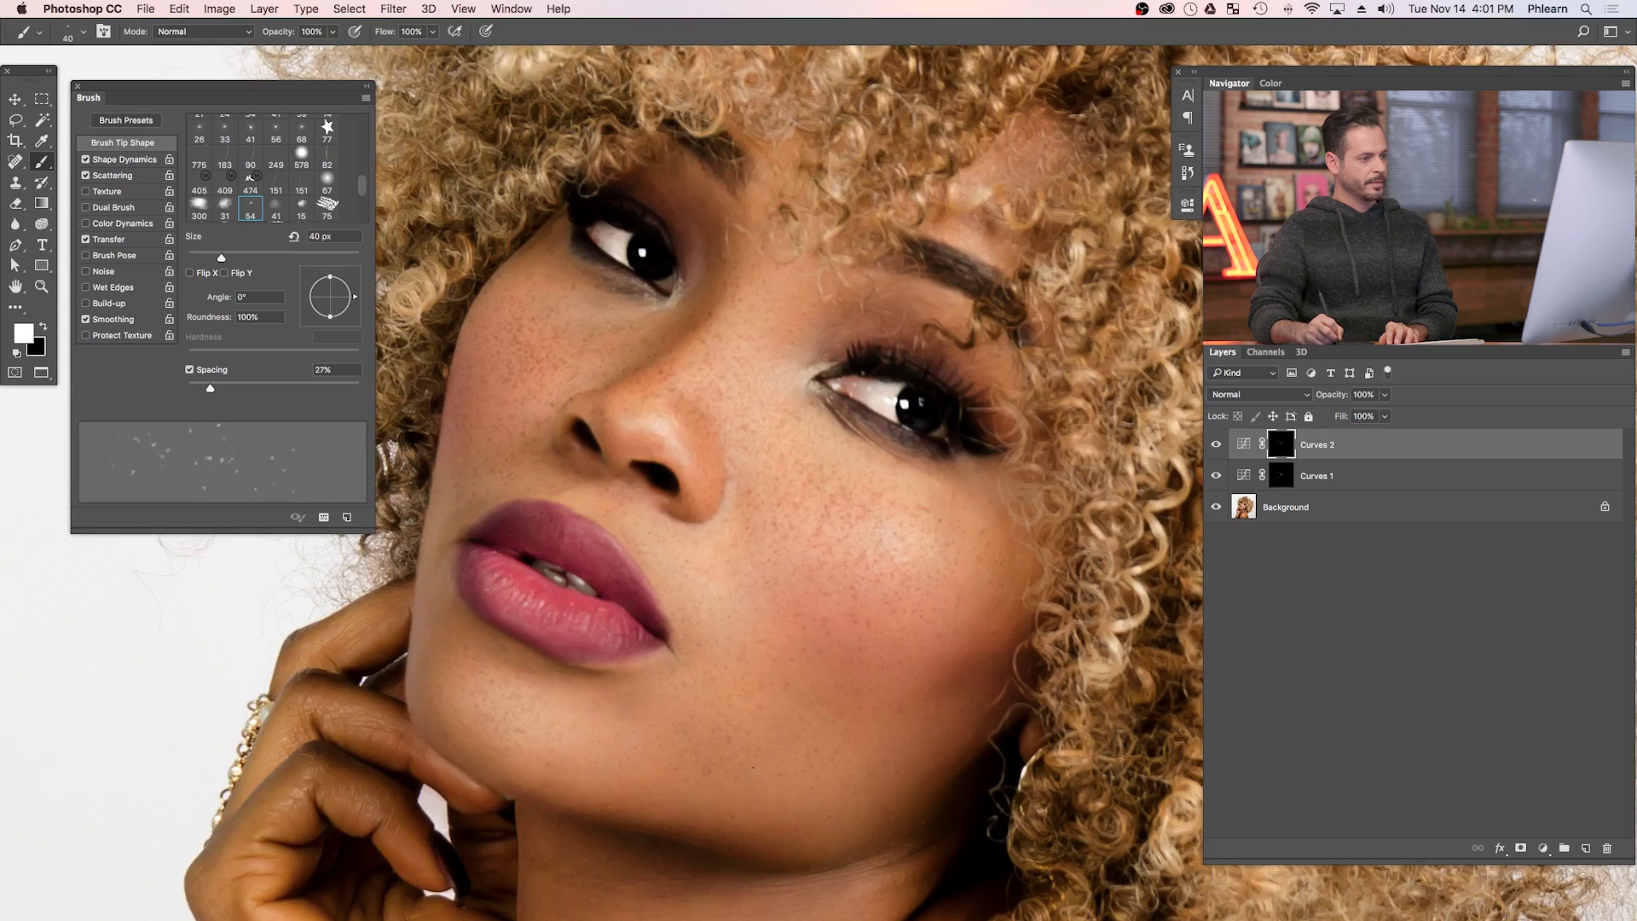
{"action": "key", "text": "bracketleft"}
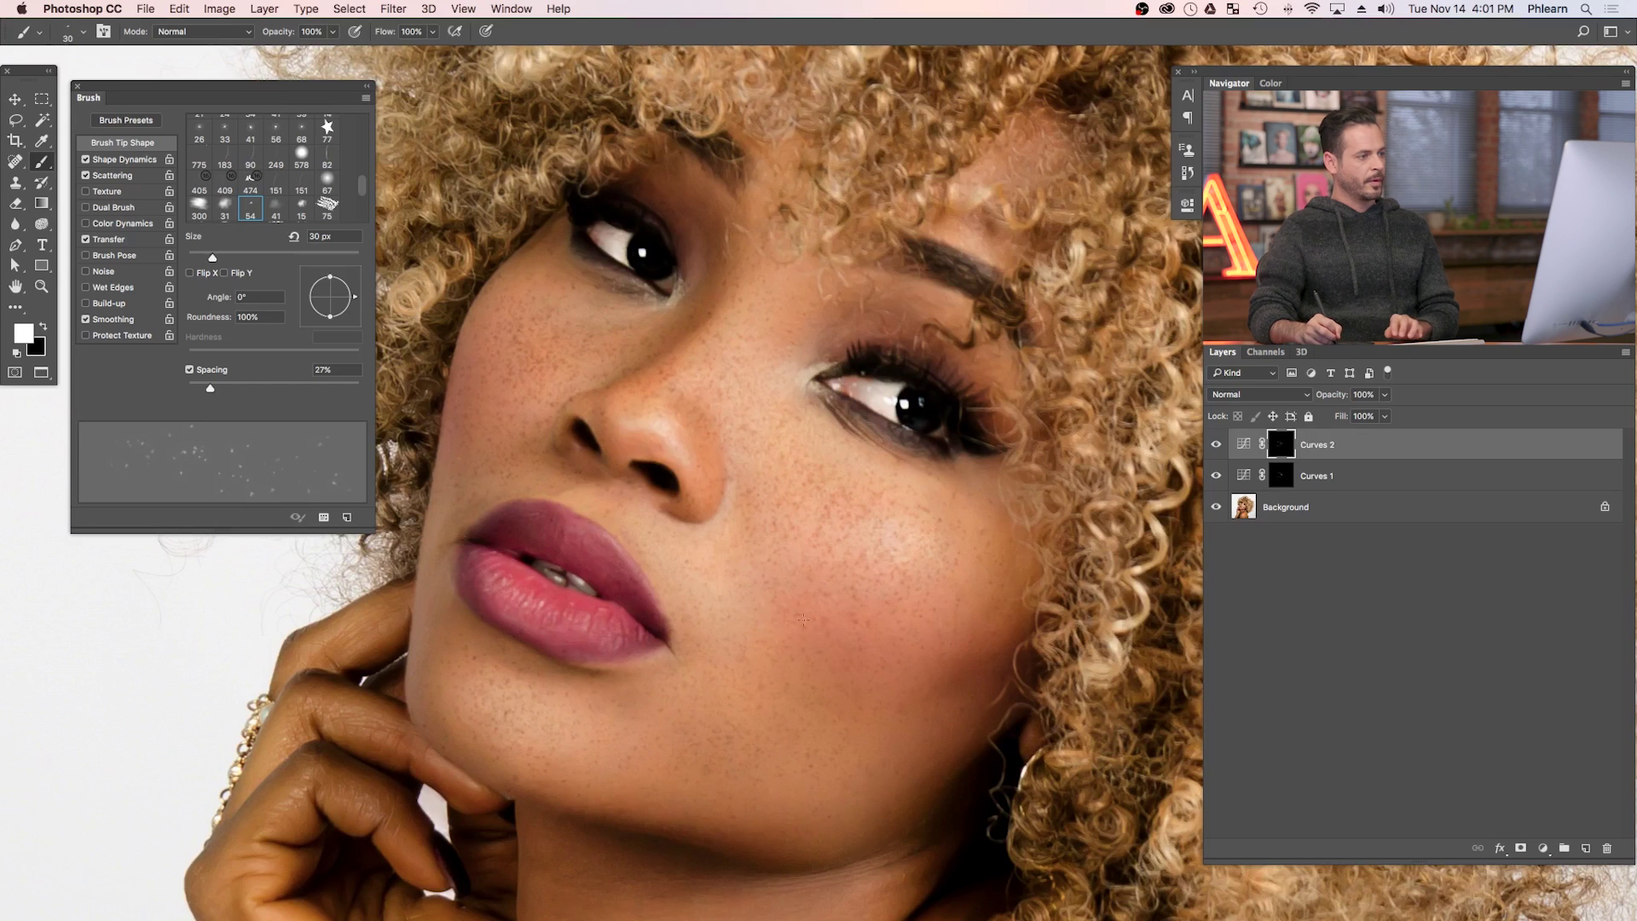
Paint freckles on the shoulder through the Curves 2 mask with the brush at 40 px.
{"action": "scroll", "coordinate": [852, 549], "scroll_direction": "down", "scroll_amount": 5}
{"action": "scroll", "coordinate": [784, 563], "scroll_direction": "up", "scroll_amount": 1}
{"action": "scroll", "coordinate": [769, 597], "scroll_direction": "up", "scroll_amount": 2}
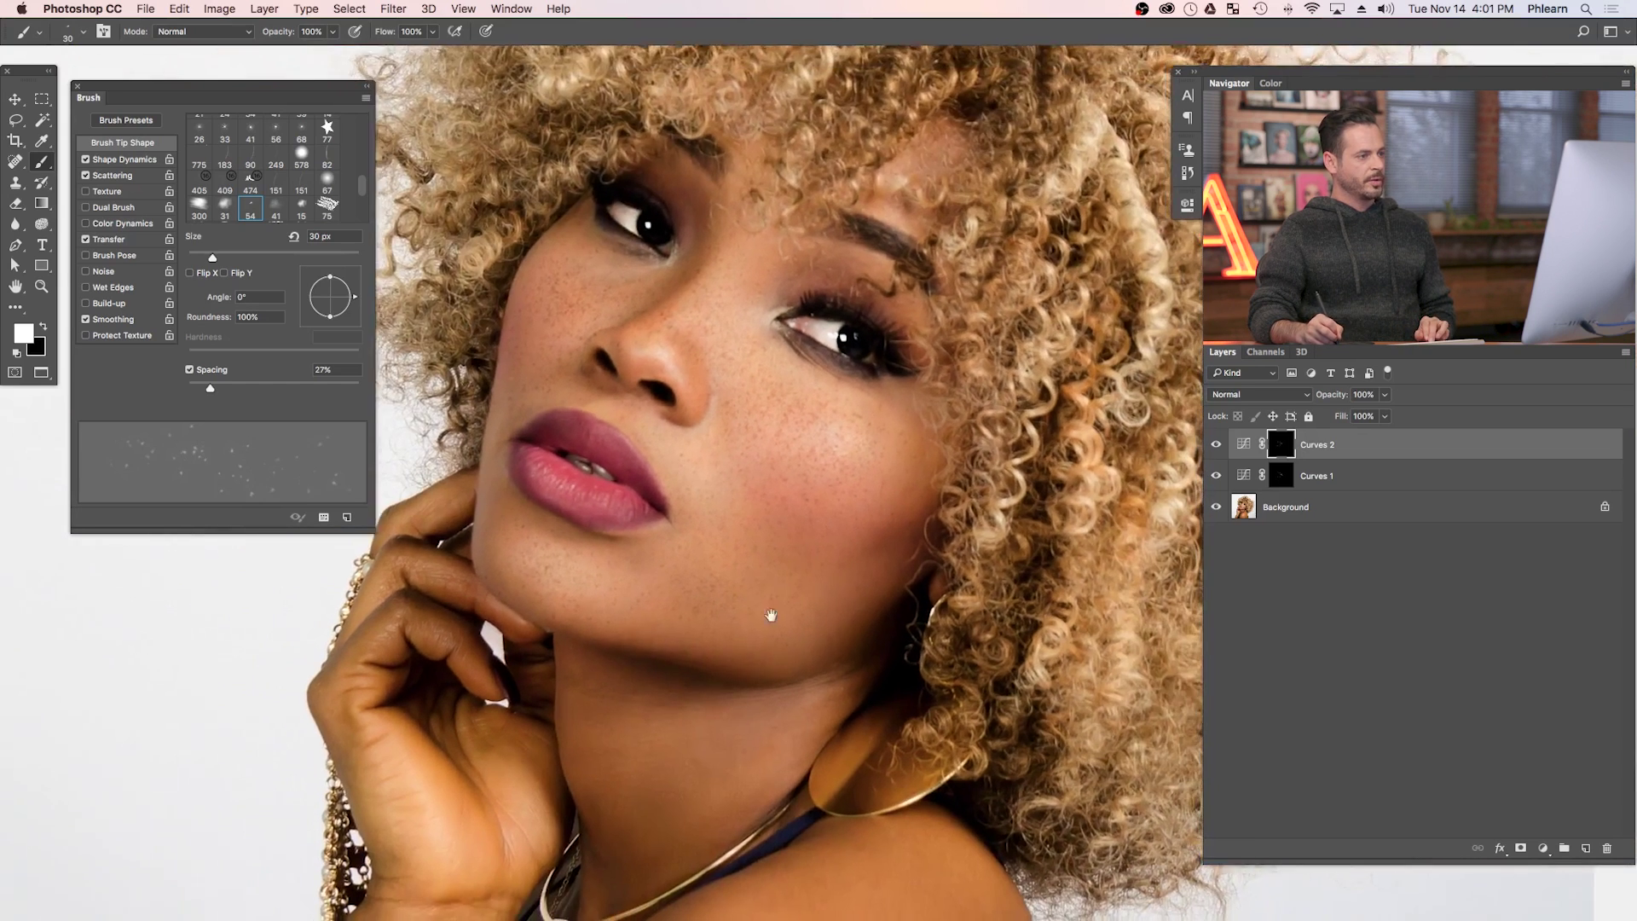
{"action": "scroll", "coordinate": [772, 618], "scroll_direction": "down", "scroll_amount": 1}
{"action": "scroll", "coordinate": [740, 555], "scroll_direction": "down", "scroll_amount": 3}
{"action": "key", "text": "bracketright"}
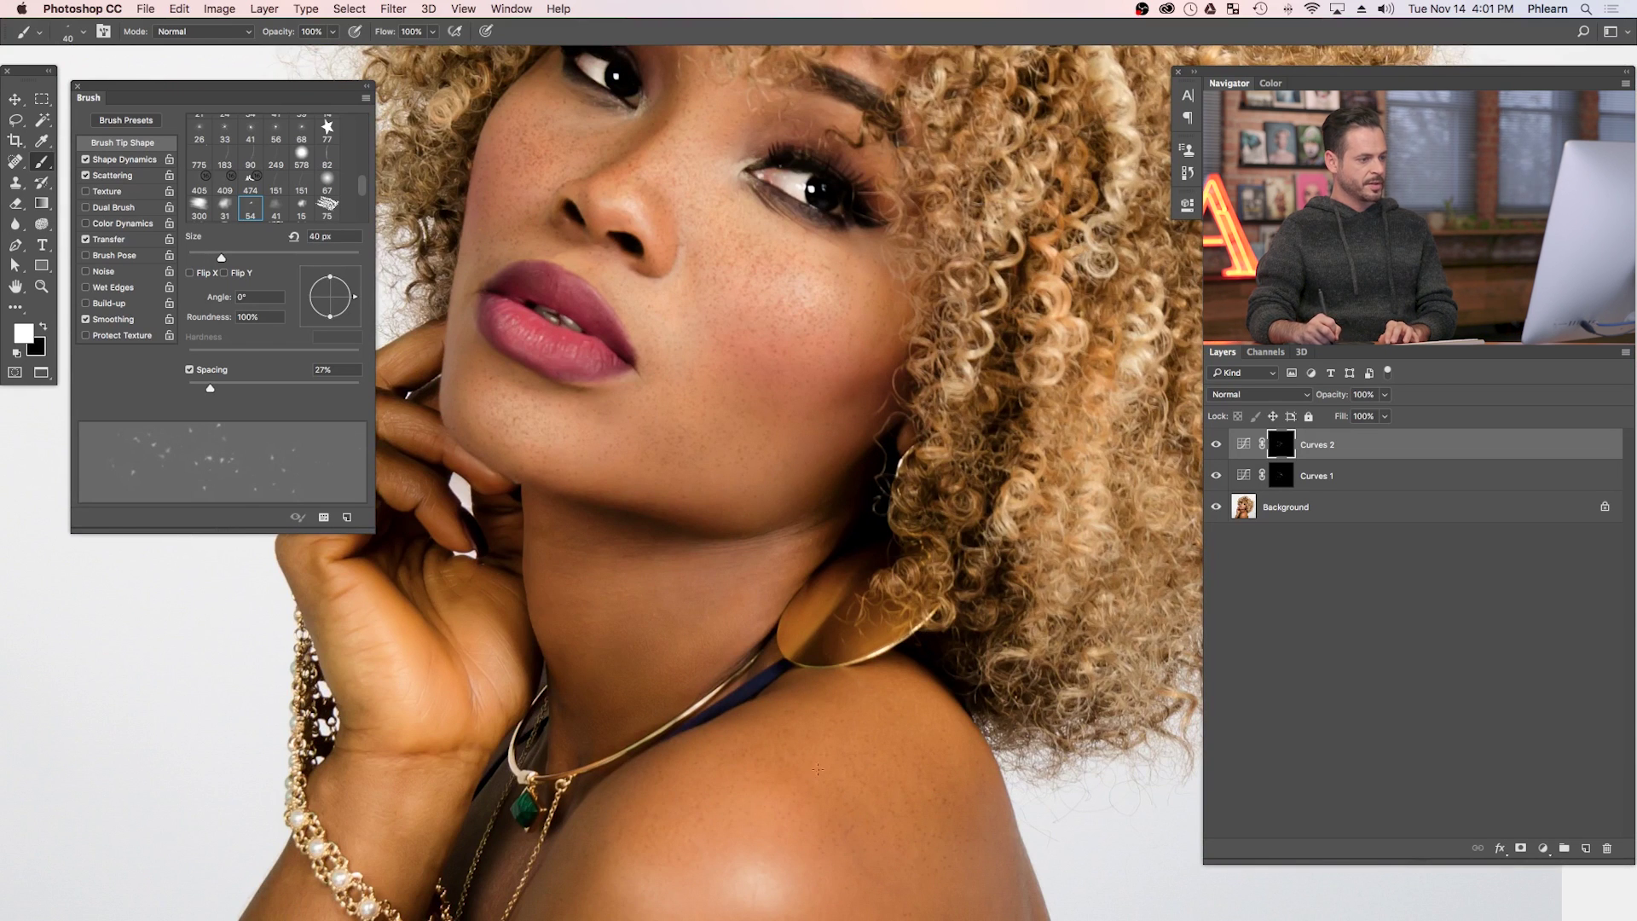
{"action": "scroll", "coordinate": [834, 760], "scroll_direction": "down", "scroll_amount": 5}
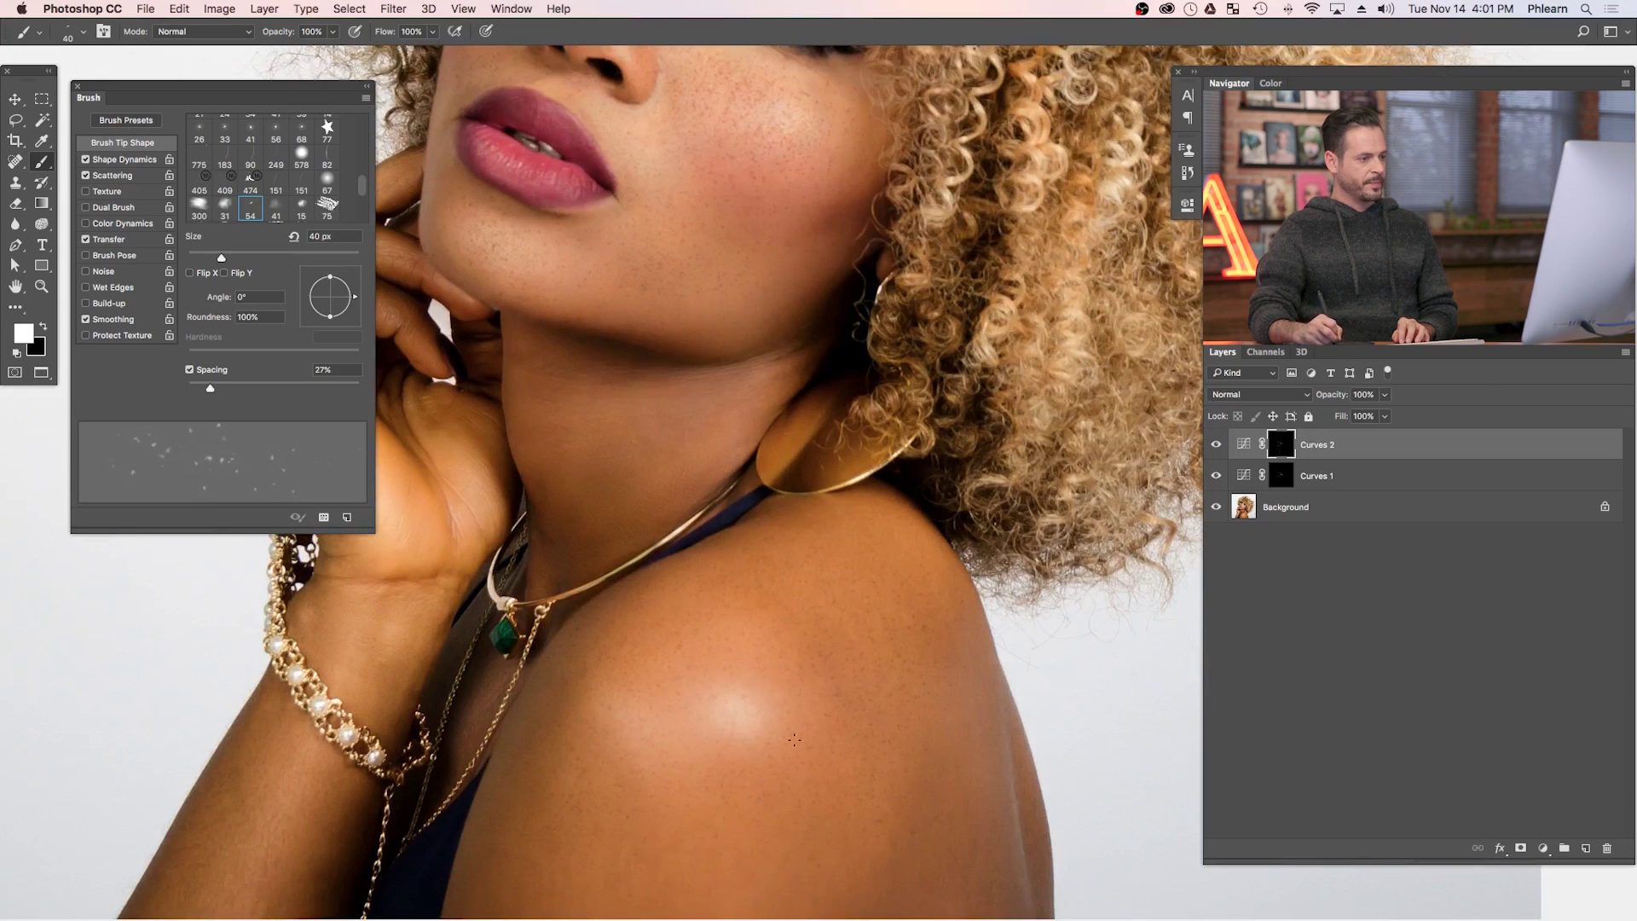
Soften the shoulder freckles on the Curves 2 mask with a soft Eraser at 437 px and 20% flow.
{"action": "key", "text": "e"}
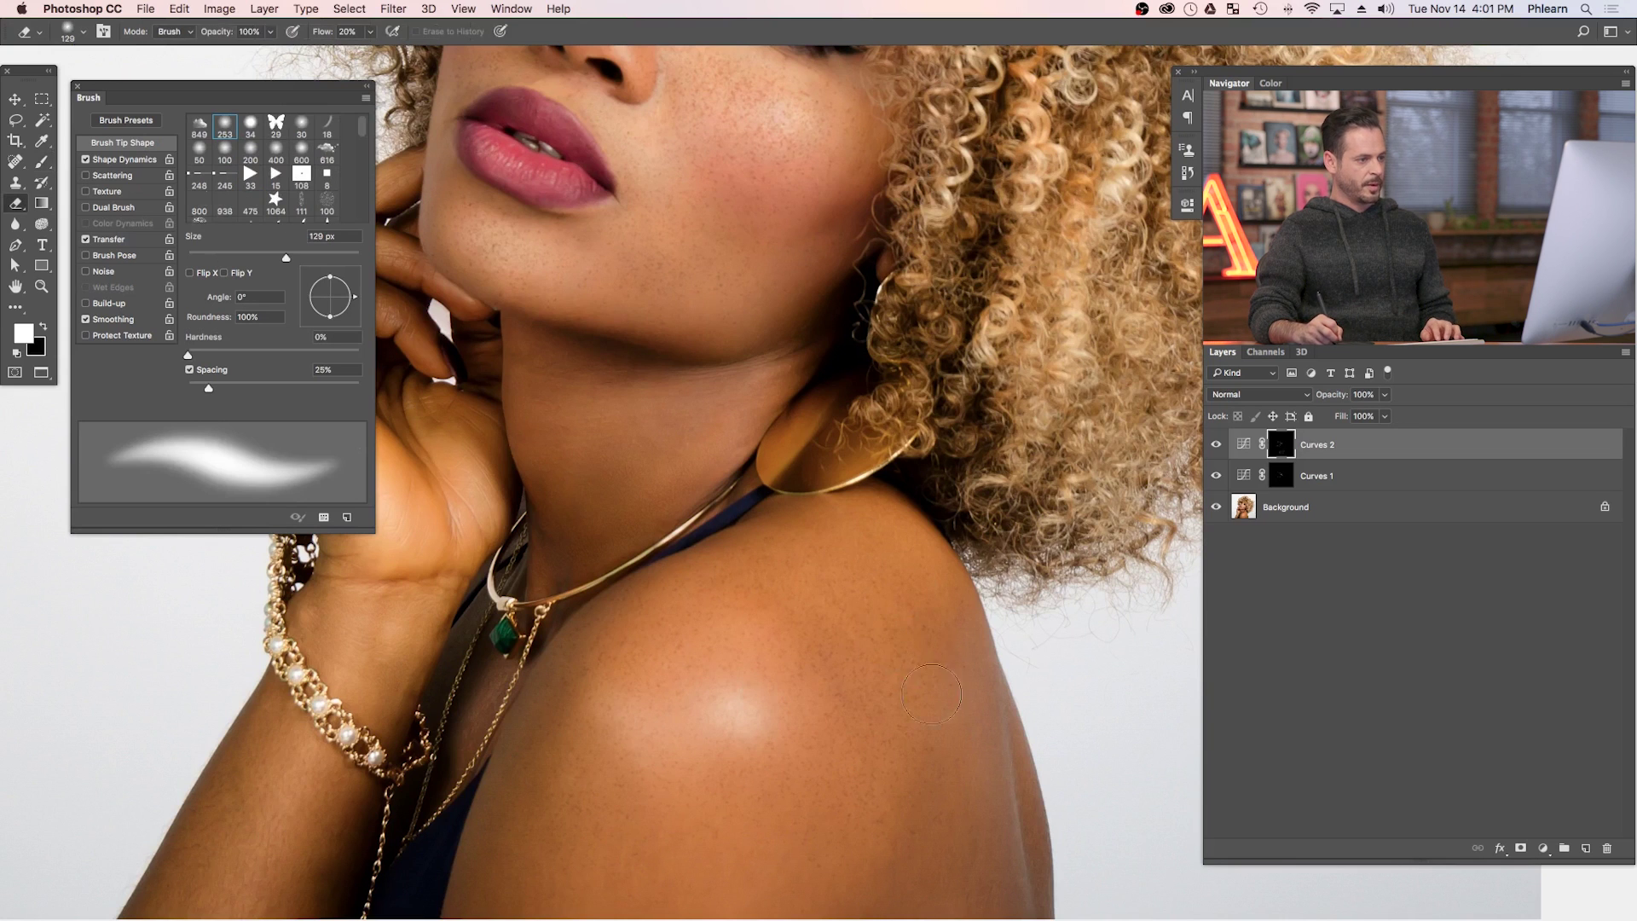
{"action": "left_click_drag", "start_coordinate": [855, 597], "coordinate": [926, 639]}
{"action": "right_click", "coordinate": [927, 640]}
{"action": "key", "text": "Escape"}
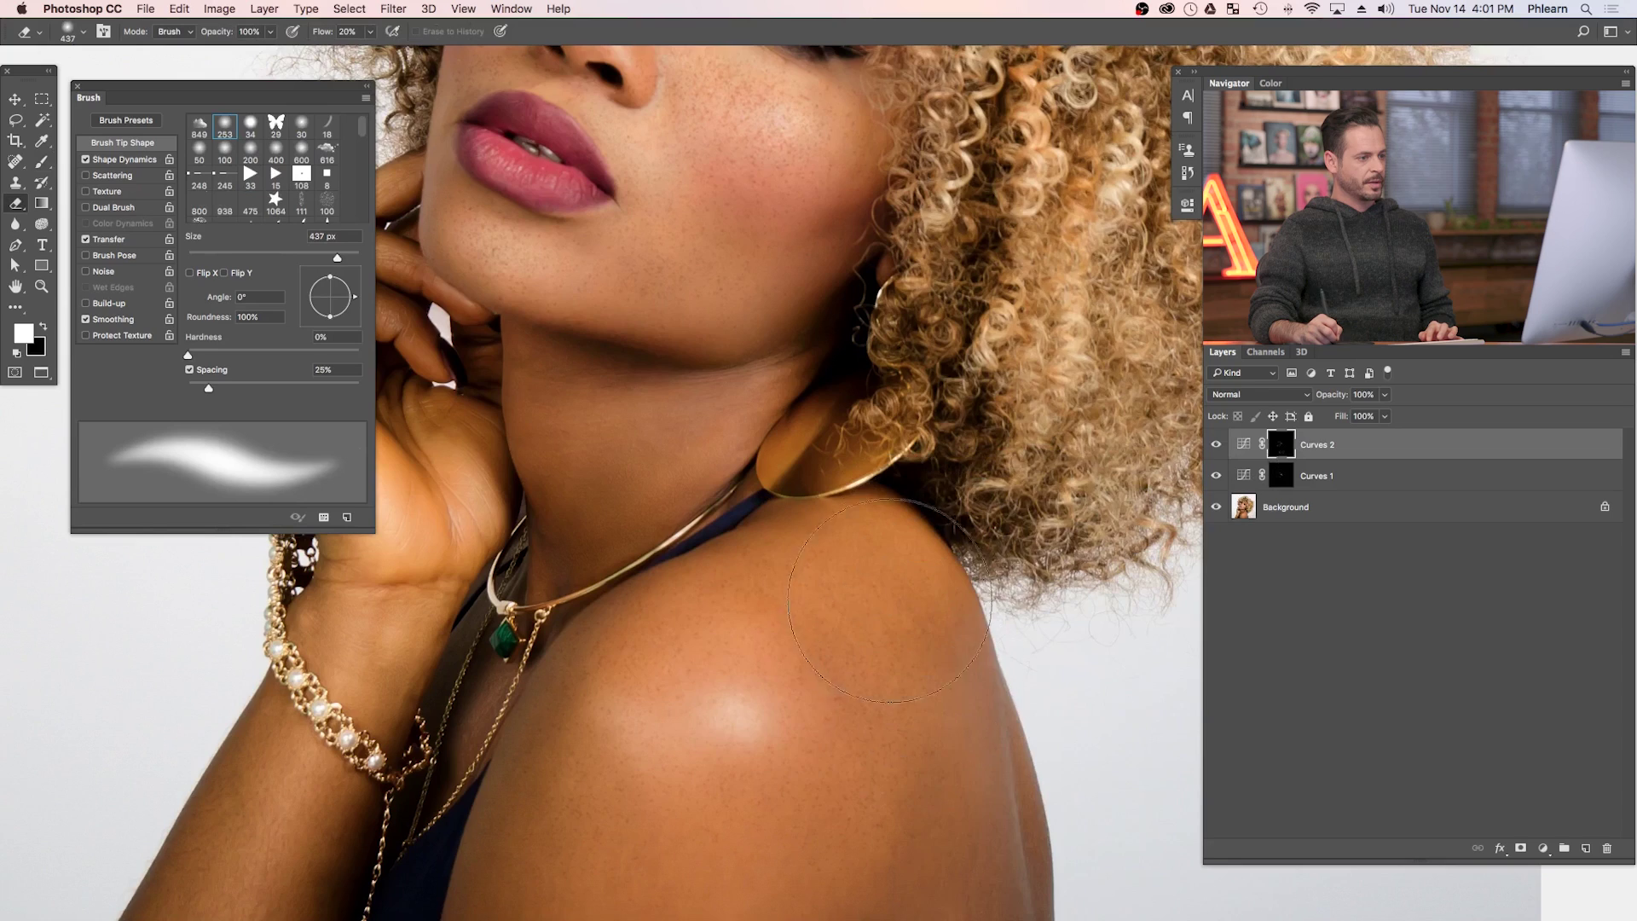
{"action": "scroll", "coordinate": [900, 800], "scroll_direction": "up", "scroll_amount": 10}
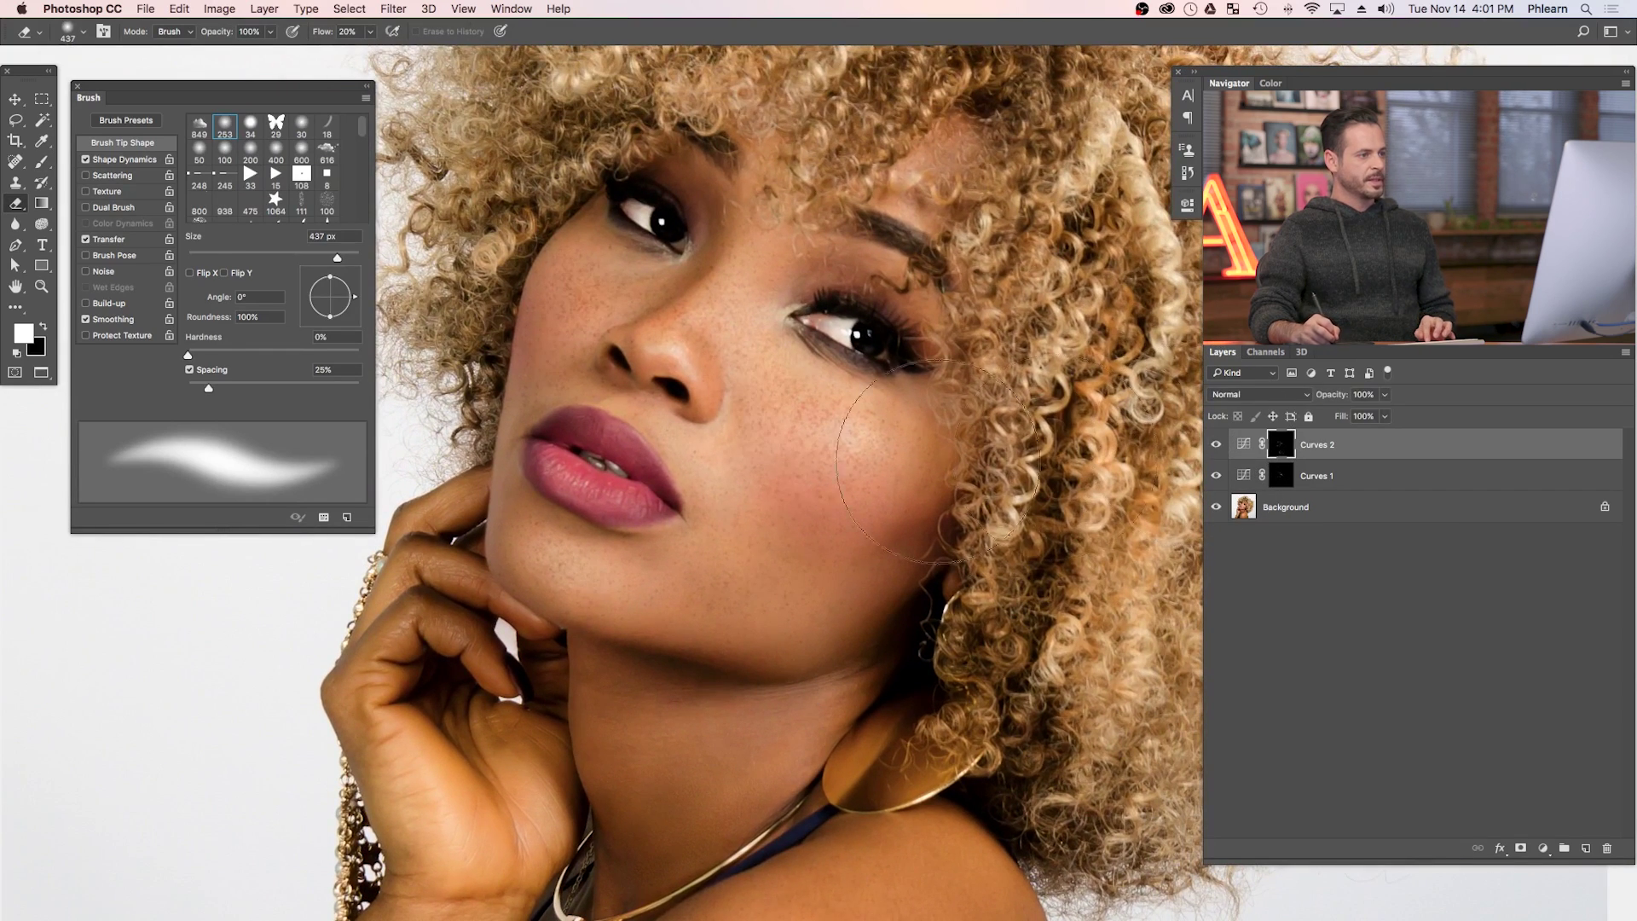
Compare the face with and without the Curves 1 and Curves 2 freckle layers up close.
{"action": "left_click", "coordinate": [879, 415], "text": "super+space"}
{"action": "left_click", "coordinate": [887, 503], "text": "super+space"}
{"action": "left_click", "coordinate": [1217, 444]}
{"action": "left_click", "coordinate": [1216, 475]}
{"action": "left_click", "coordinate": [1216, 475]}
{"action": "left_click", "coordinate": [1215, 475]}
{"action": "left_click", "coordinate": [1216, 475]}
{"action": "left_click", "coordinate": [1215, 475]}
{"action": "left_click", "coordinate": [1216, 445]}
{"action": "left_click", "coordinate": [1217, 445]}
{"action": "left_click", "coordinate": [1217, 445]}
{"action": "left_click", "coordinate": [1216, 445]}
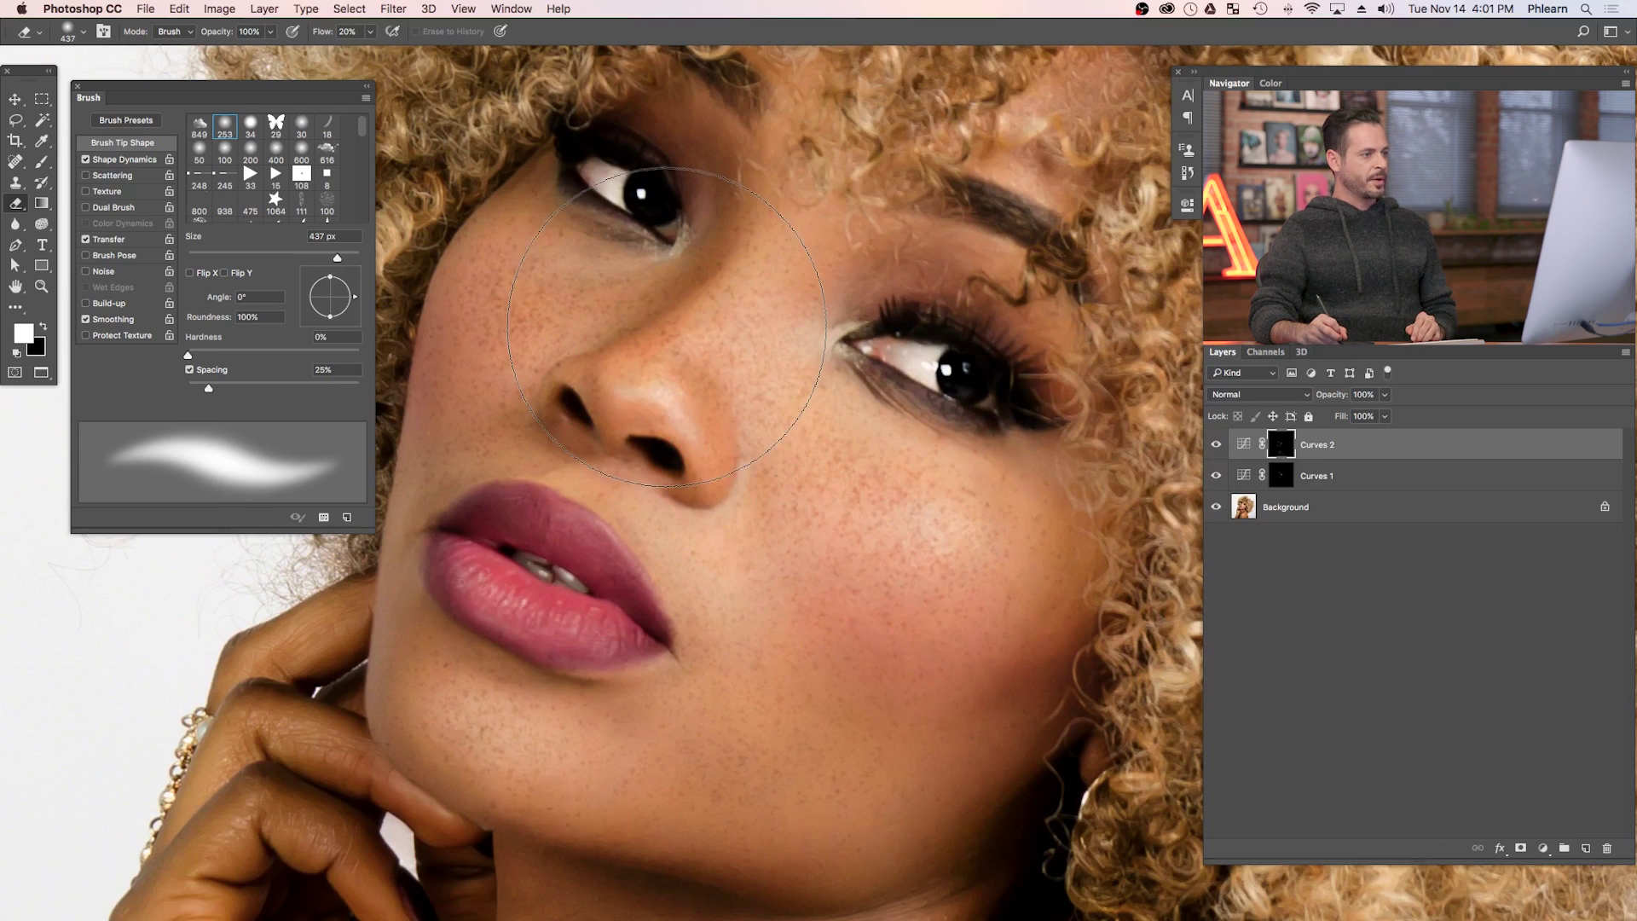
Give the Eraser the 41 px freckle tip with 123% spacing, and set its size and angle jitter to 100%.
{"action": "right_click", "coordinate": [667, 326]}
{"action": "left_click", "coordinate": [825, 694]}
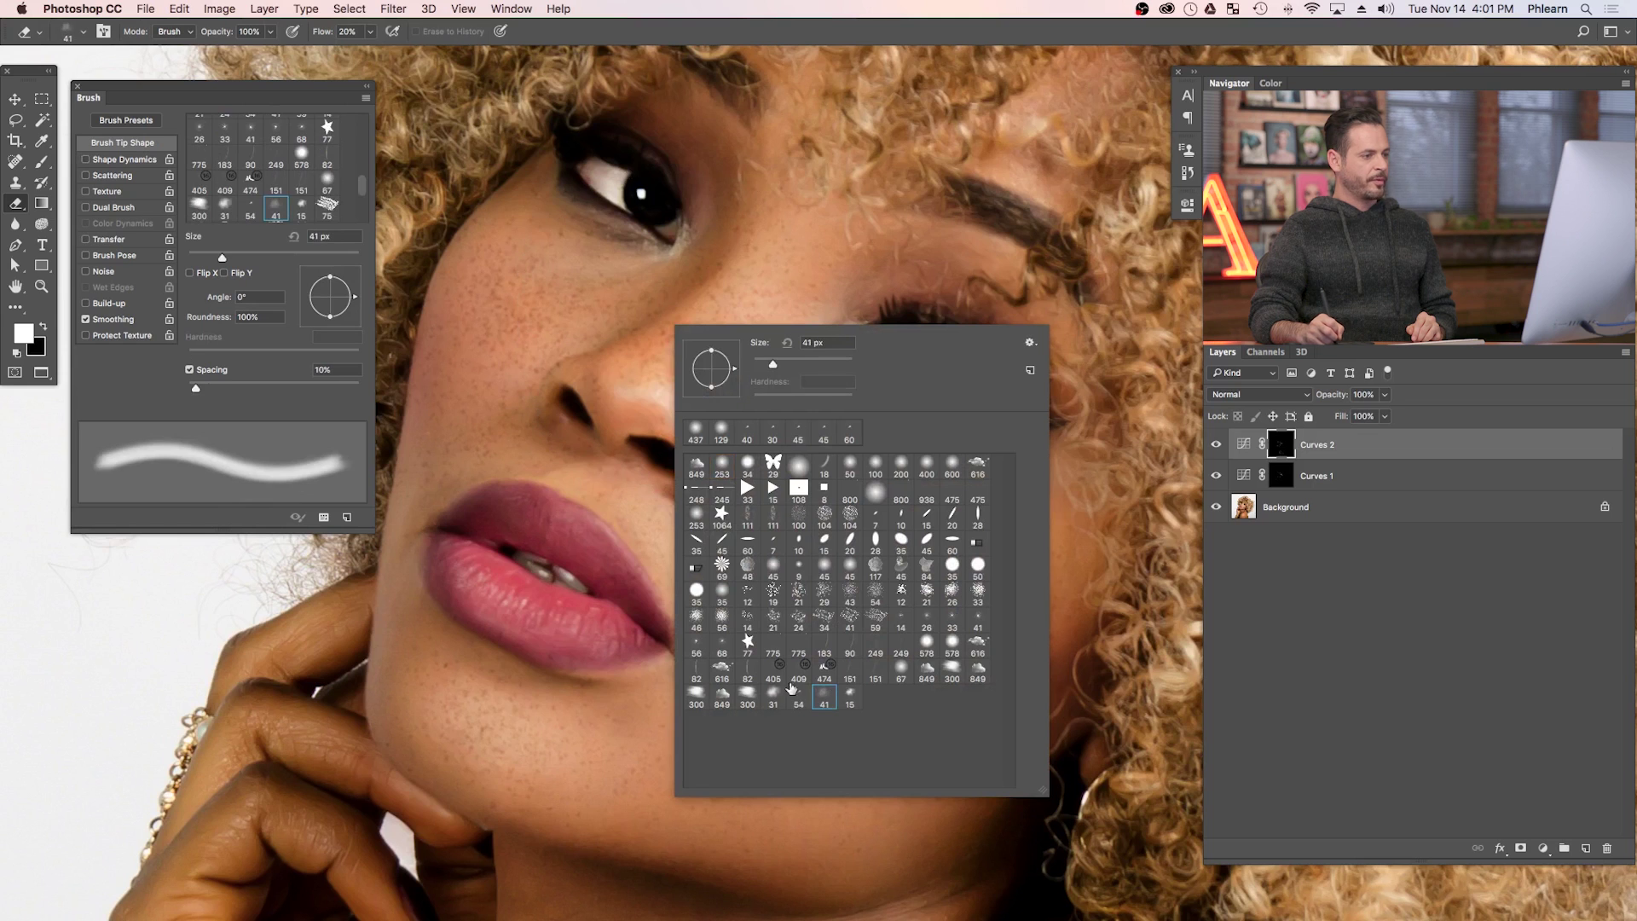
{"action": "left_click", "coordinate": [585, 590]}
{"action": "scroll", "coordinate": [585, 589], "scroll_direction": "right", "scroll_amount": 1}
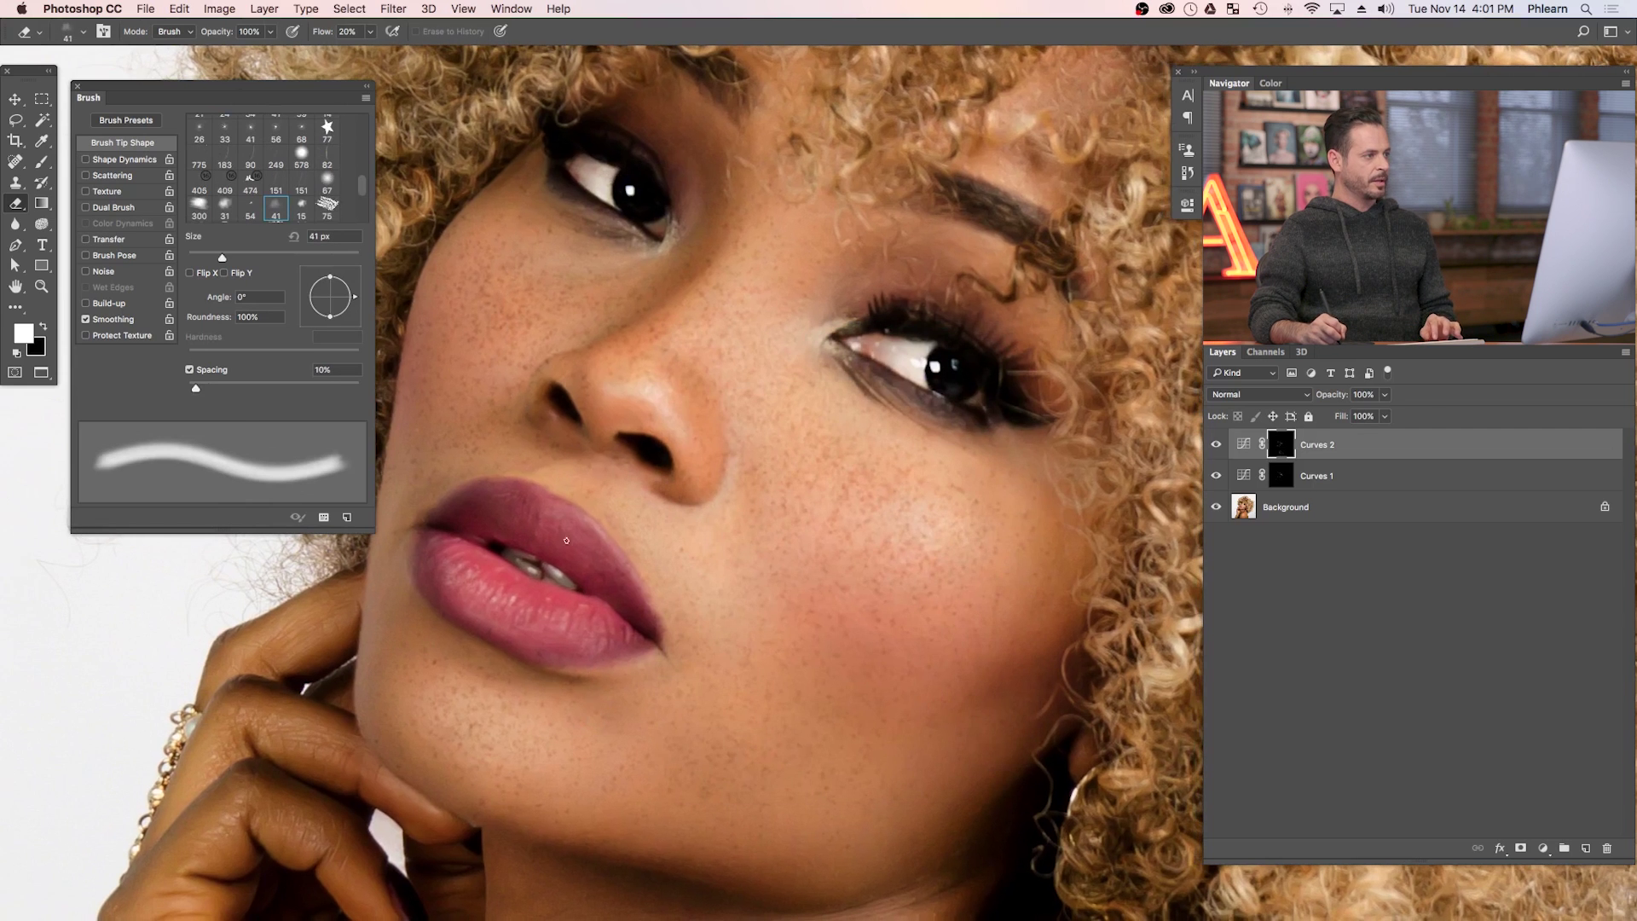
{"action": "left_click_drag", "start_coordinate": [247, 388], "coordinate": [284, 387]}
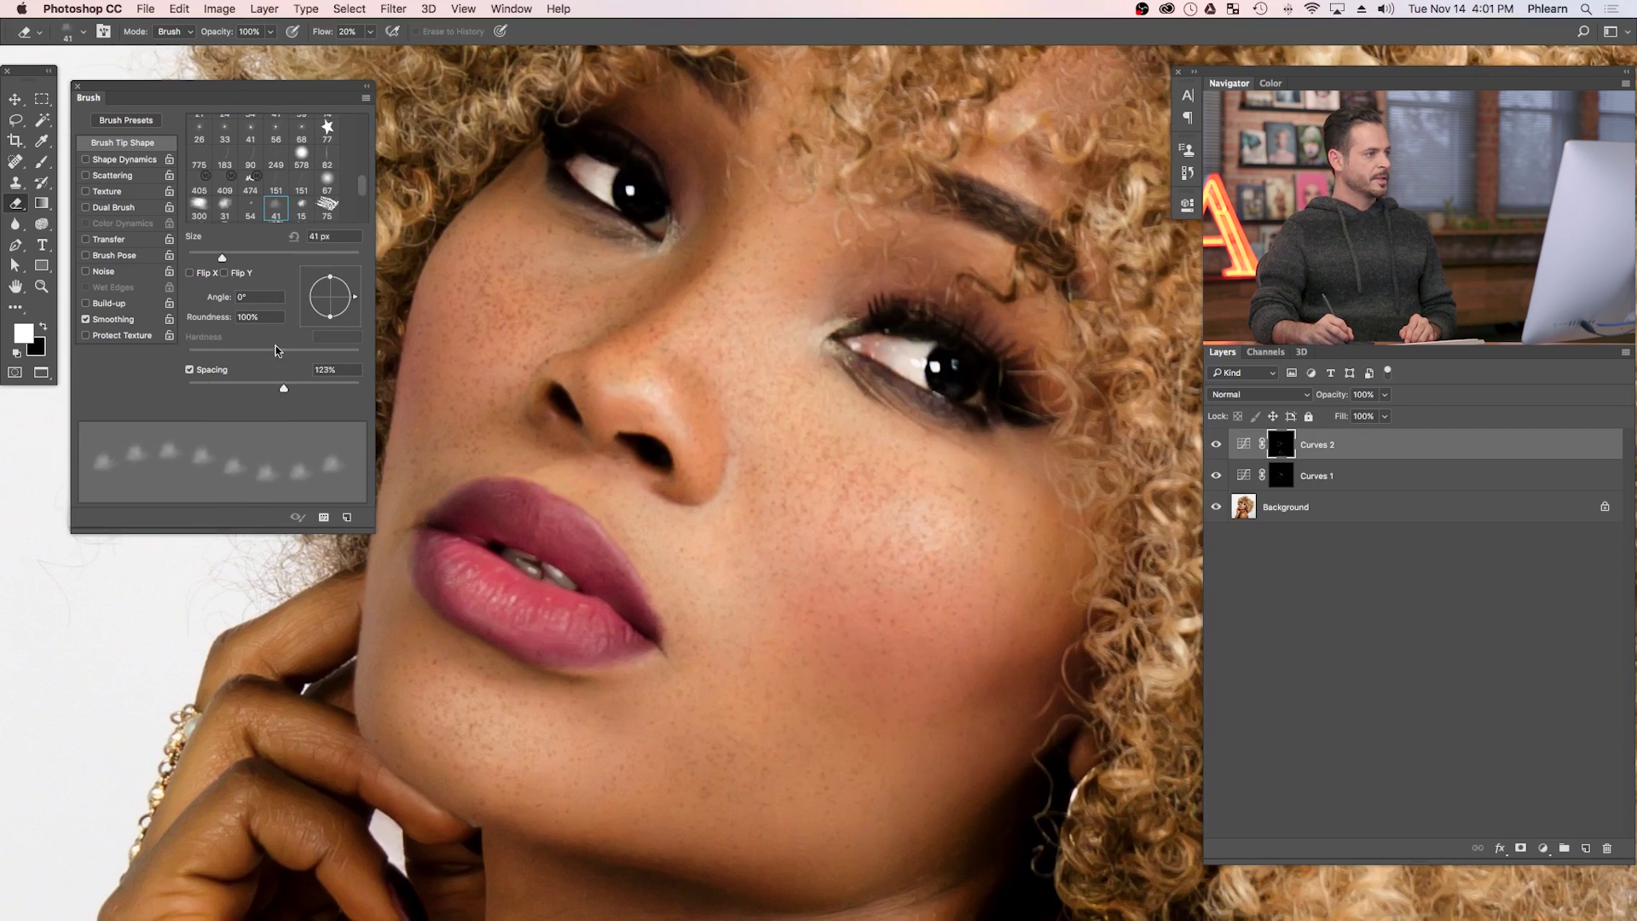
{"action": "left_click", "coordinate": [123, 159]}
{"action": "left_click_drag", "start_coordinate": [188, 134], "coordinate": [364, 140]}
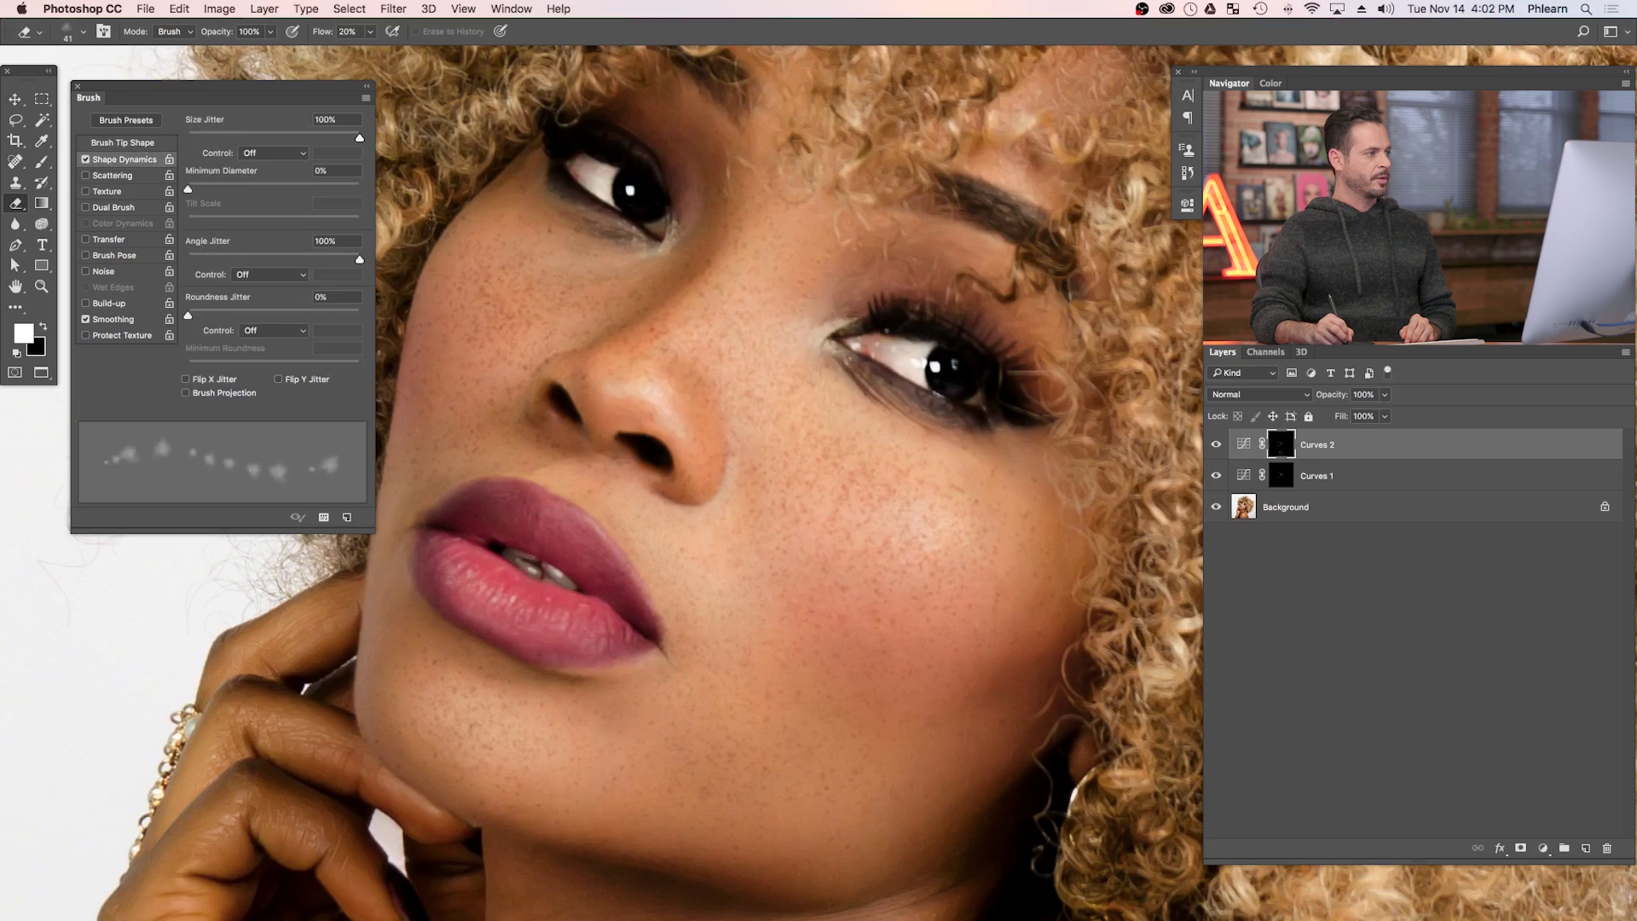
Turn on scattering along both axes for the Eraser, and enable Transfer with flow controlled by pen pressure.
{"action": "left_click", "coordinate": [102, 176]}
{"action": "left_click", "coordinate": [243, 120]}
{"action": "left_click_drag", "start_coordinate": [249, 135], "coordinate": [260, 137]}
{"action": "left_click", "coordinate": [114, 193]}
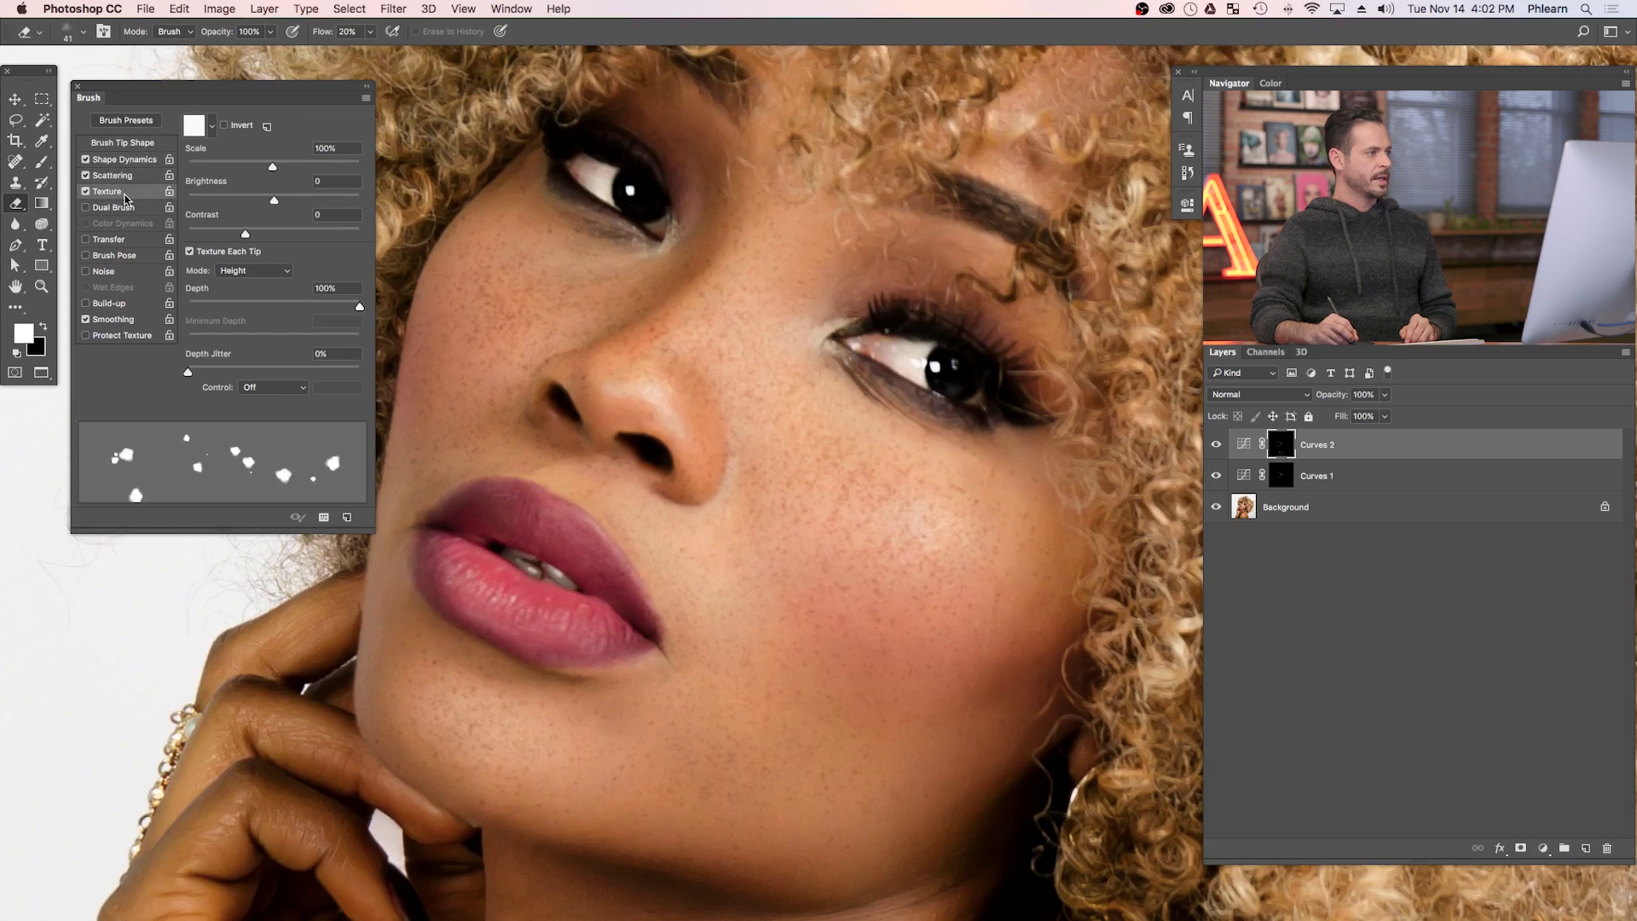
{"action": "left_click", "coordinate": [85, 192]}
{"action": "left_click", "coordinate": [86, 240]}
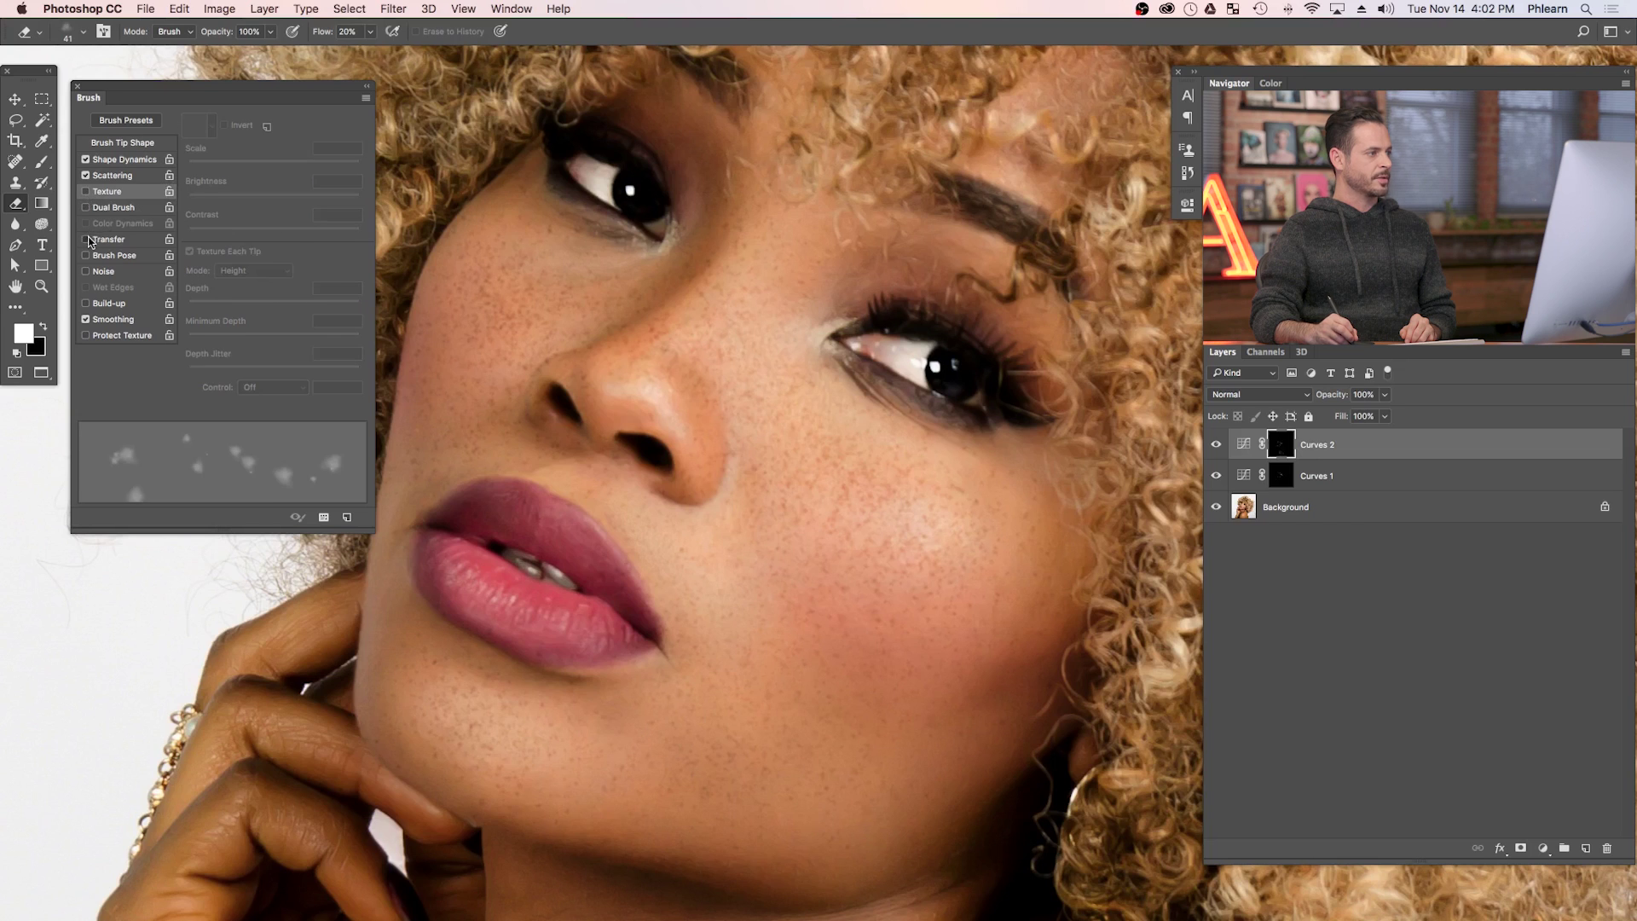
{"action": "left_click", "coordinate": [127, 240]}
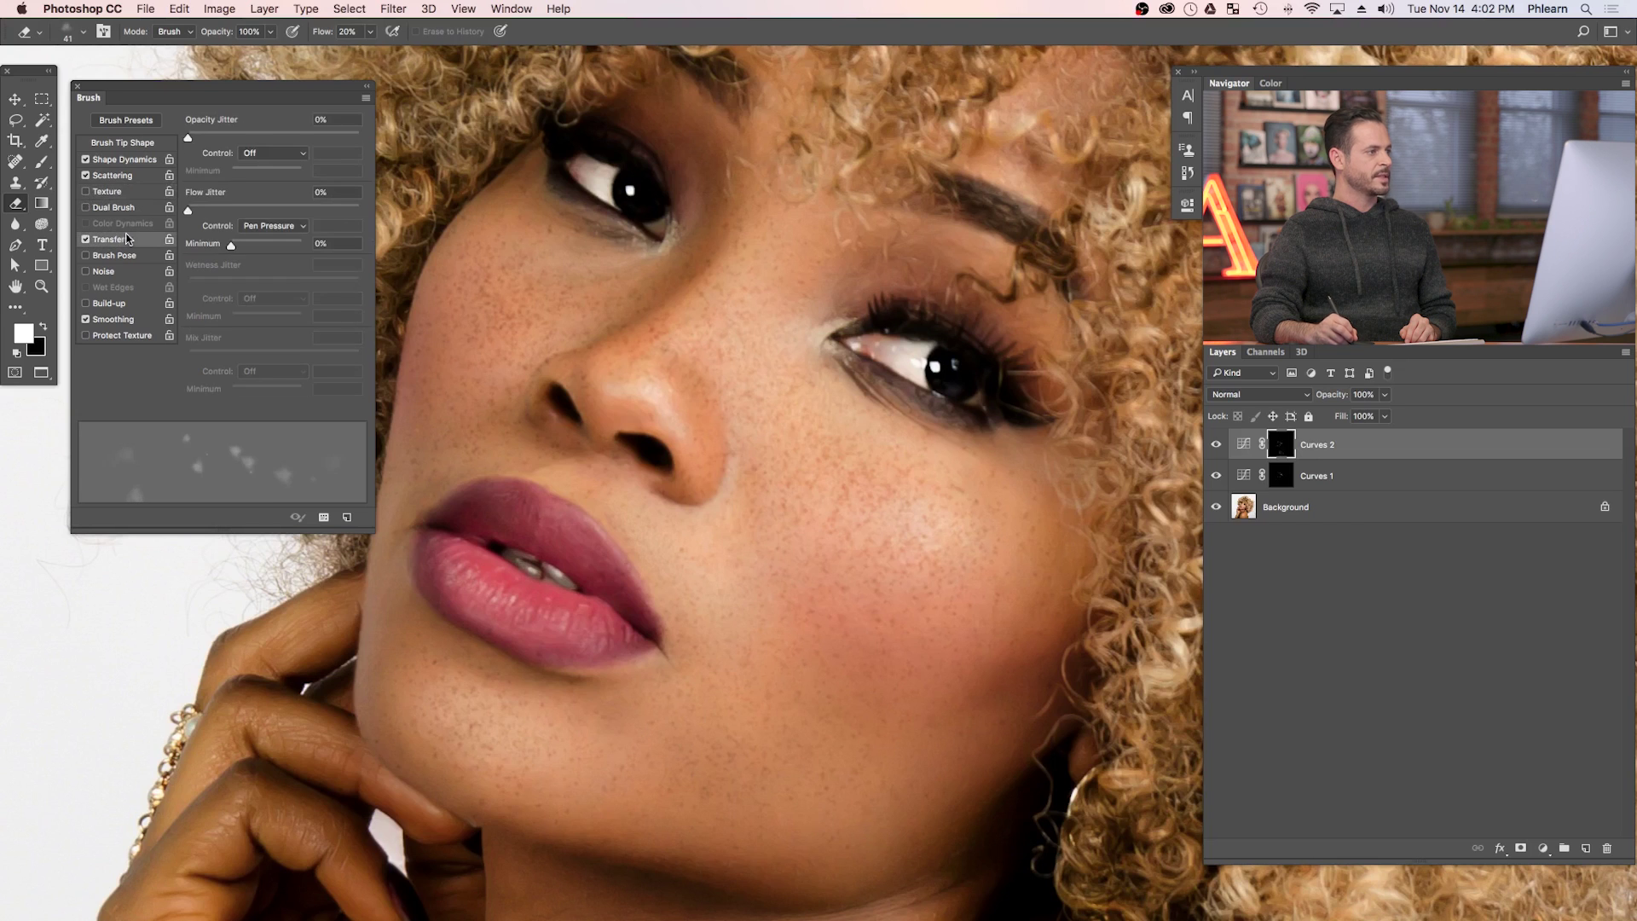
Reduce the spacing of the Eraser's freckle tip to 58%.
{"action": "left_click", "coordinate": [136, 145]}
{"action": "left_click_drag", "start_coordinate": [256, 388], "coordinate": [237, 388]}
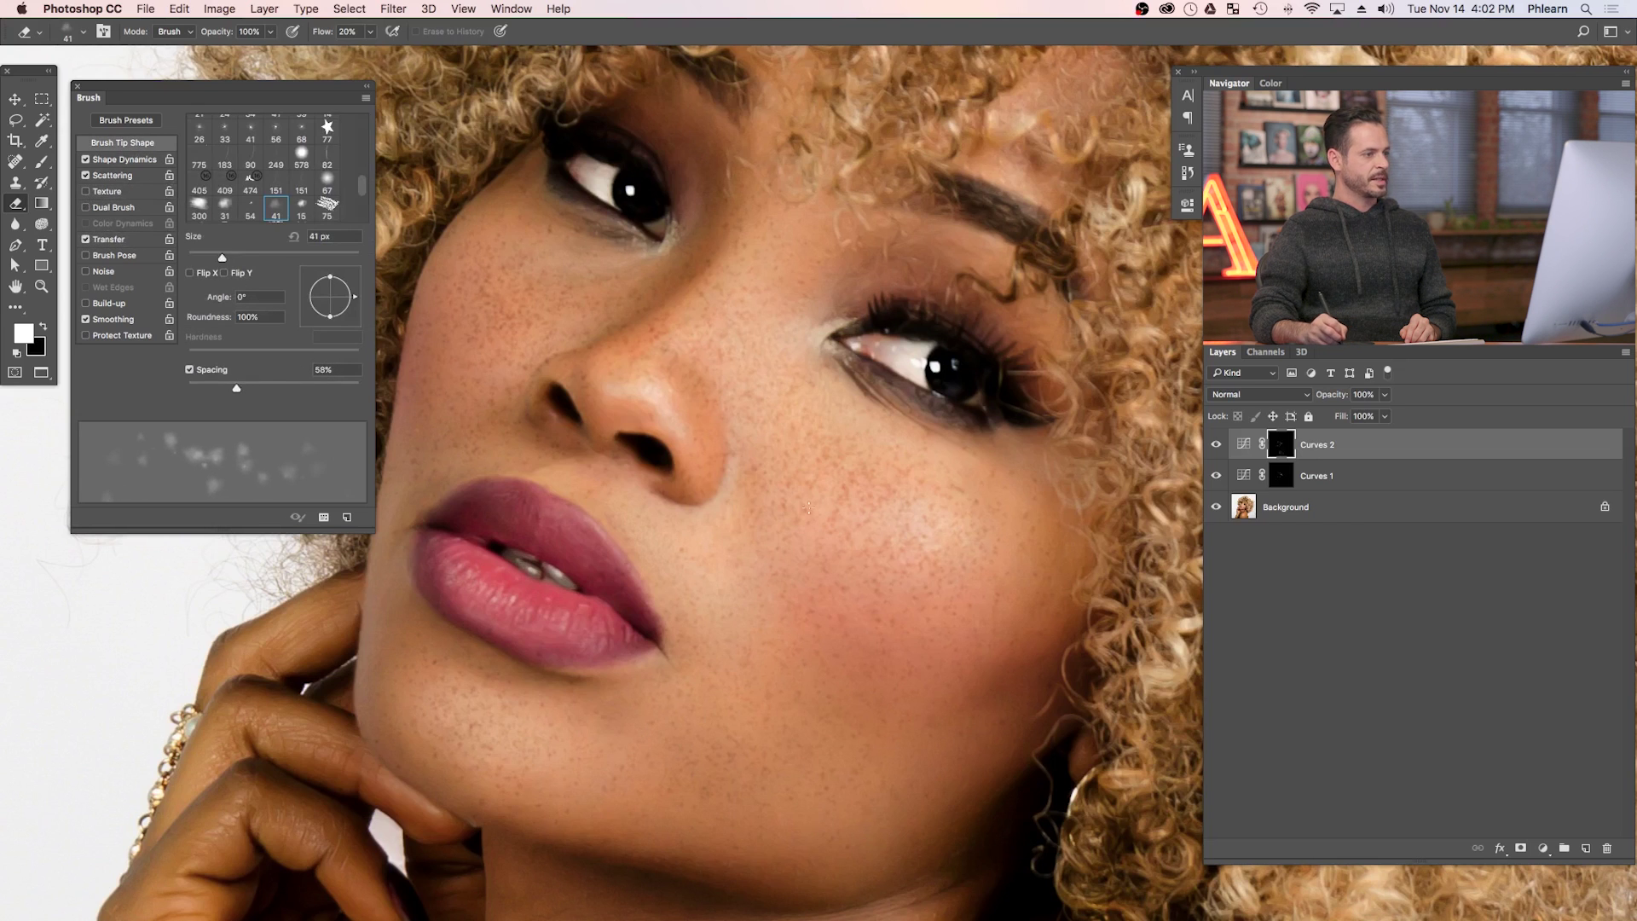
{"action": "scroll", "coordinate": [808, 508], "scroll_direction": "right", "scroll_amount": 2}
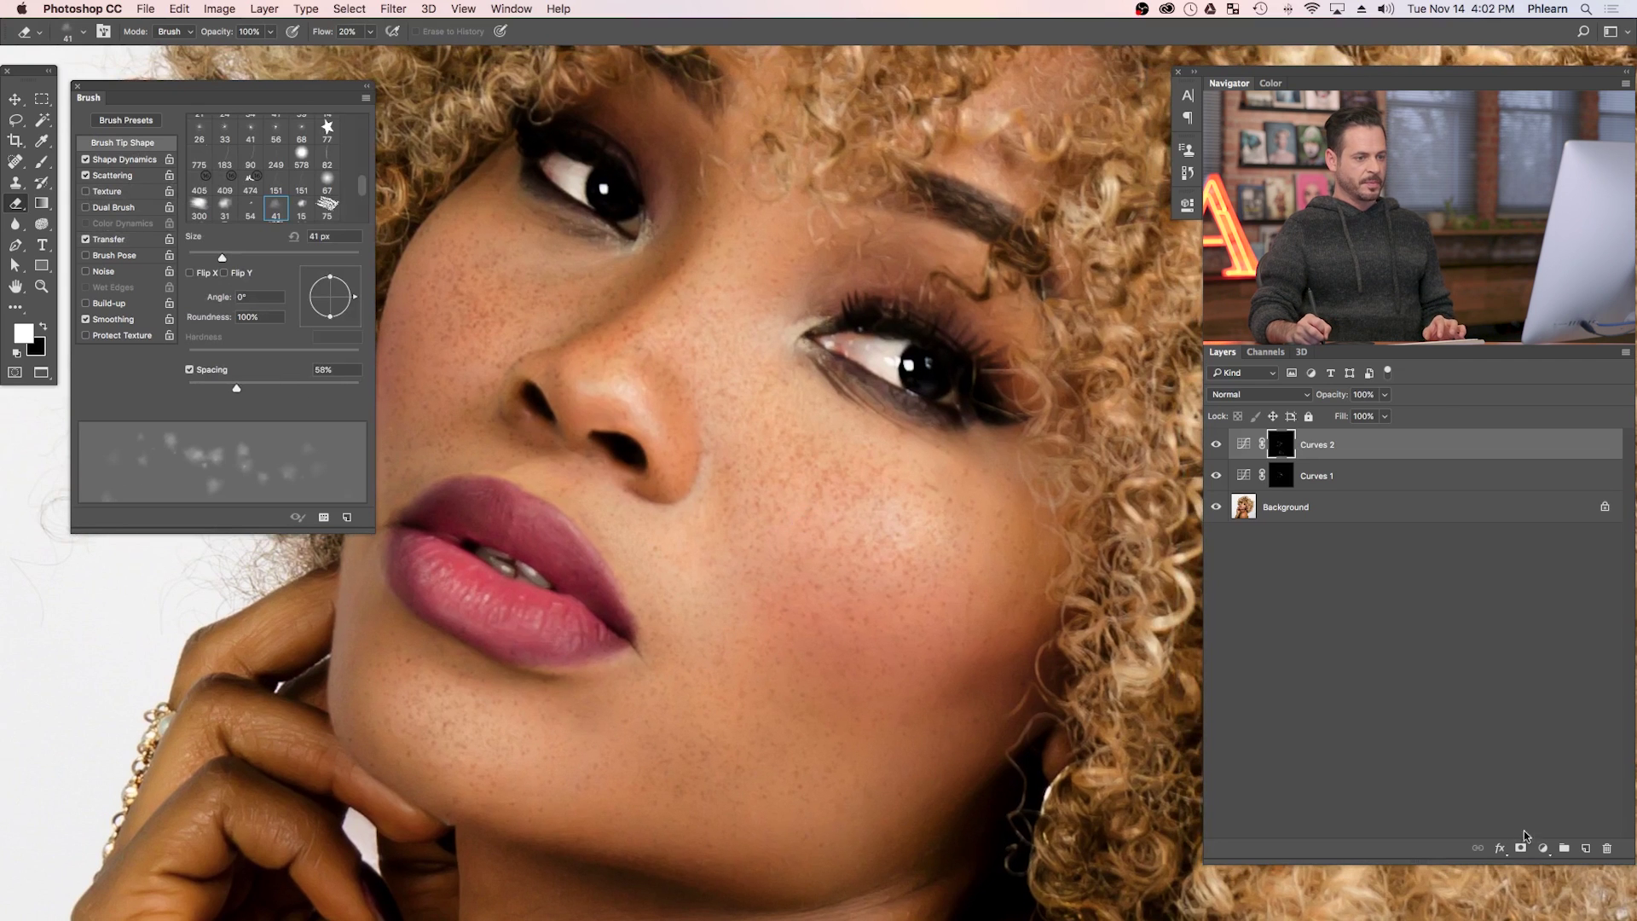
Add a third Curves layer that darkens the midtones from input 149 to output 94, and invert its mask to black.
{"action": "left_click", "coordinate": [1543, 847]}
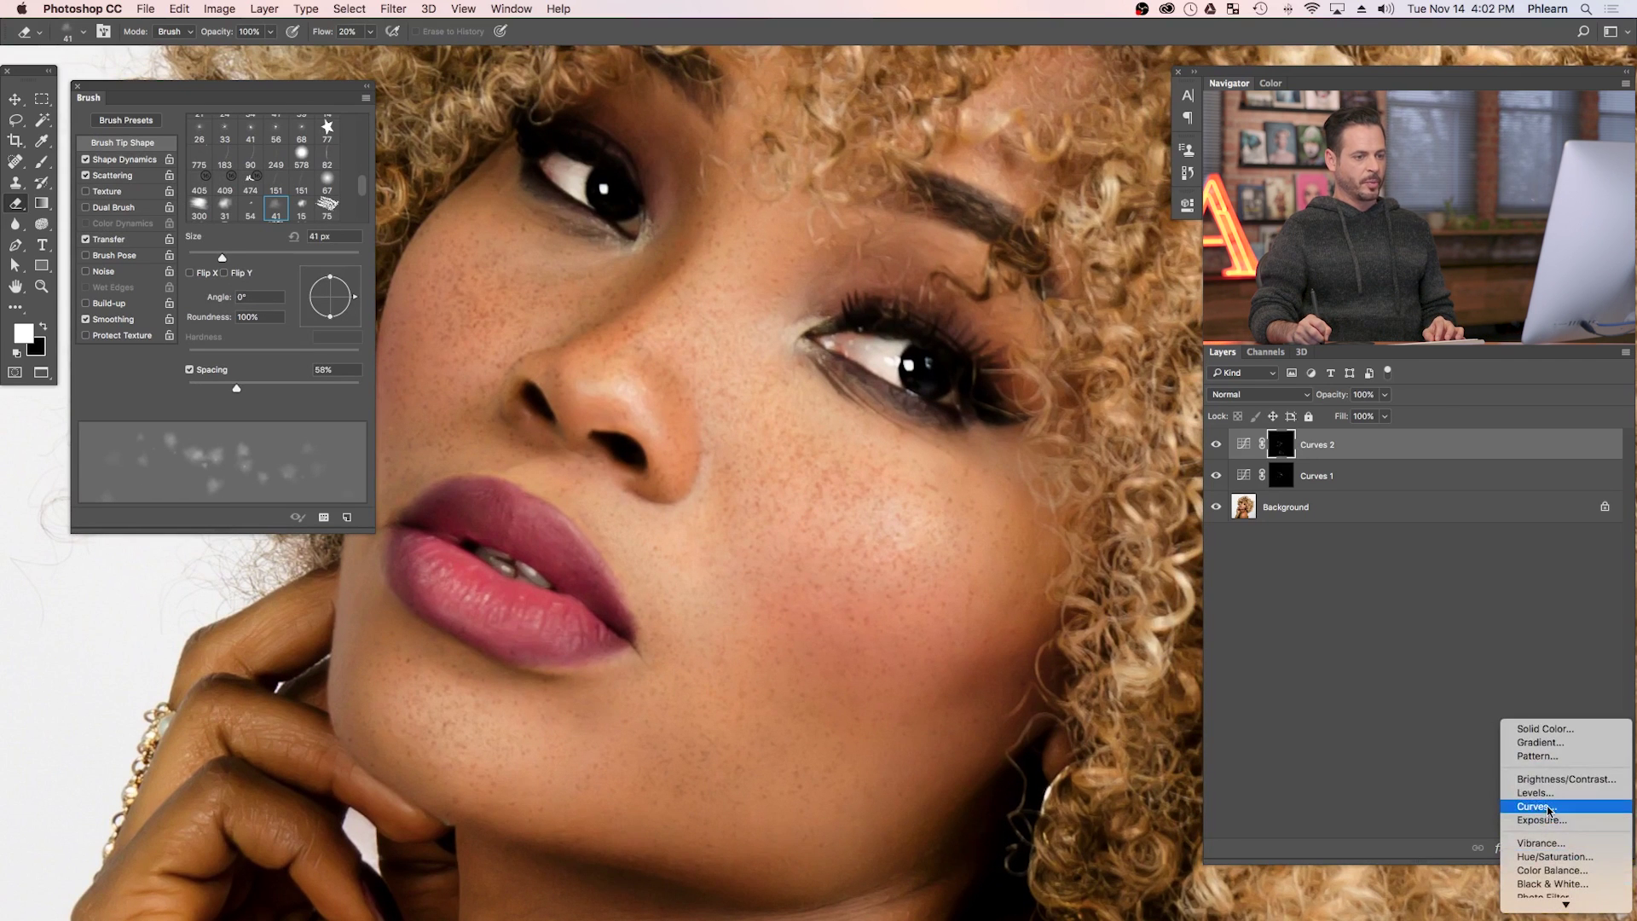
{"action": "left_click", "coordinate": [1547, 808]}
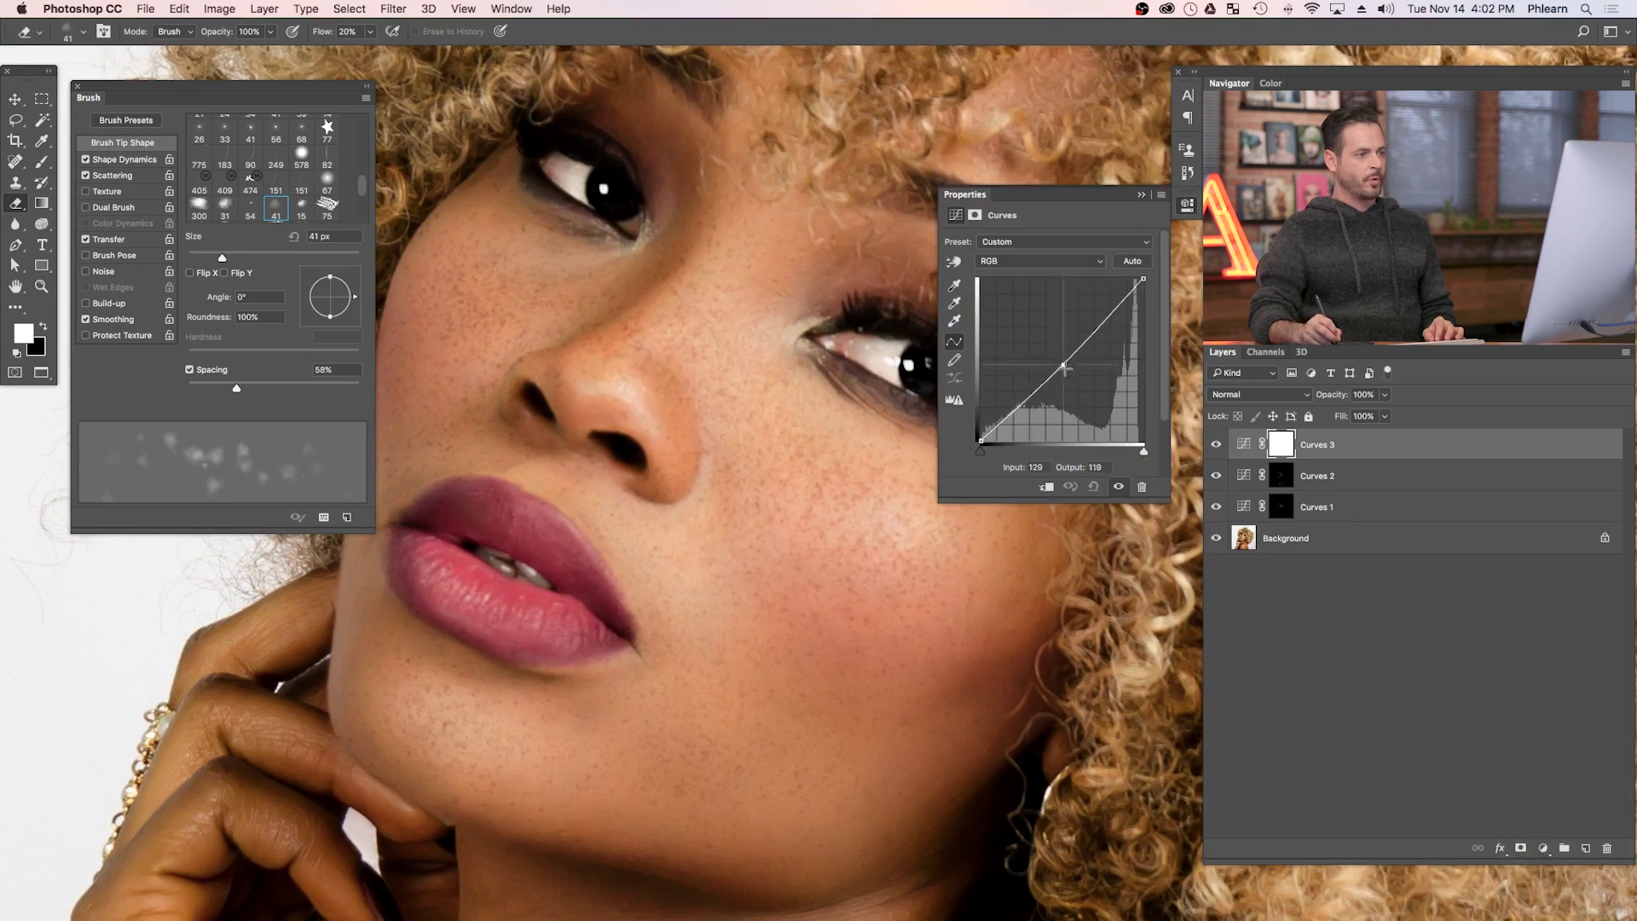
{"action": "left_click_drag", "start_coordinate": [1064, 369], "coordinate": [1076, 381]}
{"action": "key", "text": "super+i"}
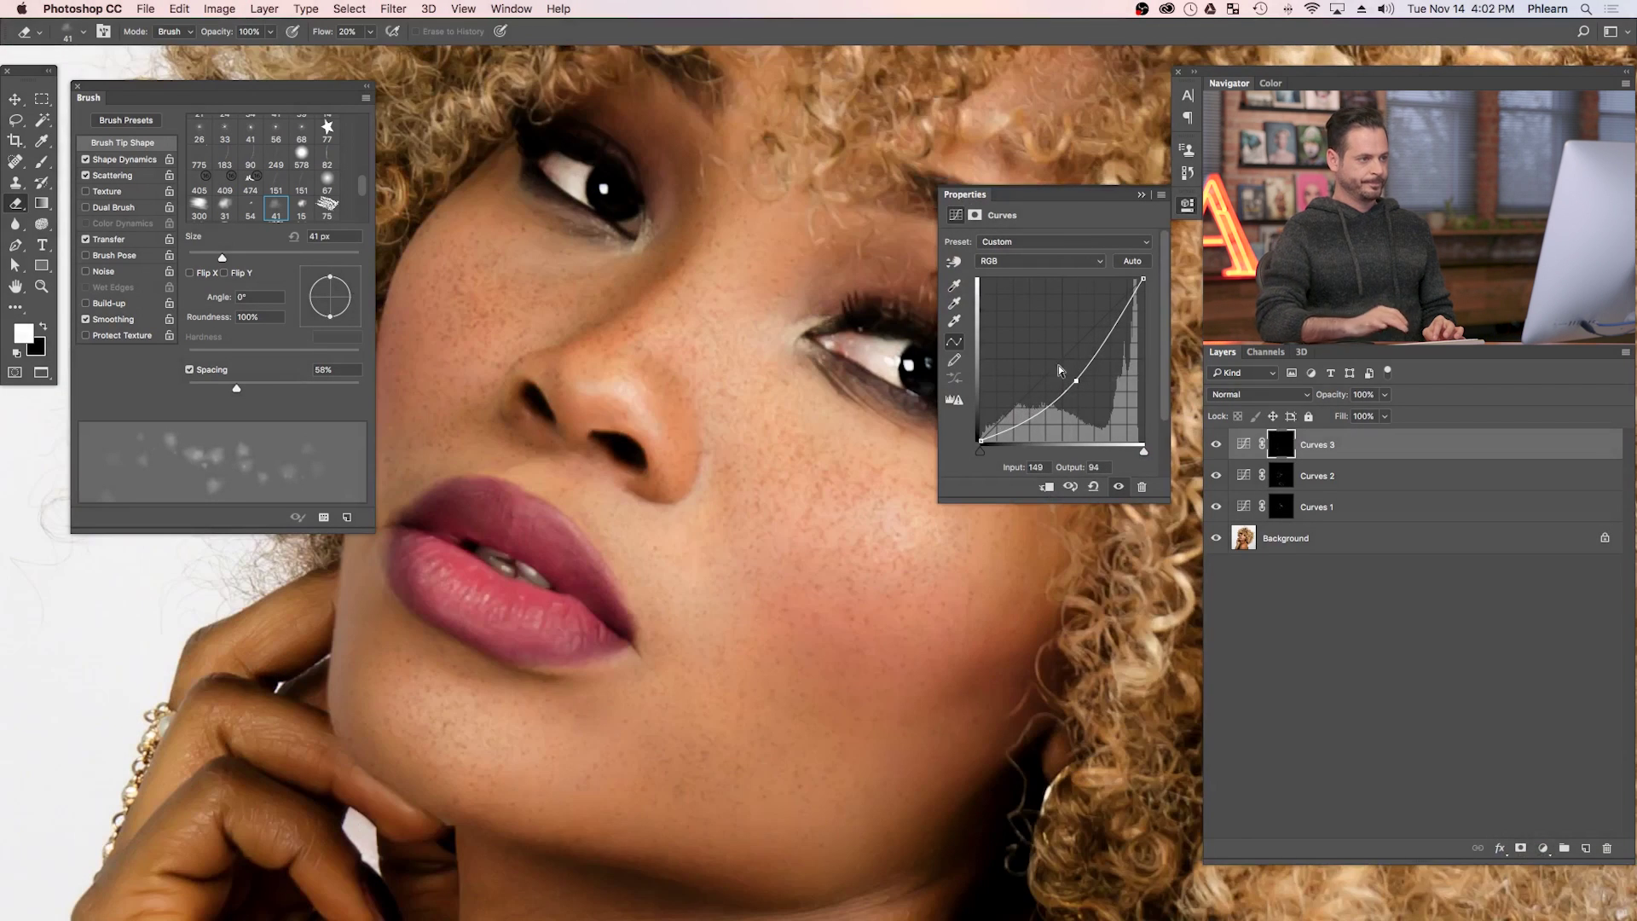
{"action": "left_click", "coordinate": [1187, 204]}
Switch to the freckle Brush for the Curves 3 mask, with a 60 px size and 38% spacing.
{"action": "key", "text": "b"}
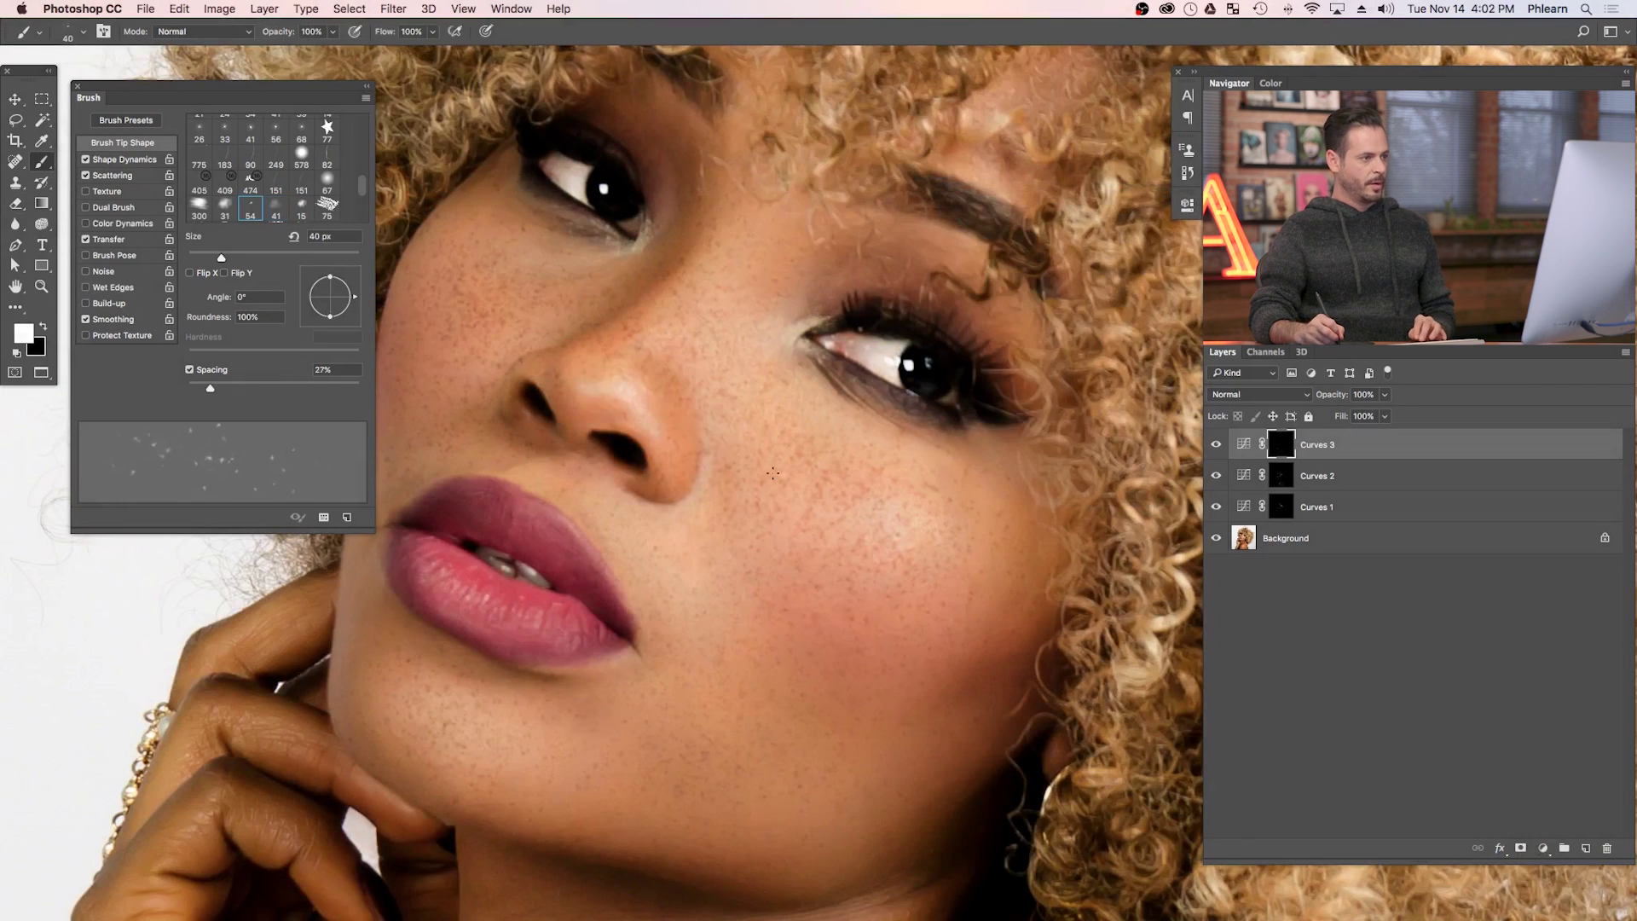
{"action": "left_click_drag", "start_coordinate": [841, 493], "coordinate": [848, 490]}
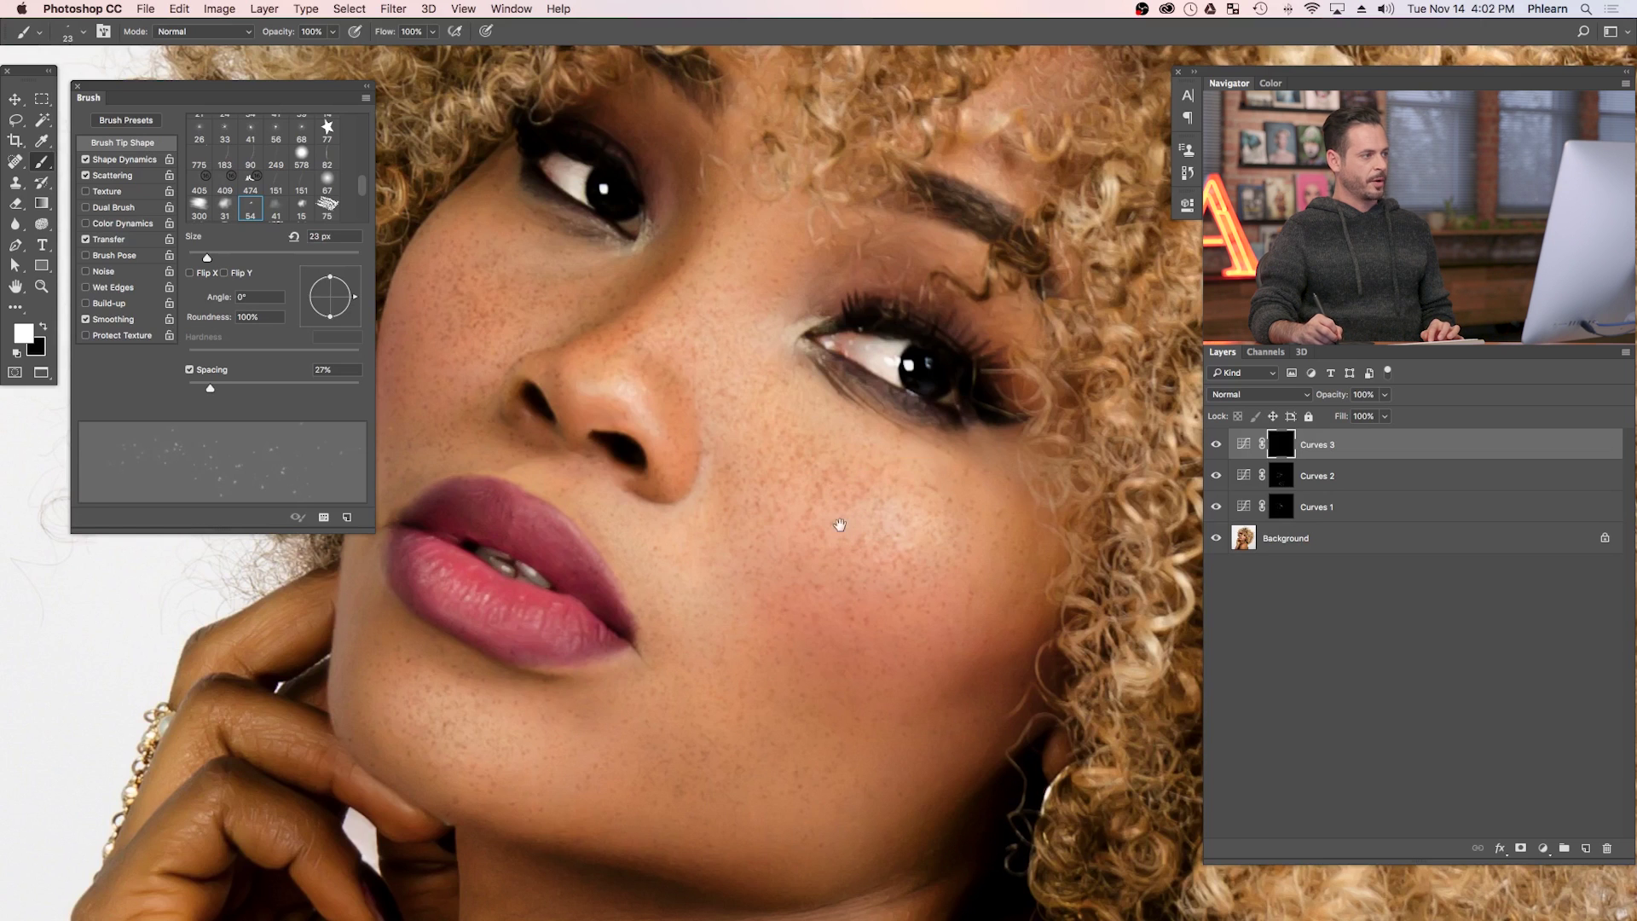
{"action": "scroll", "coordinate": [810, 503], "scroll_direction": "right", "scroll_amount": 2}
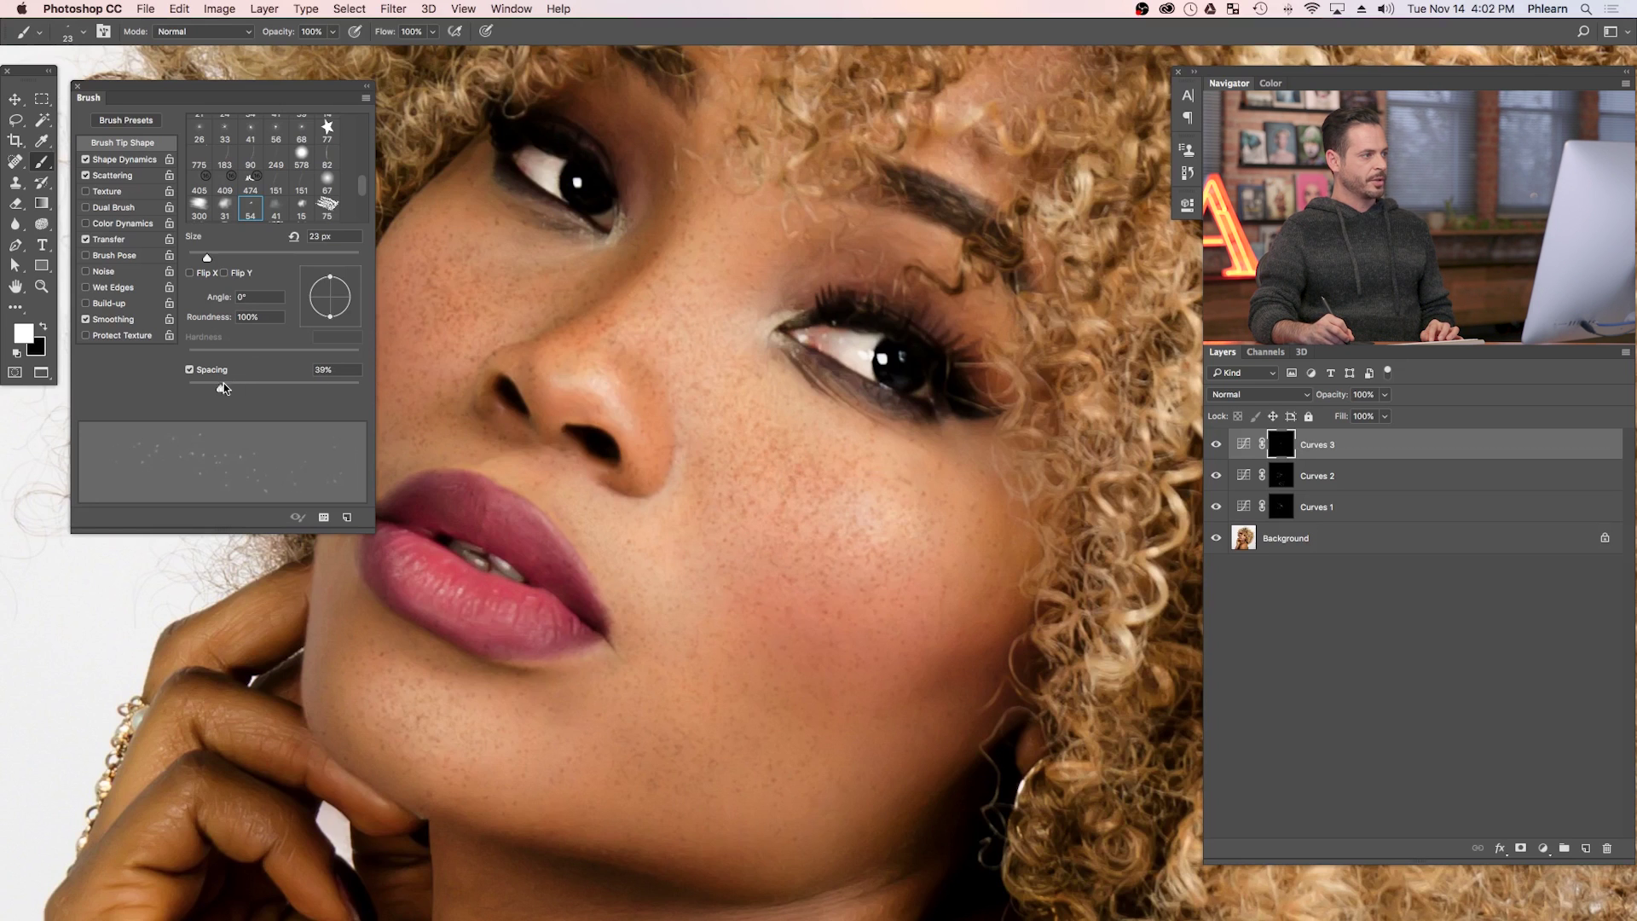
{"action": "key", "text": "bracketright"}
{"action": "key", "text": "bracketright"}
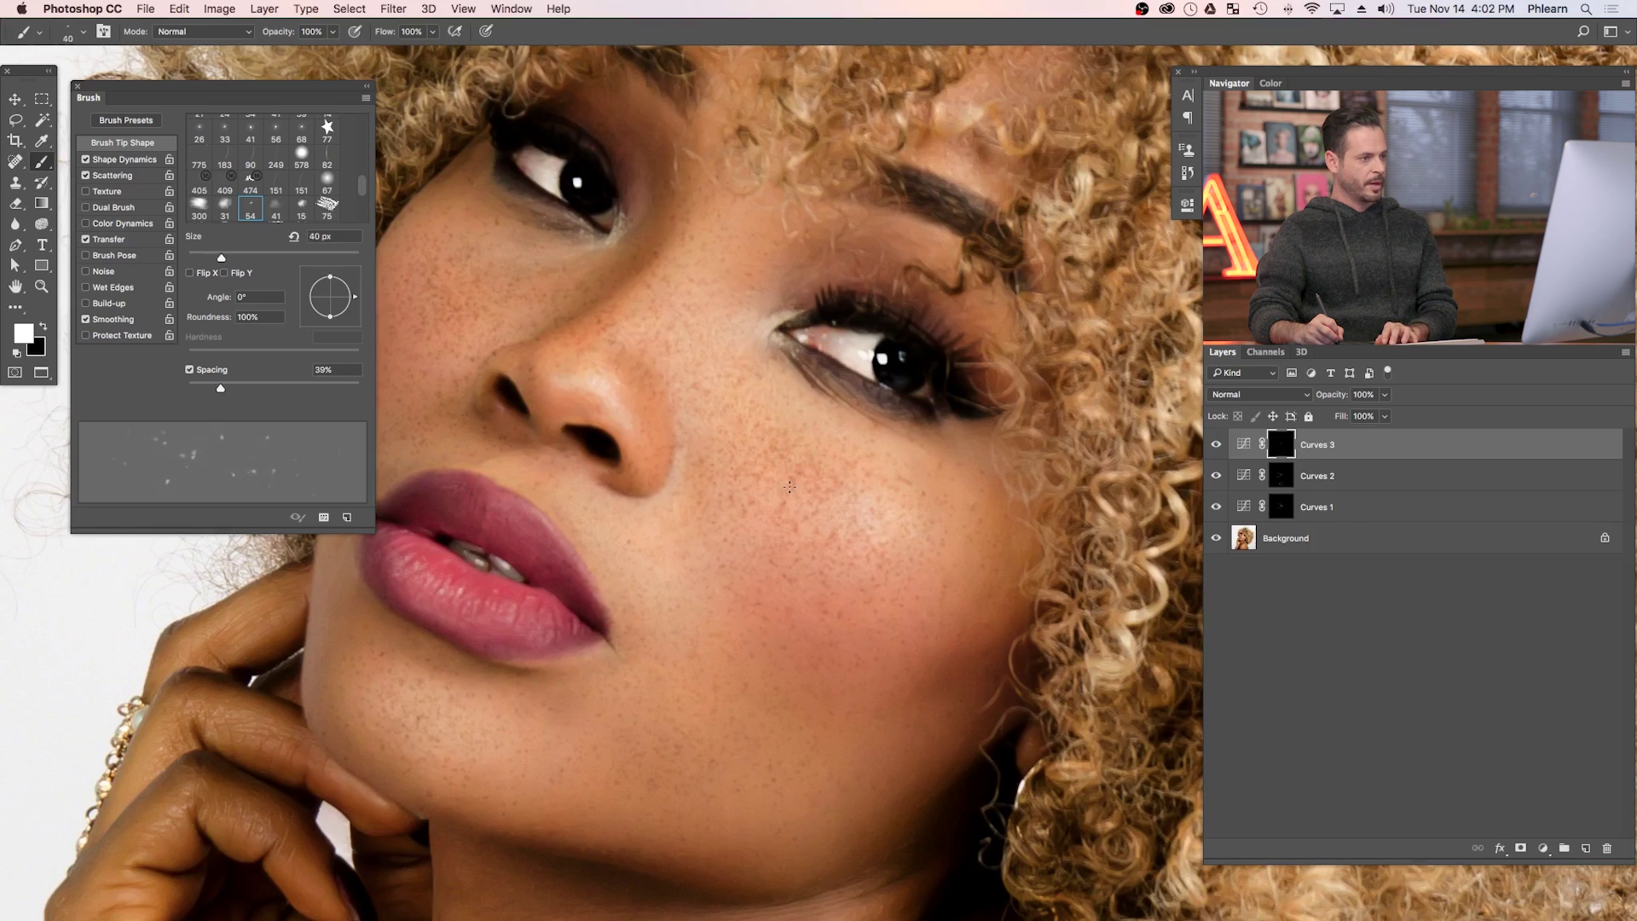
{"action": "key", "text": "bracketright"}
{"action": "key", "text": "bracketright"}
{"action": "left_click_drag", "start_coordinate": [221, 391], "coordinate": [220, 390]}
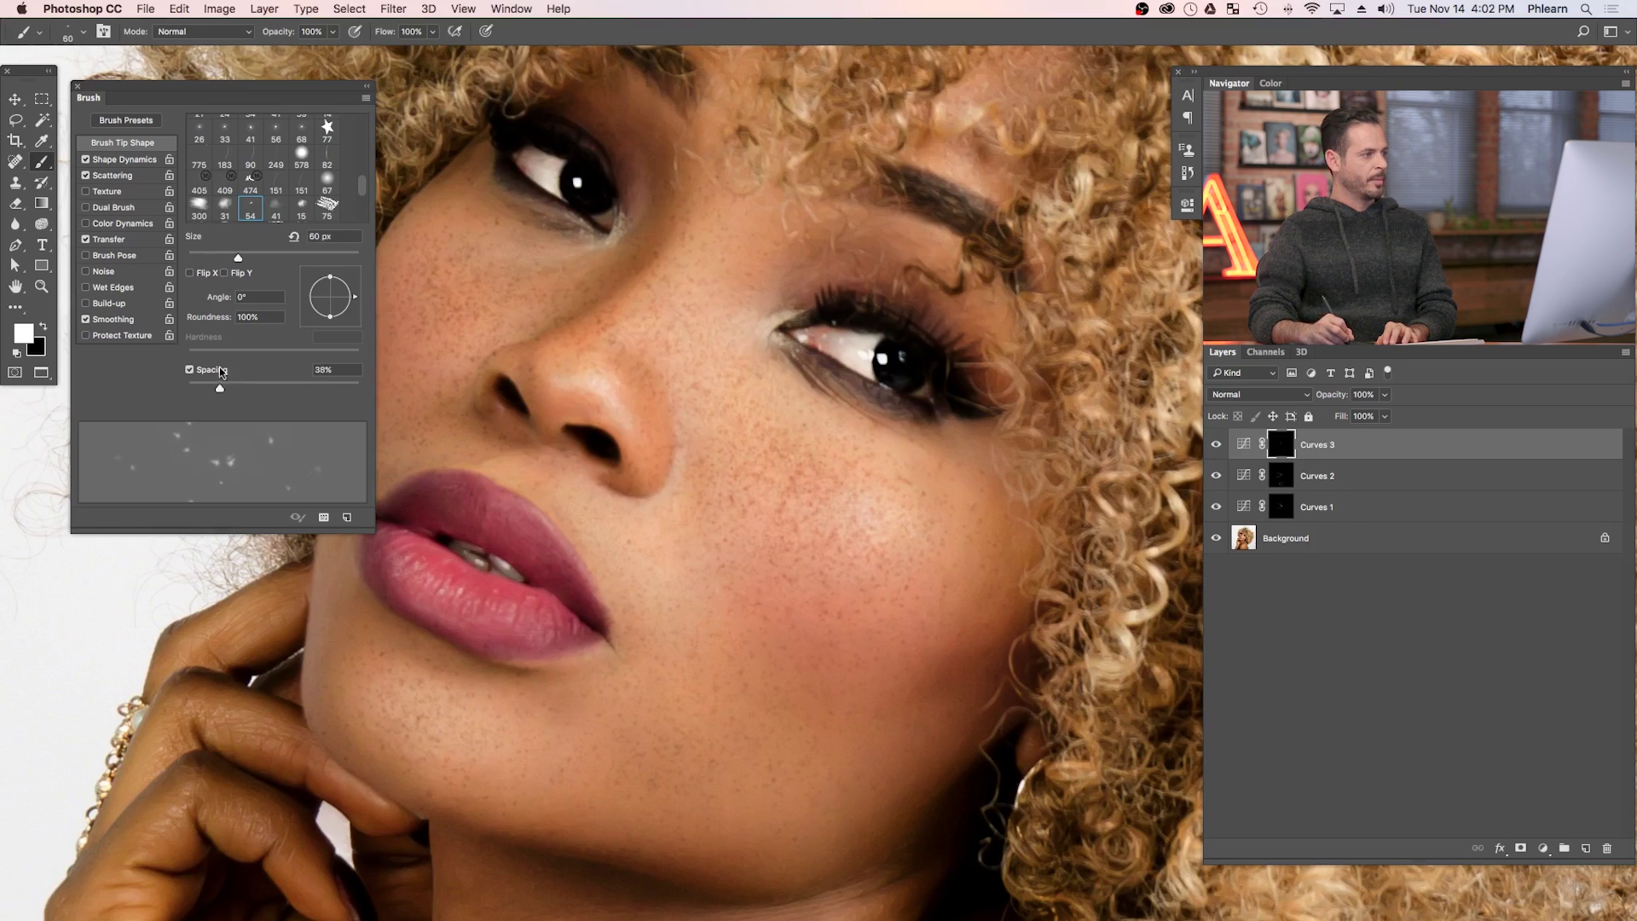
Reduce the freckle brush's scatter to 349% and set its size to 100 px.
{"action": "left_click", "coordinate": [119, 175]}
{"action": "left_click_drag", "start_coordinate": [288, 136], "coordinate": [247, 137]}
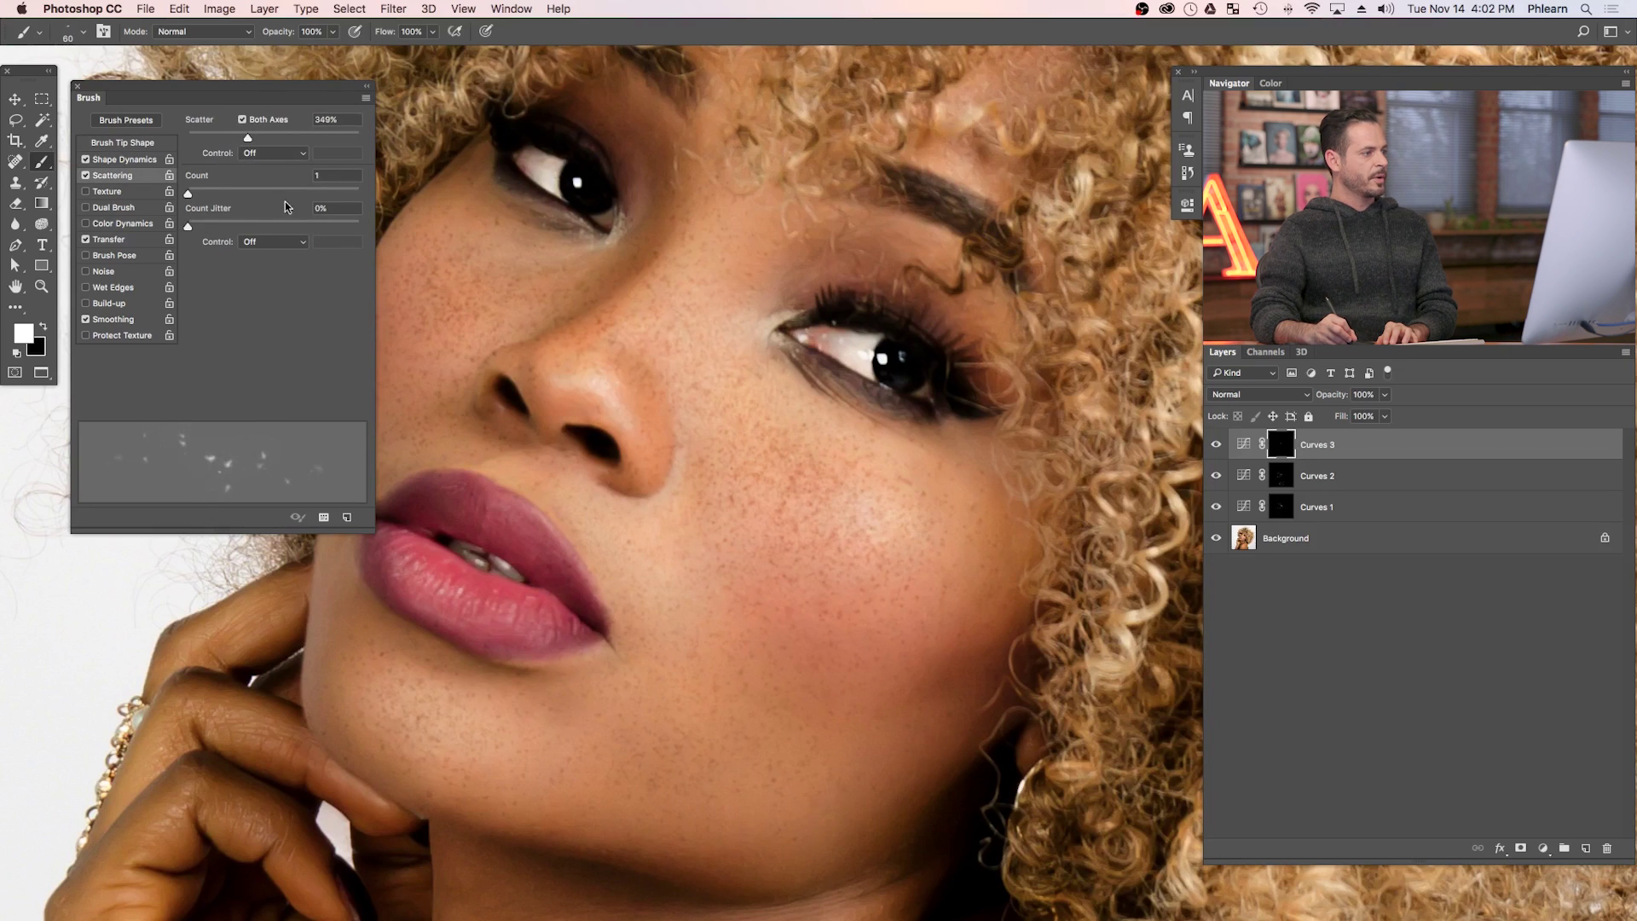
{"action": "key", "text": "bracketleft"}
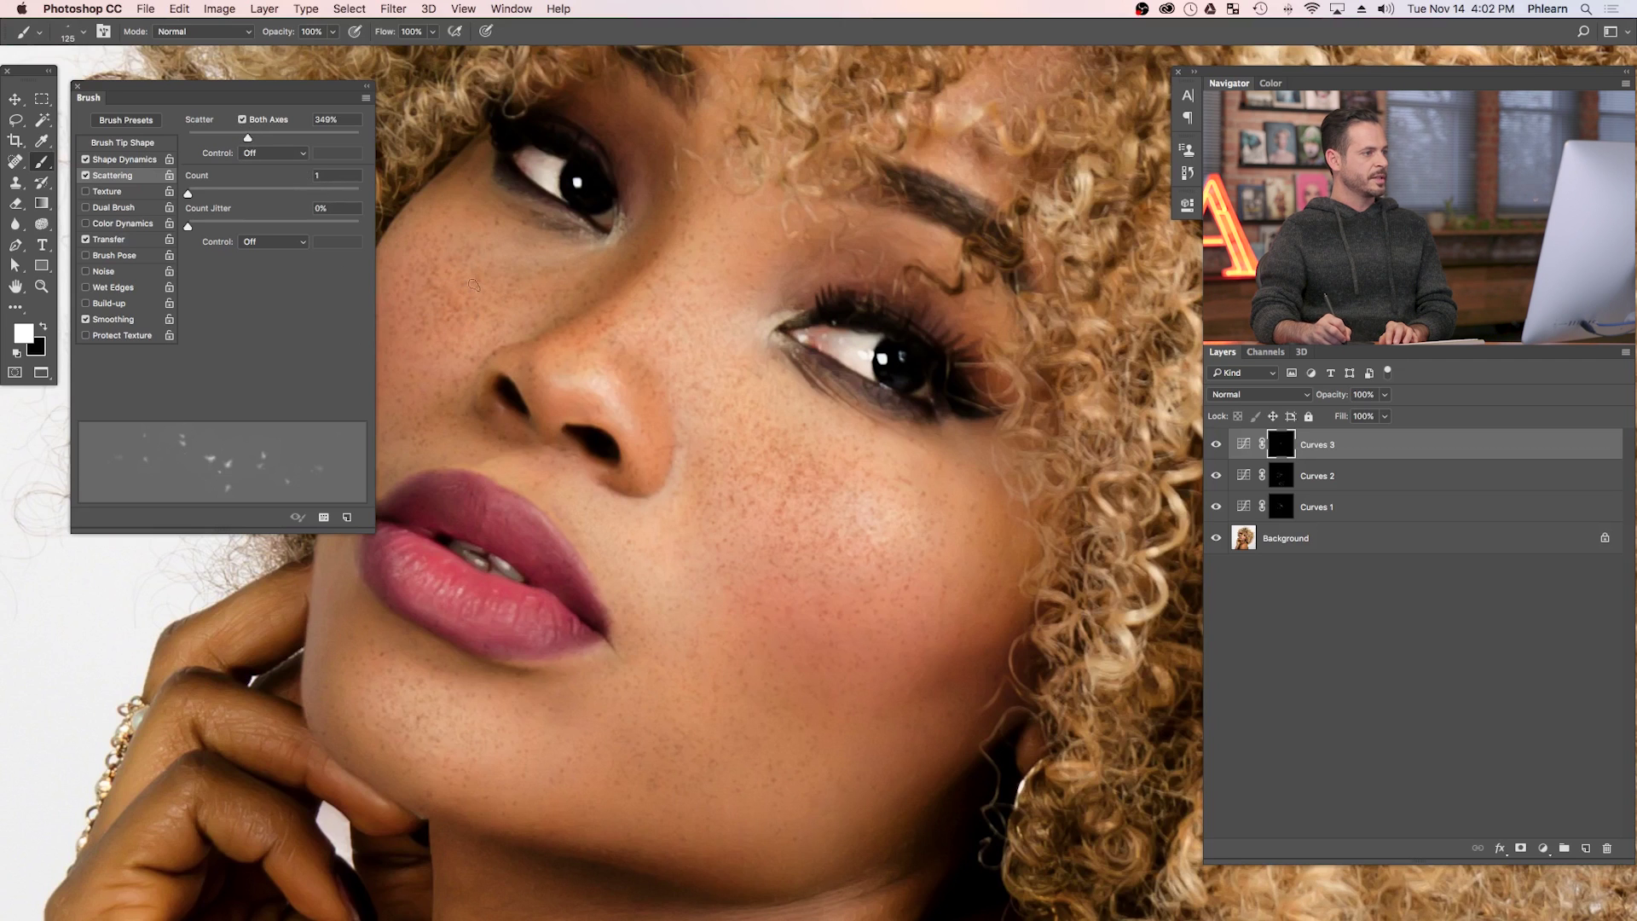
{"action": "key", "text": "bracketleft"}
Try a large-freckle stroke across the lower cheek with scatter at 633%, and undo it.
{"action": "left_click_drag", "start_coordinate": [247, 138], "coordinate": [297, 138]}
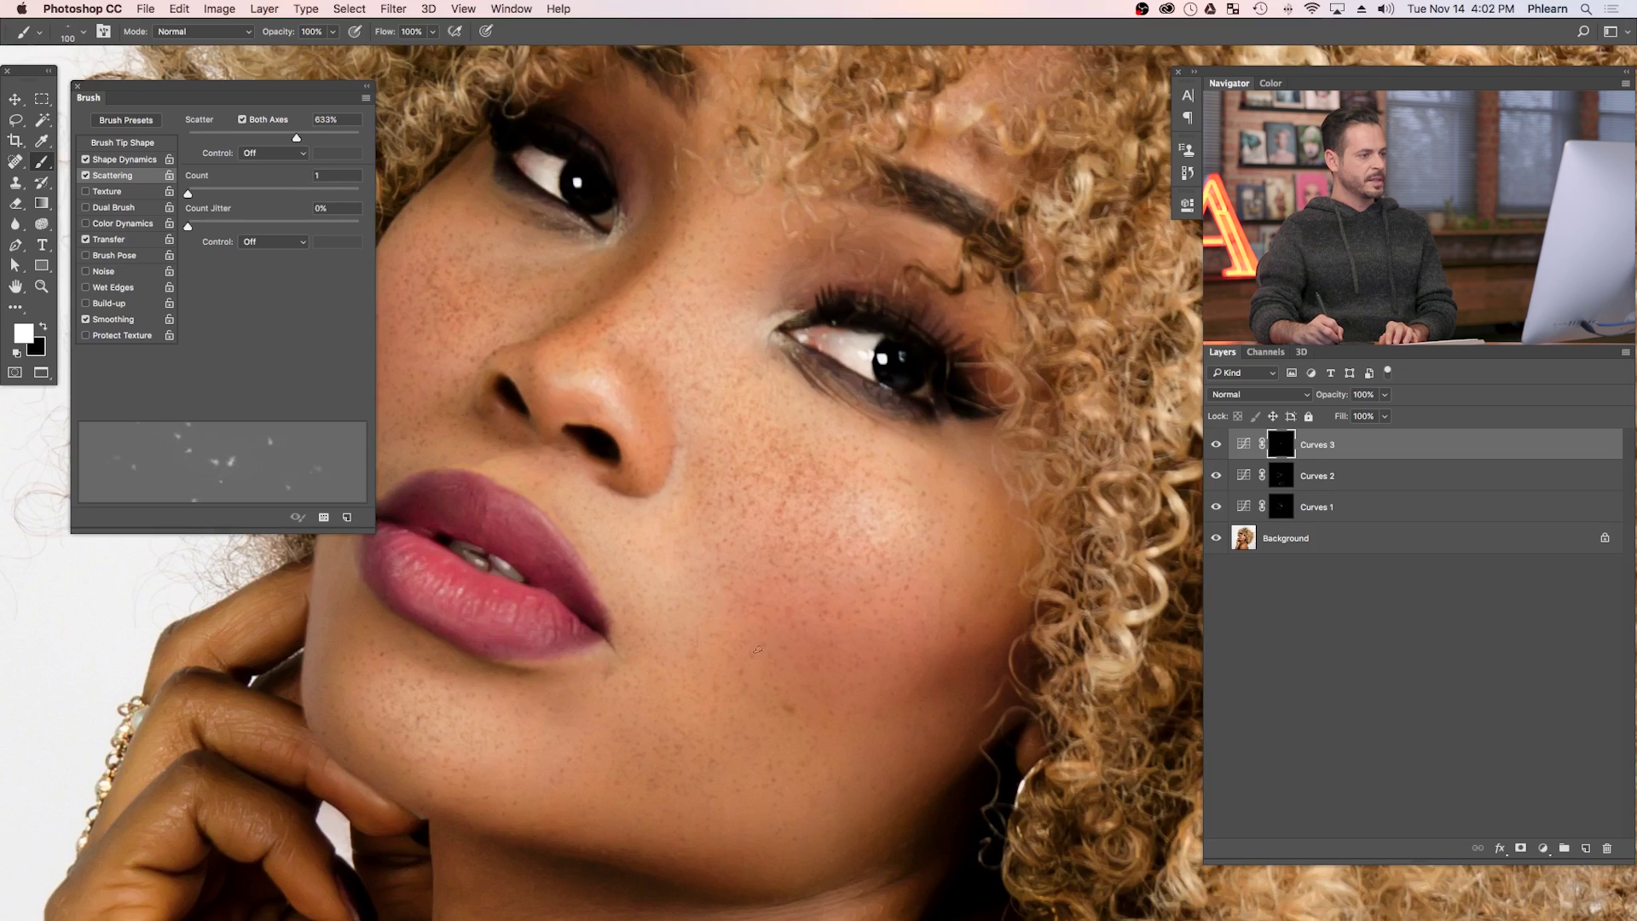
{"action": "mouse_move", "coordinate": [756, 650]}
{"action": "left_mouse_down"}
{"action": "mouse_move", "coordinate": [825, 529]}
{"action": "mouse_move", "coordinate": [775, 708]}
{"action": "mouse_move", "coordinate": [781, 501]}
{"action": "mouse_move", "coordinate": [868, 636]}
{"action": "mouse_move", "coordinate": [683, 653]}
{"action": "mouse_move", "coordinate": [830, 518]}
{"action": "mouse_move", "coordinate": [771, 715]}
{"action": "mouse_move", "coordinate": [761, 565]}
{"action": "mouse_move", "coordinate": [870, 581]}
{"action": "mouse_move", "coordinate": [822, 571]}
{"action": "left_mouse_up"}
{"action": "key", "text": "super+z"}
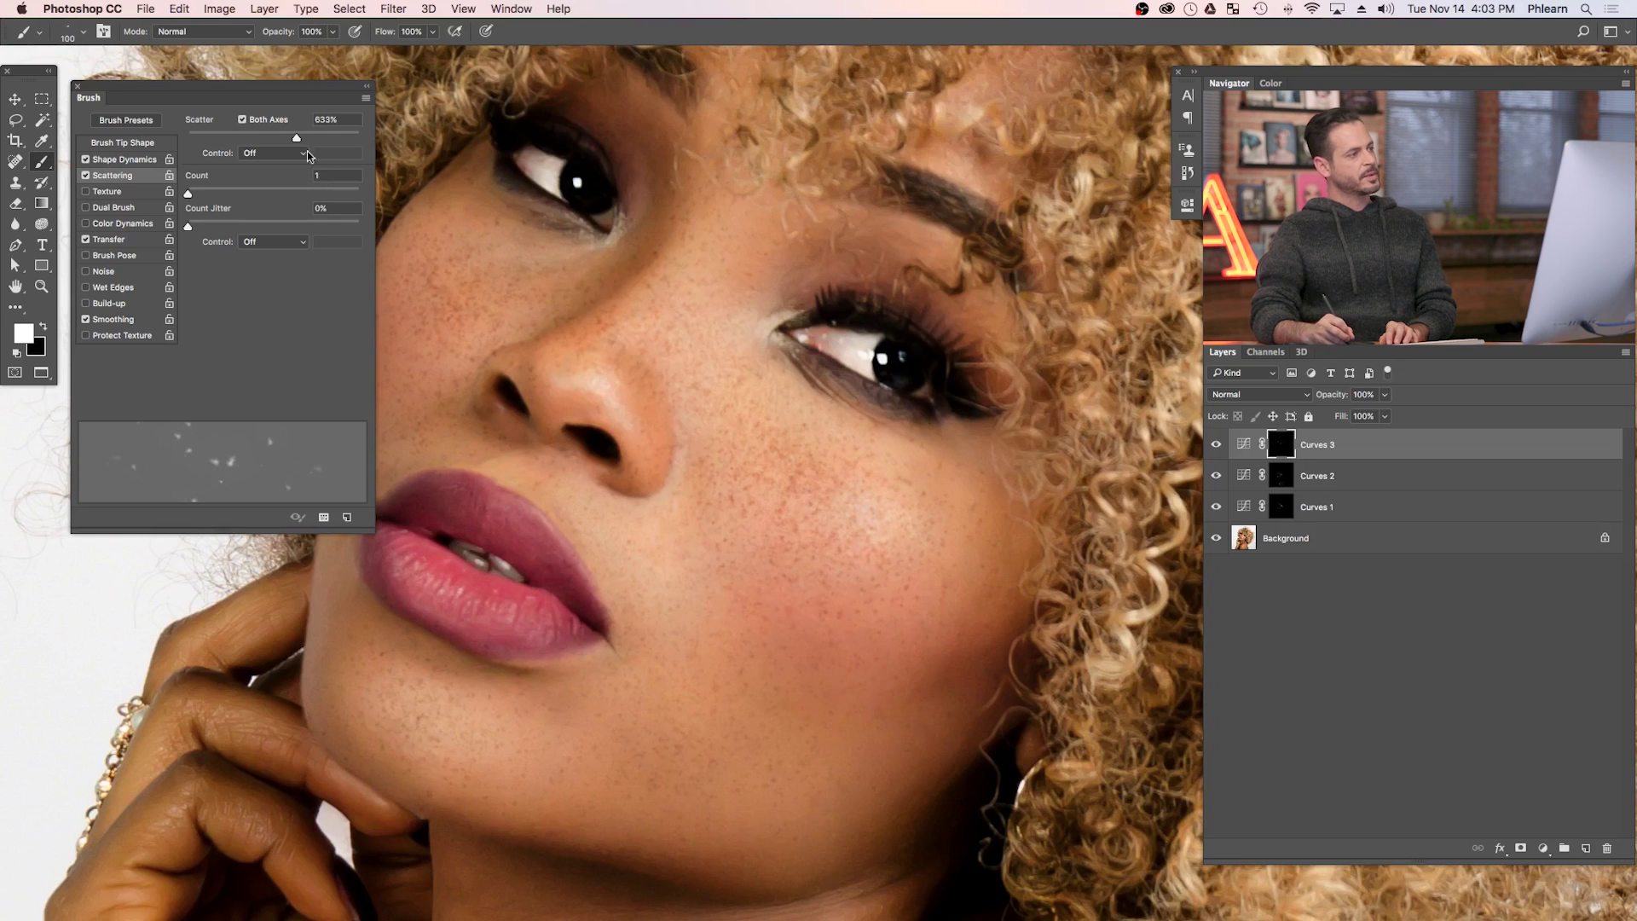
Set the scatter to 219% and paint large freckles over the cheek, chin and shoulder on the Curves 3 mask, enlarging the brush to 175 px.
{"action": "left_click_drag", "start_coordinate": [247, 137], "coordinate": [225, 136]}
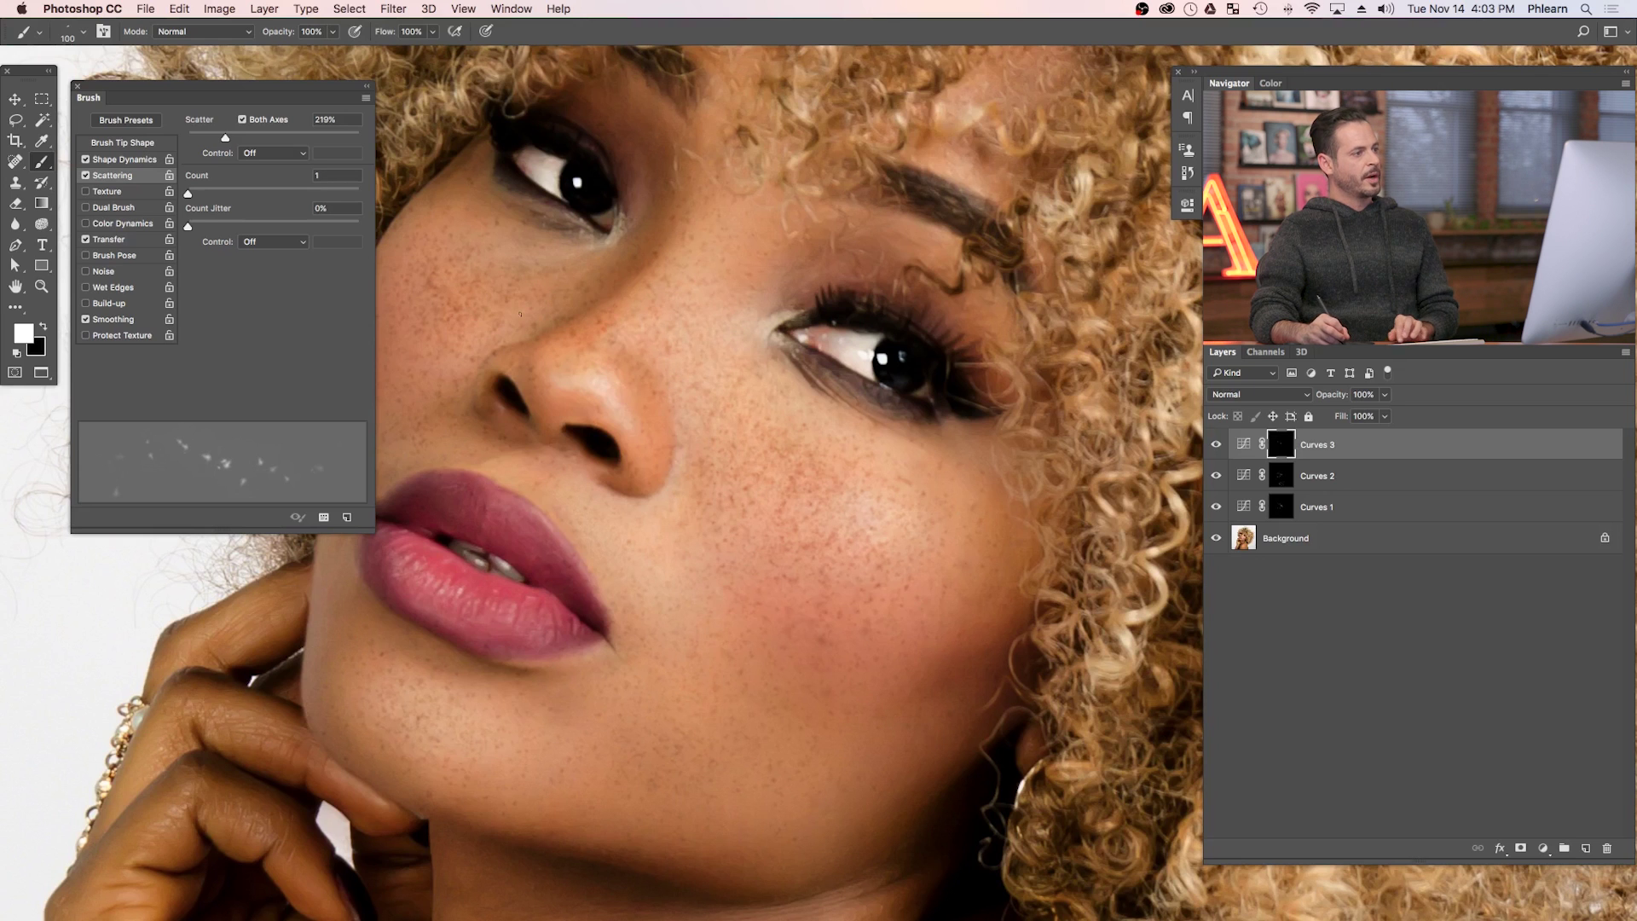
{"action": "scroll", "coordinate": [512, 307], "scroll_direction": "left", "scroll_amount": 5}
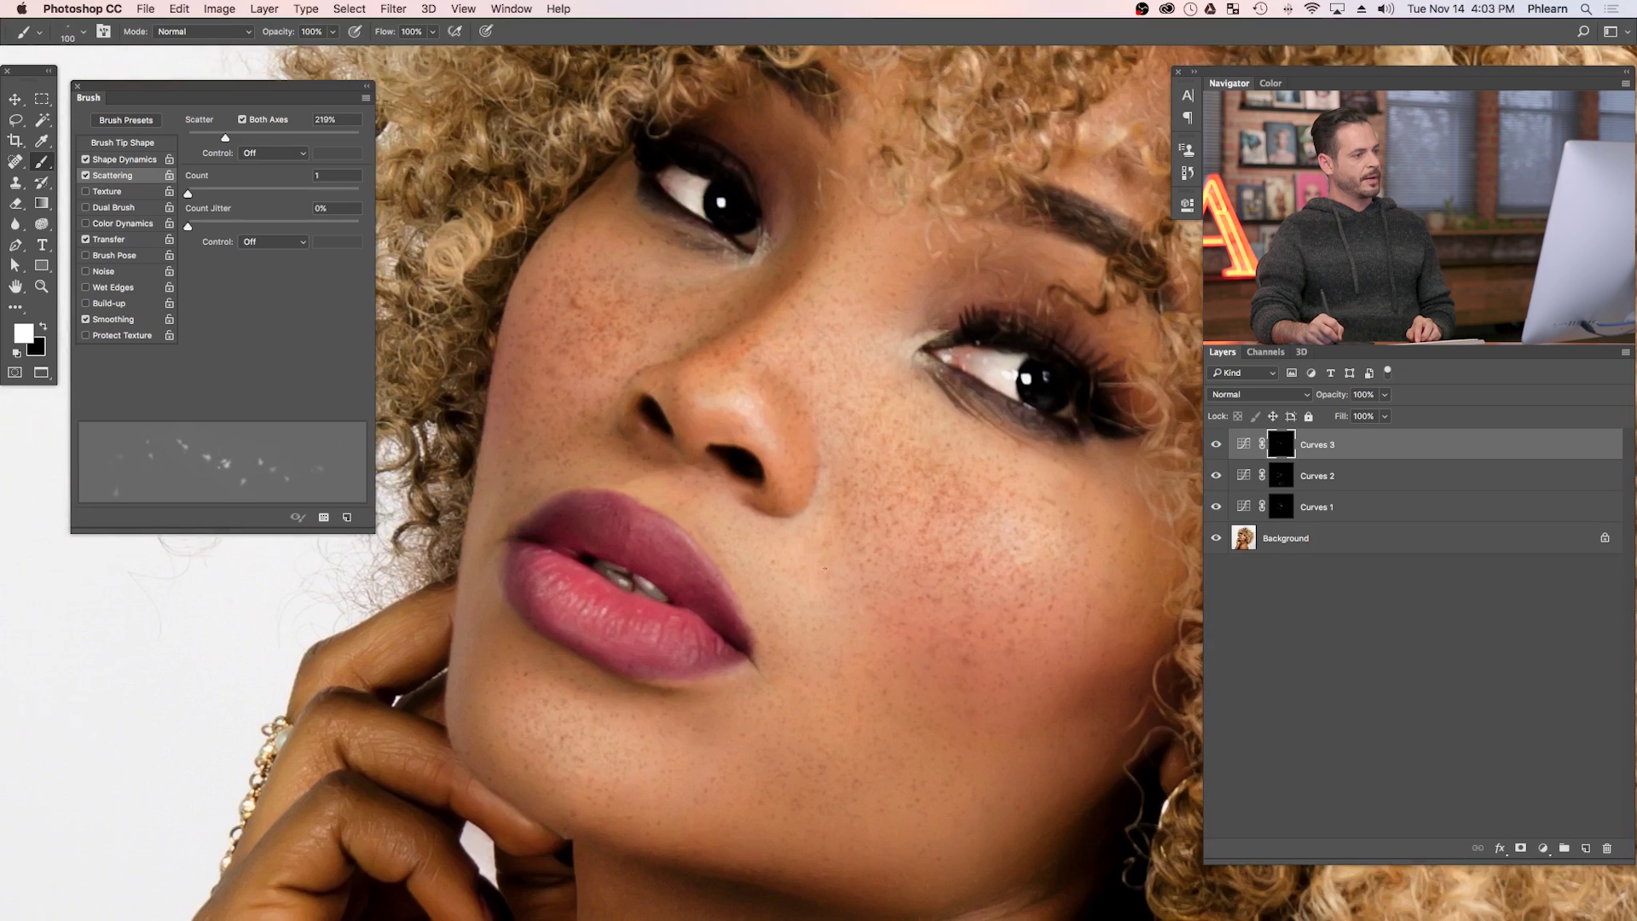
{"action": "scroll", "coordinate": [925, 686], "scroll_direction": "down", "scroll_amount": 3}
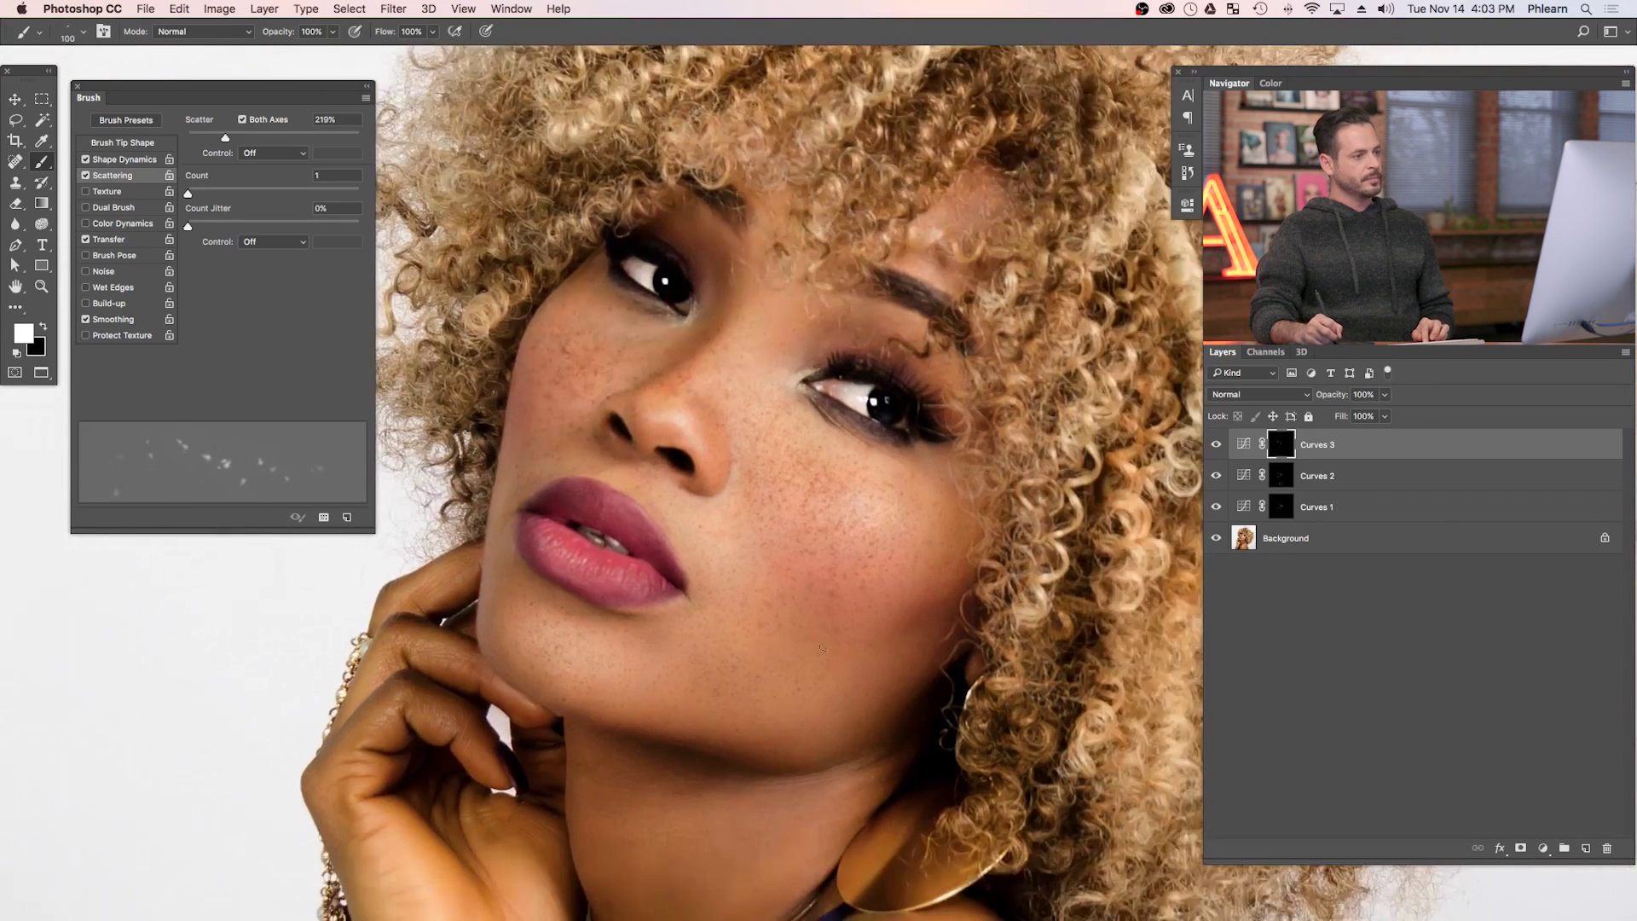
{"action": "key", "text": "bracketright"}
{"action": "key", "text": "bracketright"}
{"action": "key", "text": "bracketright"}
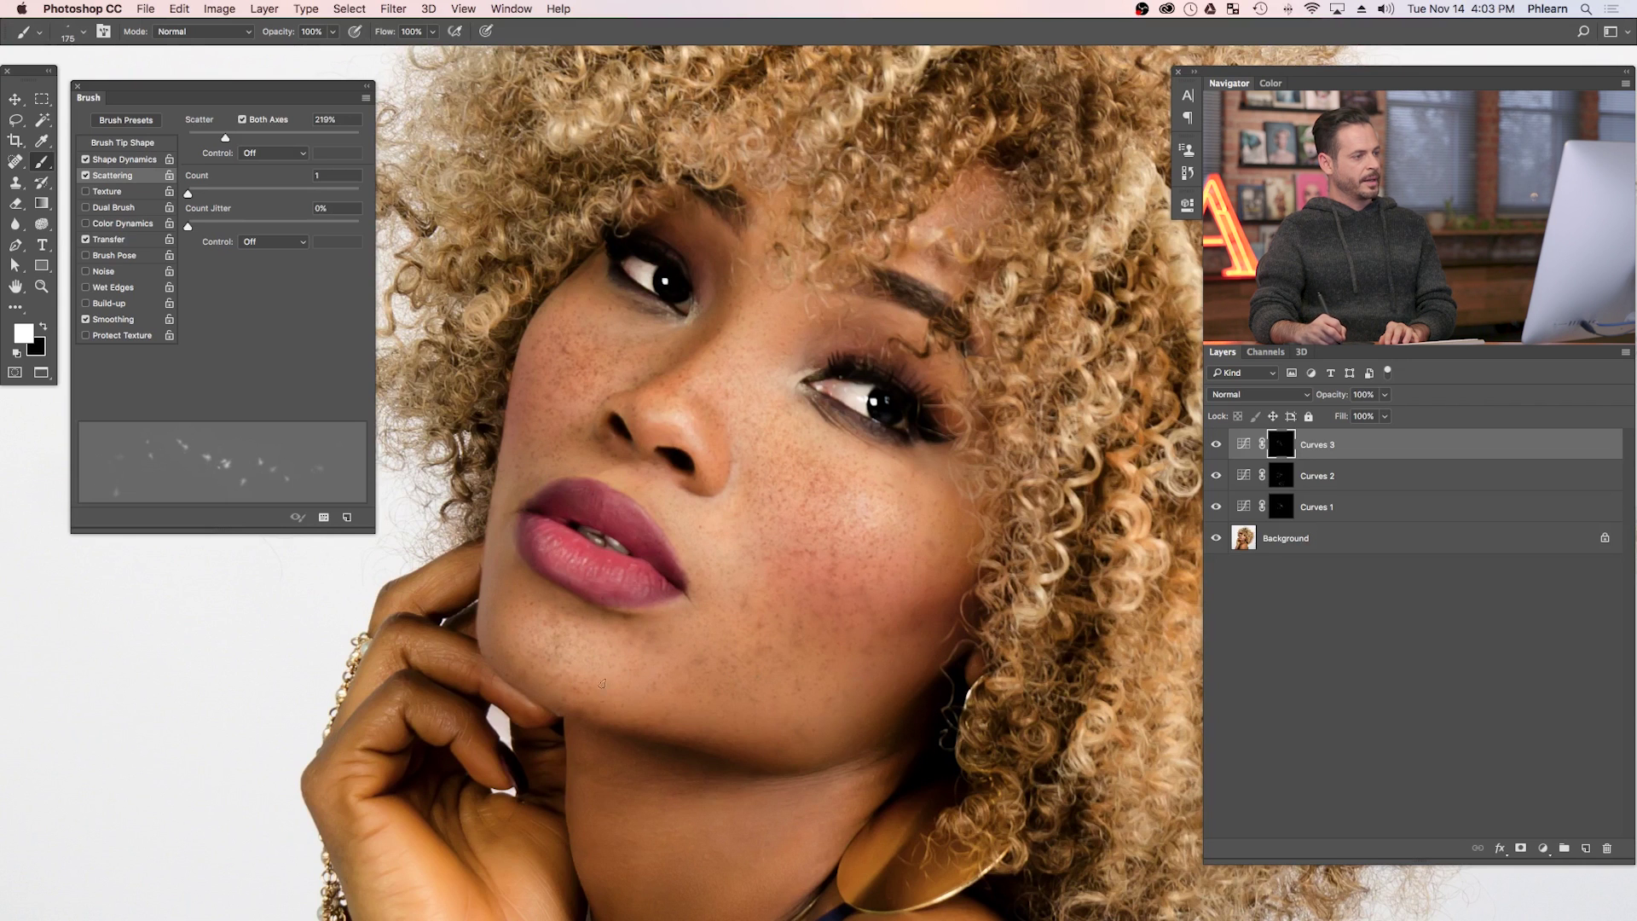
{"action": "scroll", "coordinate": [826, 546], "scroll_direction": "down", "scroll_amount": 5}
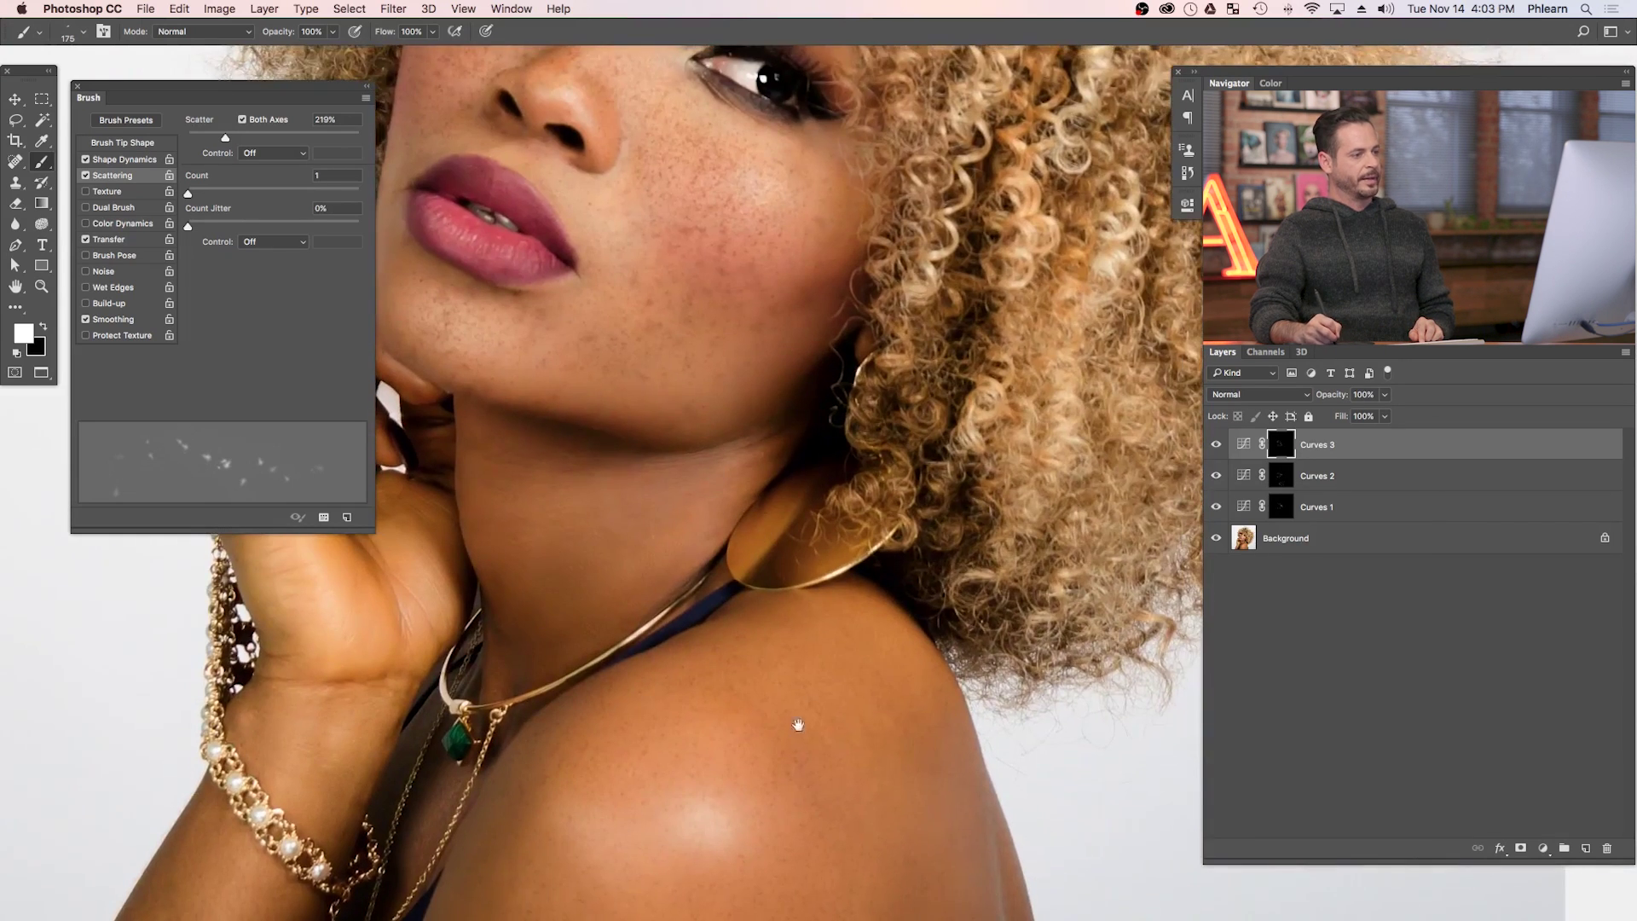
{"action": "scroll", "coordinate": [797, 720], "scroll_direction": "down", "scroll_amount": 3}
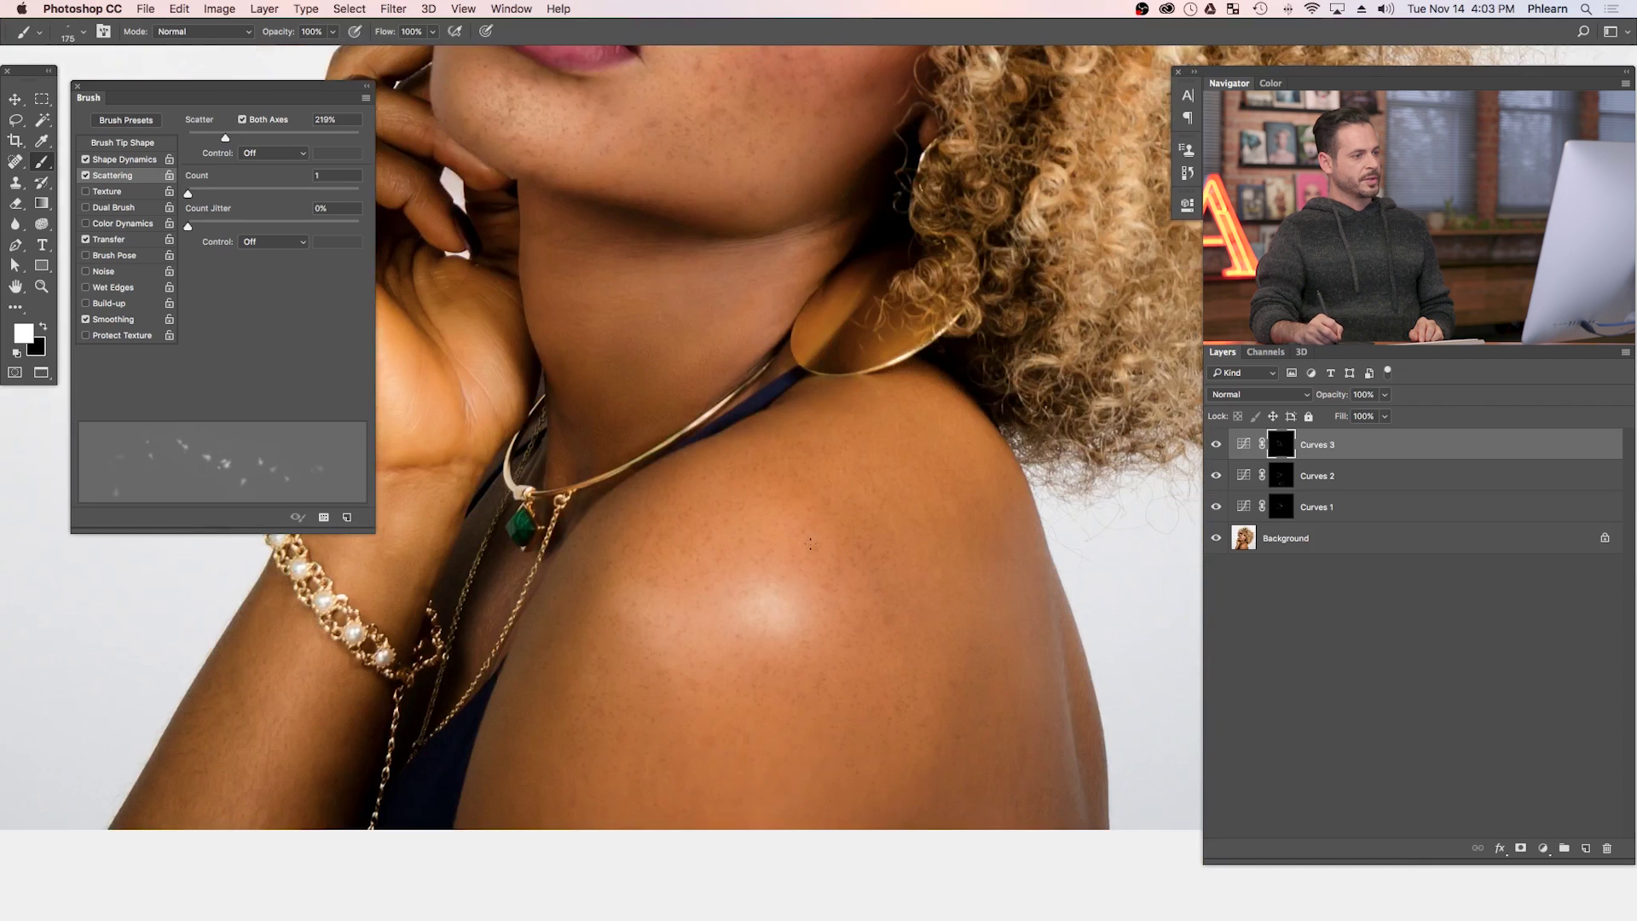
{"action": "scroll", "coordinate": [749, 543], "scroll_direction": "up", "scroll_amount": 5}
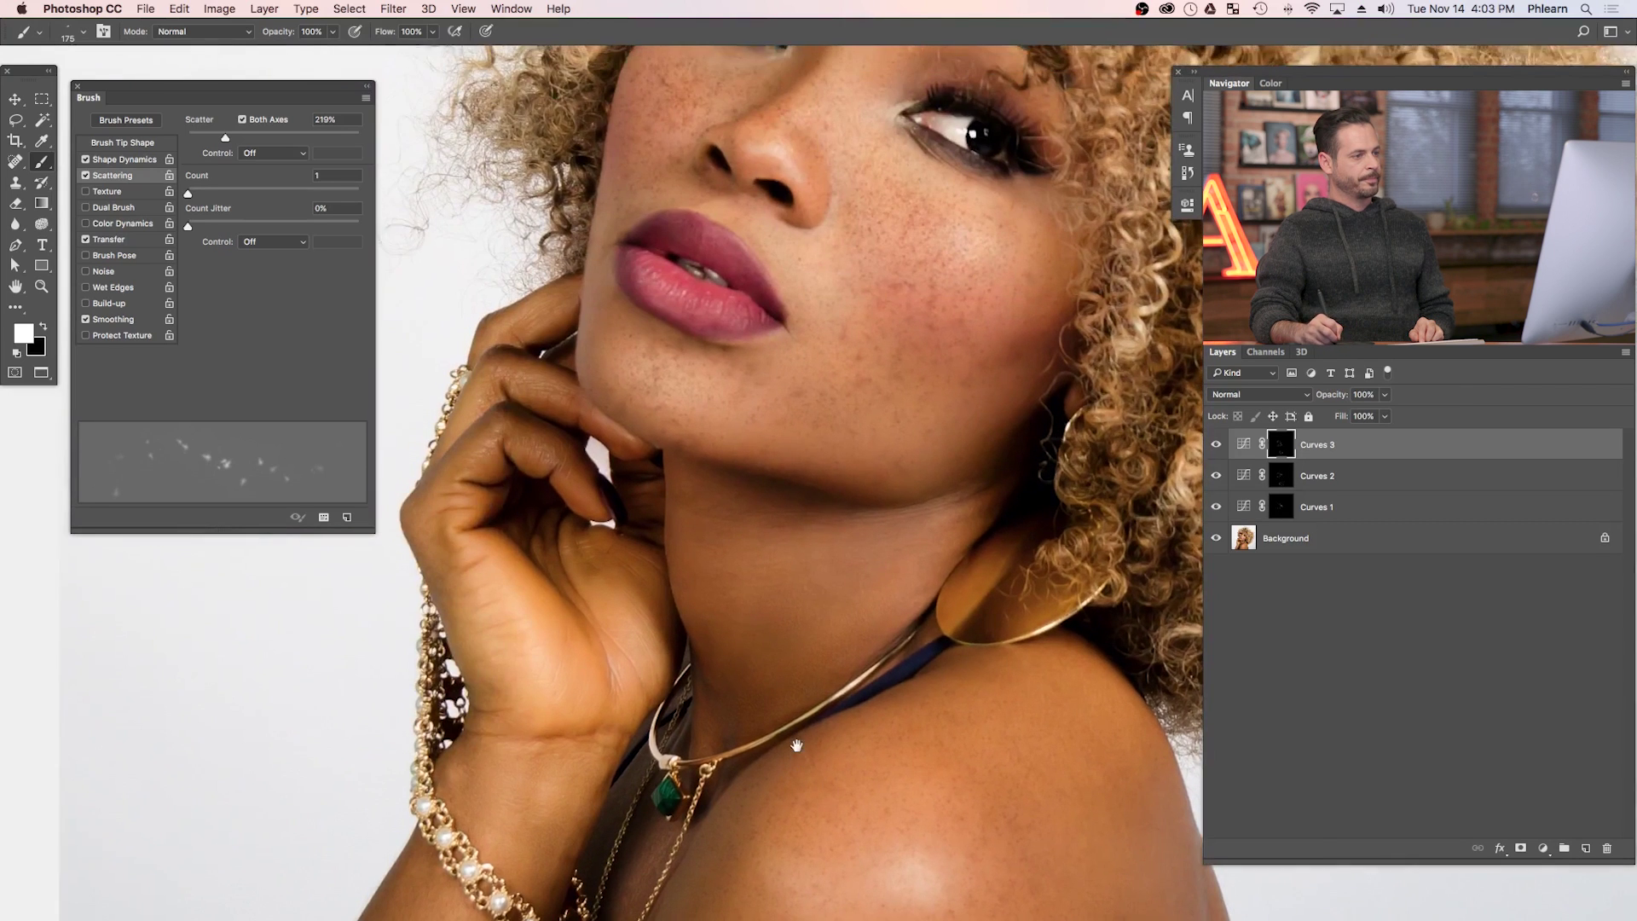
{"action": "scroll", "coordinate": [852, 446], "scroll_direction": "up", "scroll_amount": 4}
Fade the large freckles on the lower cheek and chin with a soft round 371 px Eraser, lowering its flow from 70% to 30%.
{"action": "key", "text": "e"}
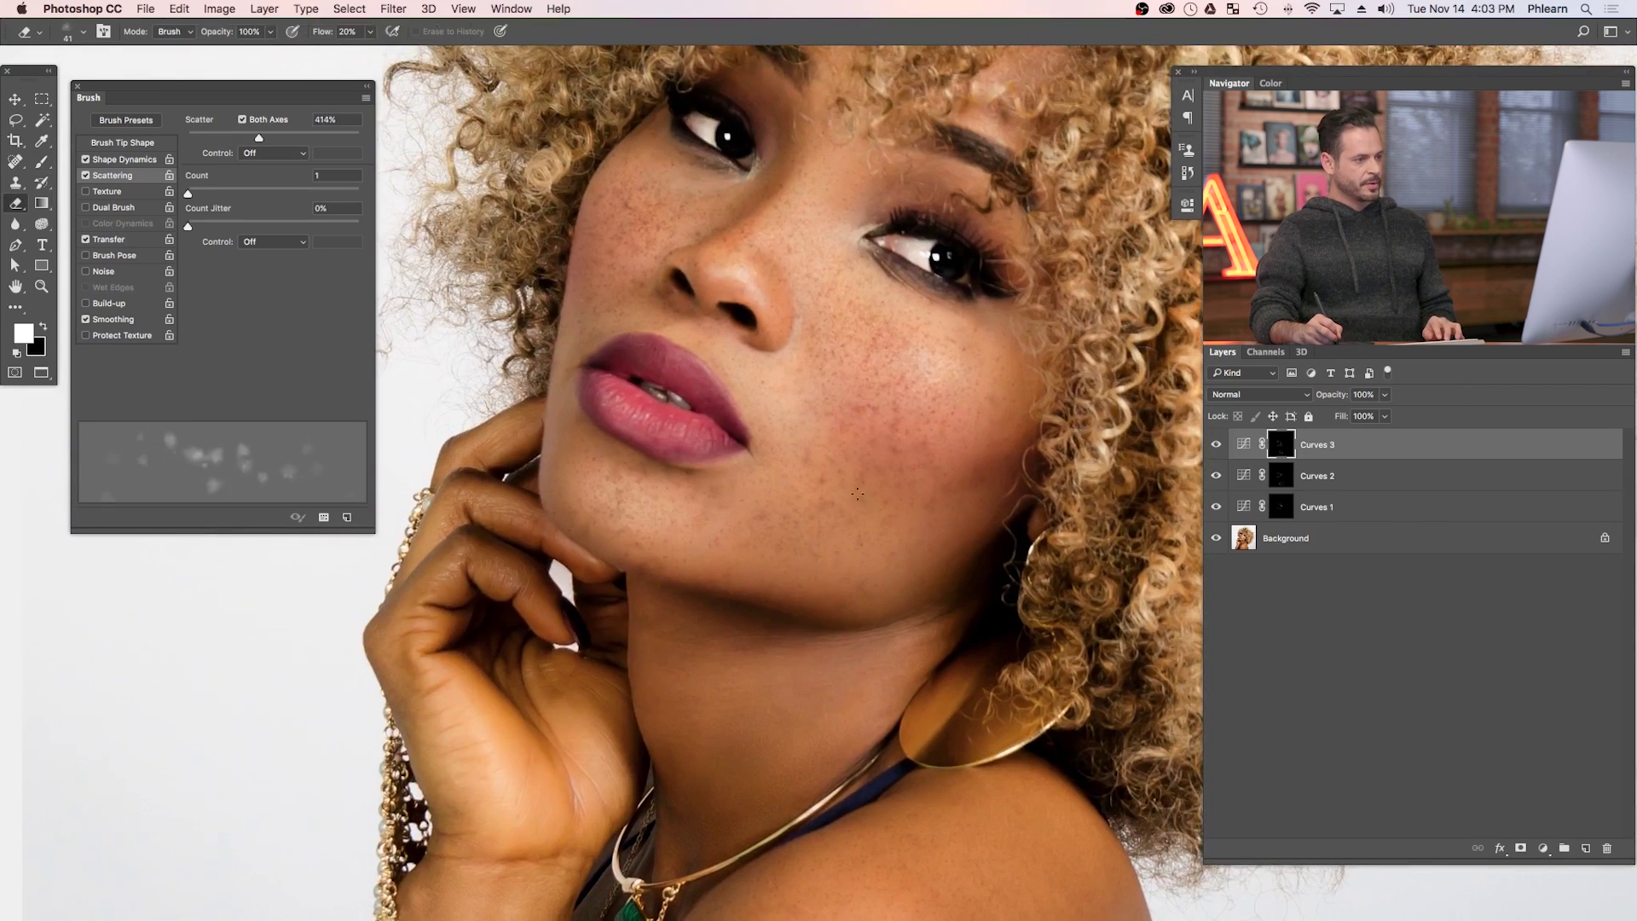
{"action": "right_click", "coordinate": [850, 537]}
{"action": "key", "text": "Escape"}
{"action": "mouse_move", "coordinate": [788, 542]}
{"action": "left_mouse_down", "text": "ctrl+alt"}
{"action": "mouse_move", "coordinate": [878, 561]}
{"action": "mouse_move", "coordinate": [895, 502]}
{"action": "left_mouse_up", "text": "ctrl+alt"}
{"action": "key", "text": "shift+7"}
{"action": "scroll", "coordinate": [853, 537], "scroll_direction": "right", "scroll_amount": 2}
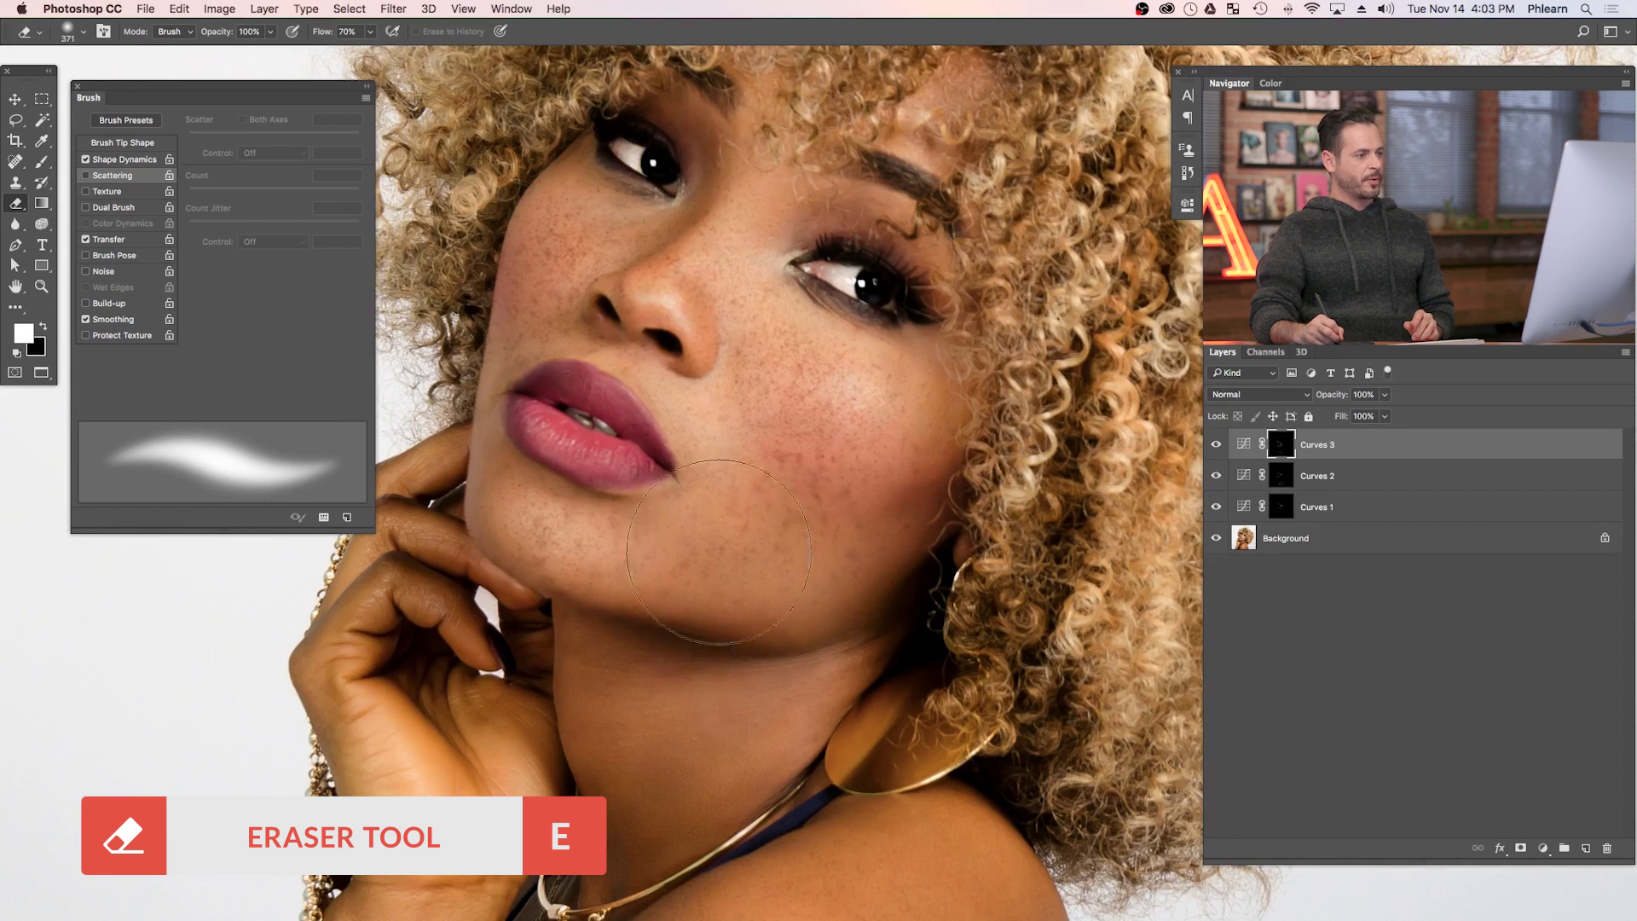
{"action": "key", "text": "shift+3"}
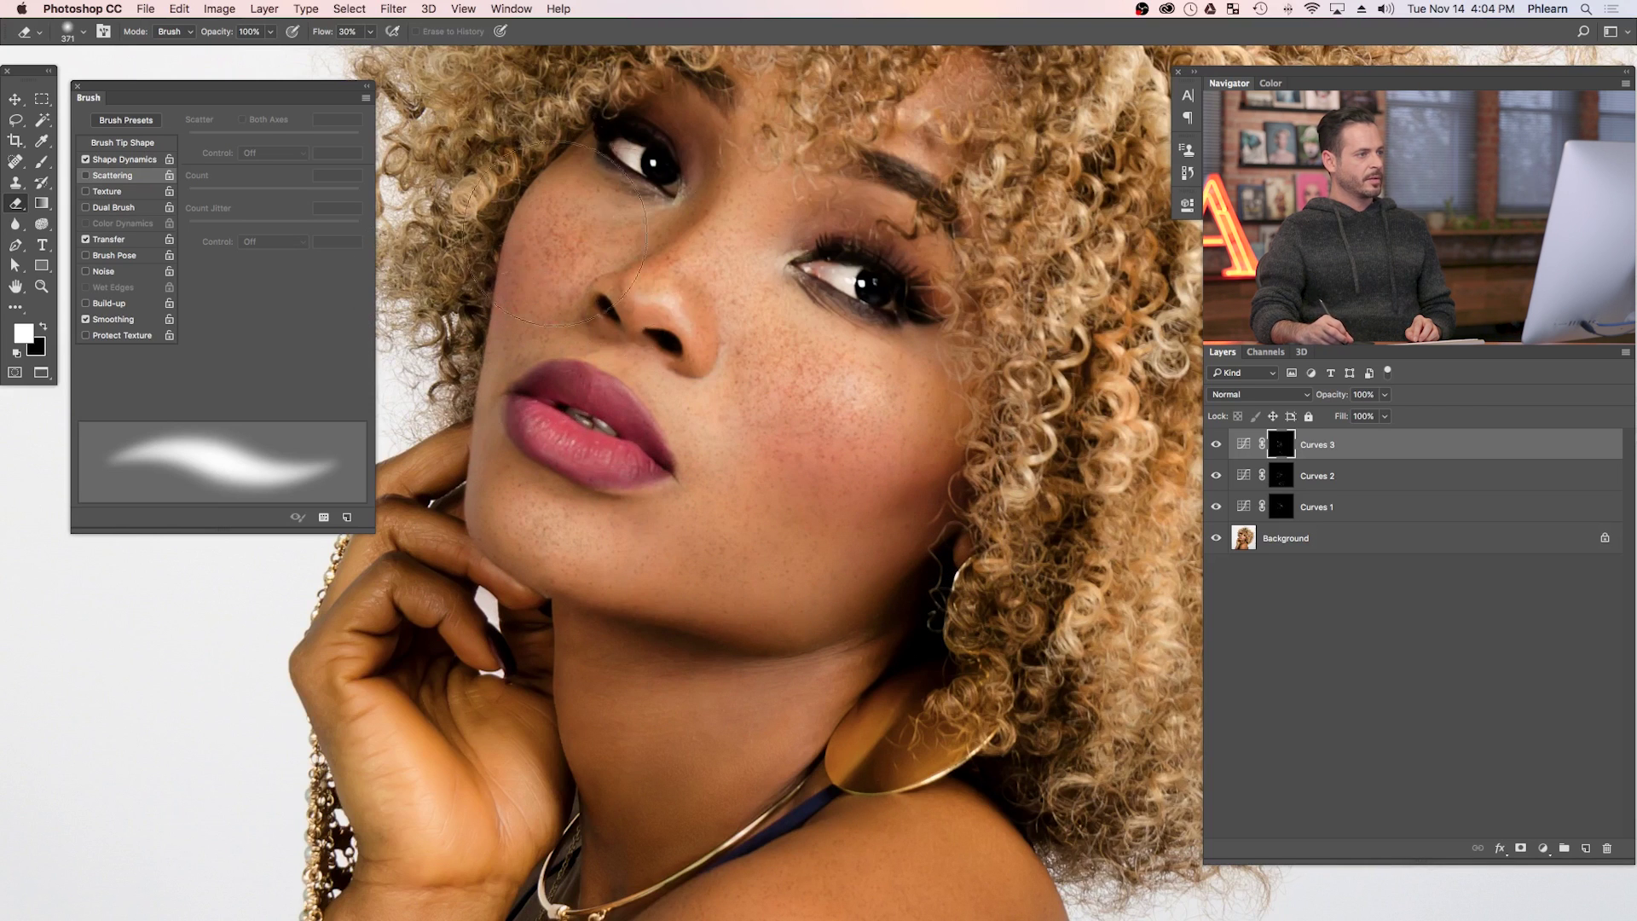
Toggle the visibility of the Curves 3 layer to compare the face with and without its freckles.
{"action": "left_click", "coordinate": [1217, 445]}
{"action": "left_click", "coordinate": [1216, 445]}
{"action": "left_click", "coordinate": [1217, 445]}
{"action": "left_click", "coordinate": [1216, 445]}
{"action": "left_click", "coordinate": [1216, 445]}
{"action": "left_click", "coordinate": [1217, 445]}
{"action": "left_click", "coordinate": [1217, 445]}
{"action": "left_click", "coordinate": [1217, 445]}
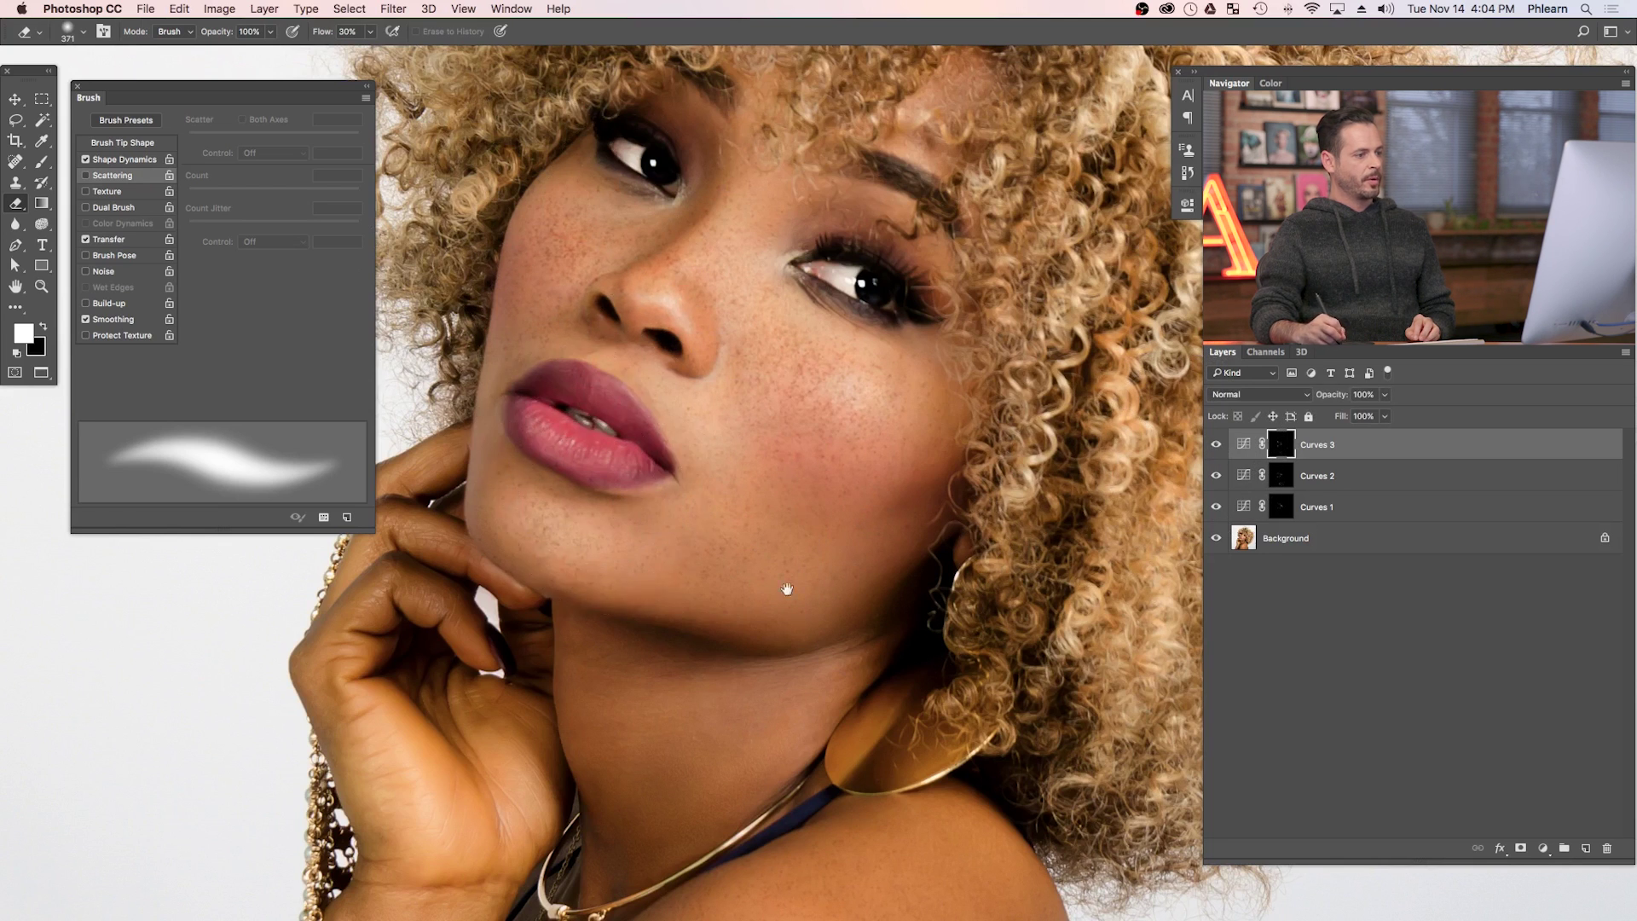
Paint freckles over the shoulder on the Curves 1 mask with the 15 px freckle brush enlarged to 20 px.
{"action": "scroll", "coordinate": [786, 588], "scroll_direction": "down", "scroll_amount": 5}
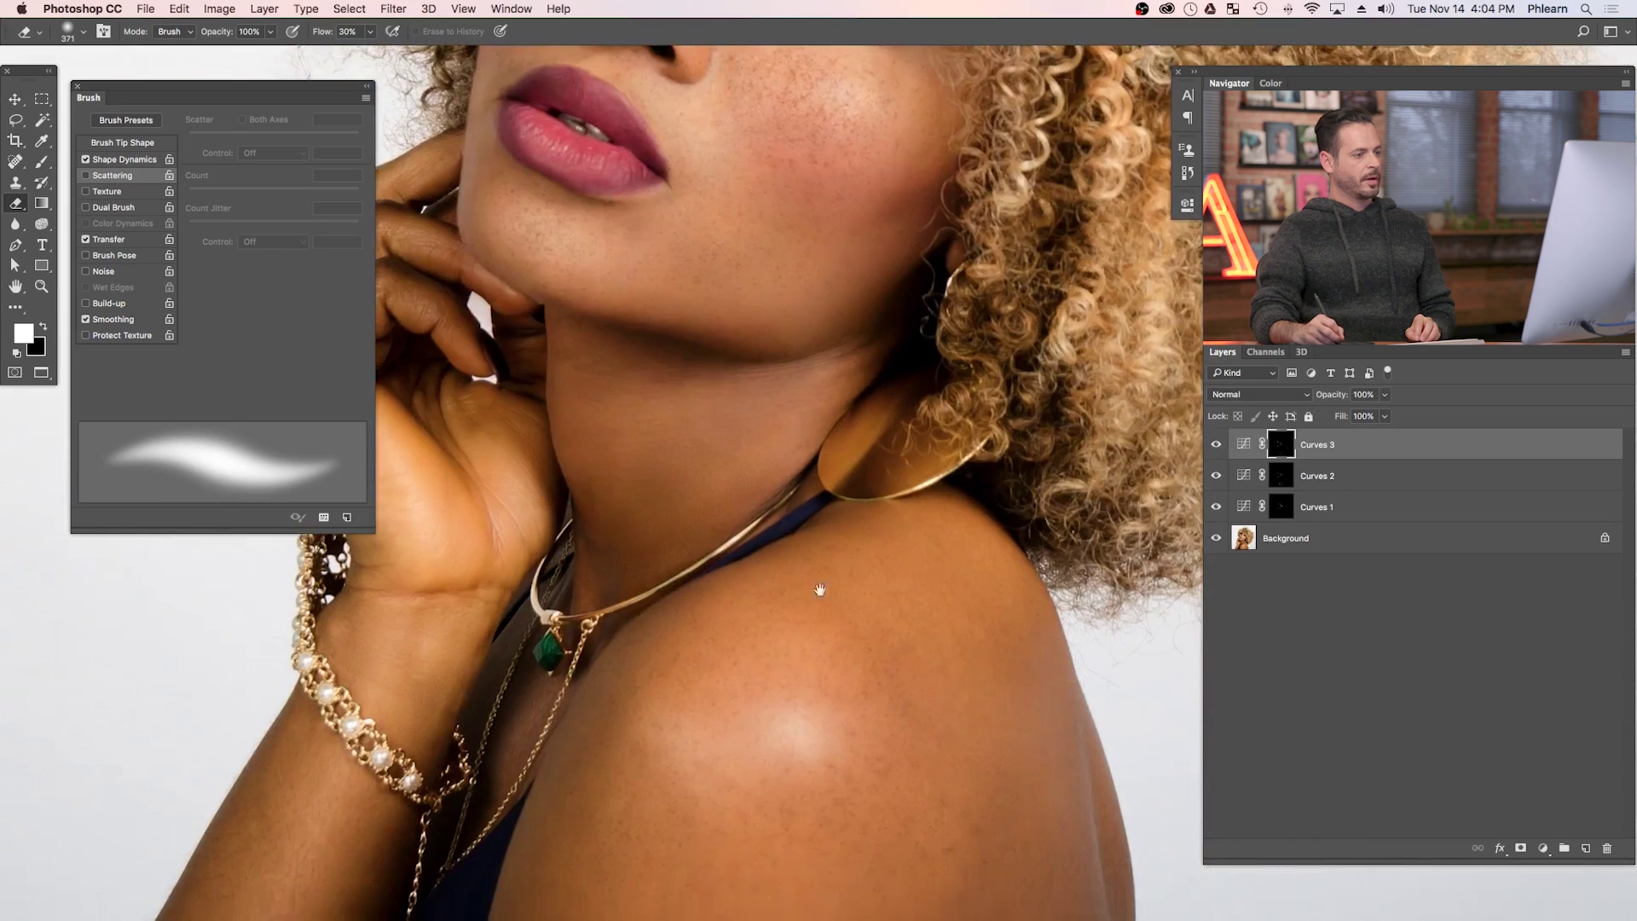
{"action": "left_click", "coordinate": [1283, 512]}
{"action": "key", "text": "b"}
{"action": "right_click", "coordinate": [655, 409]}
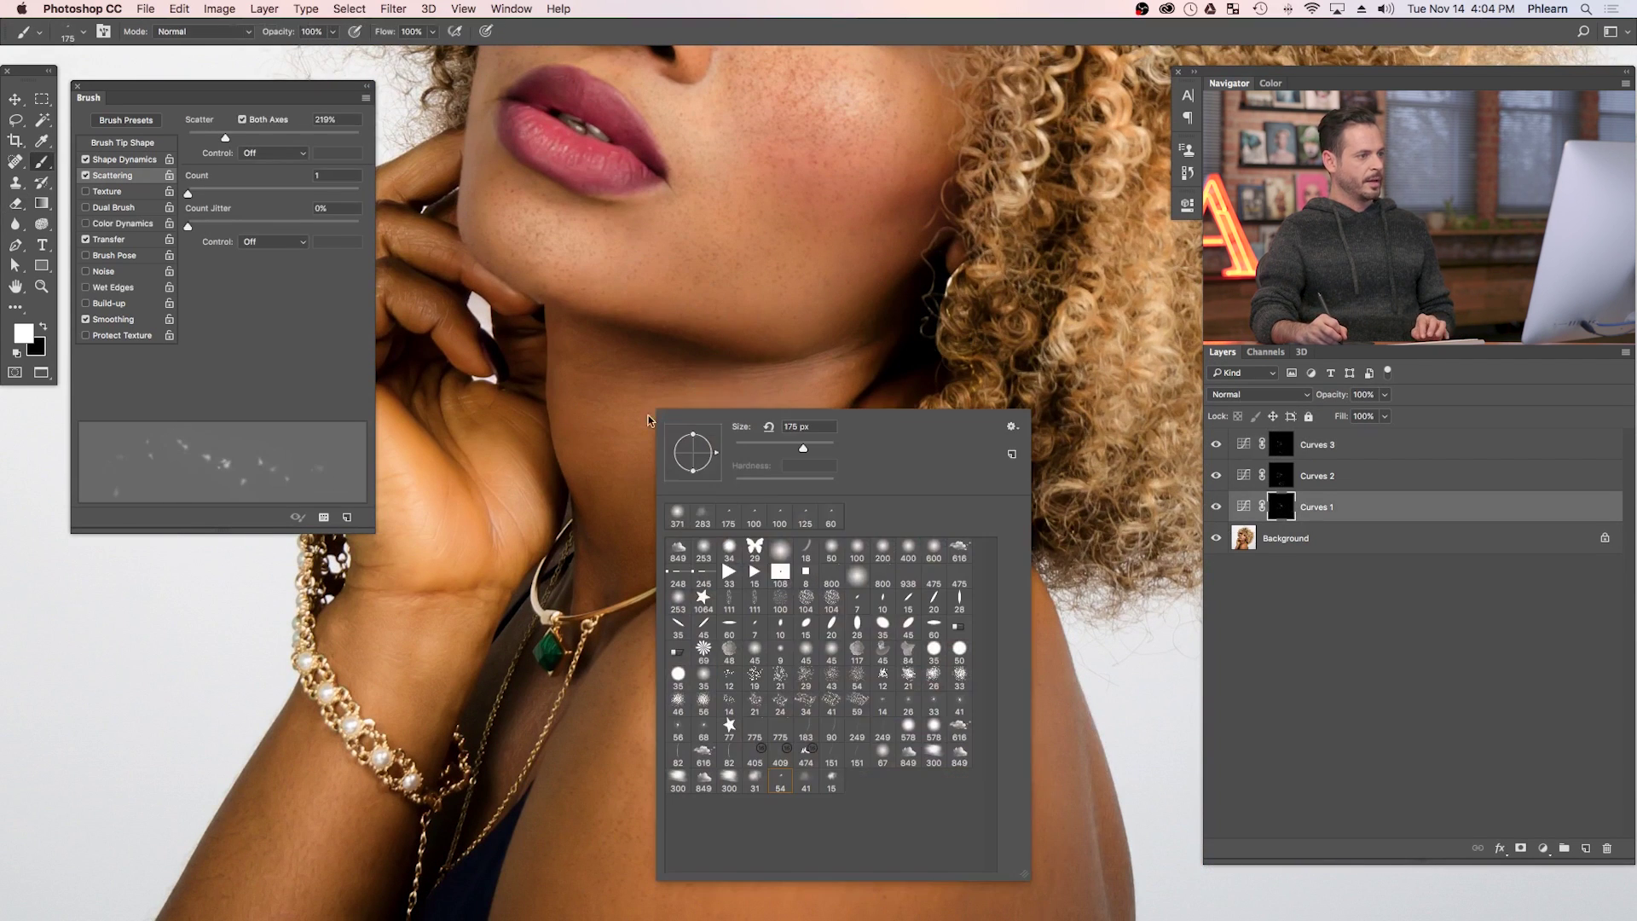
{"action": "left_click", "coordinate": [830, 782]}
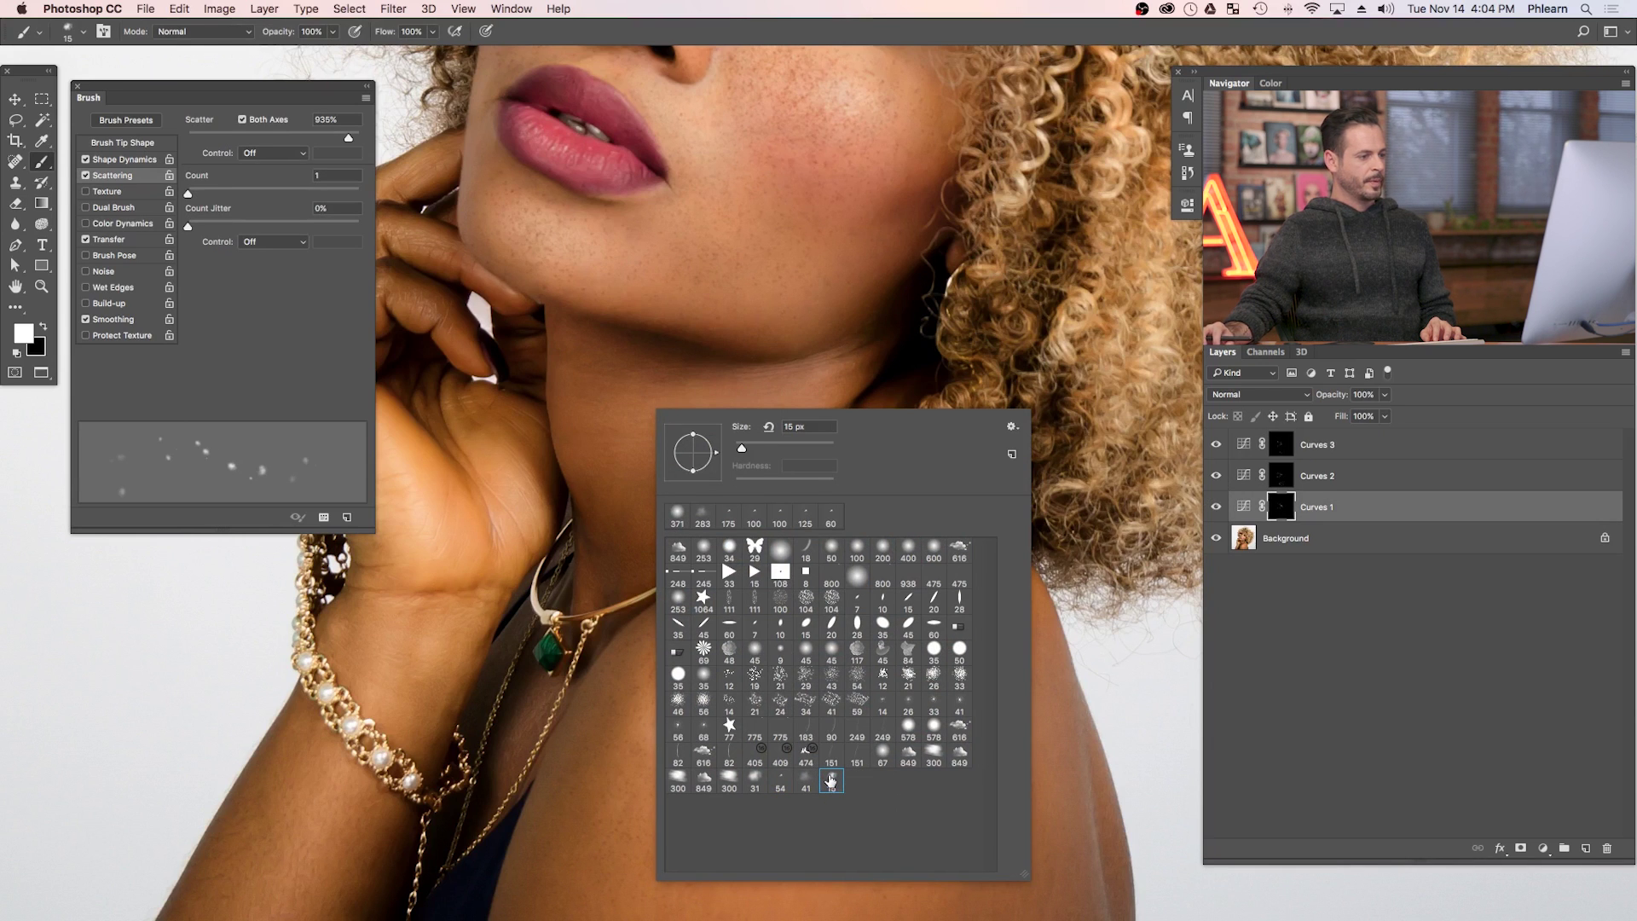
{"action": "left_click", "coordinate": [597, 612]}
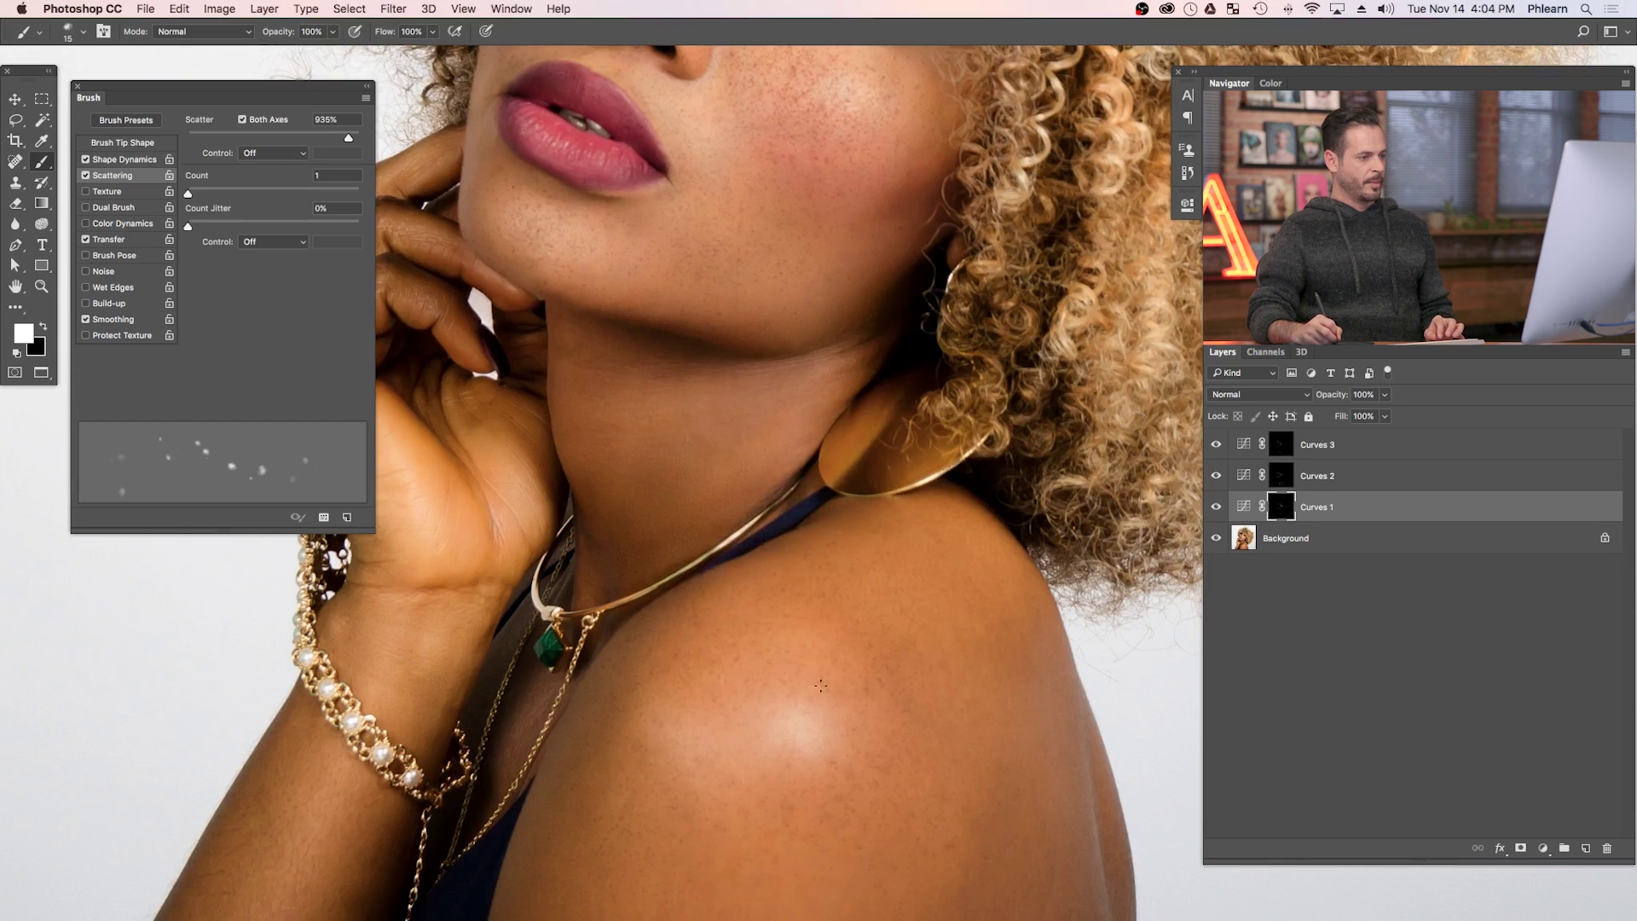
{"action": "key", "text": "bracketright"}
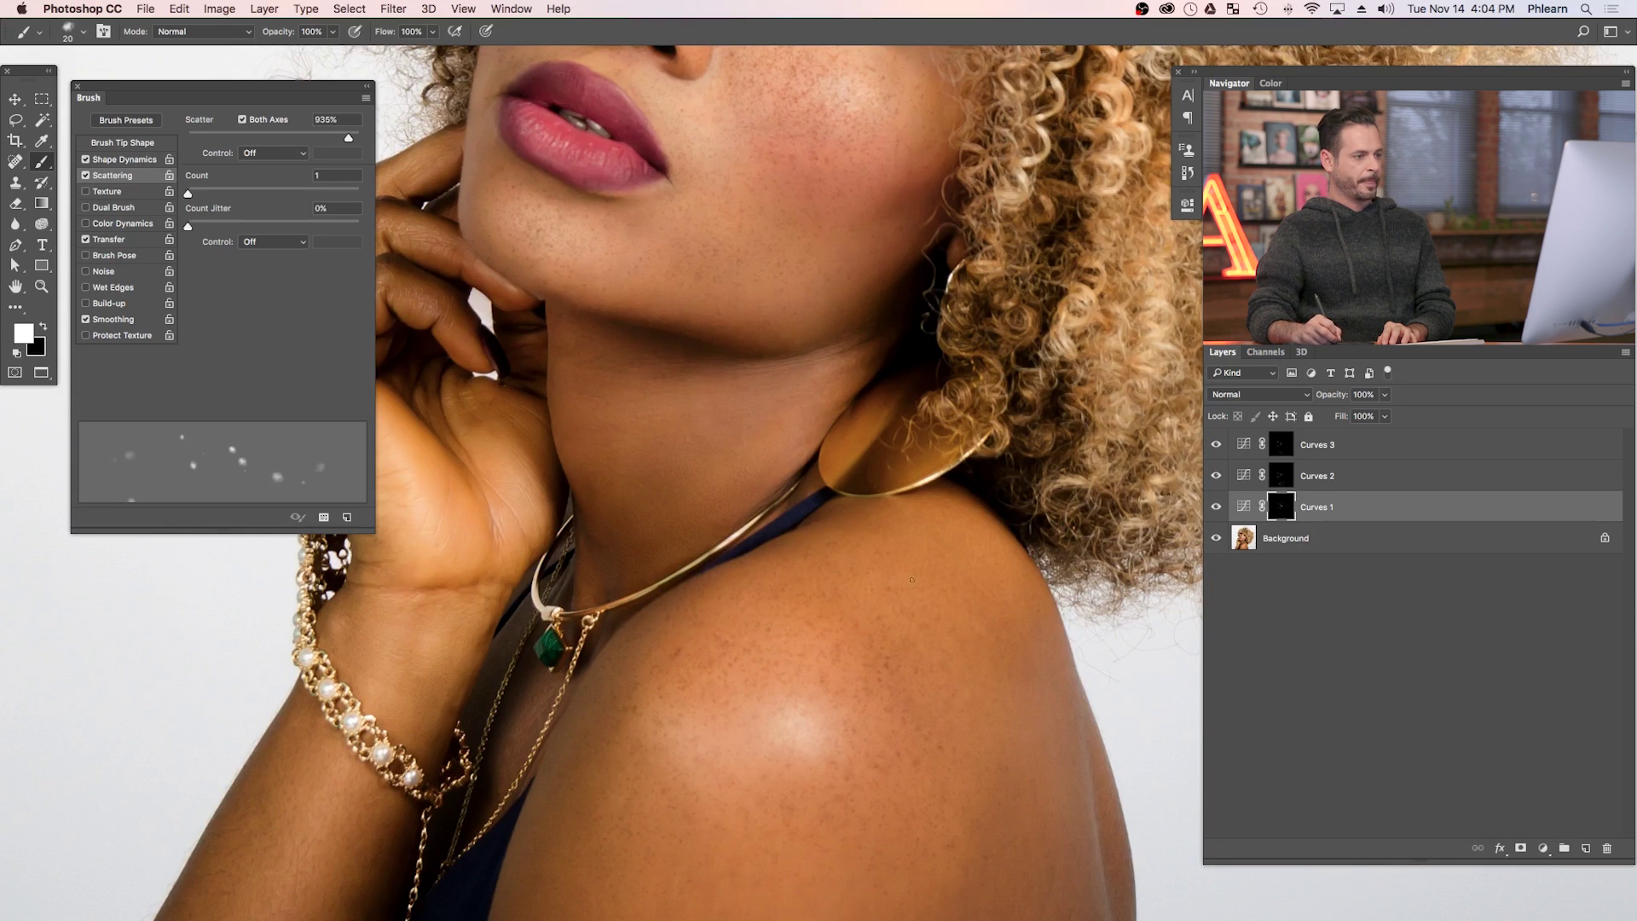
{"action": "mouse_move", "coordinate": [908, 580]}
{"action": "left_mouse_down"}
{"action": "mouse_move", "coordinate": [909, 807]}
{"action": "mouse_move", "coordinate": [895, 629]}
{"action": "mouse_move", "coordinate": [877, 676]}
{"action": "mouse_move", "coordinate": [849, 674]}
{"action": "left_mouse_up"}
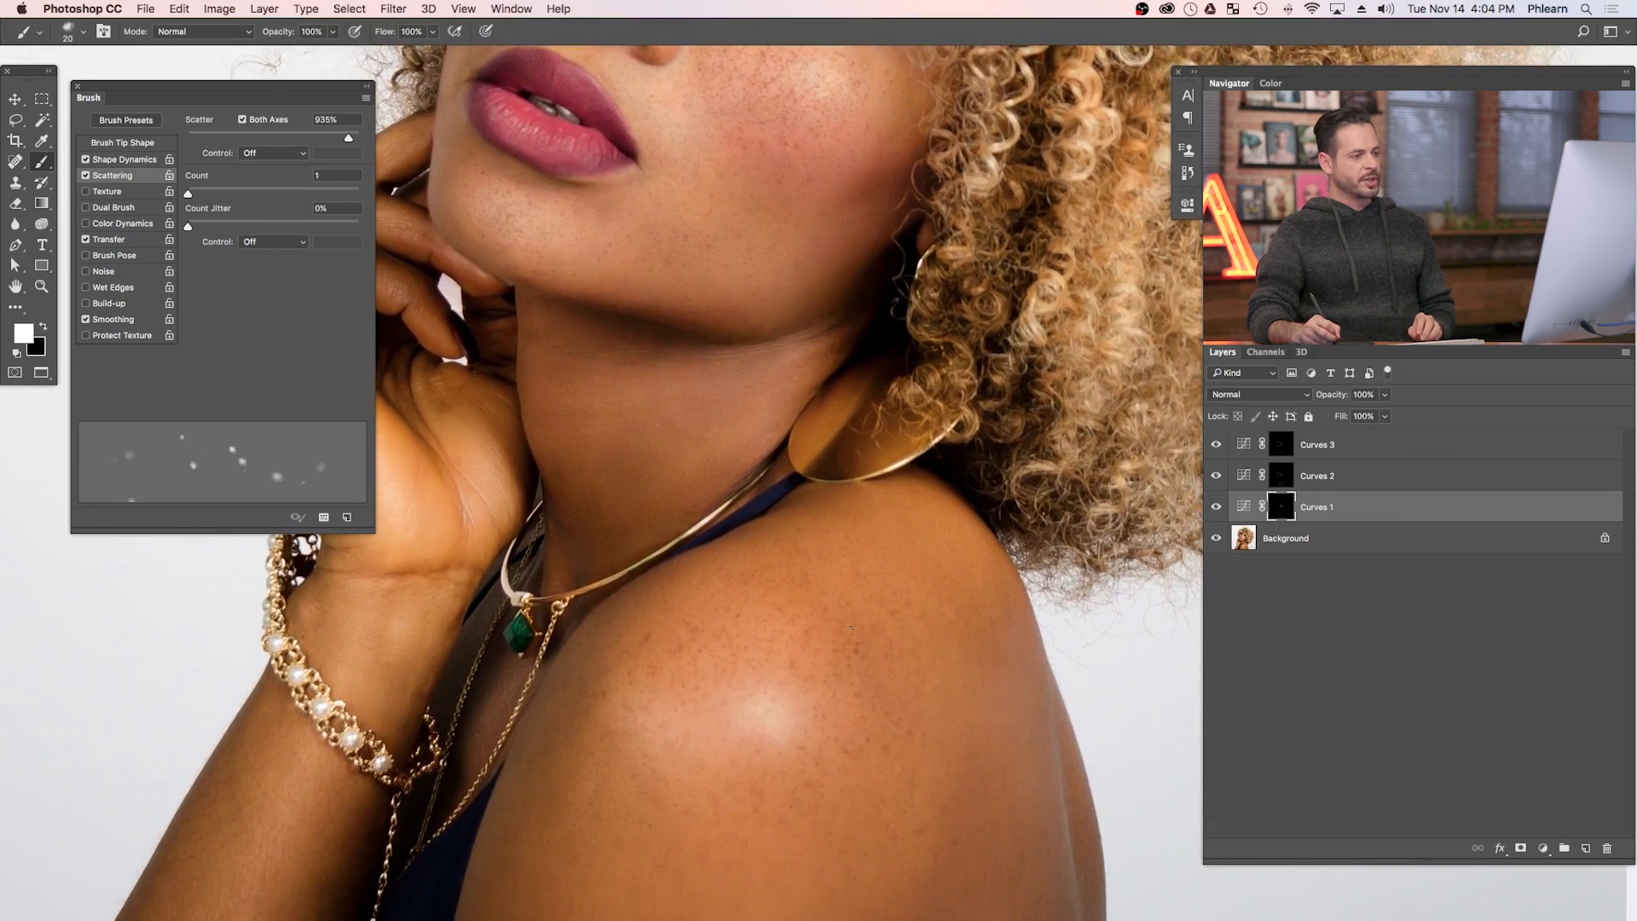
Hide and show the three Curves layers to compare their freckles on the face and shoulder, leaving them all visible.
{"action": "left_click_drag", "start_coordinate": [1216, 446], "coordinate": [1216, 476]}
{"action": "left_click_drag", "start_coordinate": [861, 478], "coordinate": [948, 666]}
{"action": "left_click", "coordinate": [1216, 506]}
{"action": "left_click", "coordinate": [1215, 507]}
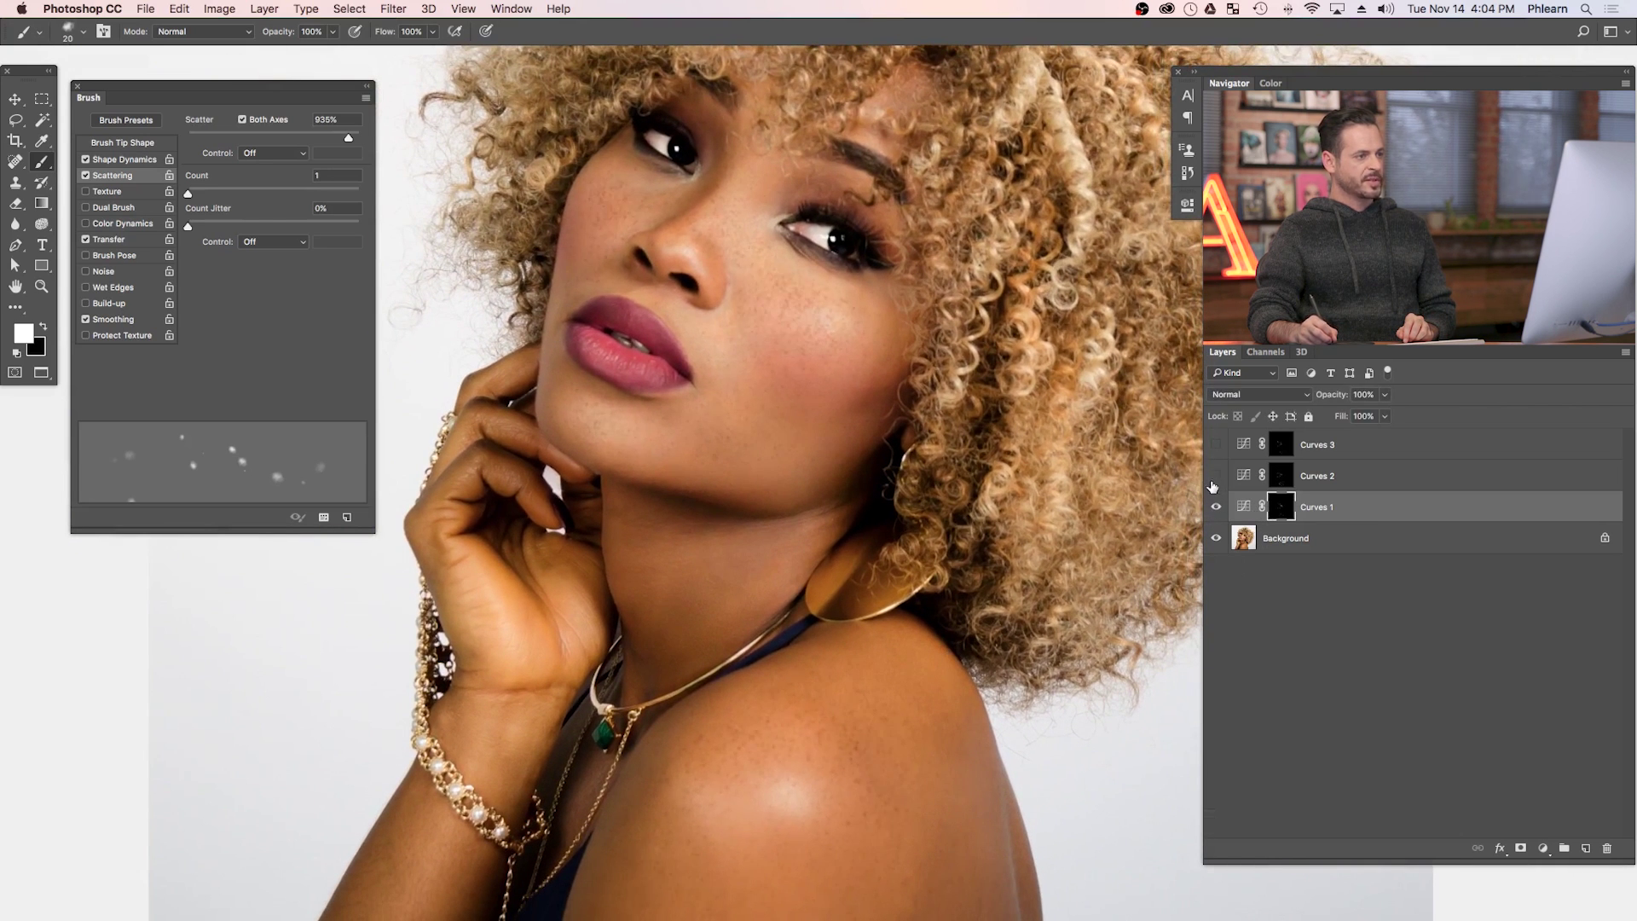
{"action": "left_click", "coordinate": [1216, 451]}
{"action": "left_click", "coordinate": [1215, 451]}
{"action": "left_click", "coordinate": [1215, 454]}
{"action": "left_click", "coordinate": [1214, 456]}
{"action": "left_click", "coordinate": [1214, 456]}
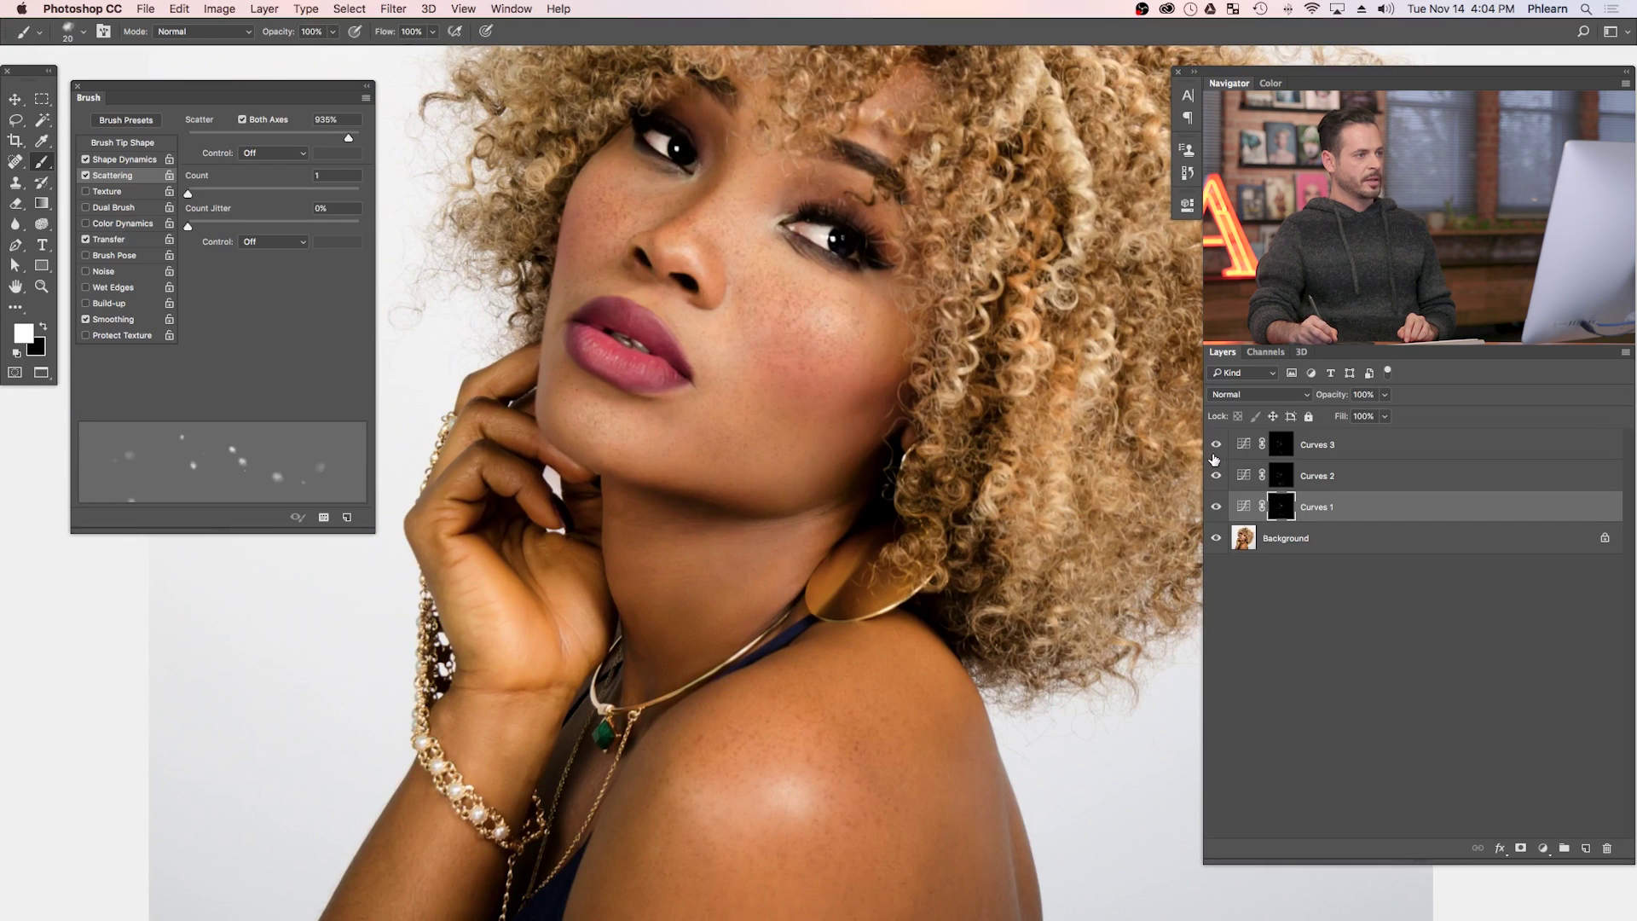
Group the three Curves layers and add a white layer mask to the group.
{"action": "left_click", "coordinate": [1276, 457]}
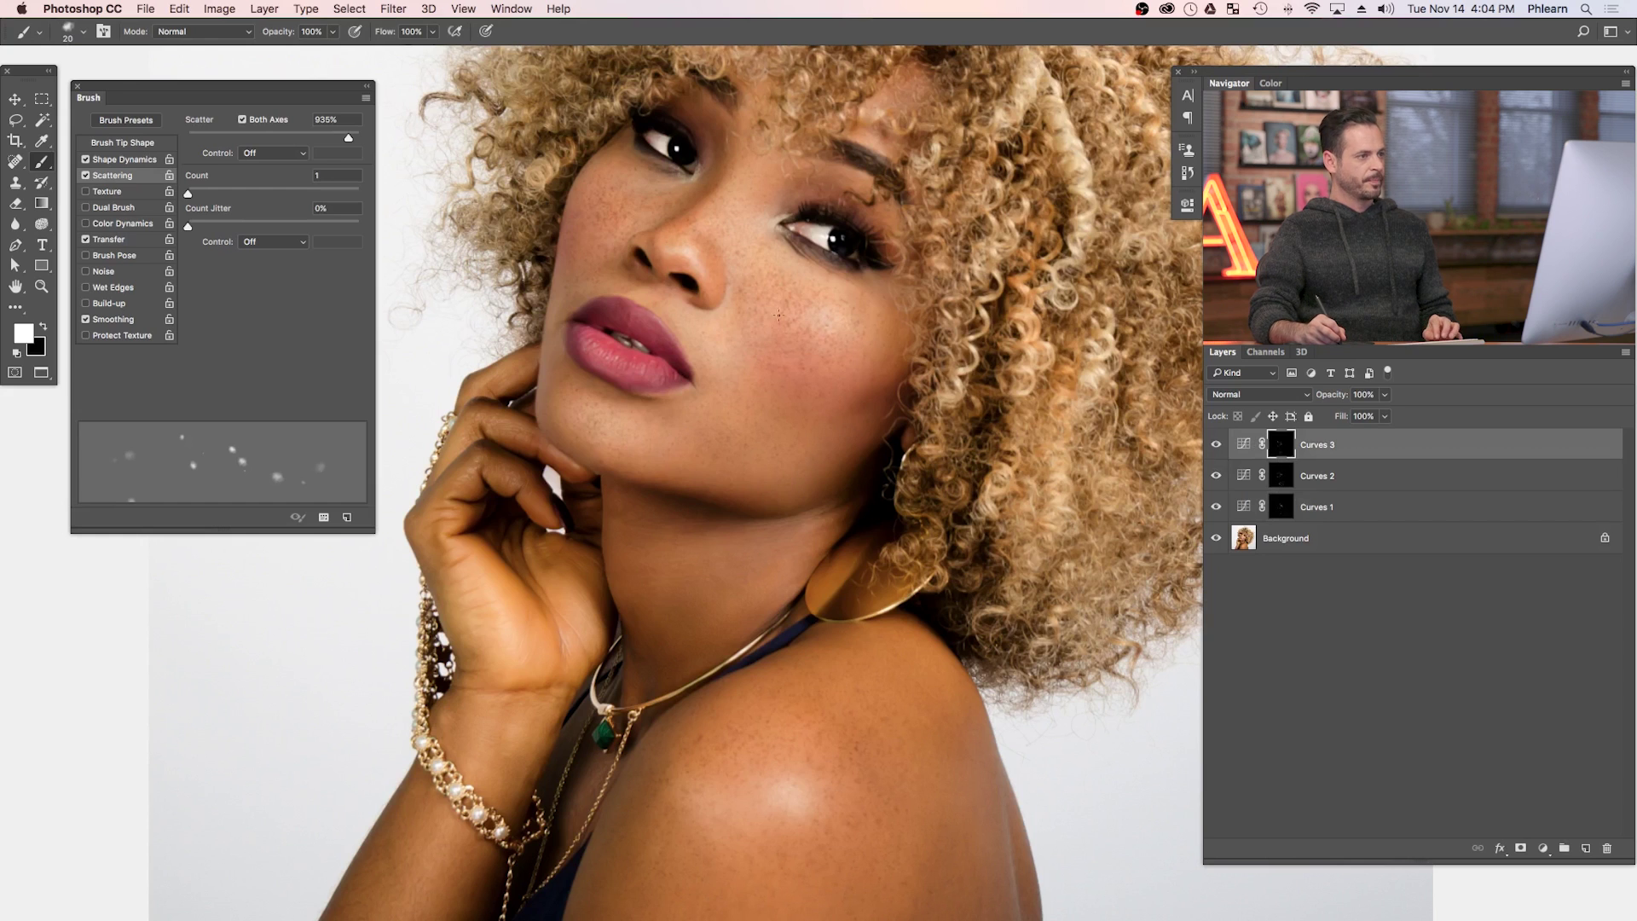
{"action": "left_click_drag", "start_coordinate": [717, 345], "coordinate": [747, 597]}
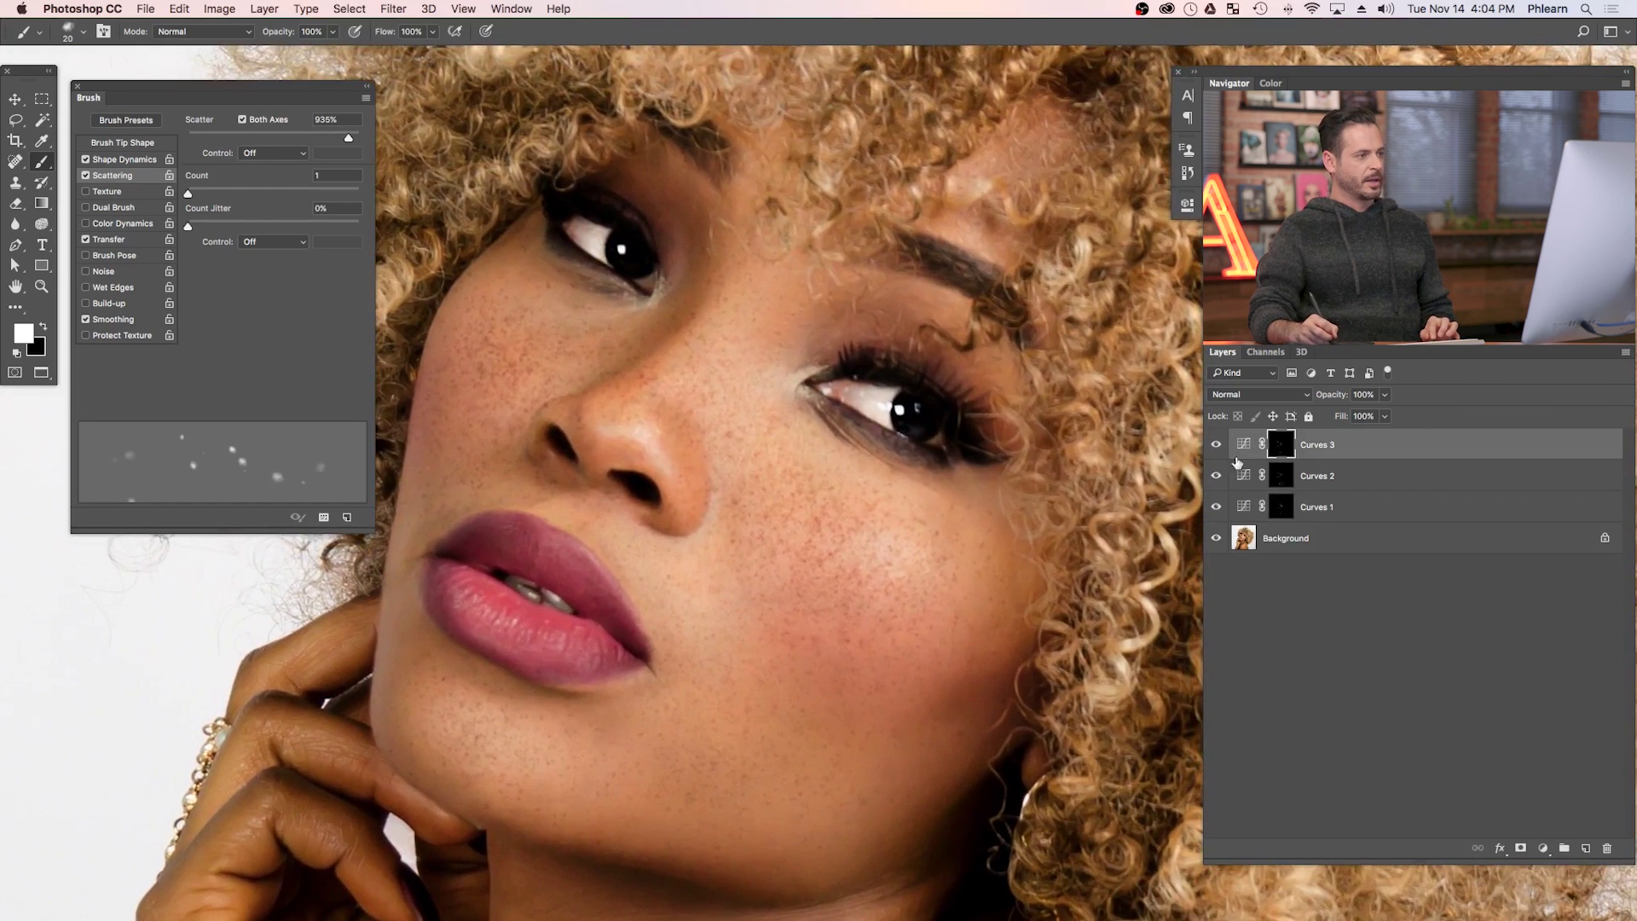
{"action": "left_click", "coordinate": [1342, 511], "text": "shift"}
{"action": "key", "text": "super+g"}
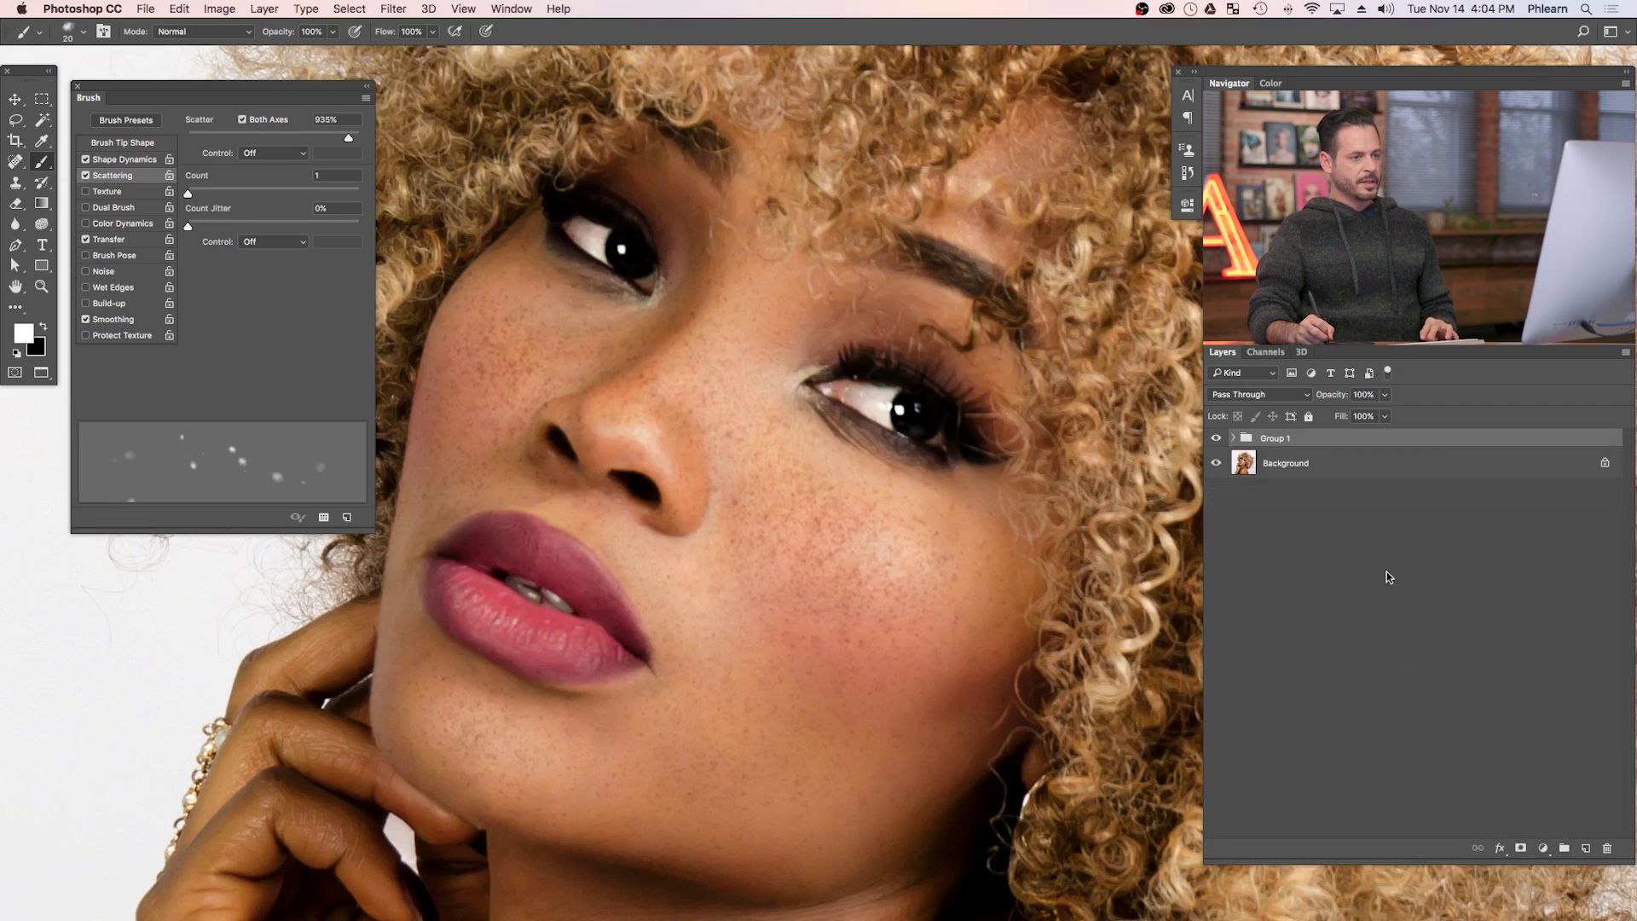
{"action": "left_click", "coordinate": [1522, 850]}
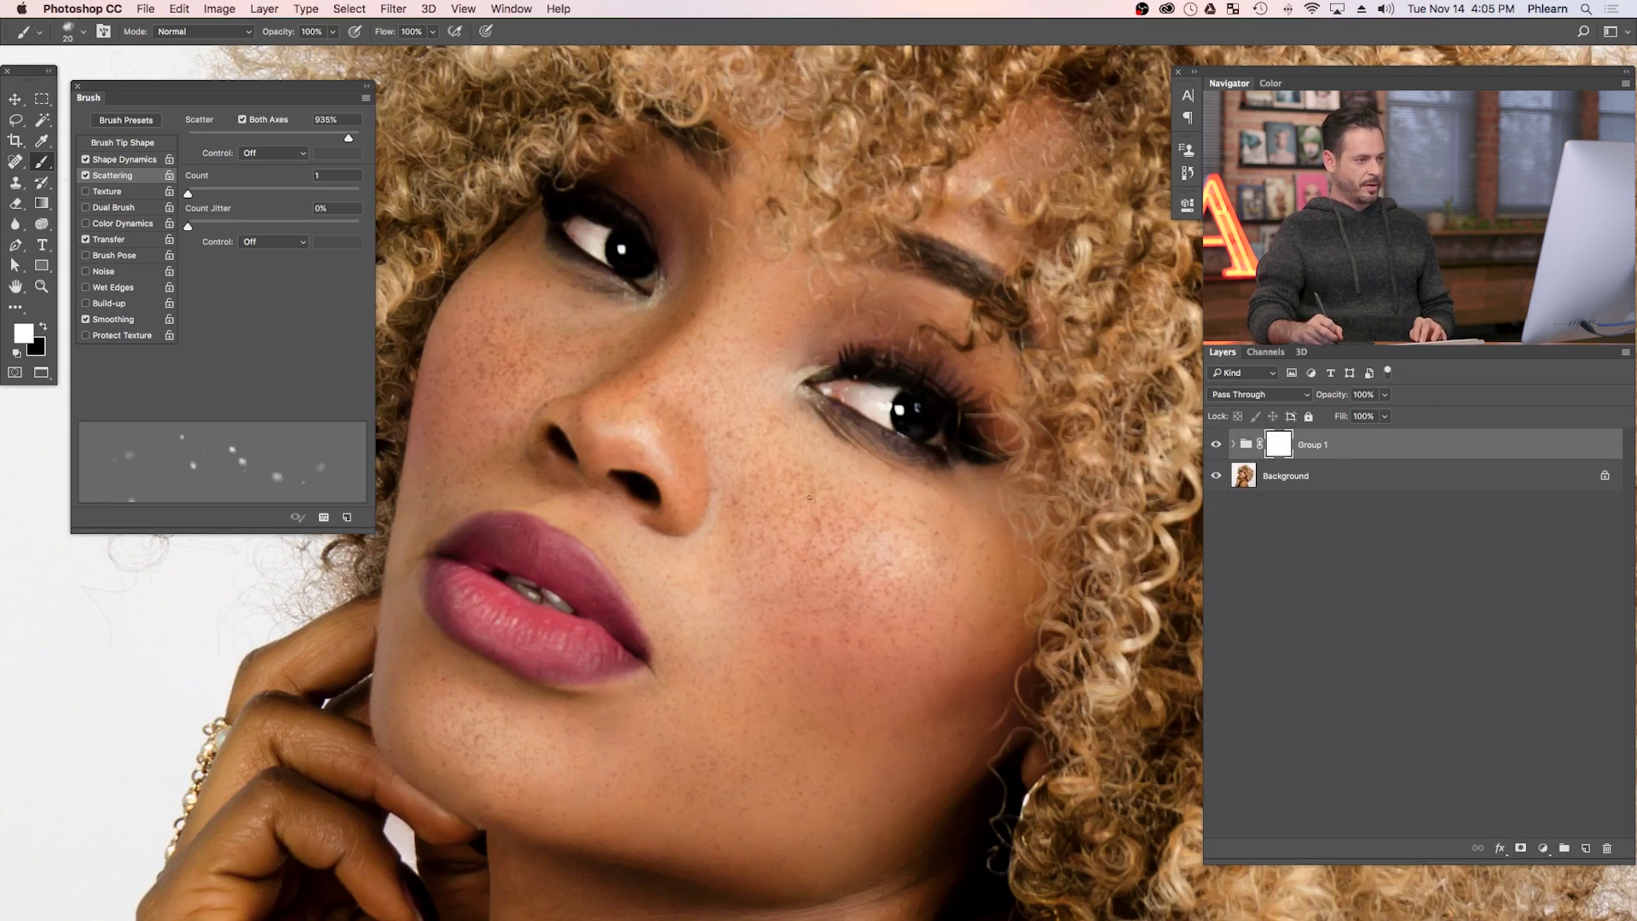
Set up a soft round 154 px Brush with black paint and 40% flow for working on the group mask.
{"action": "right_click", "coordinate": [825, 532]}
{"action": "left_click", "coordinate": [867, 586]}
{"action": "key", "text": "Return"}
{"action": "left_click_drag", "start_coordinate": [588, 694], "coordinate": [585, 699]}
{"action": "key", "text": "x"}
{"action": "key", "text": "shift+2"}
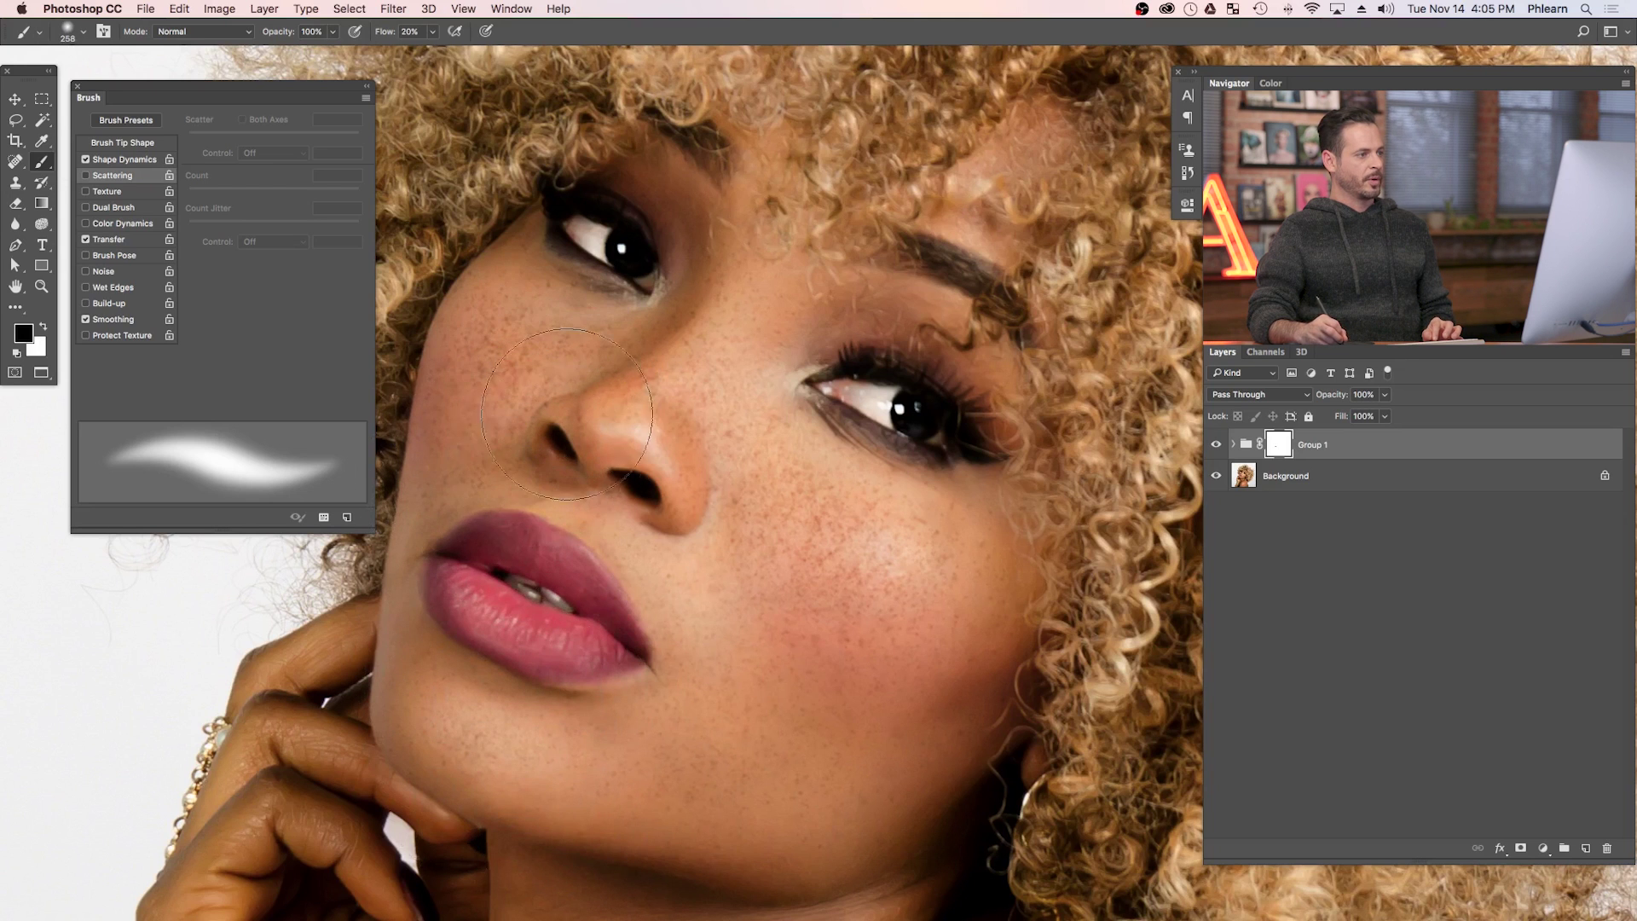
{"action": "left_click_drag", "start_coordinate": [570, 424], "coordinate": [555, 427]}
{"action": "key", "text": "shift+4"}
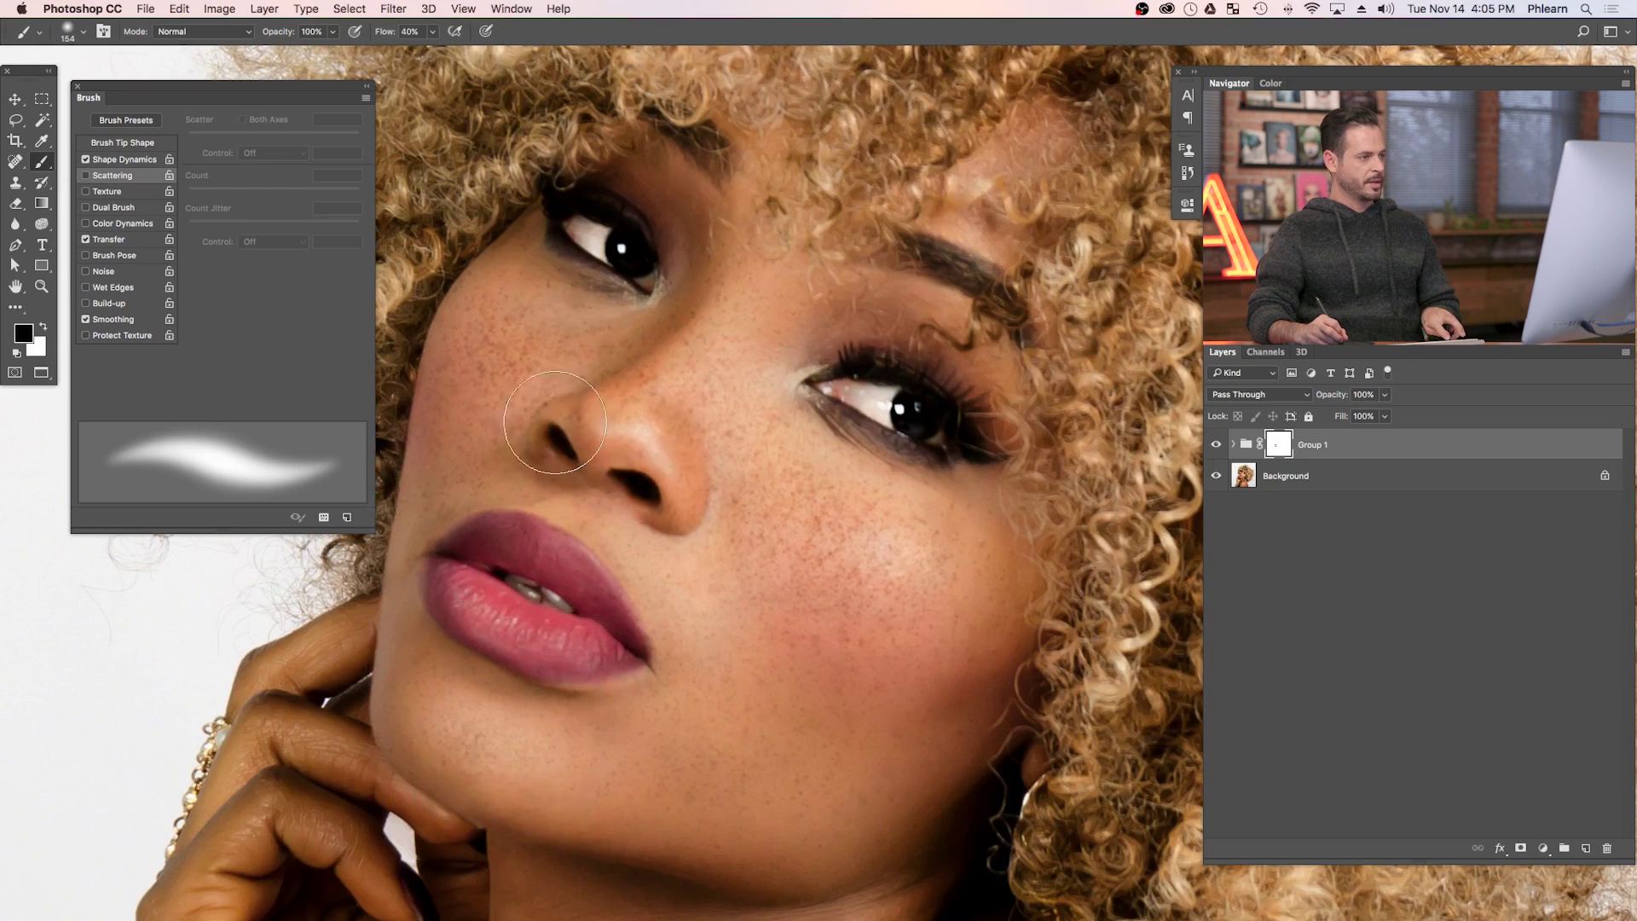
Try painting out the freckles across the cheeks and nose on the group mask, and undo it.
{"action": "mouse_move", "coordinate": [719, 267]}
{"action": "left_mouse_down"}
{"action": "mouse_move", "coordinate": [790, 525]}
{"action": "mouse_move", "coordinate": [883, 596]}
{"action": "mouse_move", "coordinate": [834, 355]}
{"action": "left_mouse_up"}
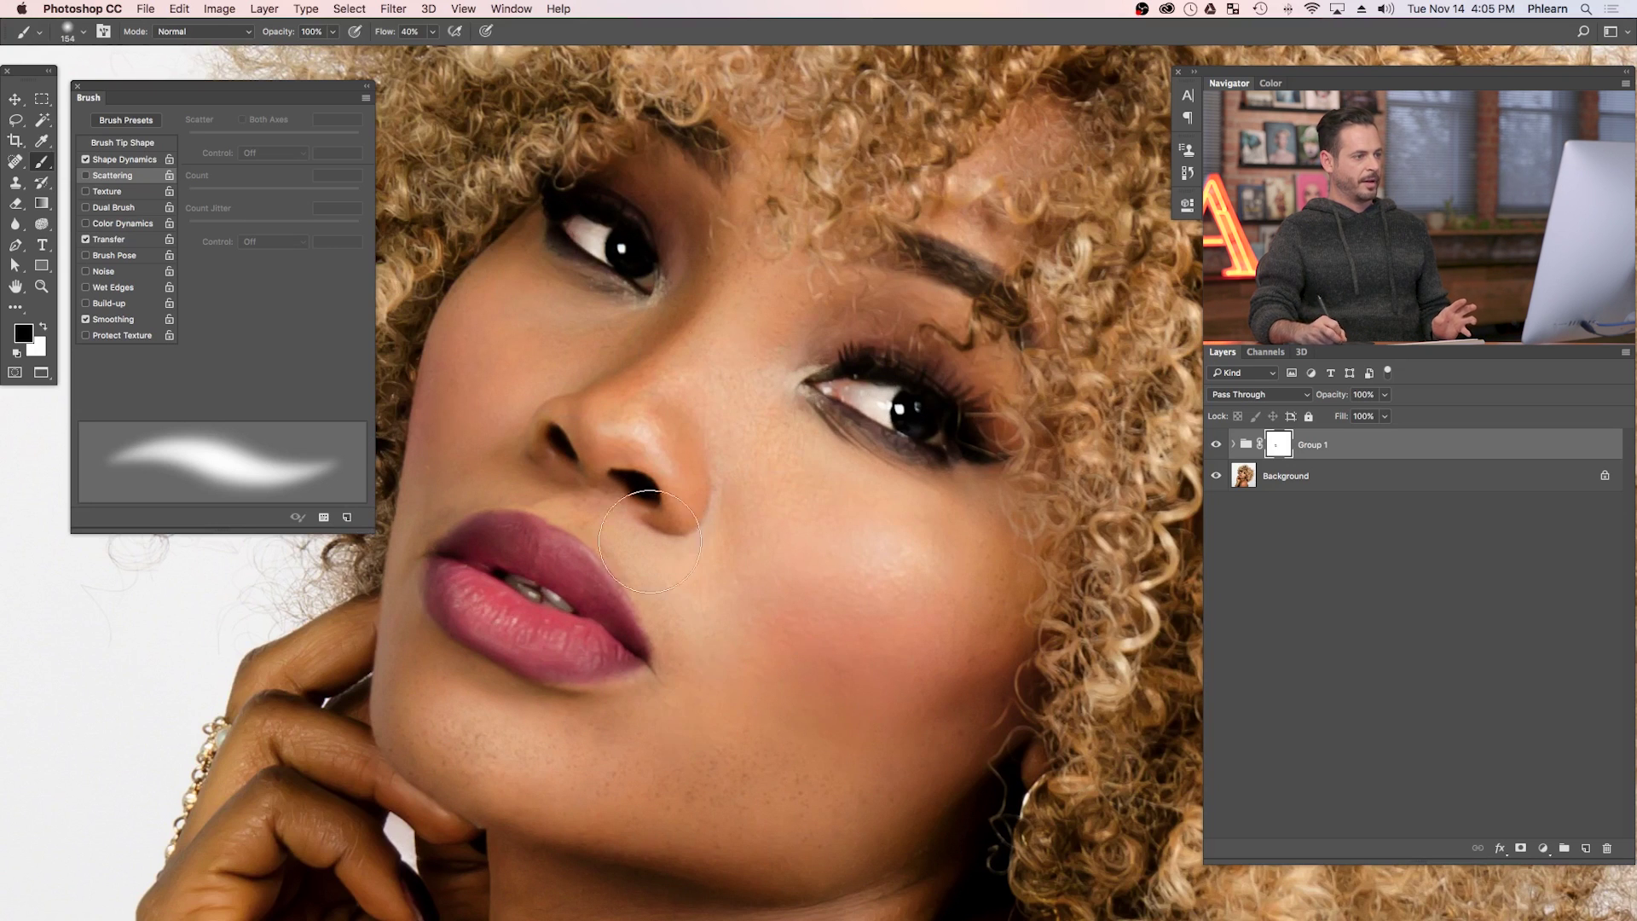
{"action": "key", "text": "ctrl+z"}
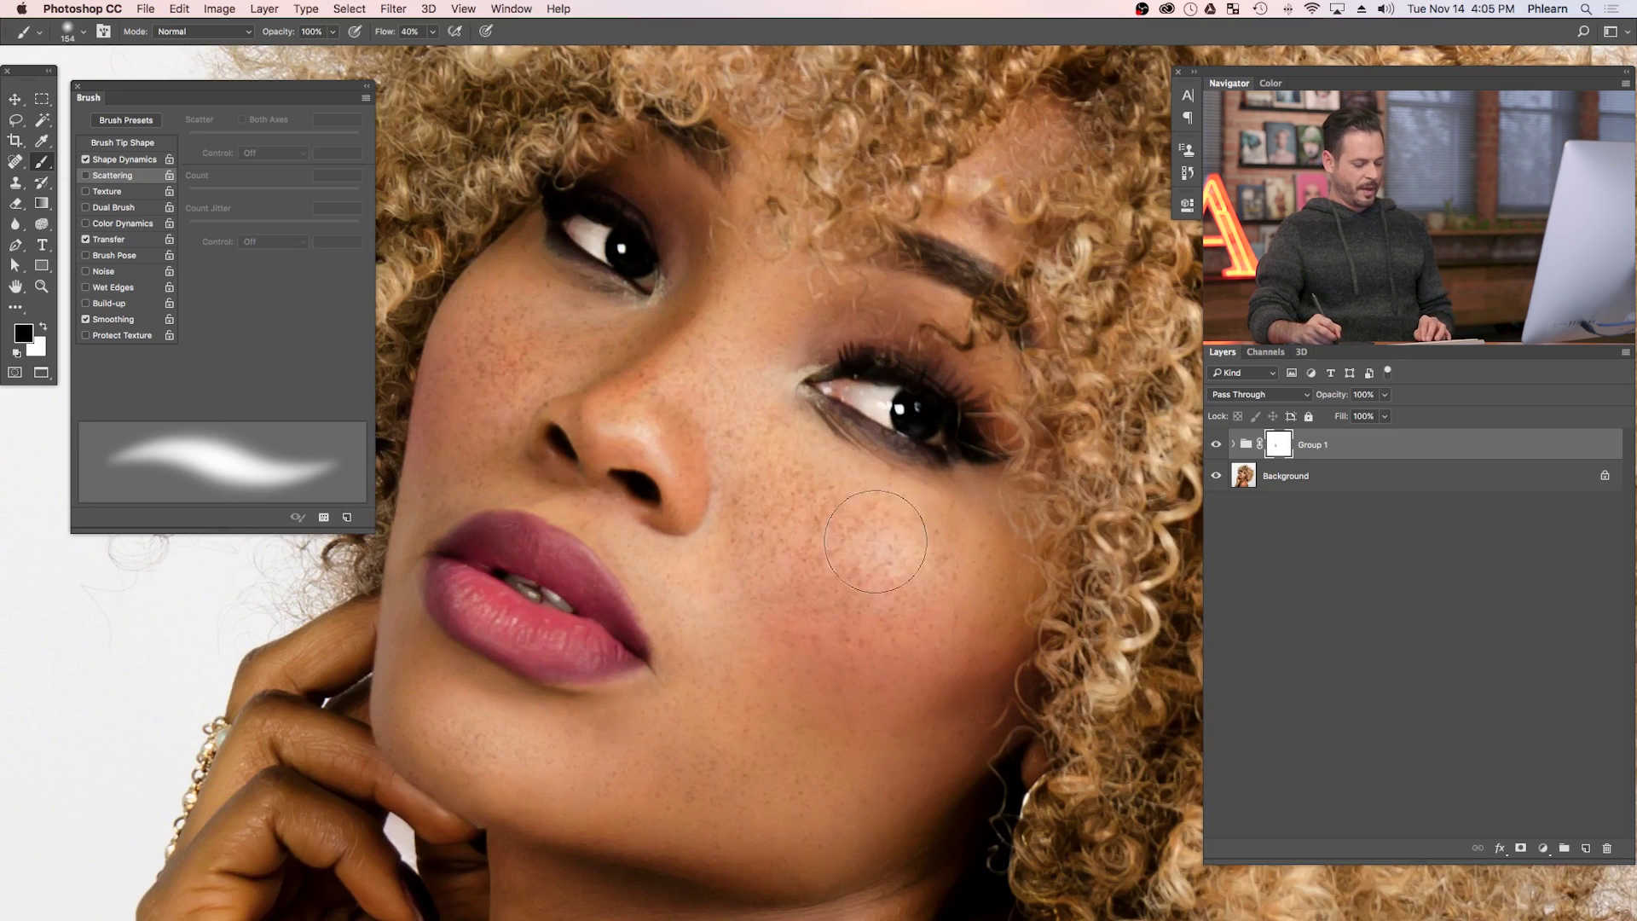
Fade selected freckles around the nose and lower cheek on the group mask with a 76 px soft black brush.
{"action": "left_click_drag", "start_coordinate": [657, 347], "coordinate": [572, 389]}
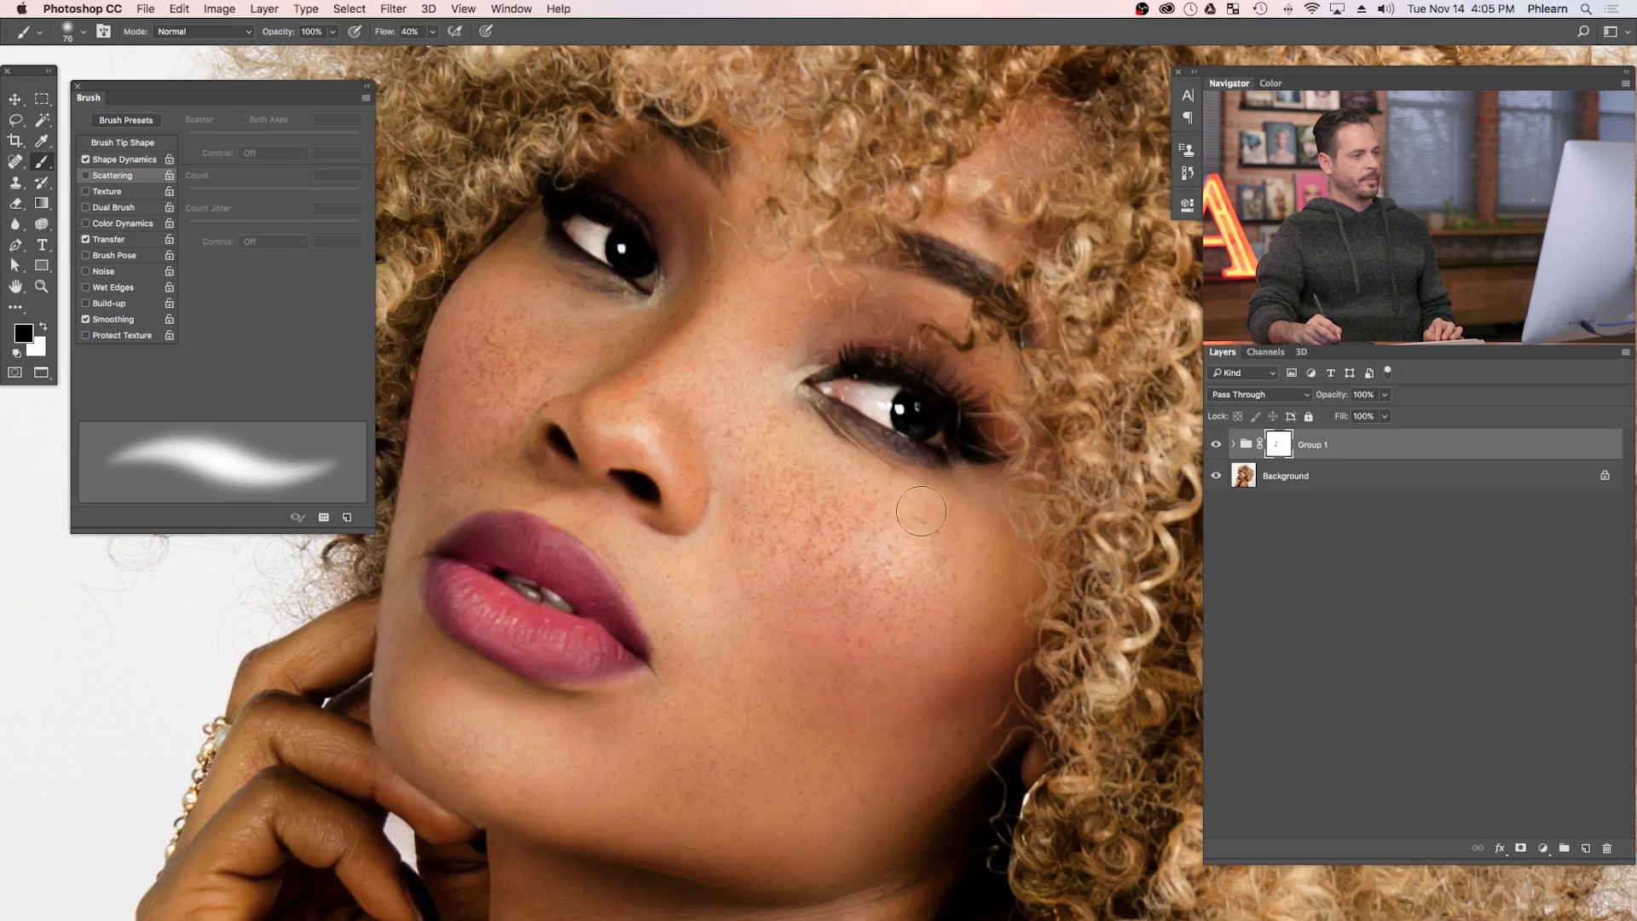
{"action": "left_click_drag", "start_coordinate": [903, 673], "coordinate": [942, 680]}
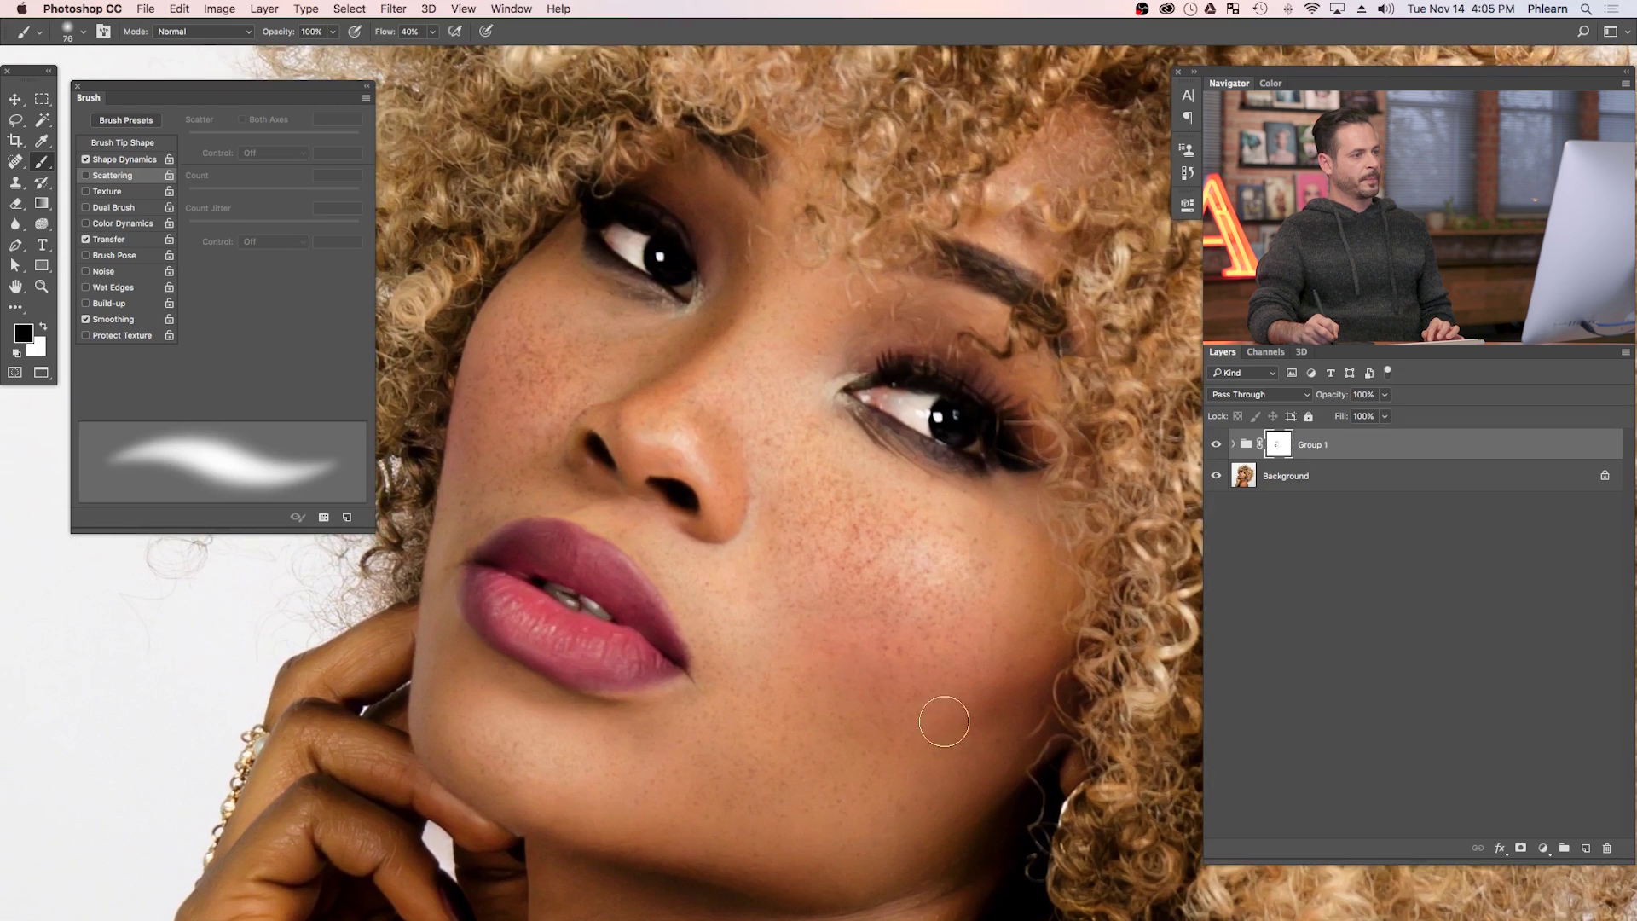